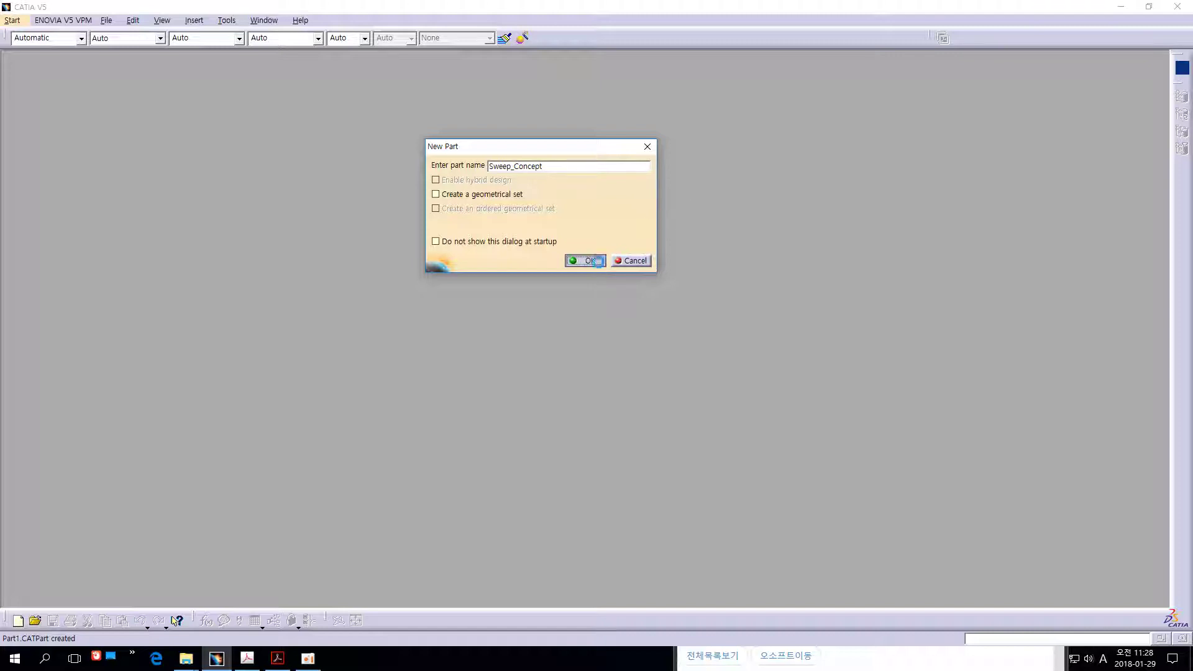
Create the new part Sweep_Concept and switch to the Generative Shape Design workbench.
{"action": "left_click", "coordinate": [598, 261]}
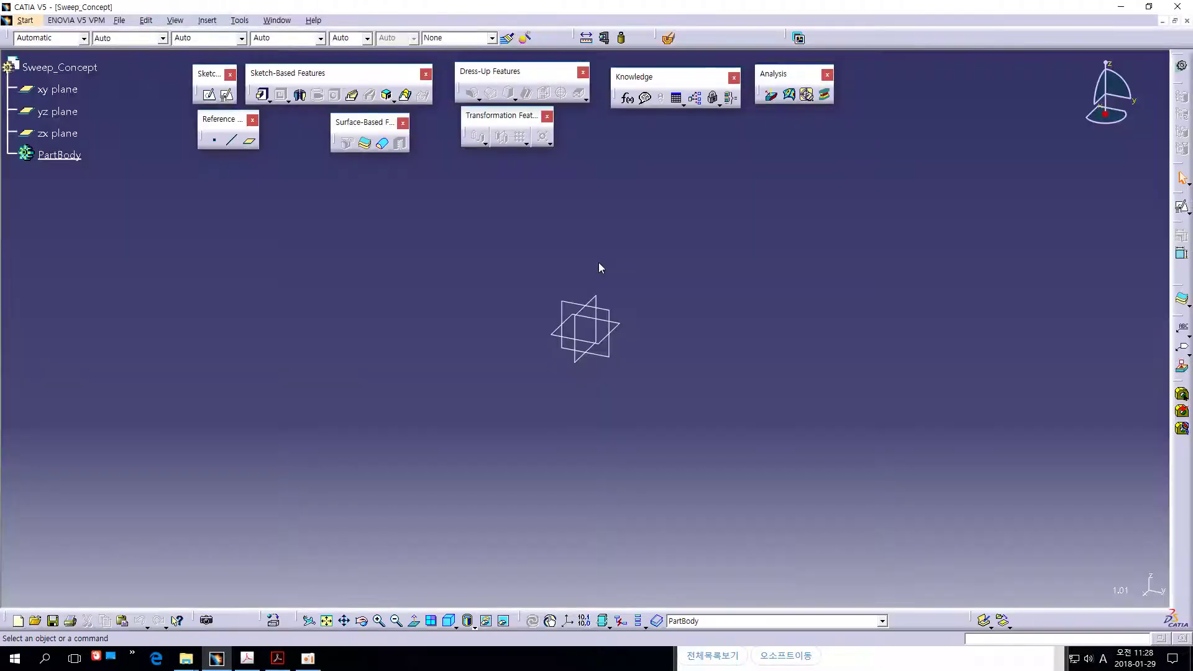
{"action": "left_click", "coordinate": [1183, 68]}
{"action": "left_click", "coordinate": [905, 155]}
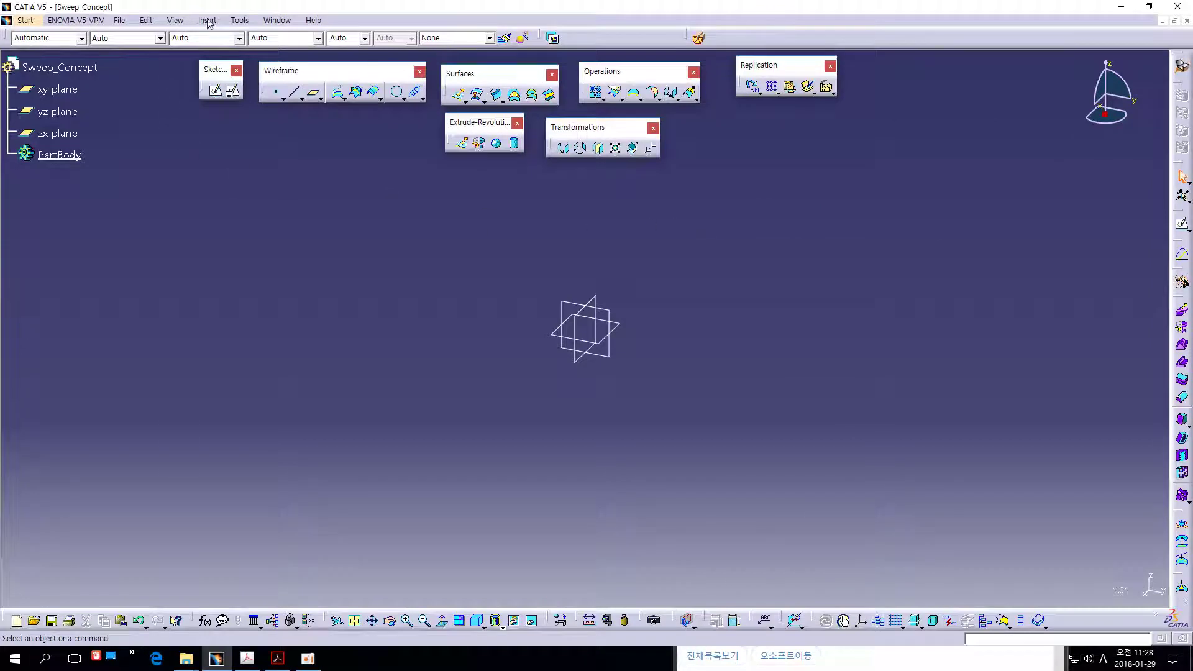
Display the list of named views and insert a geometrical set under Sweep_Concept.
{"action": "left_click", "coordinate": [553, 39]}
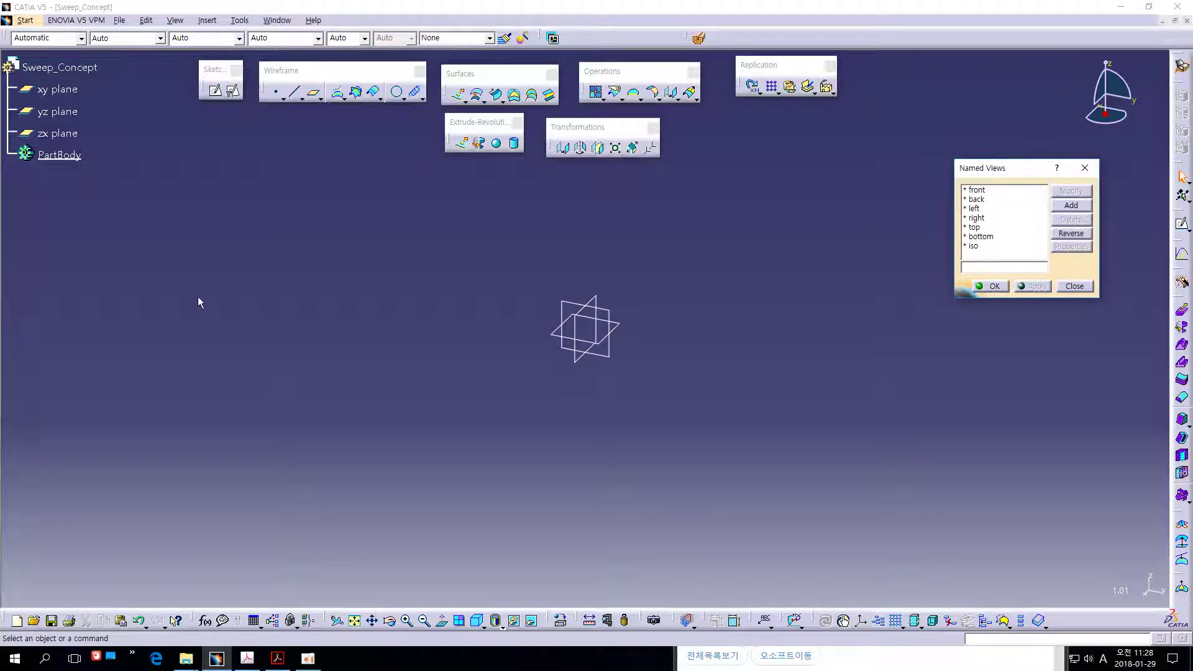
{"action": "left_click", "coordinate": [208, 22]}
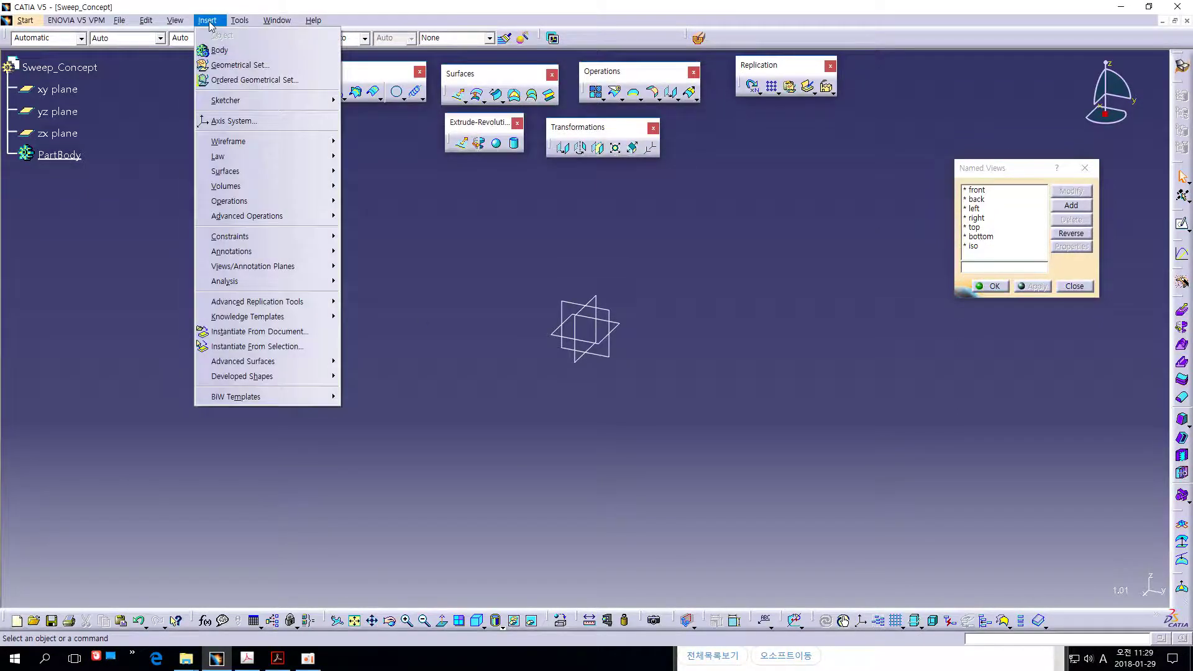
{"action": "left_click", "coordinate": [242, 66]}
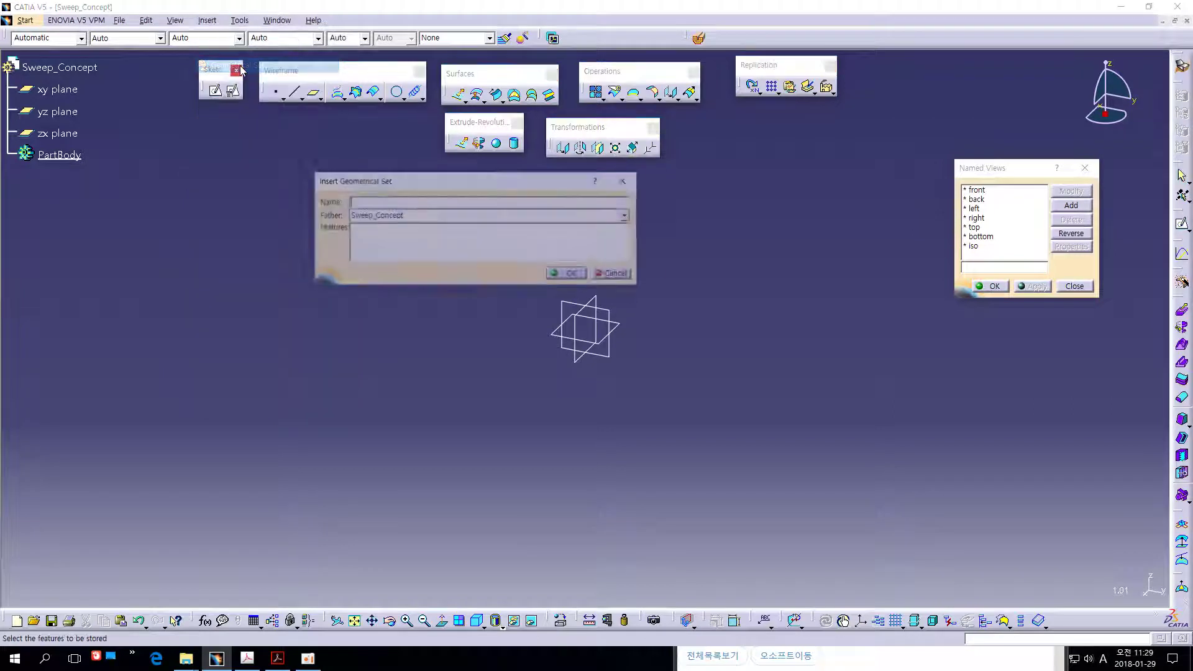
{"action": "left_click", "coordinate": [567, 275]}
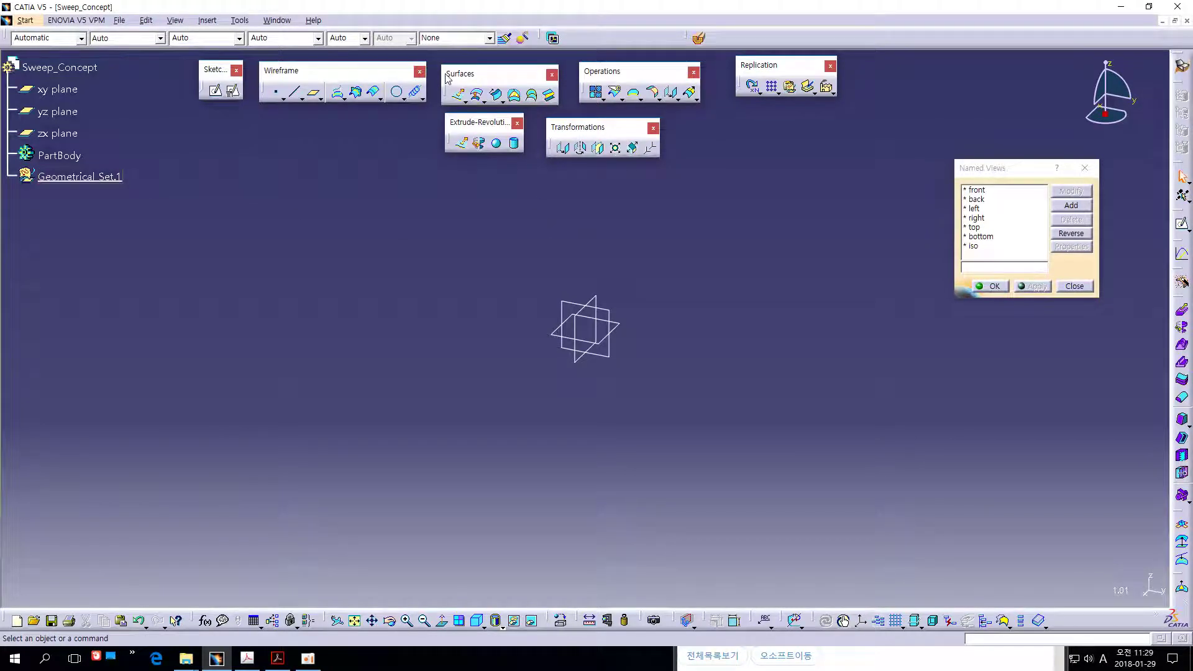
Start the Sweep command and place its definition dialog over the centre of the model area.
{"action": "left_click", "coordinate": [497, 95]}
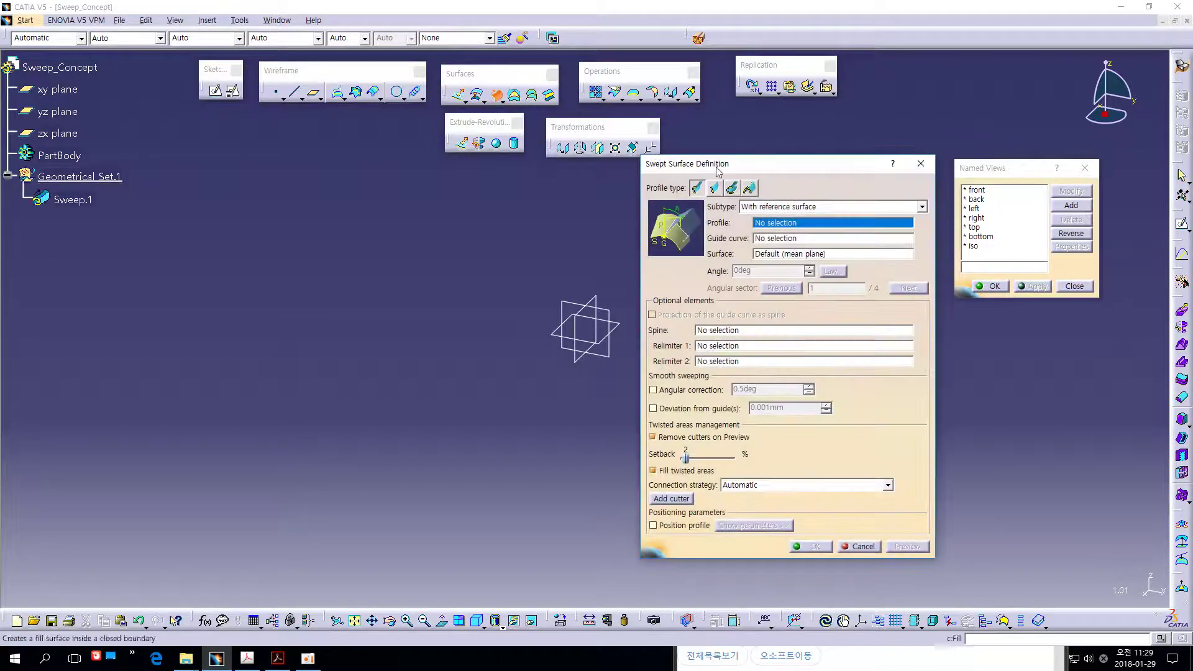
{"action": "left_click_drag", "start_coordinate": [710, 162], "coordinate": [498, 124]}
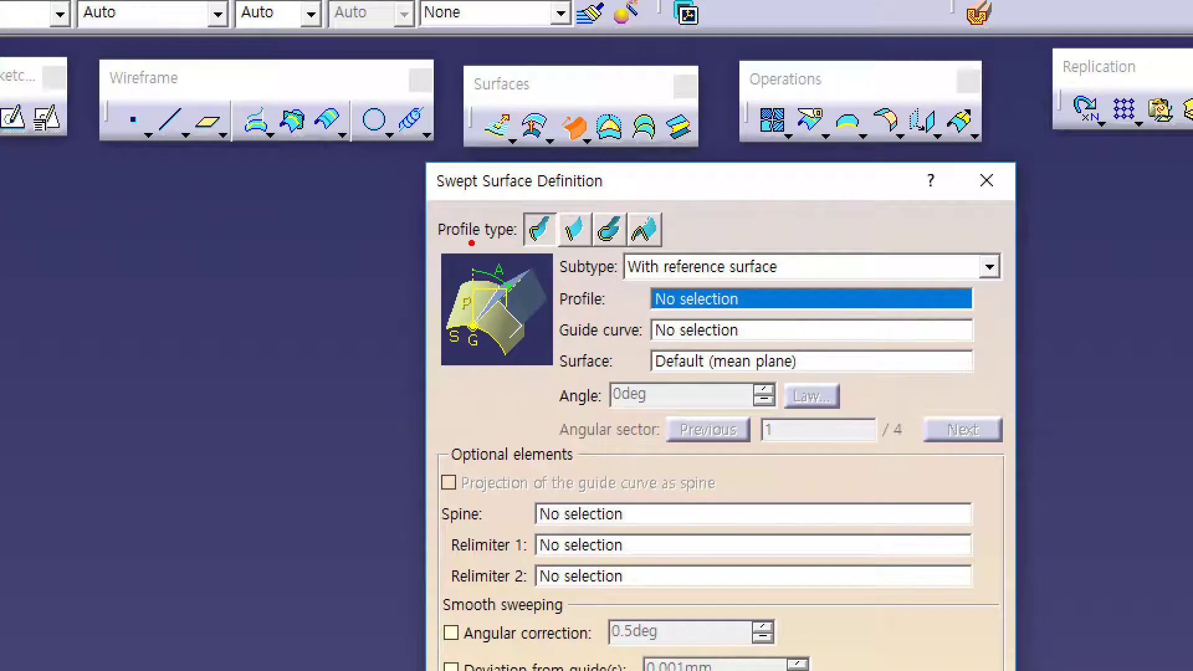
{"action": "mouse_move", "coordinate": [439, 249]}
{"action": "left_mouse_down"}
{"action": "mouse_move", "coordinate": [526, 253]}
{"action": "mouse_move", "coordinate": [513, 219]}
{"action": "mouse_move", "coordinate": [546, 201]}
{"action": "mouse_move", "coordinate": [554, 243]}
{"action": "mouse_move", "coordinate": [541, 251]}
{"action": "mouse_move", "coordinate": [669, 247]}
{"action": "left_mouse_up"}
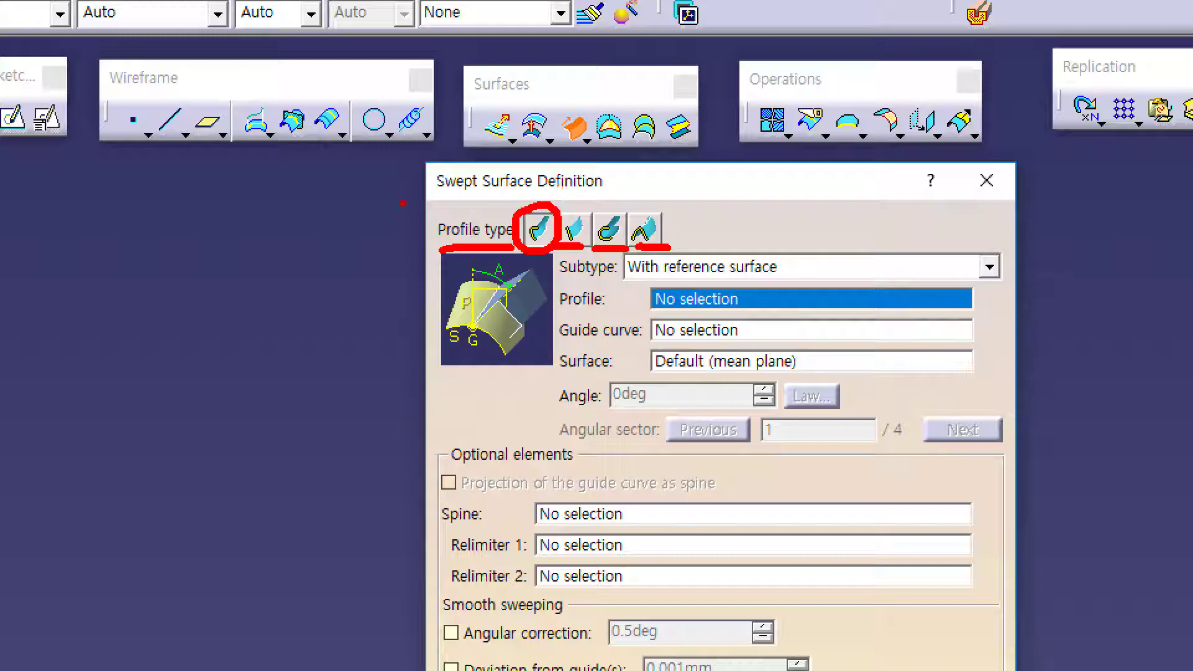
{"action": "mouse_move", "coordinate": [426, 215]}
{"action": "left_mouse_down"}
{"action": "mouse_move", "coordinate": [446, 251]}
{"action": "mouse_move", "coordinate": [497, 235]}
{"action": "mouse_move", "coordinate": [451, 207]}
{"action": "mouse_move", "coordinate": [427, 213]}
{"action": "left_mouse_up"}
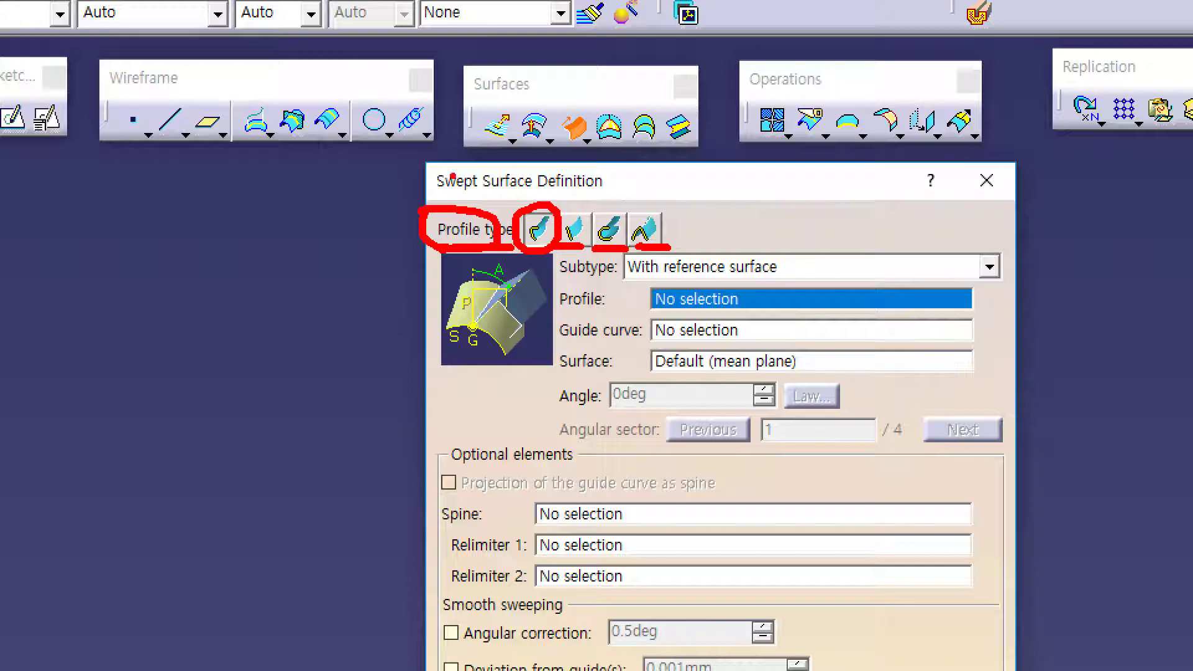
{"action": "mouse_move", "coordinate": [494, 172]}
{"action": "left_mouse_down"}
{"action": "mouse_move", "coordinate": [521, 180]}
{"action": "mouse_move", "coordinate": [529, 205]}
{"action": "mouse_move", "coordinate": [508, 197]}
{"action": "mouse_move", "coordinate": [538, 189]}
{"action": "mouse_move", "coordinate": [533, 203]}
{"action": "left_mouse_up"}
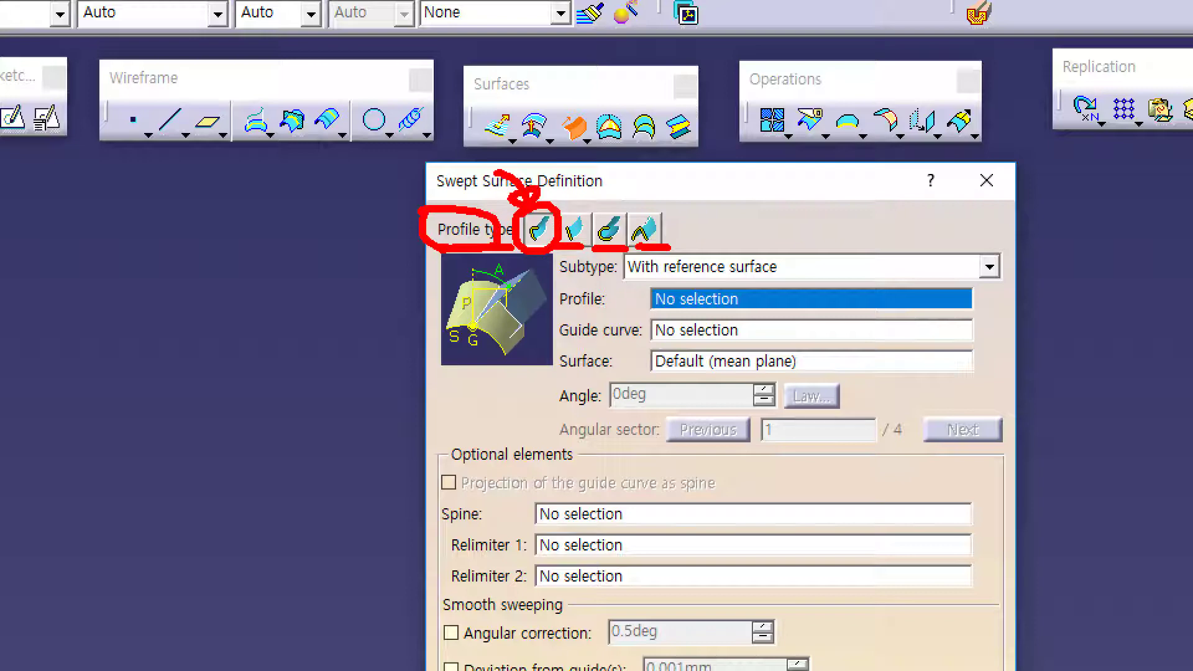
{"action": "mouse_move", "coordinate": [575, 204]}
{"action": "left_mouse_down"}
{"action": "mouse_move", "coordinate": [613, 185]}
{"action": "mouse_move", "coordinate": [661, 211]}
{"action": "left_mouse_up"}
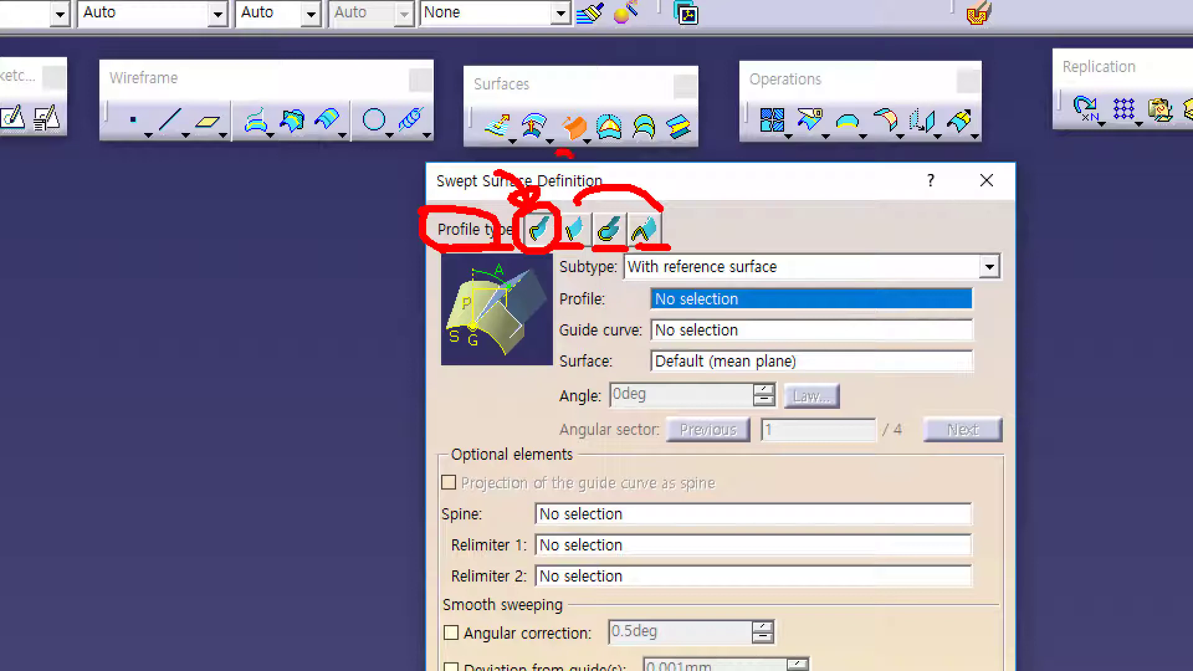
{"action": "left_click_drag", "start_coordinate": [557, 151], "coordinate": [580, 186]}
{"action": "mouse_move", "coordinate": [587, 212]}
{"action": "left_mouse_down"}
{"action": "mouse_move", "coordinate": [563, 214]}
{"action": "mouse_move", "coordinate": [574, 253]}
{"action": "mouse_move", "coordinate": [590, 210]}
{"action": "left_mouse_up"}
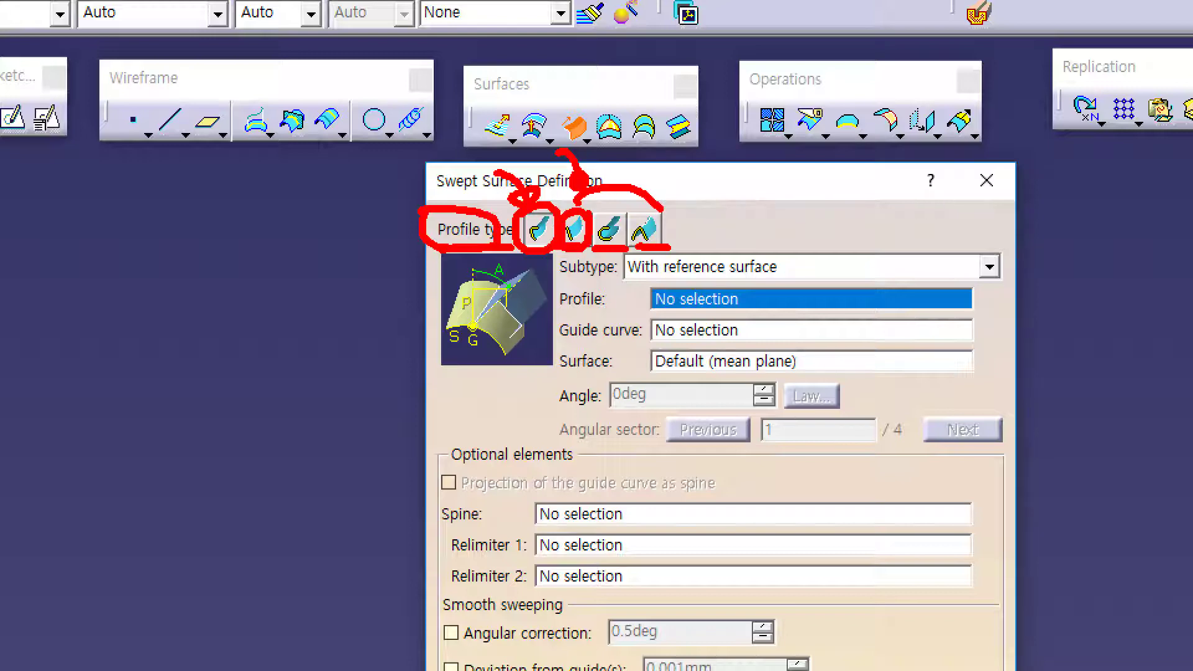
{"action": "mouse_move", "coordinate": [609, 163]}
{"action": "left_mouse_down"}
{"action": "mouse_move", "coordinate": [611, 215]}
{"action": "mouse_move", "coordinate": [626, 198]}
{"action": "left_mouse_up"}
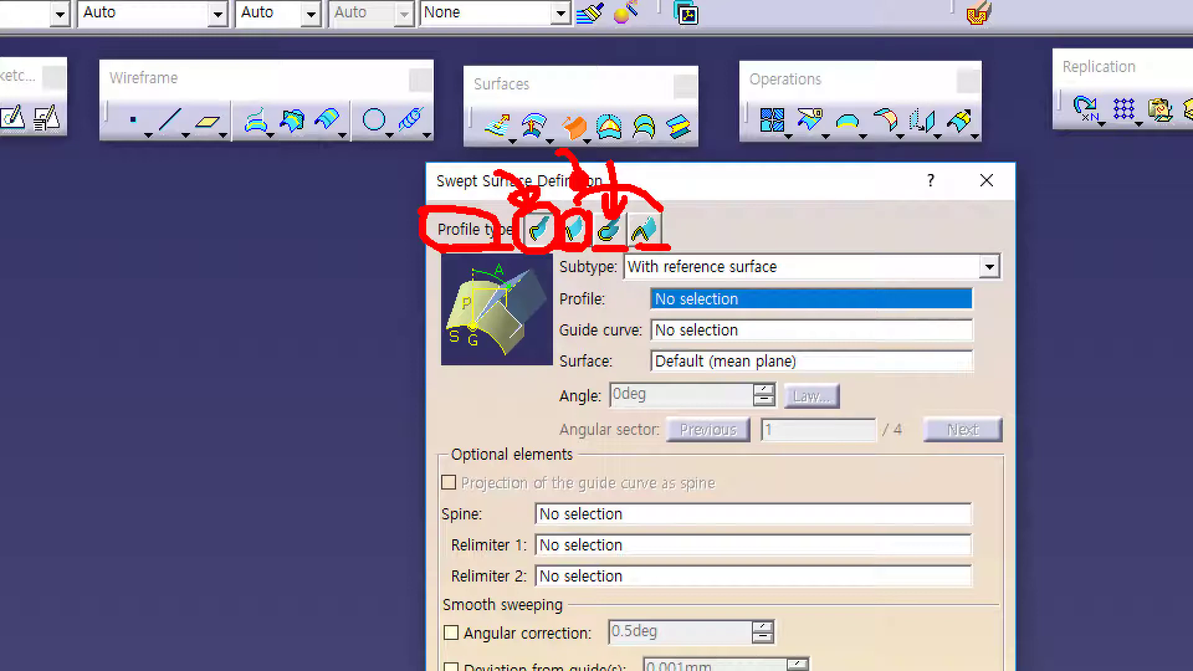
{"action": "mouse_move", "coordinate": [660, 172]}
{"action": "left_mouse_down"}
{"action": "mouse_move", "coordinate": [642, 210]}
{"action": "mouse_move", "coordinate": [660, 208]}
{"action": "mouse_move", "coordinate": [666, 189]}
{"action": "left_mouse_up"}
{"action": "key", "text": "ctrl+z"}
{"action": "key", "text": "ctrl+z"}
{"action": "key", "text": "ctrl+z"}
{"action": "key", "text": "ctrl+z"}
{"action": "key", "text": "ctrl+z"}
{"action": "key", "text": "ctrl+z"}
{"action": "key", "text": "ctrl+z"}
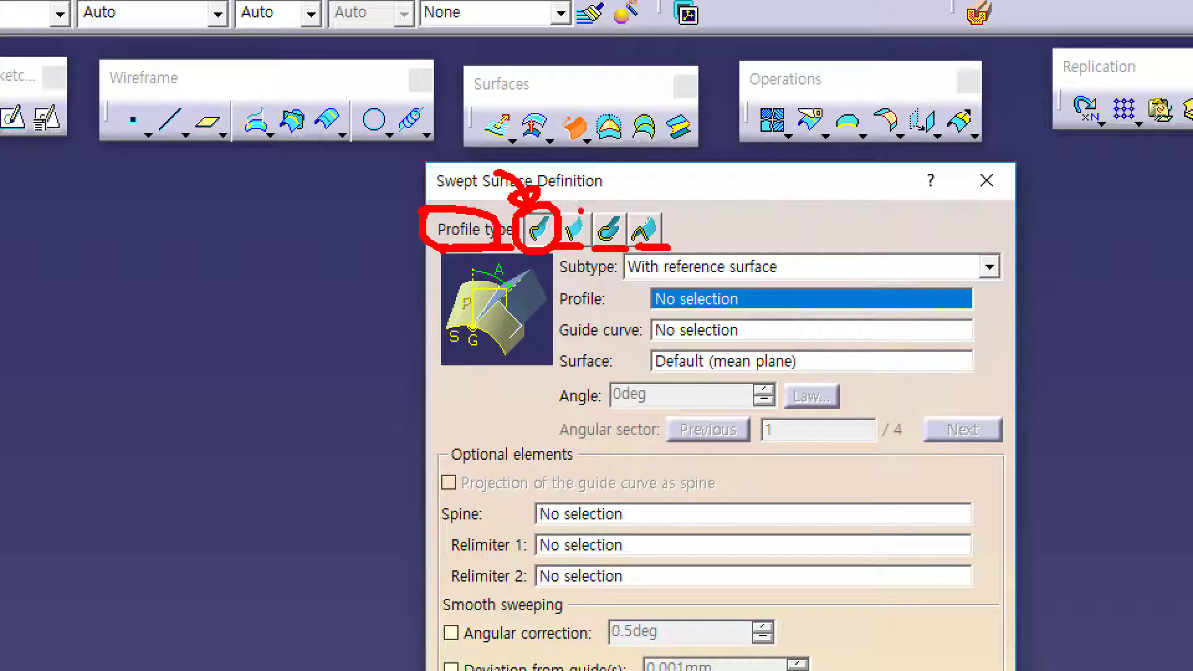
{"action": "mouse_move", "coordinate": [578, 214]}
{"action": "left_mouse_down"}
{"action": "mouse_move", "coordinate": [612, 191]}
{"action": "mouse_move", "coordinate": [667, 217]}
{"action": "left_mouse_up"}
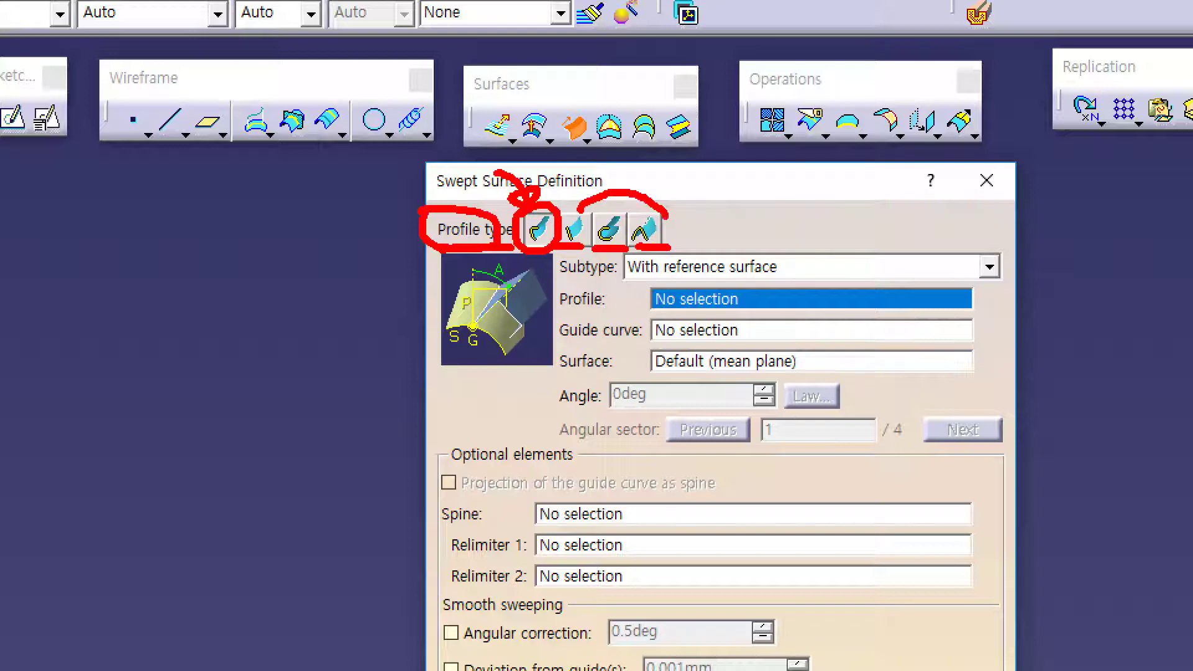
{"action": "left_click_drag", "start_coordinate": [660, 171], "coordinate": [606, 225]}
{"action": "left_click_drag", "start_coordinate": [606, 180], "coordinate": [668, 225]}
{"action": "key", "text": "ctrl+z"}
{"action": "key", "text": "ctrl+z"}
{"action": "key", "text": "ctrl+z"}
{"action": "key", "text": "ctrl+z"}
{"action": "key", "text": "ctrl+z"}
{"action": "key", "text": "ctrl+z"}
{"action": "key", "text": "ctrl+z"}
{"action": "key", "text": "ctrl+z"}
{"action": "key", "text": "ctrl+z"}
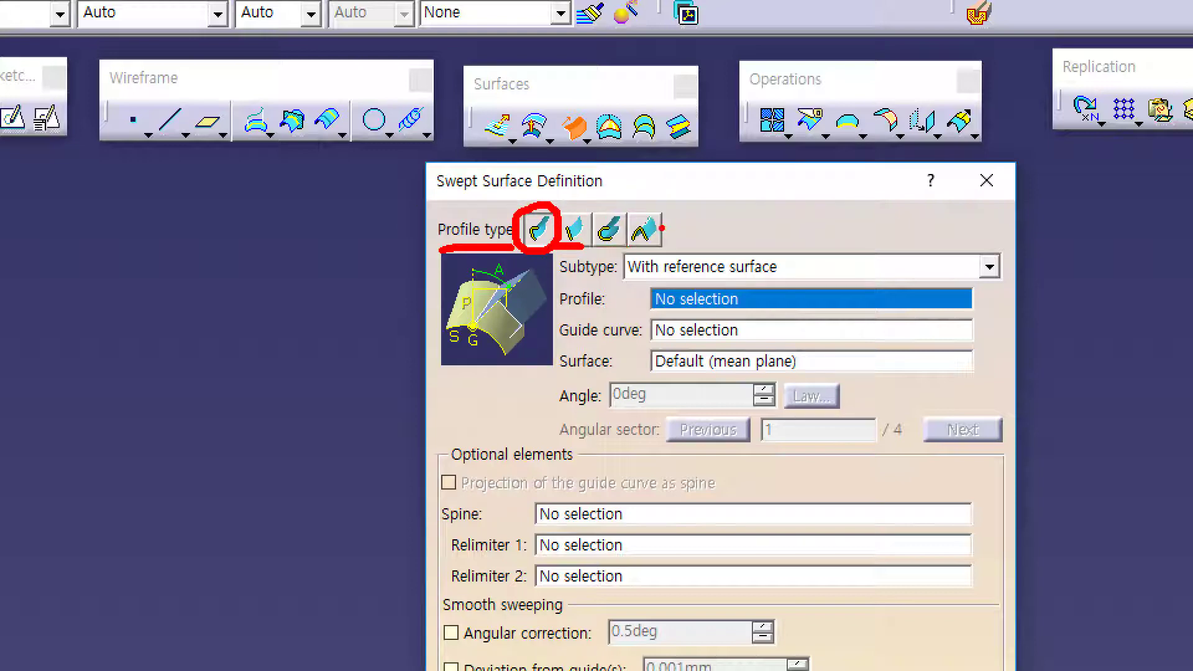
{"action": "left_click_drag", "start_coordinate": [546, 283], "coordinate": [615, 280]}
{"action": "mouse_move", "coordinate": [539, 243]}
{"action": "left_mouse_down"}
{"action": "mouse_move", "coordinate": [522, 246]}
{"action": "mouse_move", "coordinate": [542, 204]}
{"action": "mouse_move", "coordinate": [544, 245]}
{"action": "mouse_move", "coordinate": [581, 270]}
{"action": "left_mouse_up"}
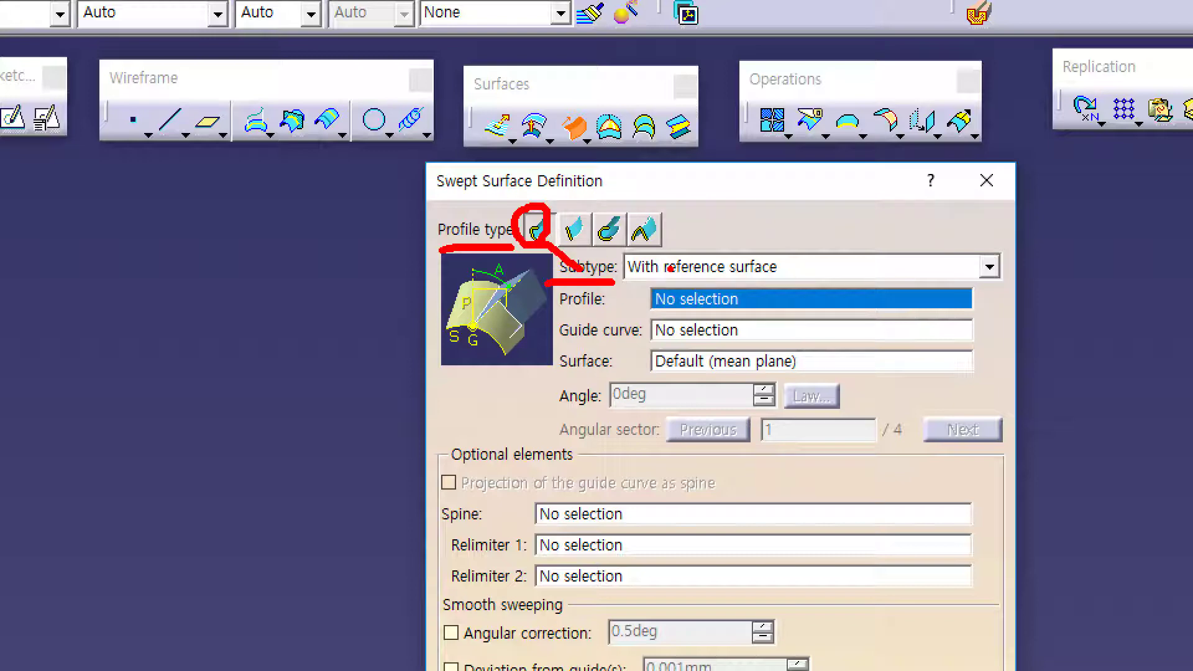
{"action": "key", "text": "Escape"}
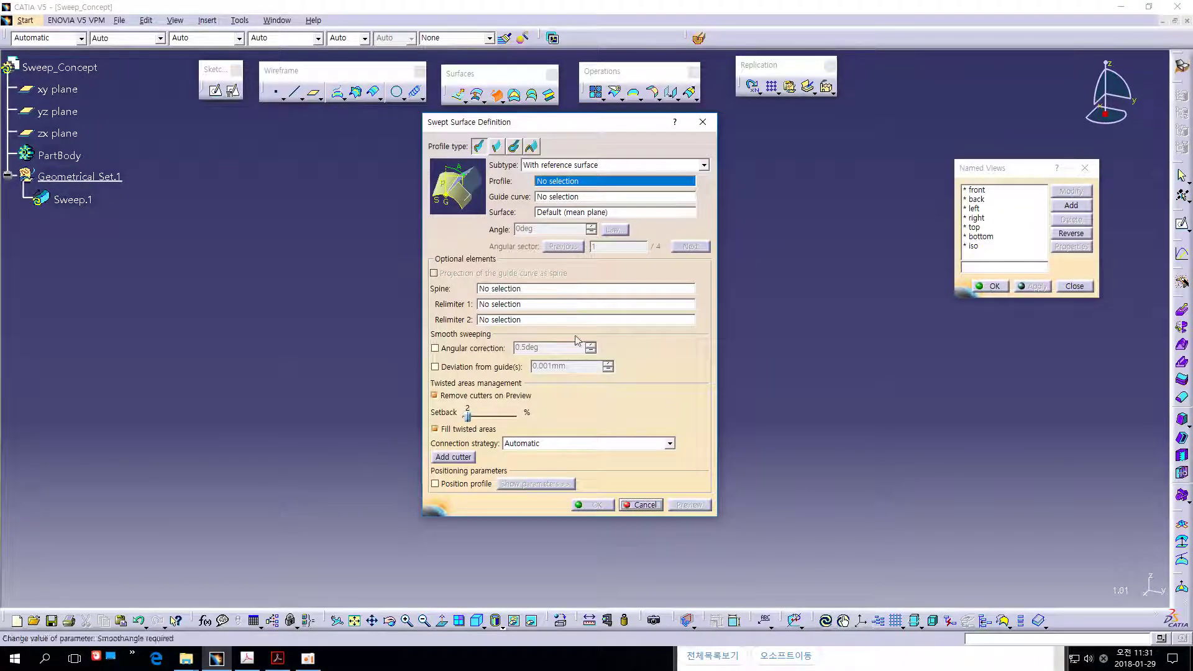
Review the subtypes offered for the explicit profile type in the swept surface definition, keeping With reference surface, and cancel the sweep.
{"action": "left_click", "coordinate": [479, 149]}
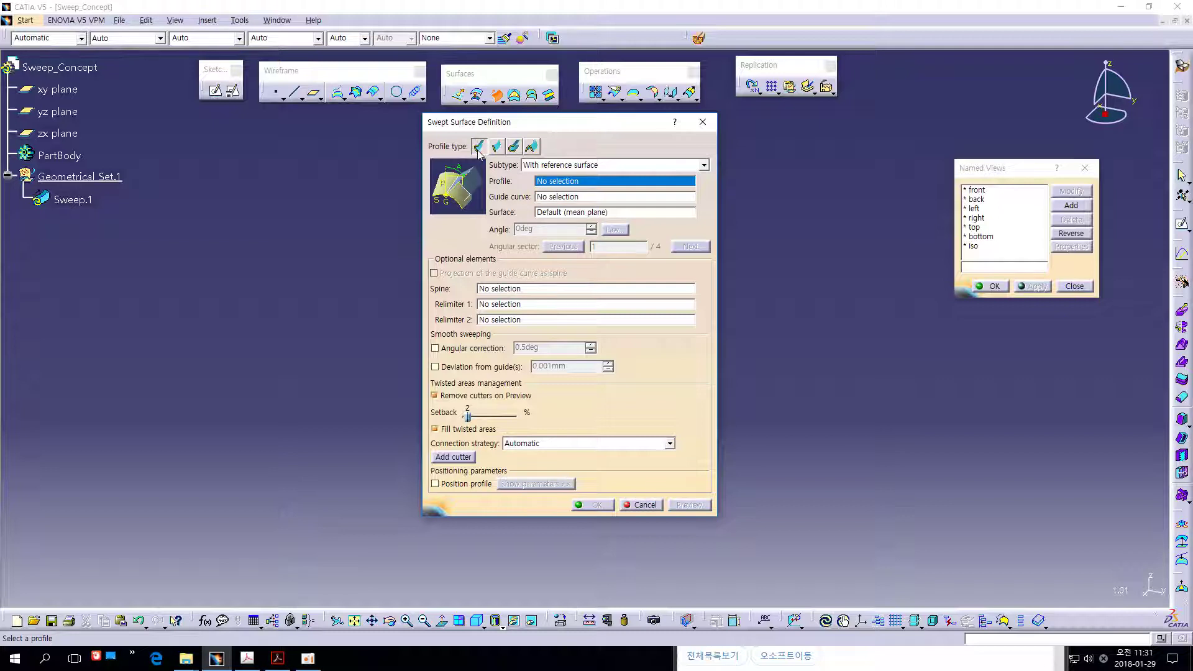
{"action": "left_click", "coordinate": [533, 166]}
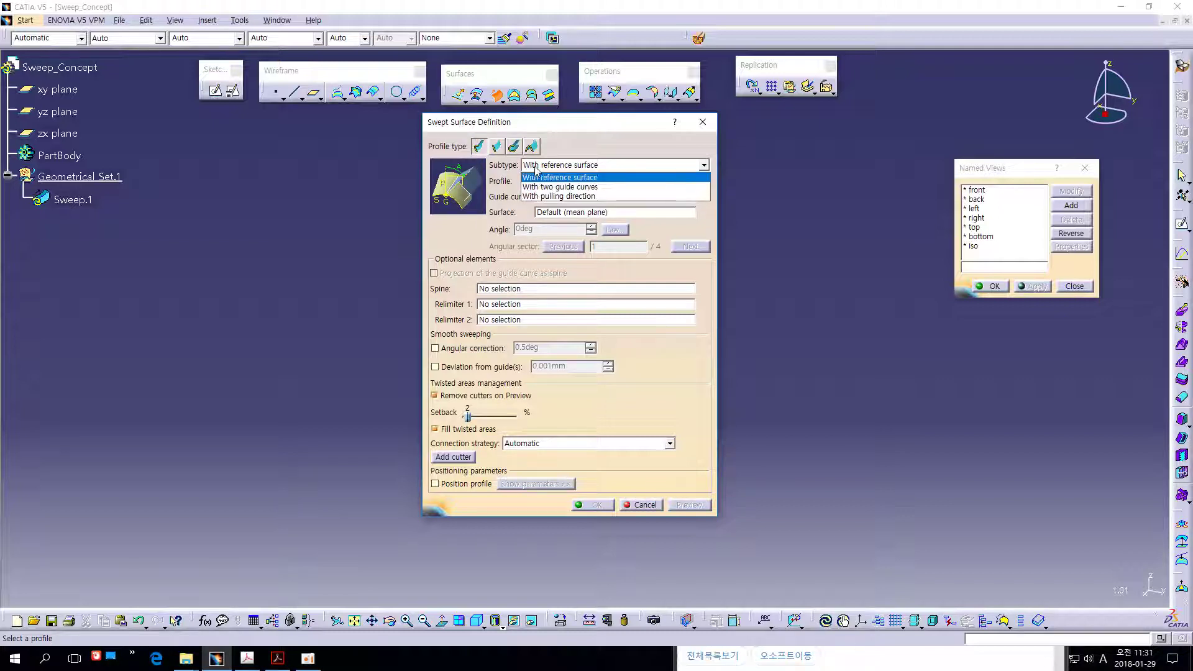
{"action": "left_click", "coordinate": [553, 178]}
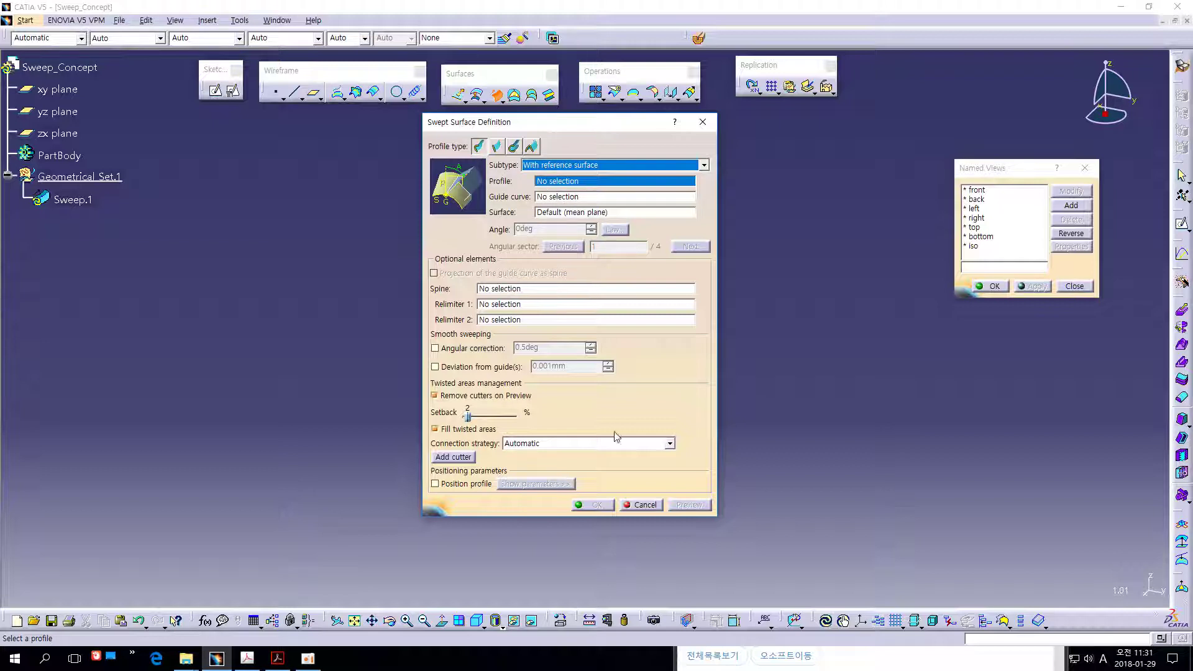
{"action": "left_click", "coordinate": [641, 505]}
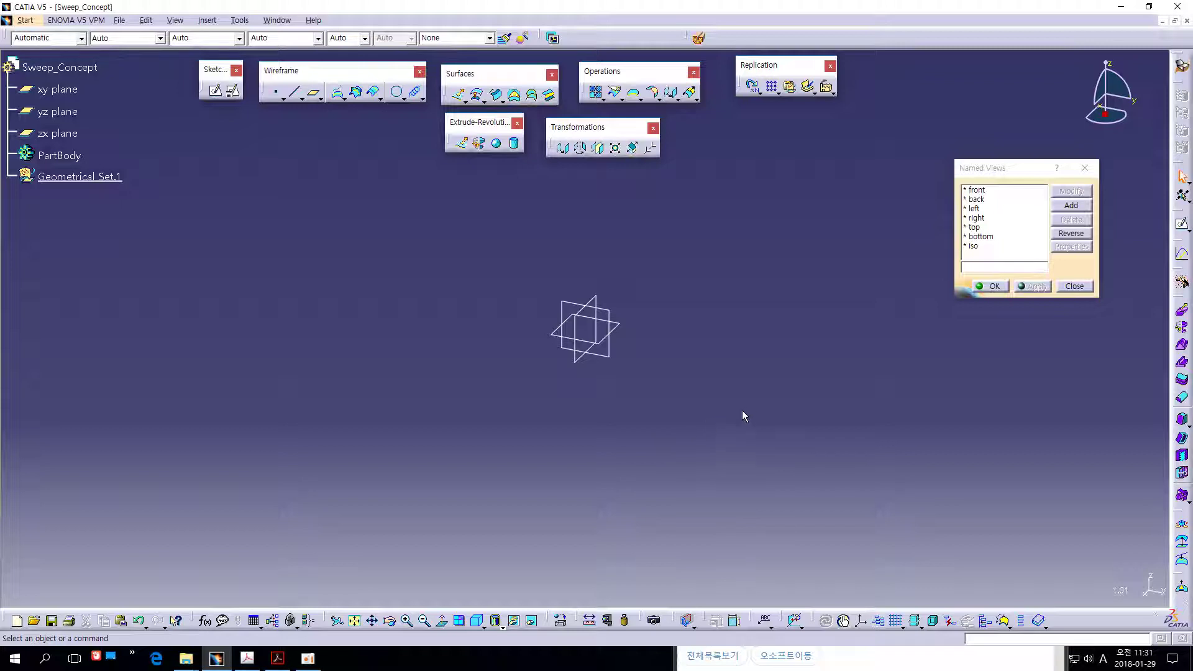
Switch to the front view and create a positioned sketch on the zx plane with the H direction reversed.
{"action": "left_click", "coordinate": [983, 191]}
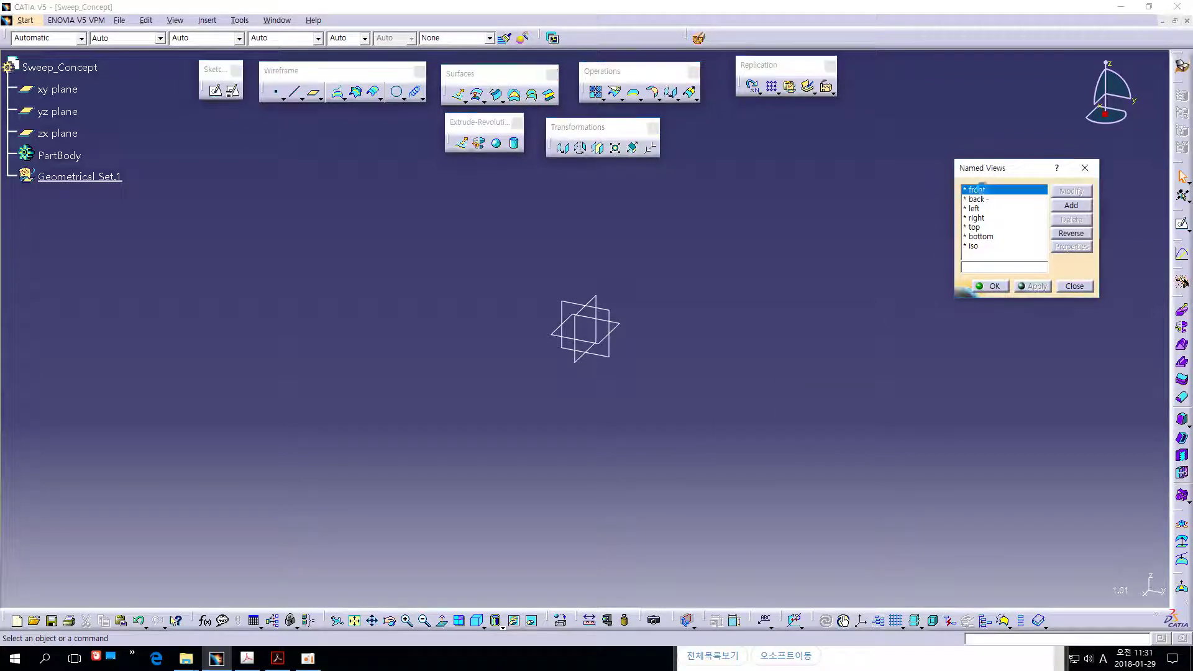
{"action": "middle_click_drag", "start_coordinate": [734, 277], "coordinate": [686, 248]}
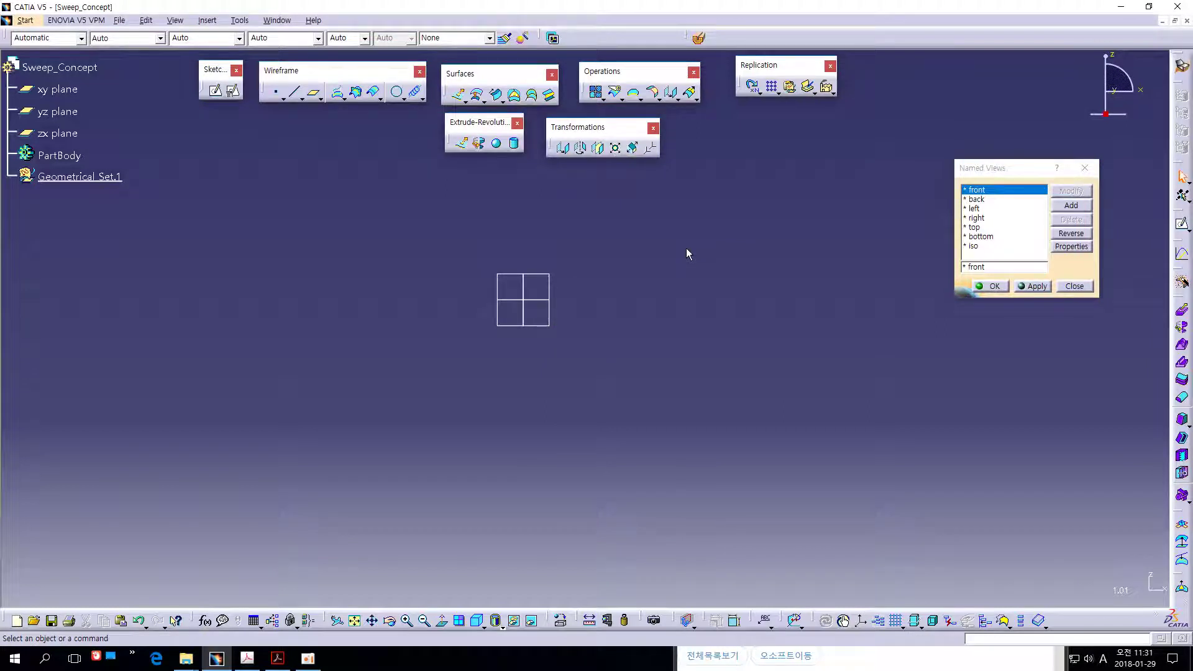
{"action": "left_click", "coordinate": [547, 289]}
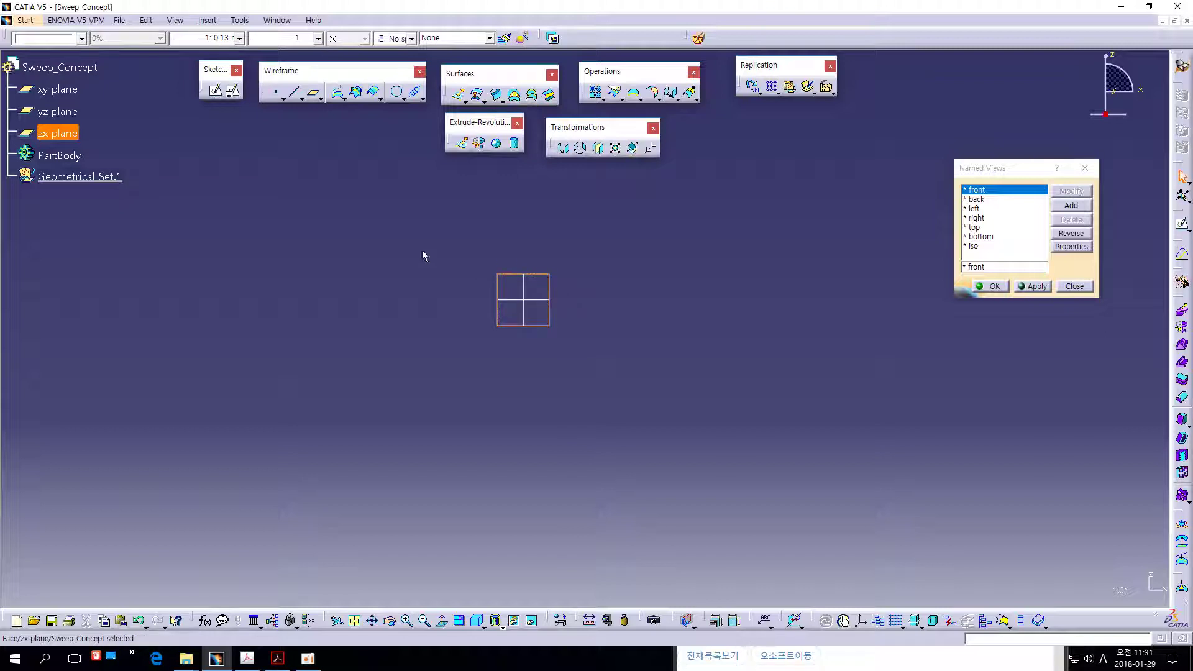
{"action": "left_click", "coordinate": [233, 91]}
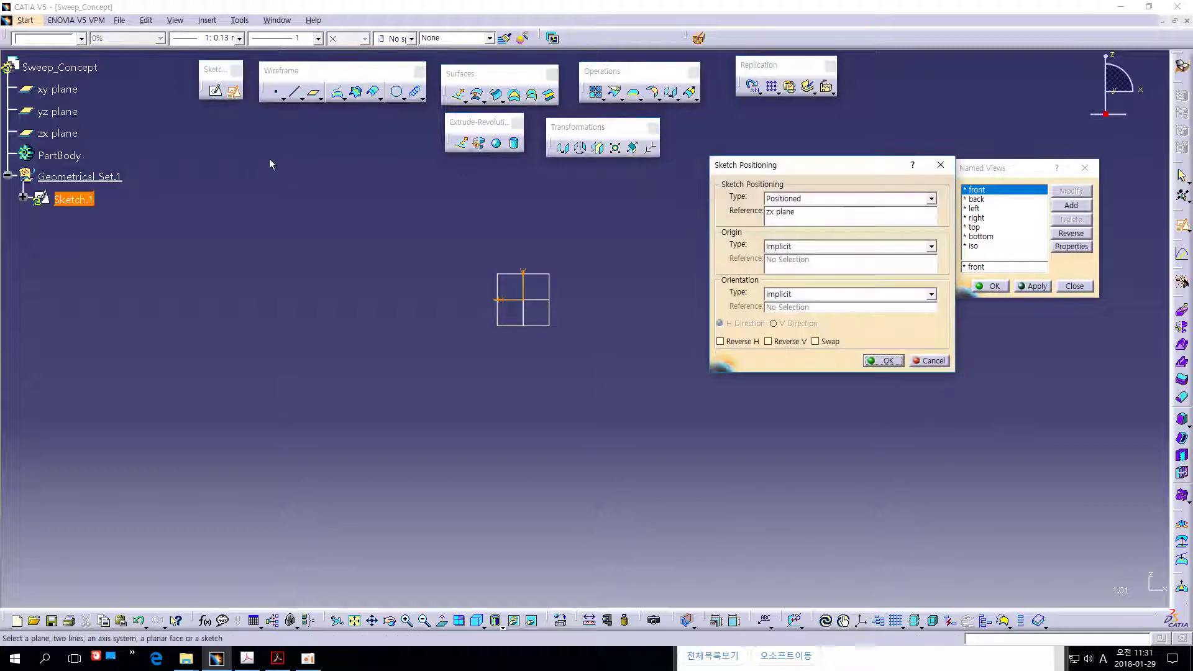
{"action": "left_click", "coordinate": [720, 341]}
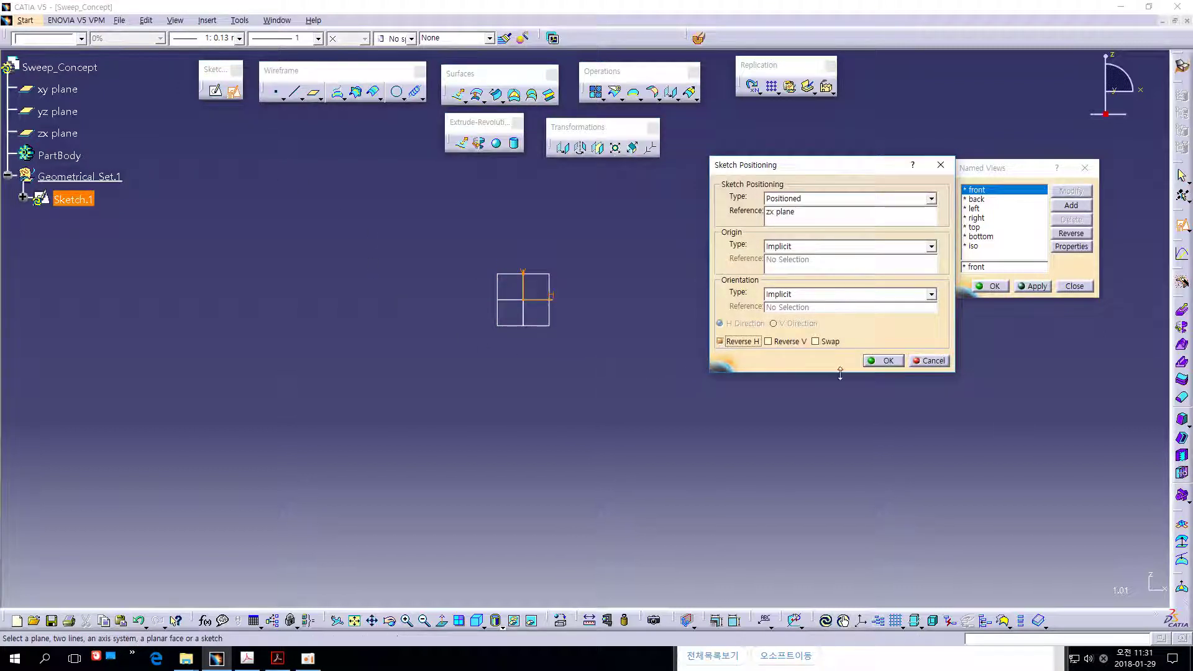
{"action": "left_click", "coordinate": [876, 361]}
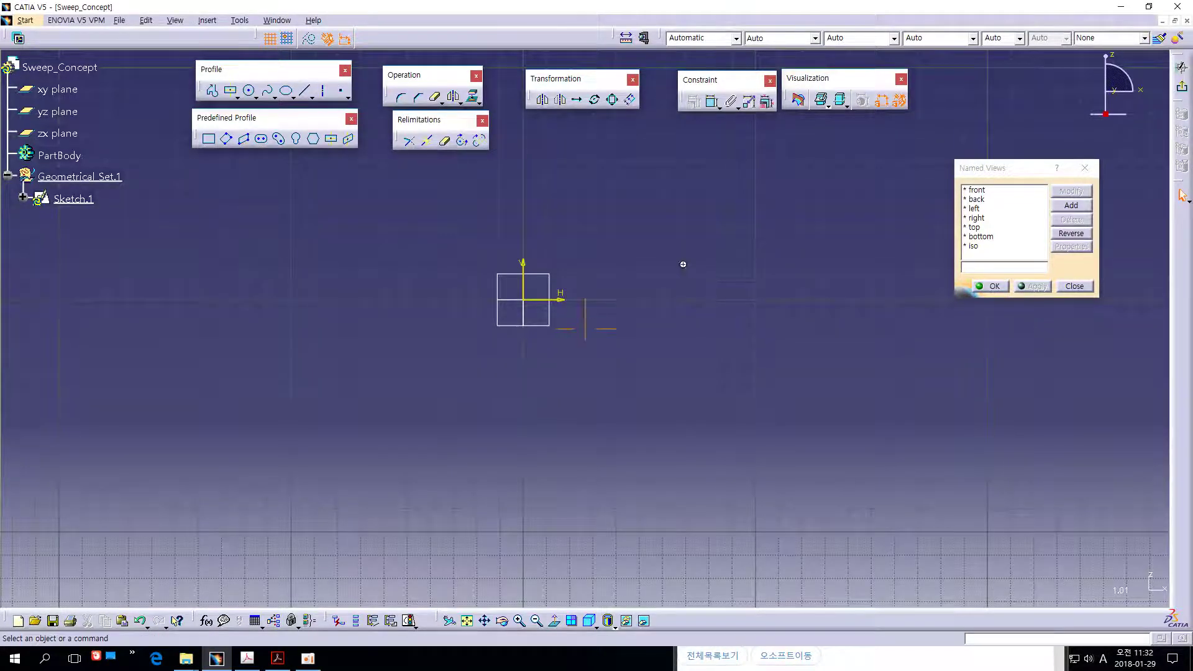
Sketch an arched four-point spline above the H axis, ending at about H 237 mm, V 48 mm.
{"action": "middle_click_drag", "start_coordinate": [684, 261], "coordinate": [632, 262]}
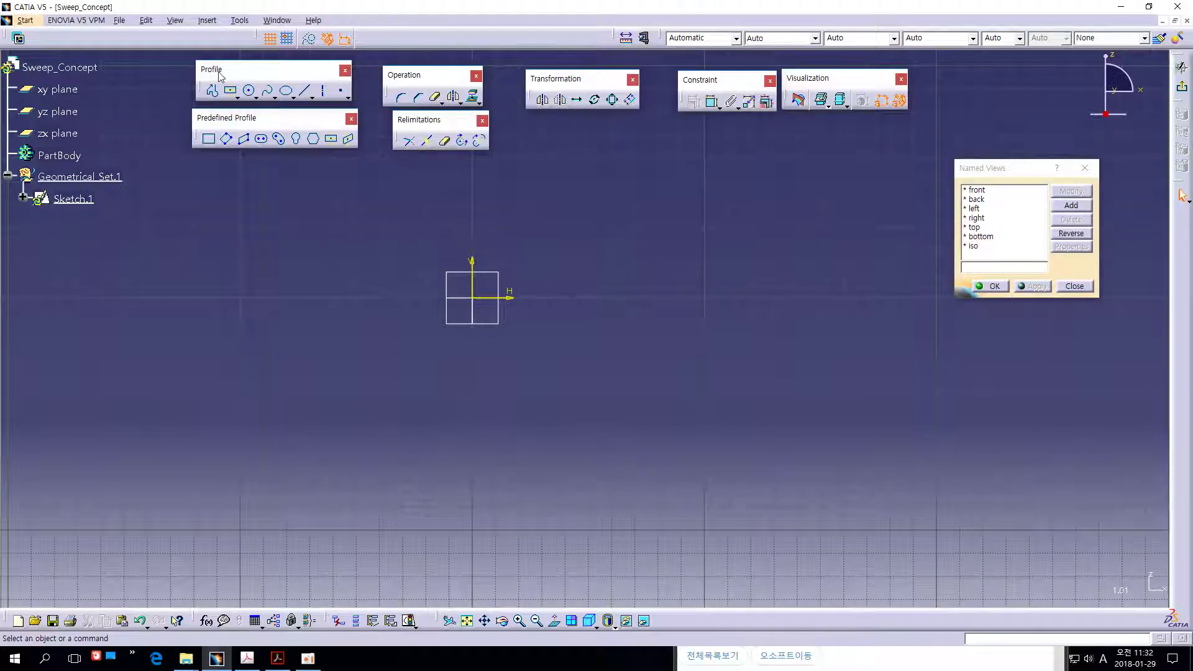
{"action": "left_click", "coordinate": [269, 93]}
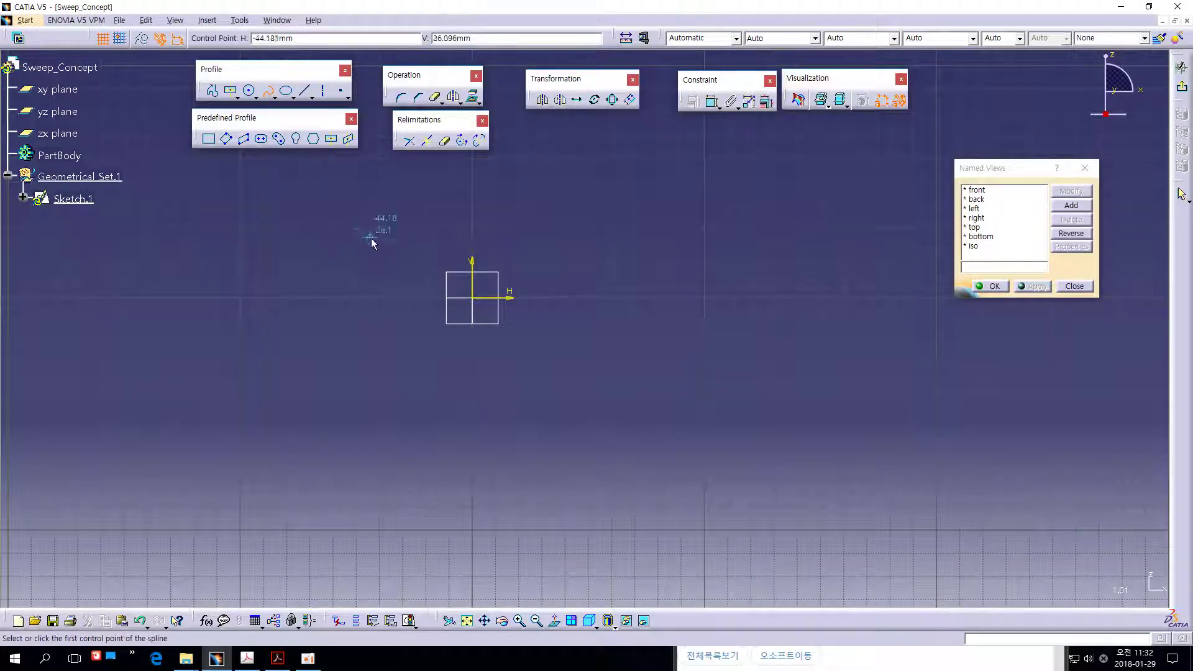
{"action": "middle_click_drag", "start_coordinate": [567, 251], "coordinate": [466, 298]}
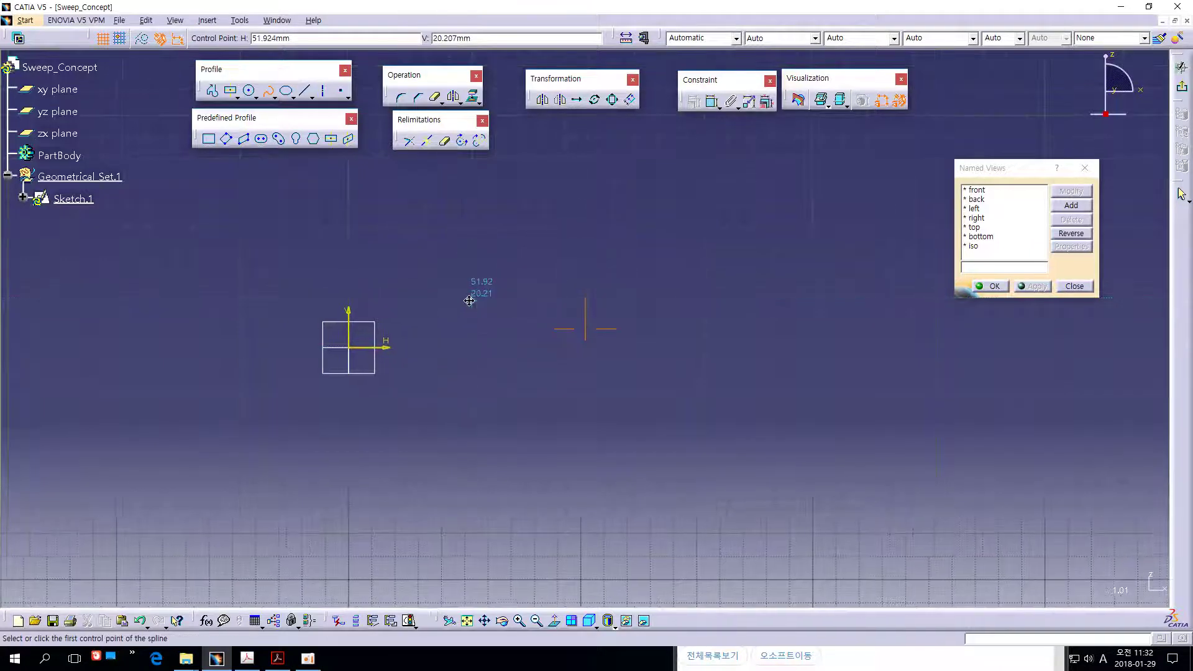
{"action": "left_click", "coordinate": [425, 257]}
{"action": "left_click", "coordinate": [540, 221]}
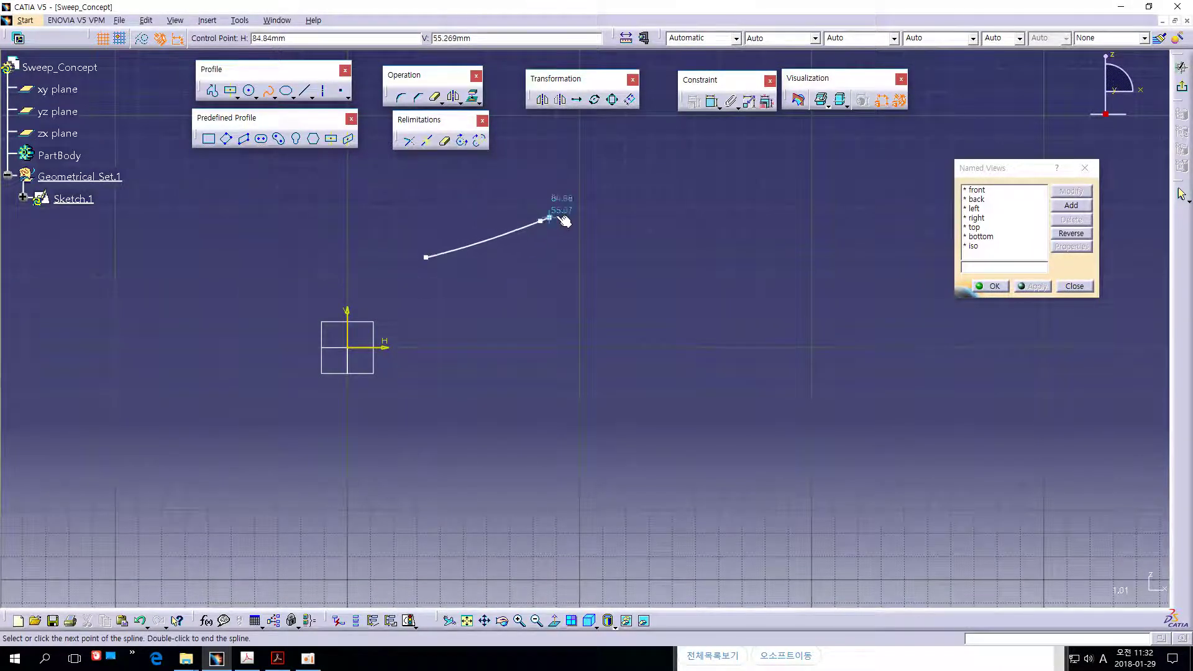
{"action": "left_click", "coordinate": [714, 204]}
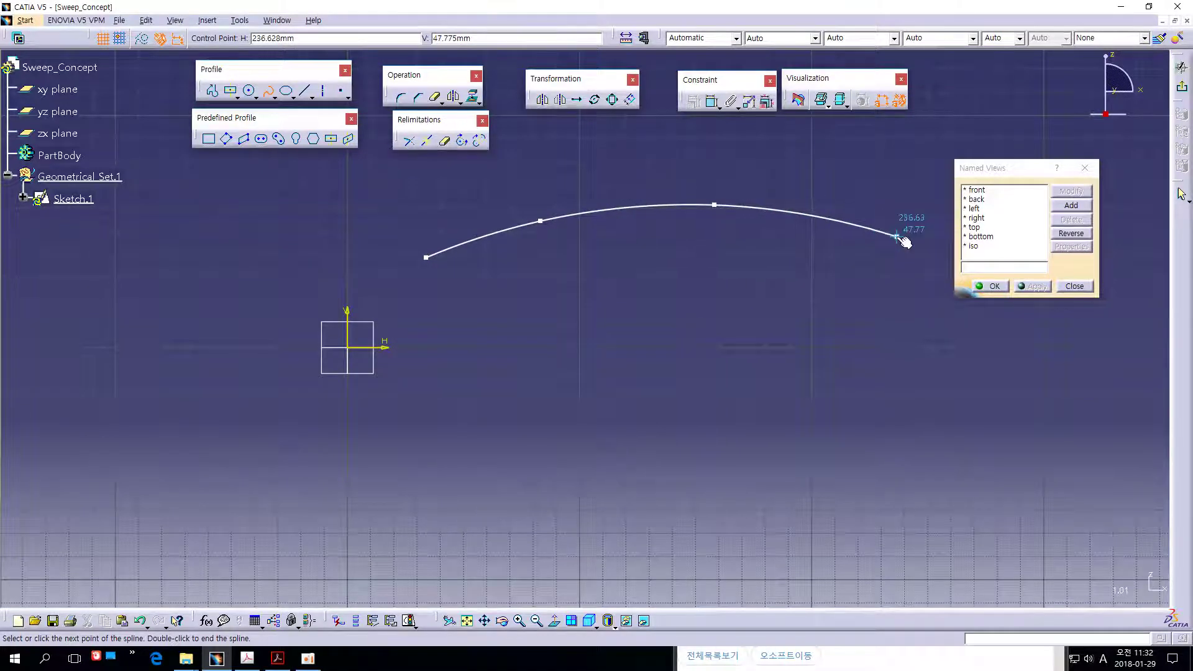
{"action": "double_click", "coordinate": [896, 236]}
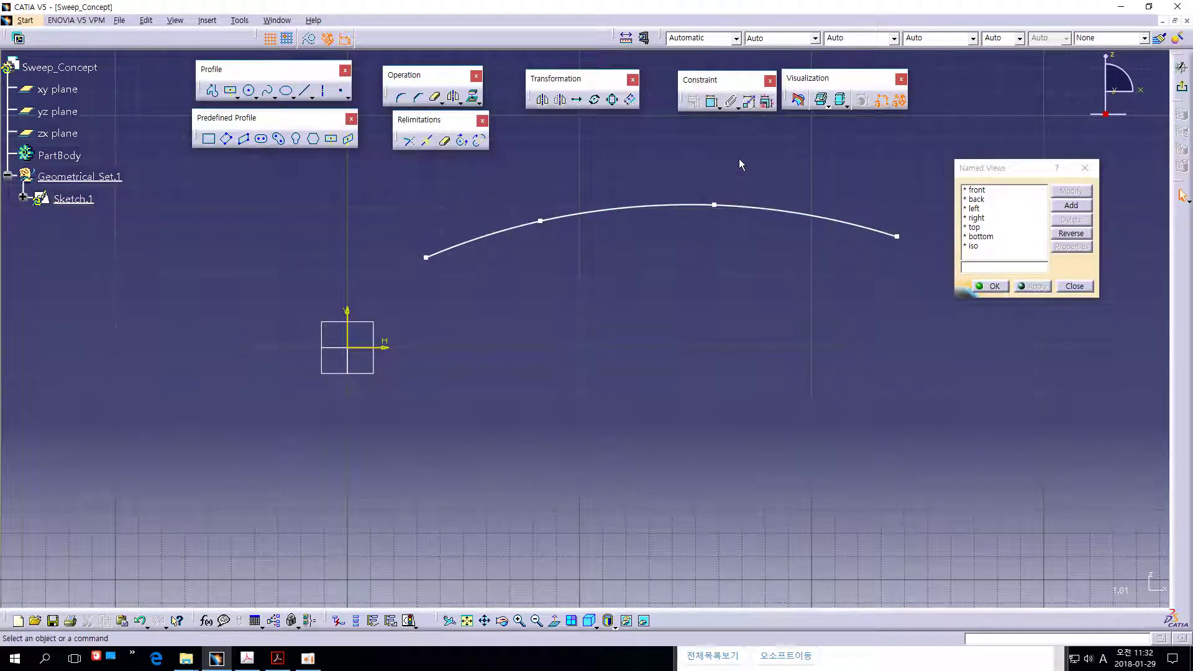
Exit the spline sketch and rename it Guide.
{"action": "middle_click_drag", "start_coordinate": [734, 162], "coordinate": [731, 175]}
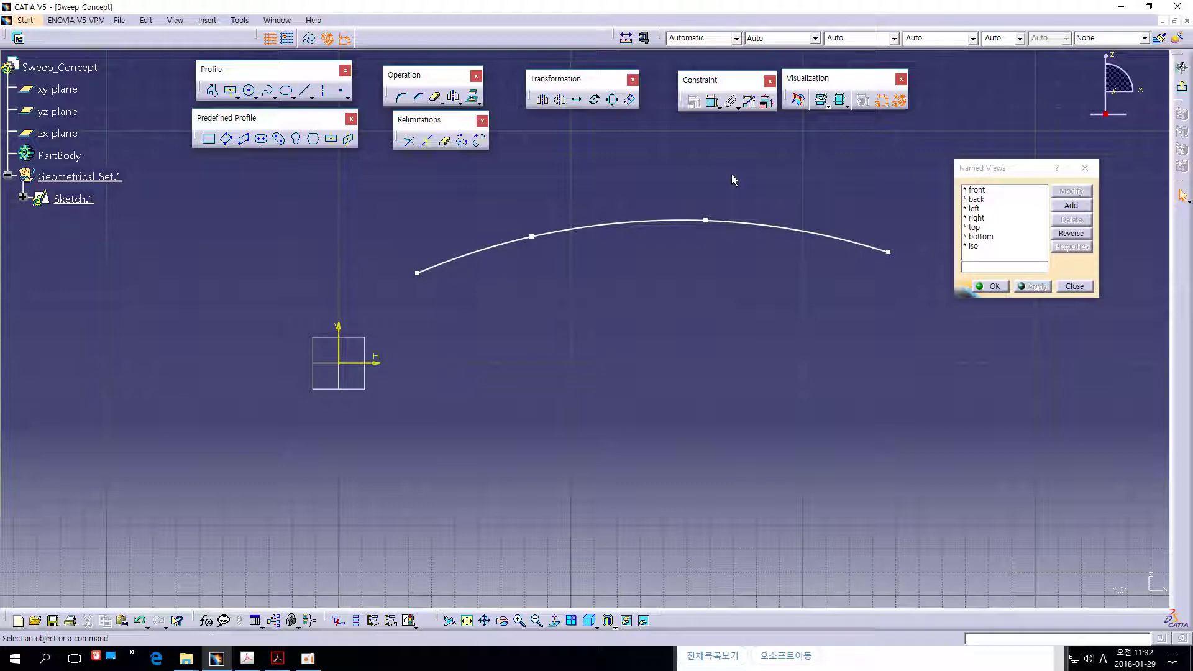
{"action": "middle_click_drag", "start_coordinate": [732, 174], "coordinate": [695, 180]}
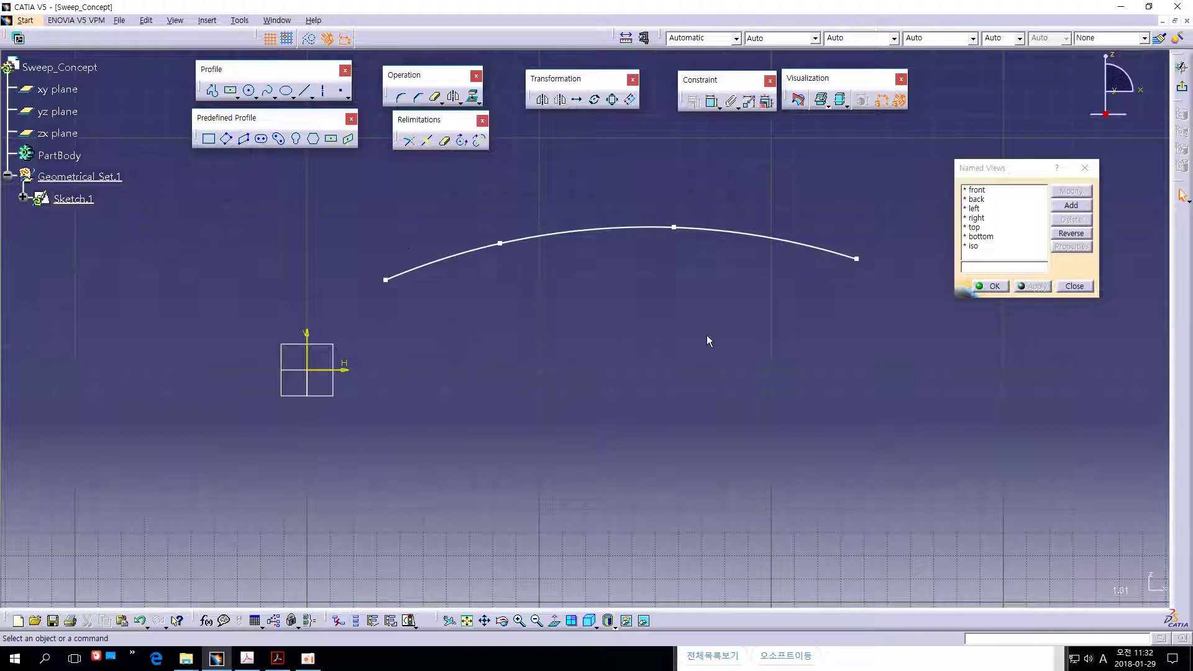
{"action": "left_click", "coordinate": [1181, 67]}
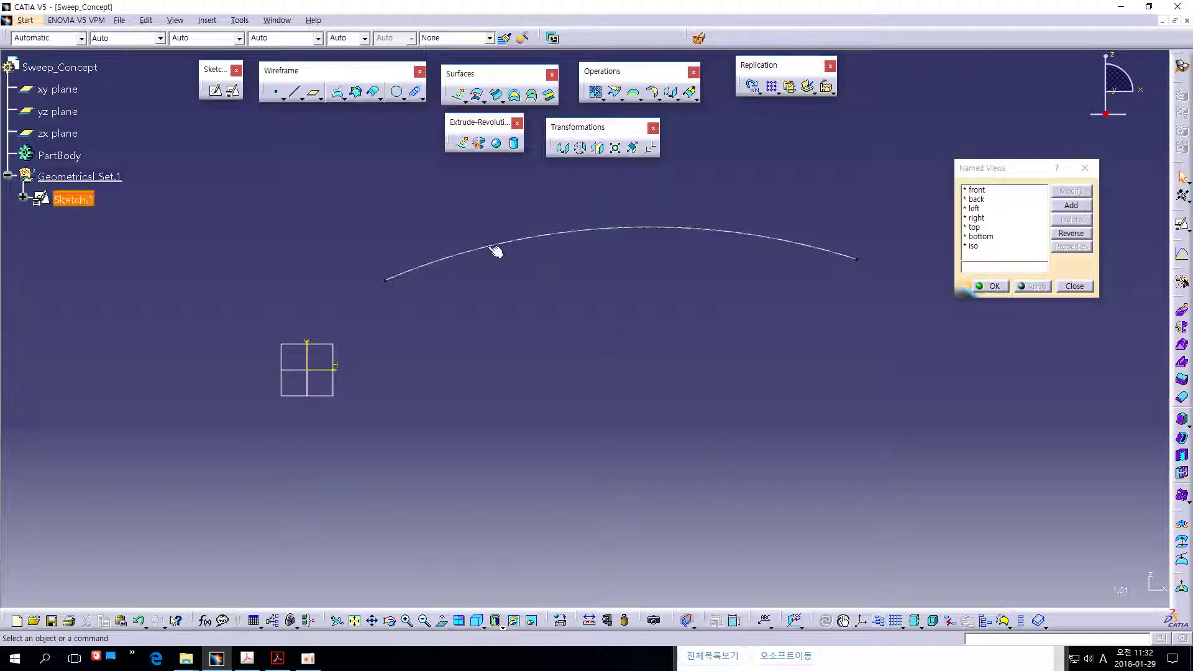
{"action": "right_click", "coordinate": [77, 199]}
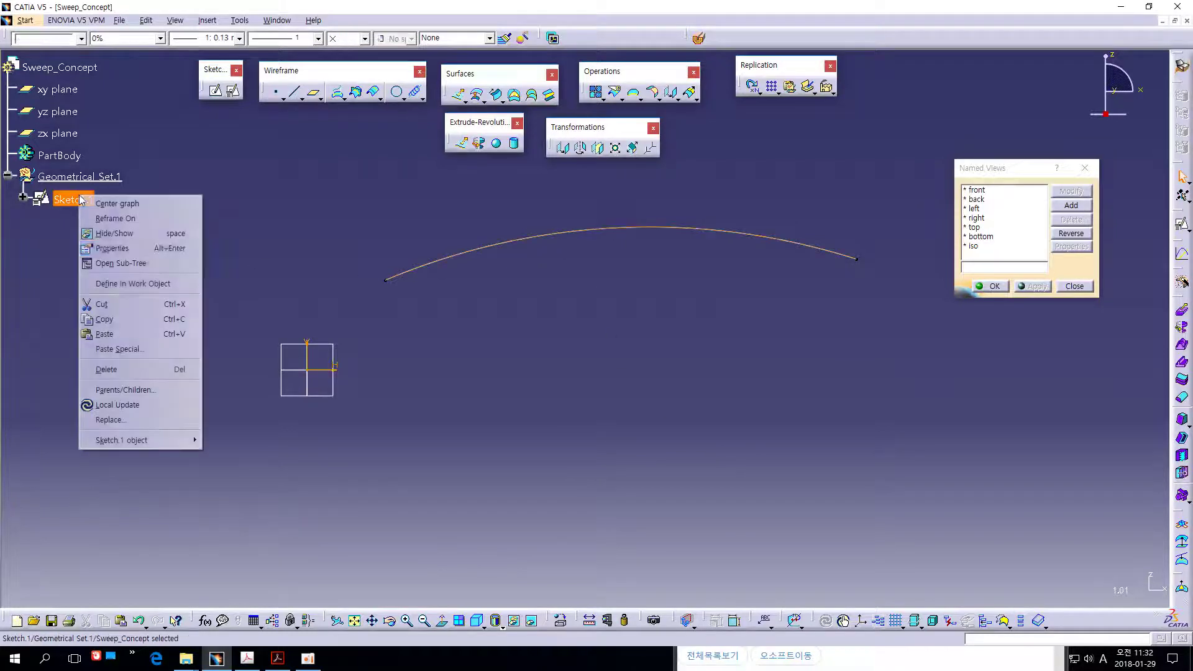
{"action": "left_click", "coordinate": [115, 248]}
{"action": "left_click", "coordinate": [457, 170]}
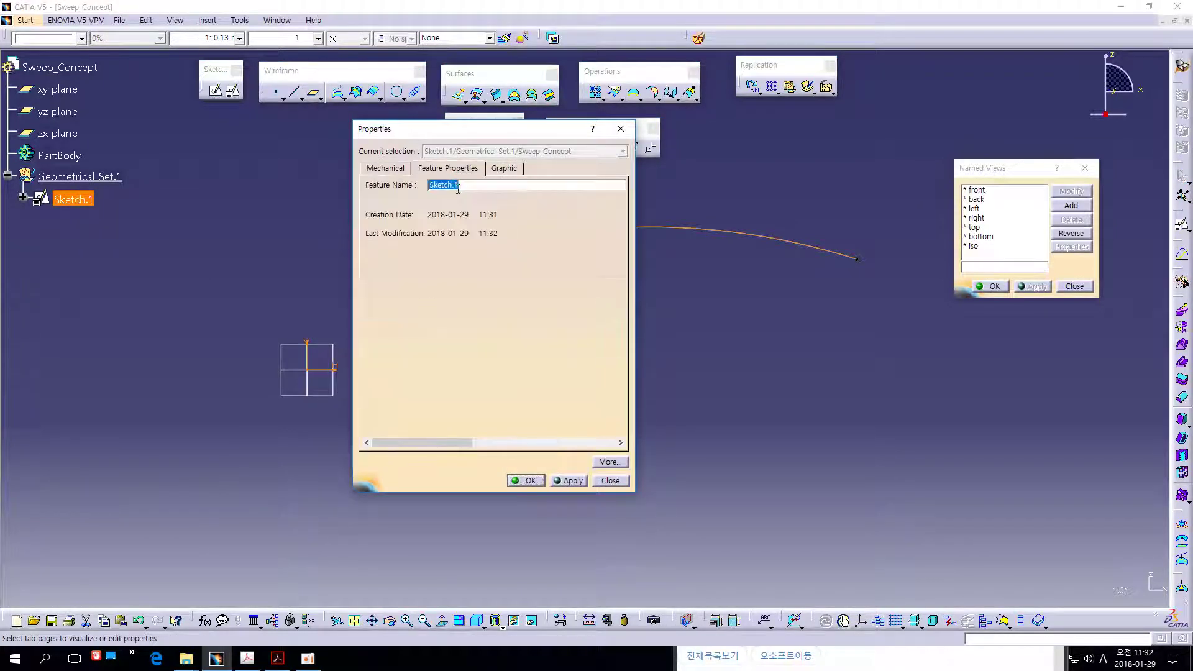
{"action": "type", "text": "Guide"}
{"action": "key", "text": "Return"}
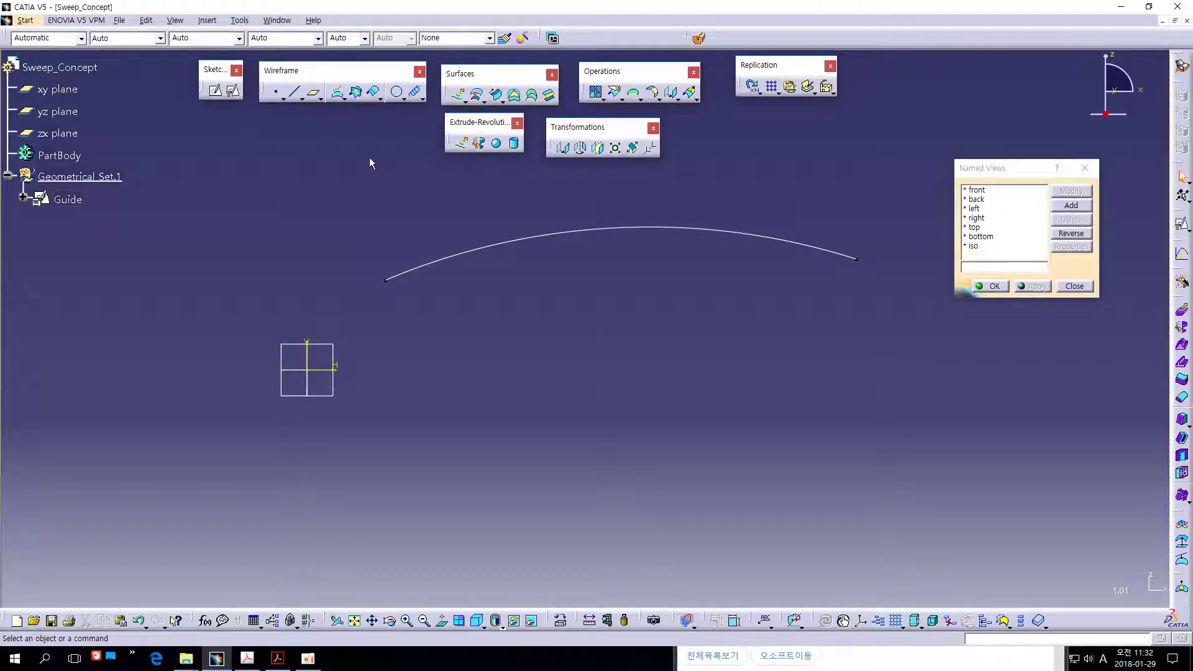
Create a plane normal to the Guide curve at its endpoint nearest the part origin.
{"action": "left_click", "coordinate": [315, 96]}
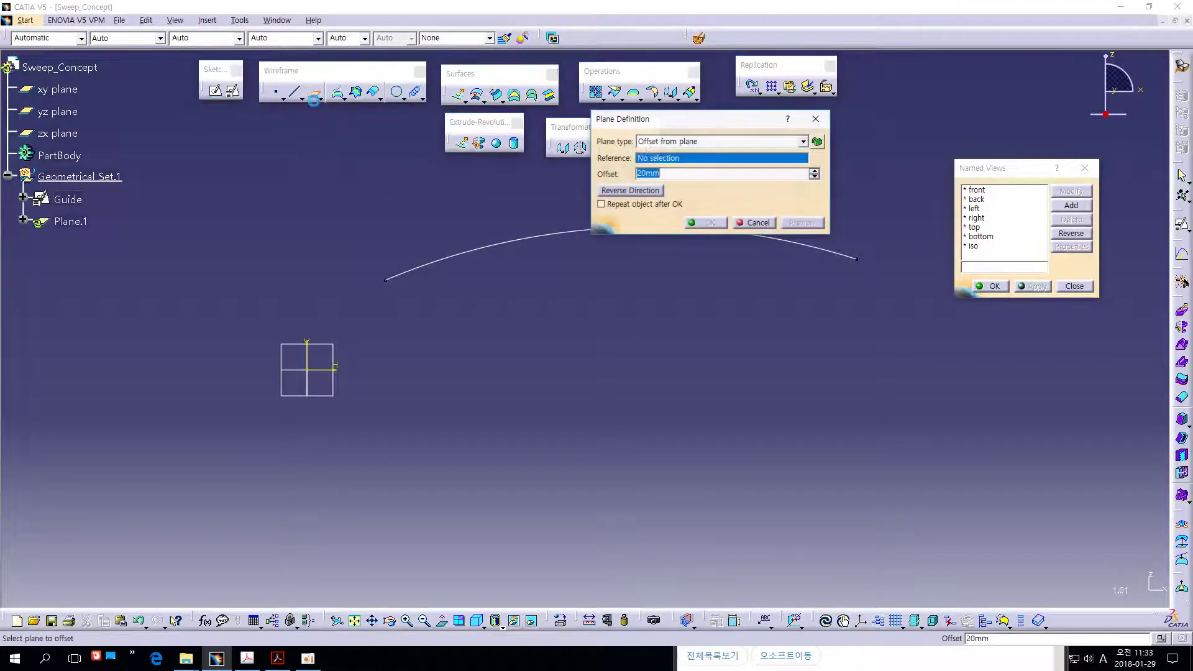
{"action": "left_click", "coordinate": [678, 143]}
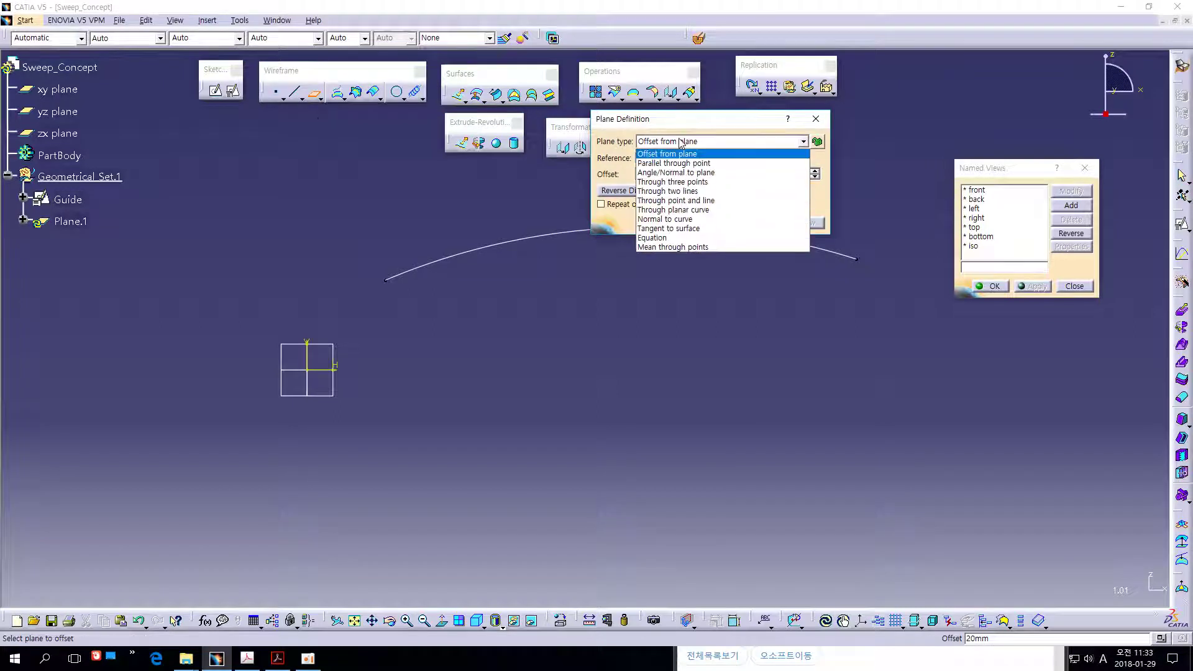
{"action": "left_click", "coordinate": [676, 221]}
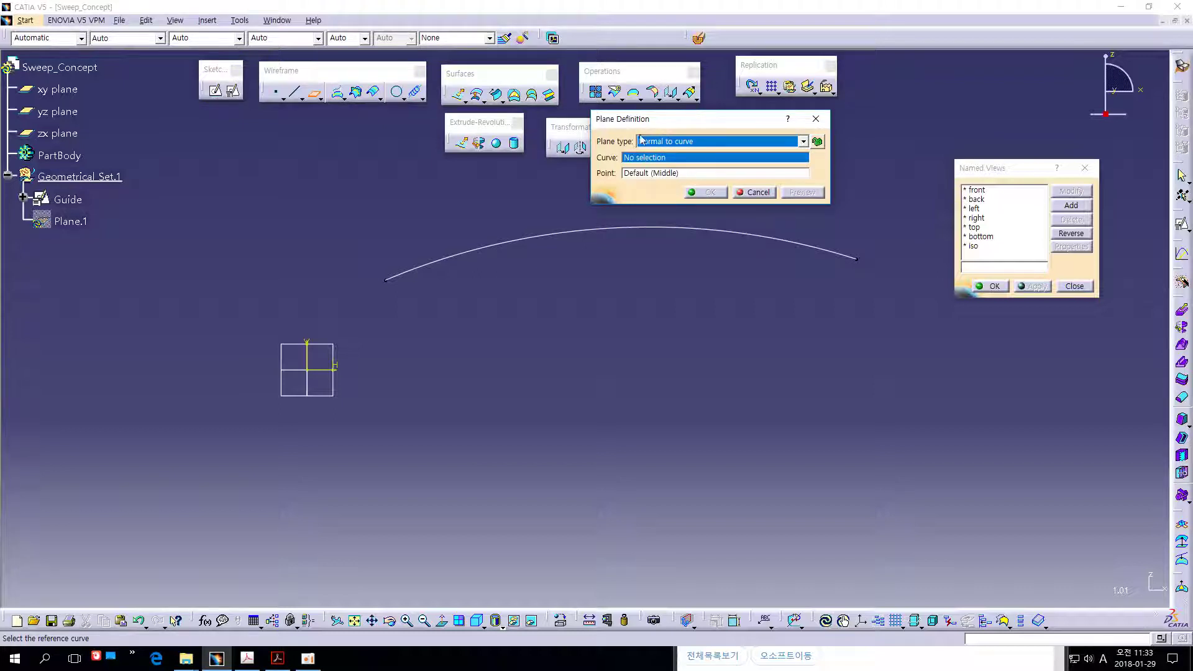
{"action": "left_click", "coordinate": [640, 161]}
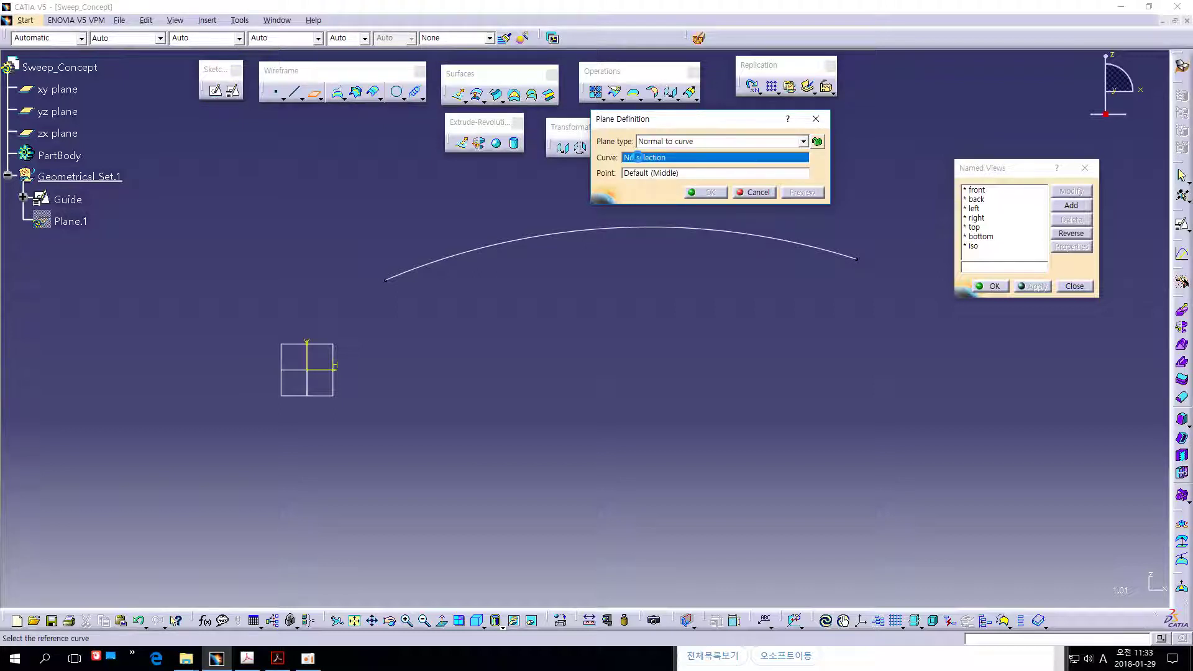
{"action": "left_click", "coordinate": [605, 237]}
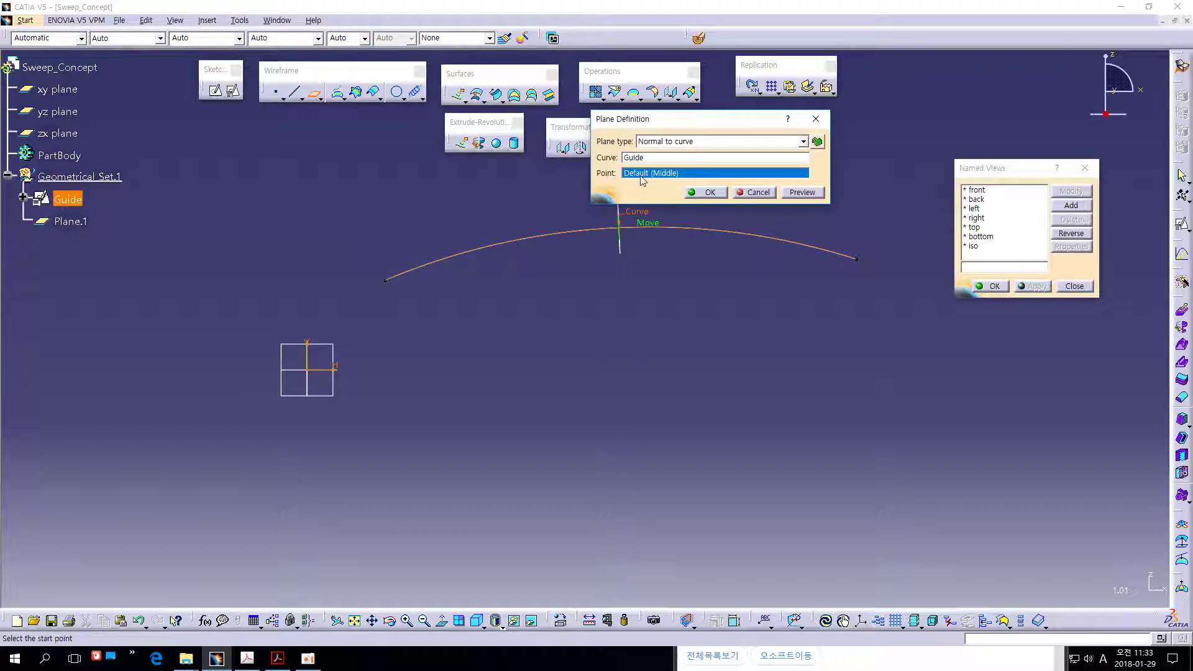
{"action": "left_click", "coordinate": [386, 282]}
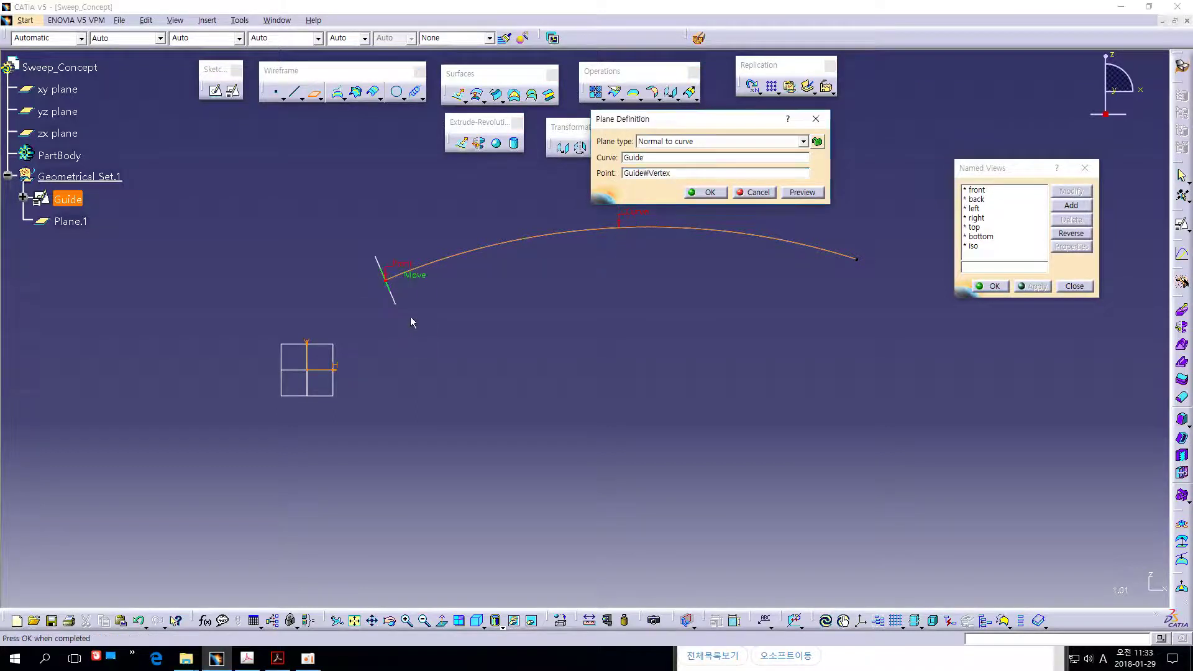
{"action": "left_click", "coordinate": [710, 192]}
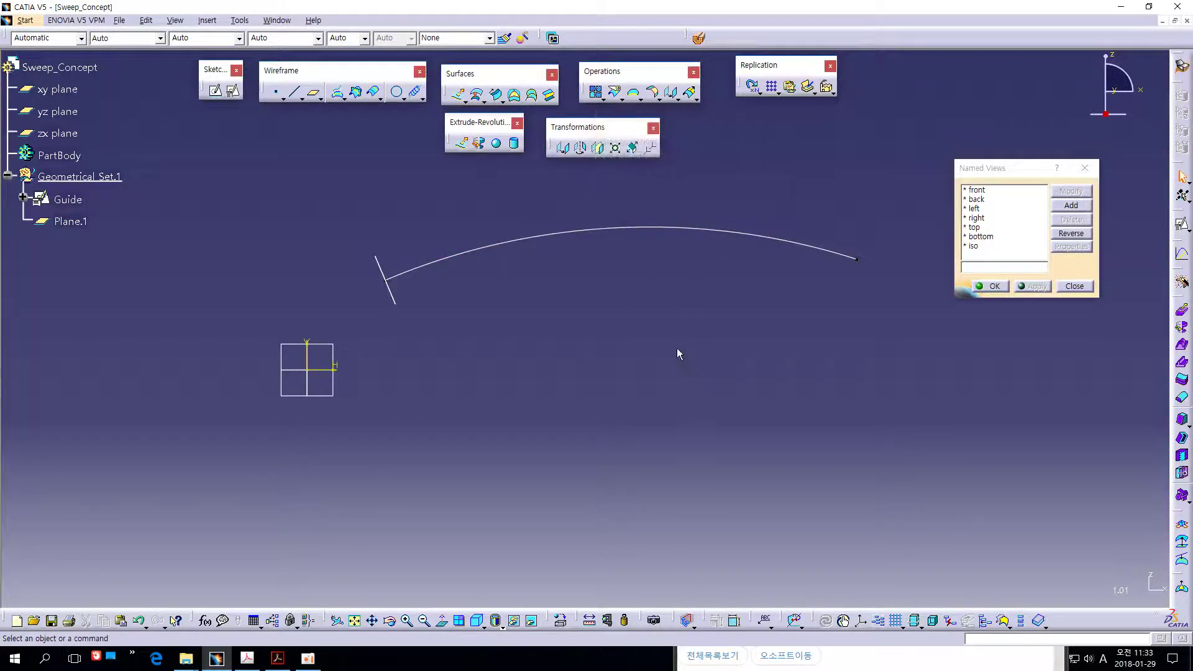
Switch to the left view and create a positioned sketch on the new normal plane, with its origin projected from the Guide's endpoint.
{"action": "left_click", "coordinate": [393, 299]}
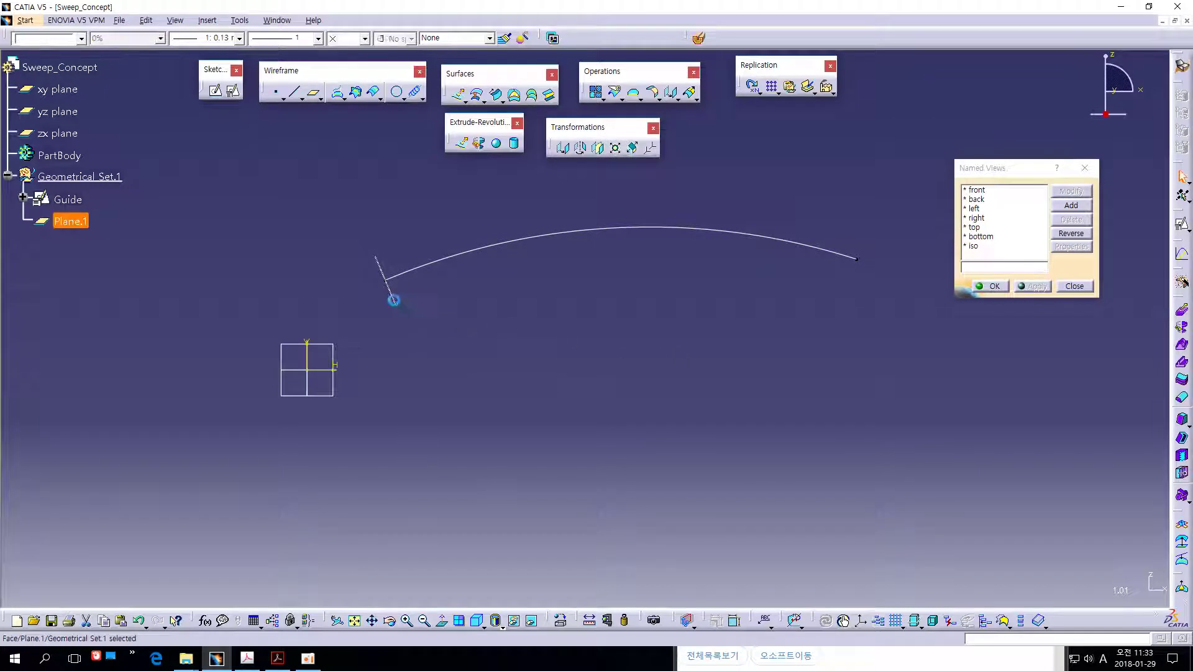
{"action": "left_click", "coordinate": [496, 346]}
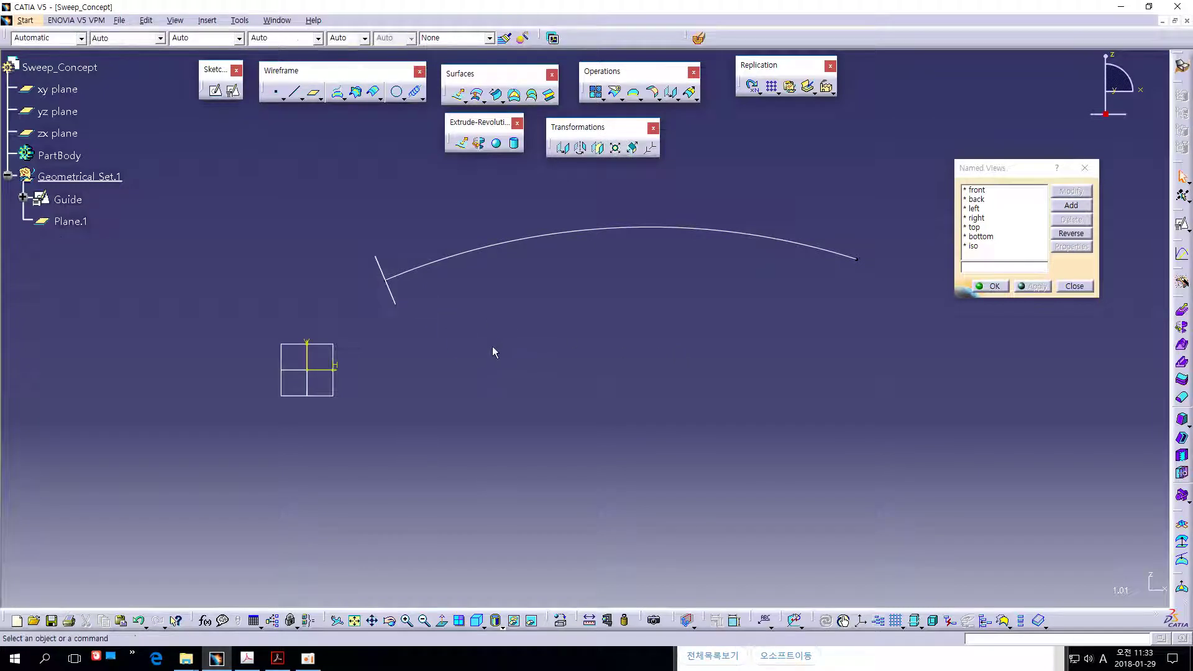
{"action": "left_click", "coordinate": [398, 301]}
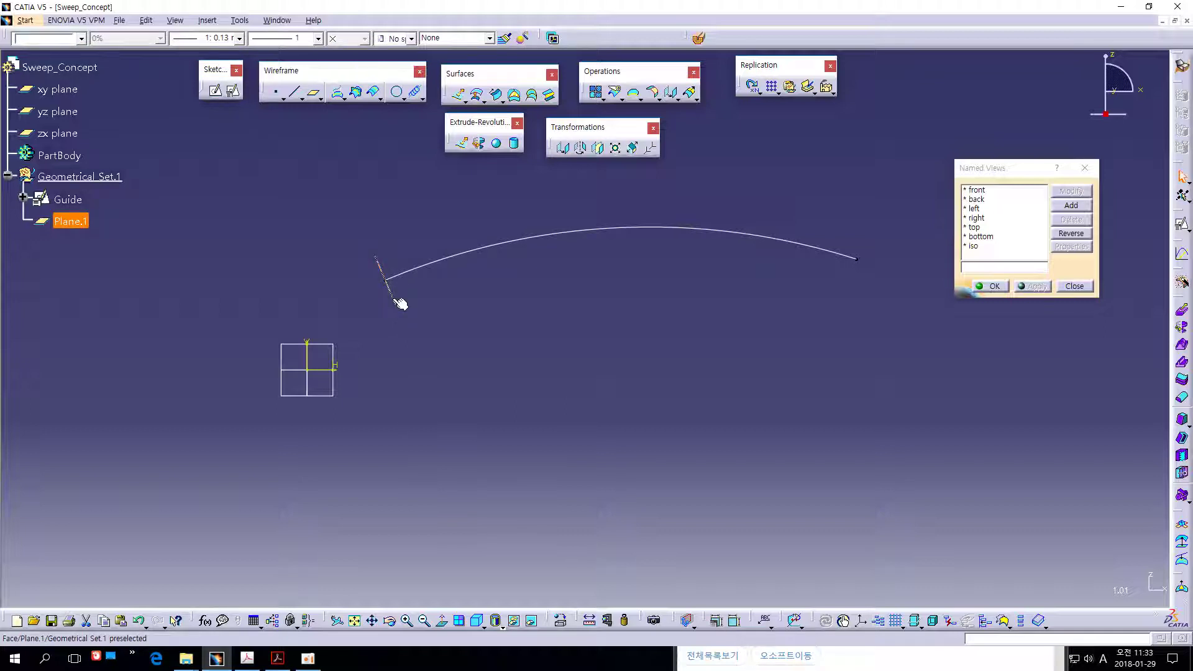
{"action": "left_click", "coordinate": [972, 209]}
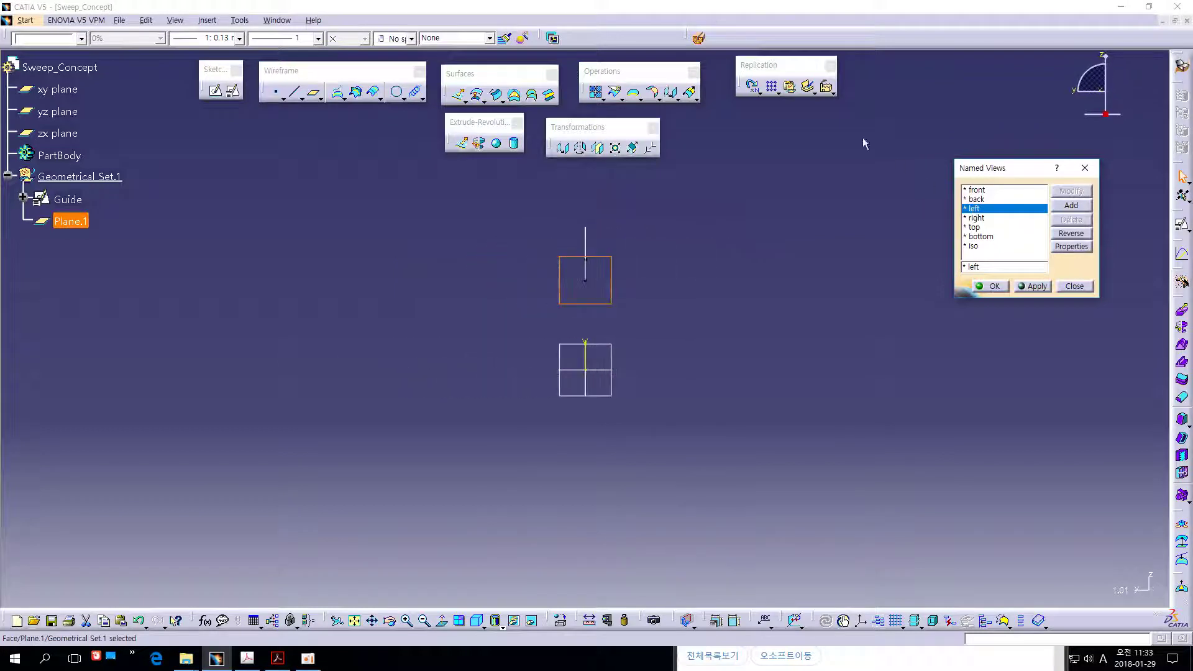
{"action": "left_click", "coordinate": [233, 91]}
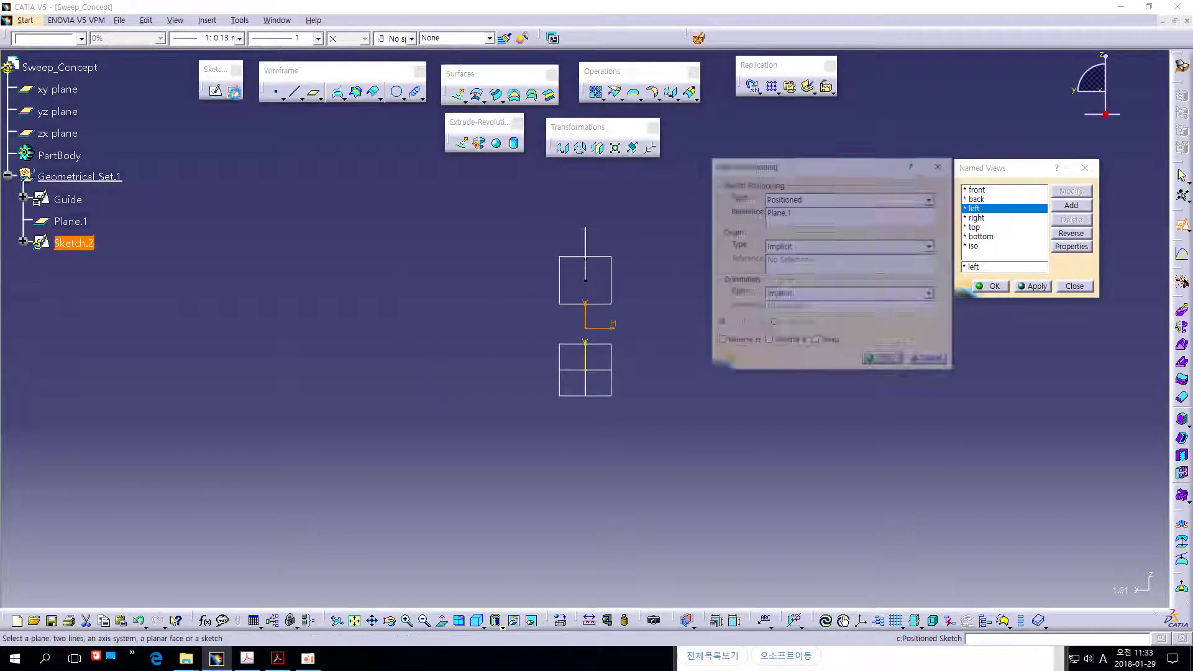
{"action": "middle_click_drag", "start_coordinate": [579, 457], "coordinate": [590, 398]}
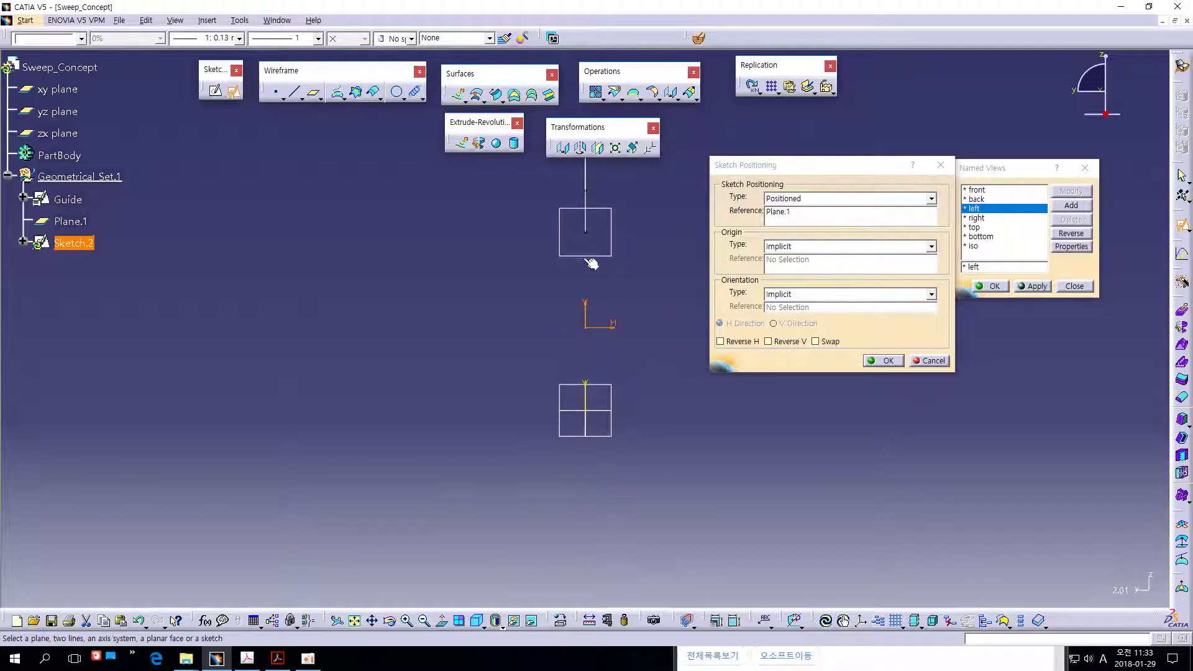
{"action": "mouse_move", "coordinate": [610, 277]}
{"action": "middle_mouse_down"}
{"action": "mouse_move", "coordinate": [624, 312]}
{"action": "mouse_move", "coordinate": [607, 249]}
{"action": "mouse_move", "coordinate": [567, 511]}
{"action": "mouse_move", "coordinate": [591, 494]}
{"action": "mouse_move", "coordinate": [586, 266]}
{"action": "mouse_move", "coordinate": [591, 317]}
{"action": "middle_mouse_up"}
{"action": "left_click", "coordinate": [776, 249]}
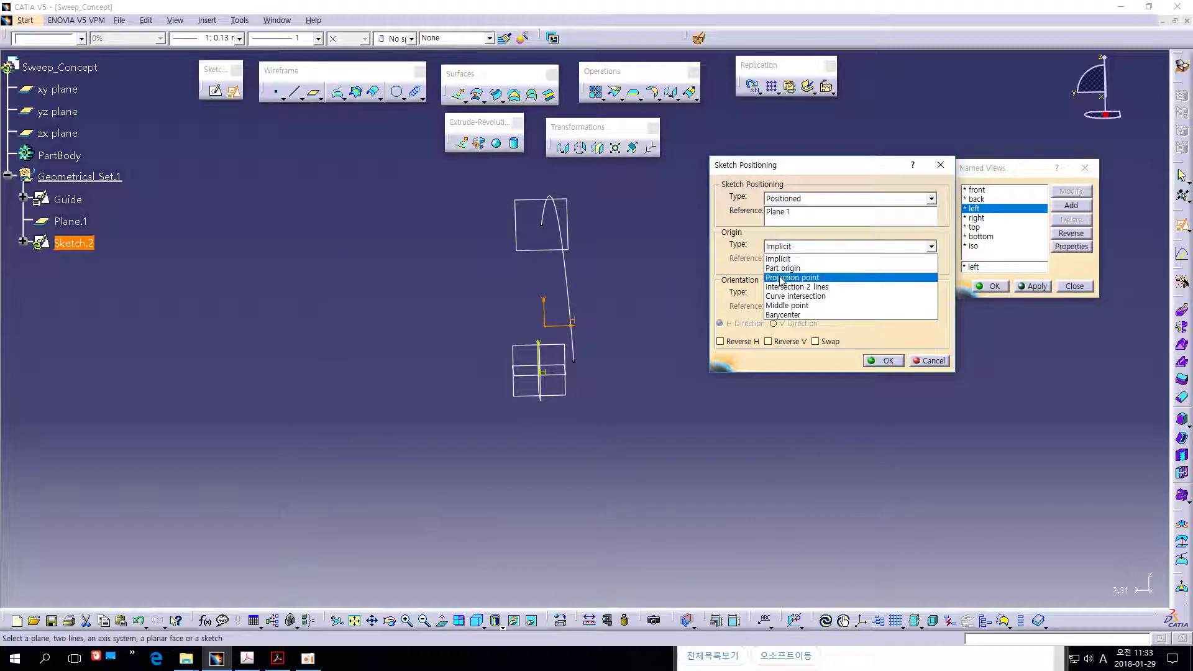
{"action": "left_click", "coordinate": [781, 278]}
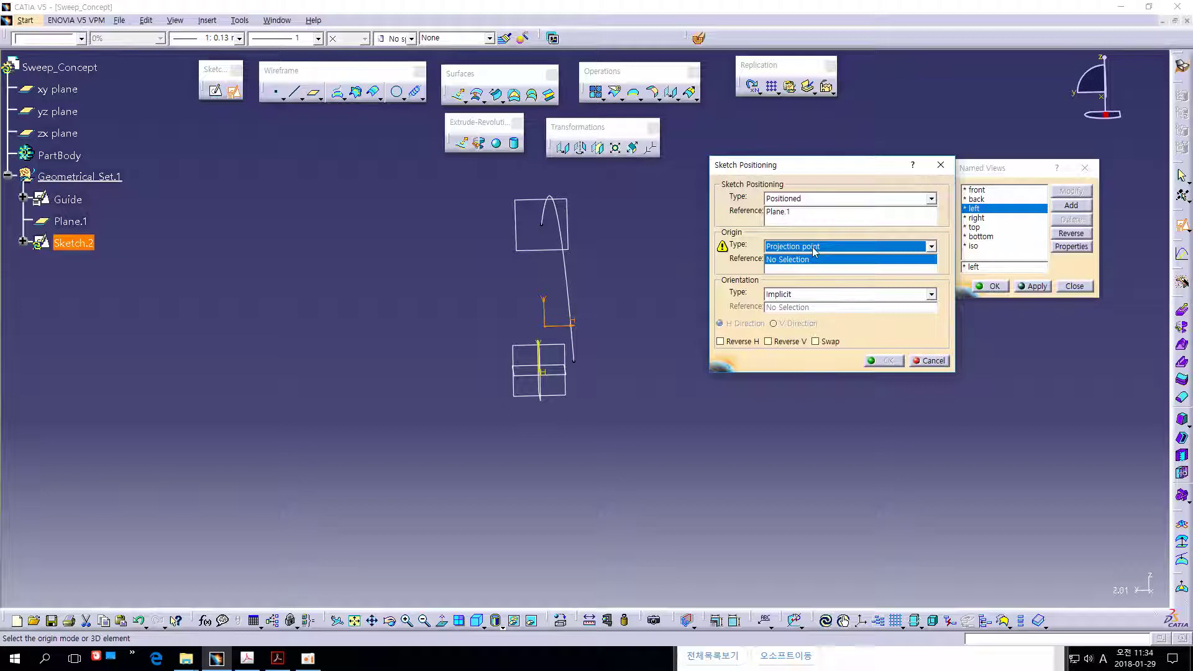
{"action": "left_click", "coordinate": [544, 226]}
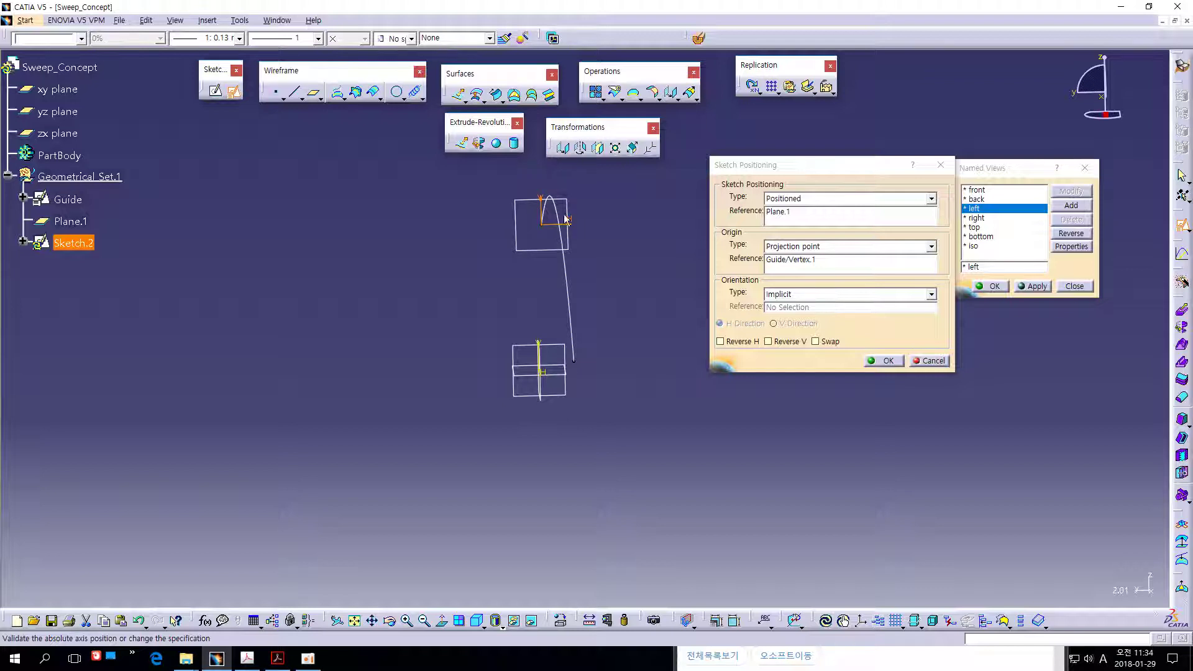
{"action": "left_click", "coordinate": [887, 361]}
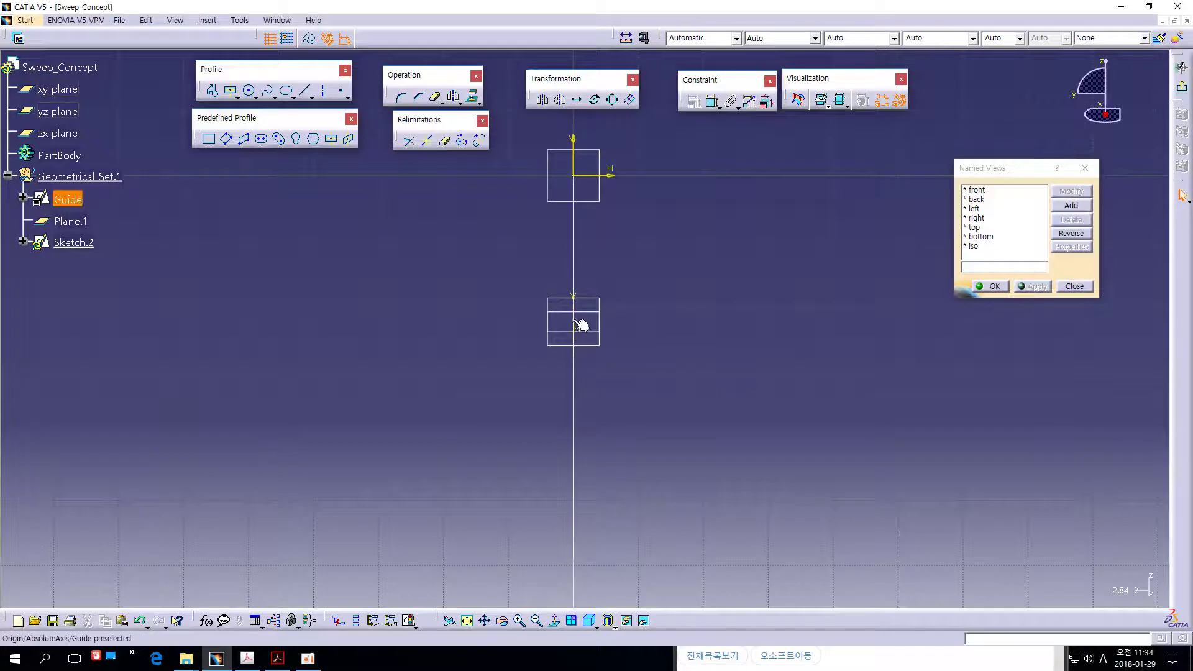
Sketch an arc of about 36 mm radius centred on the V axis below the origin, passing through the sketch origin.
{"action": "middle_click_drag", "start_coordinate": [580, 323], "coordinate": [582, 372]}
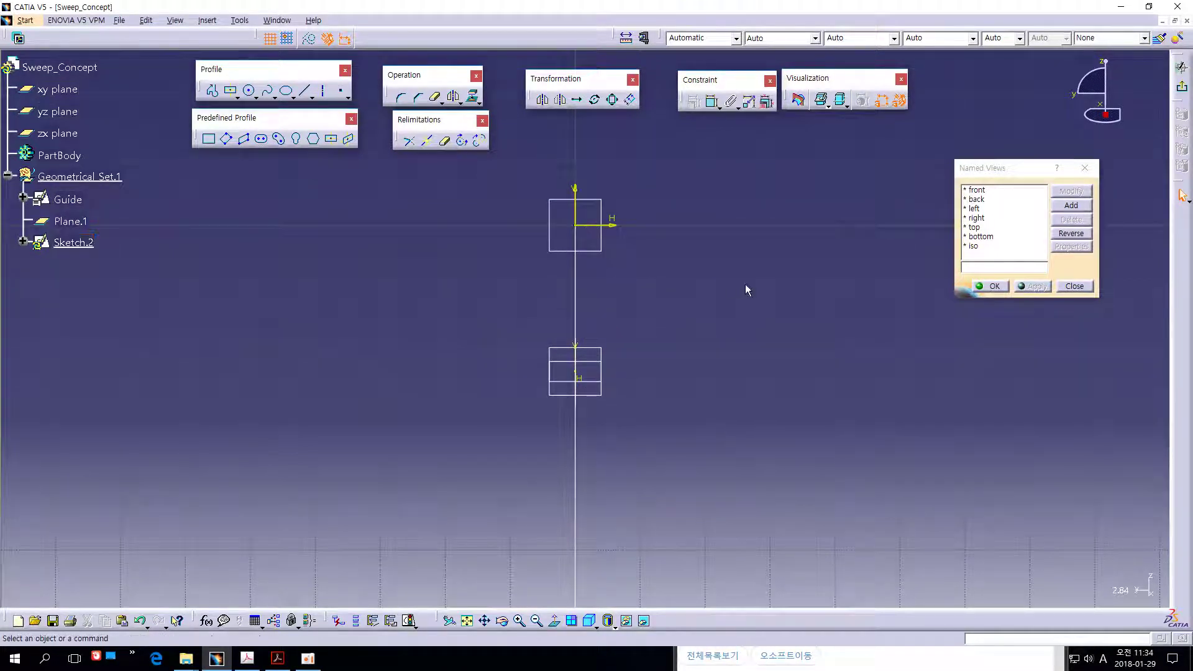
{"action": "mouse_move", "coordinate": [773, 273]}
{"action": "middle_mouse_down"}
{"action": "mouse_move", "coordinate": [769, 318]}
{"action": "mouse_move", "coordinate": [743, 274]}
{"action": "middle_mouse_up"}
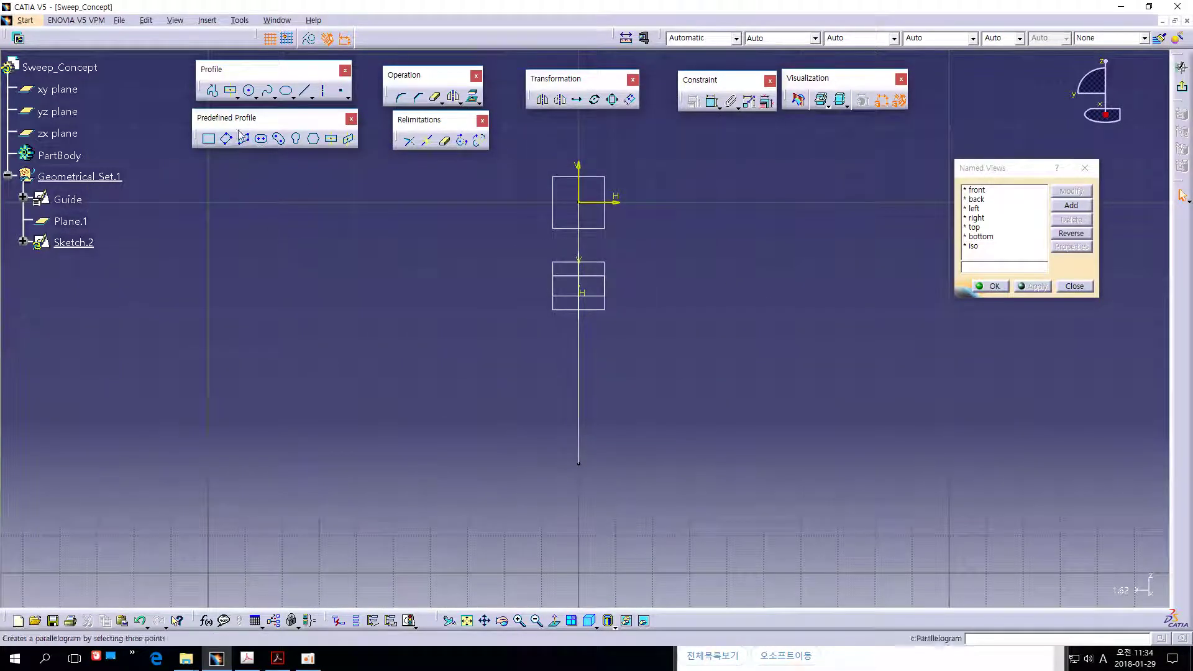
{"action": "left_click", "coordinate": [256, 97]}
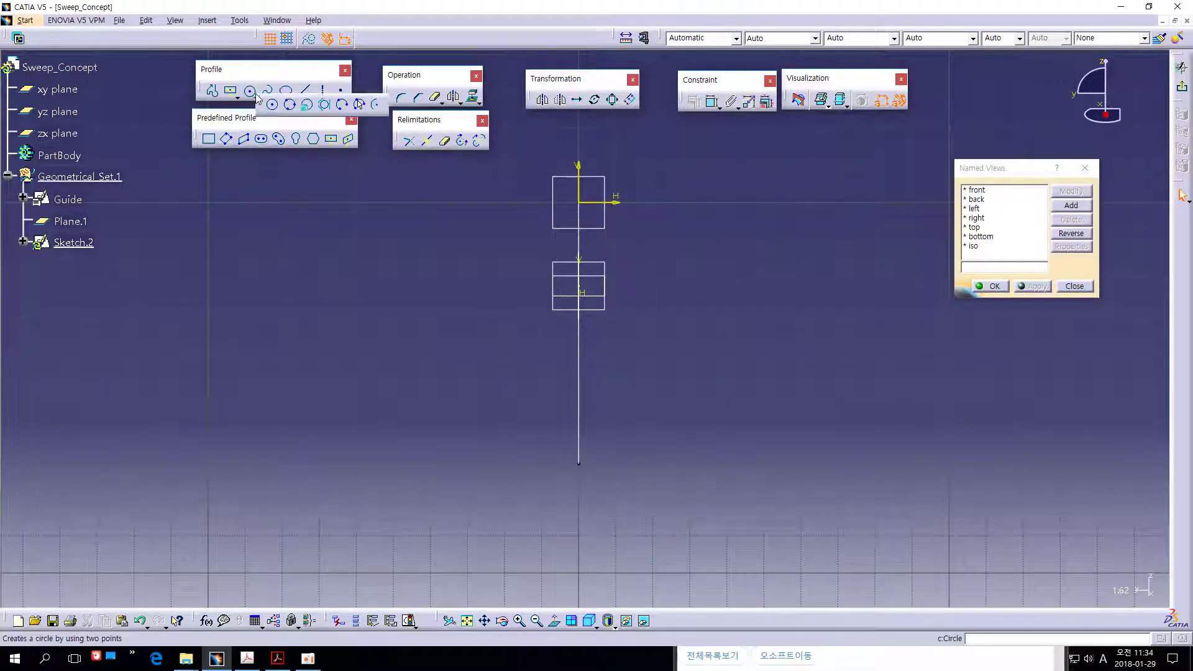
{"action": "left_click", "coordinate": [377, 105]}
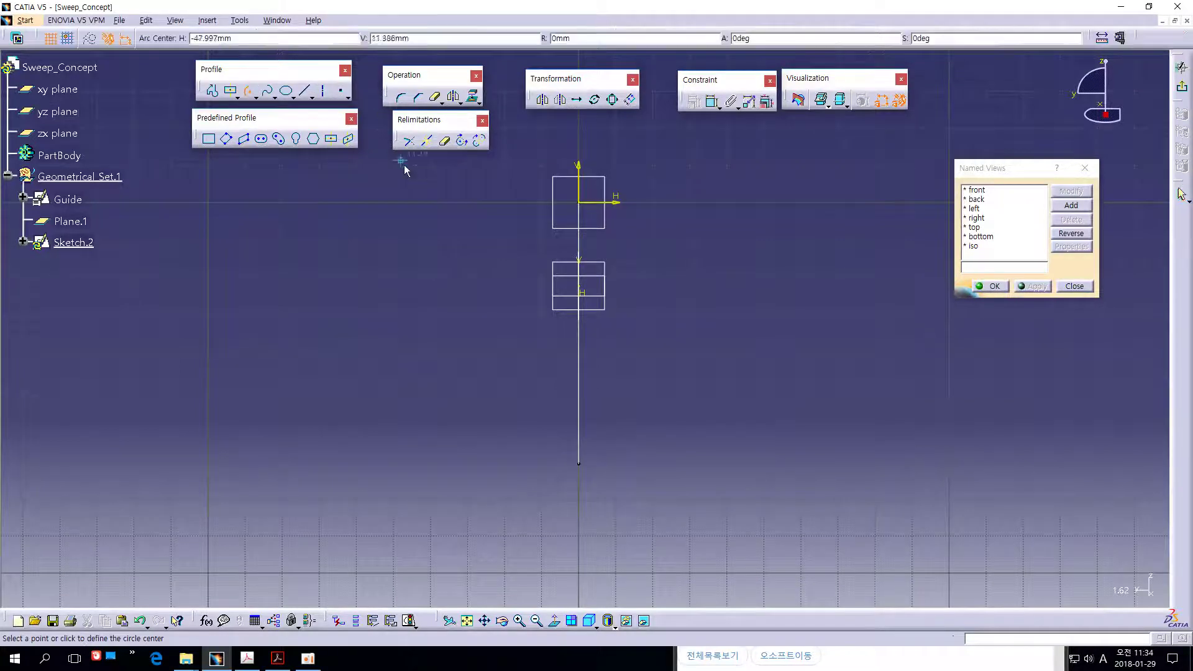
{"action": "left_click", "coordinate": [579, 335]}
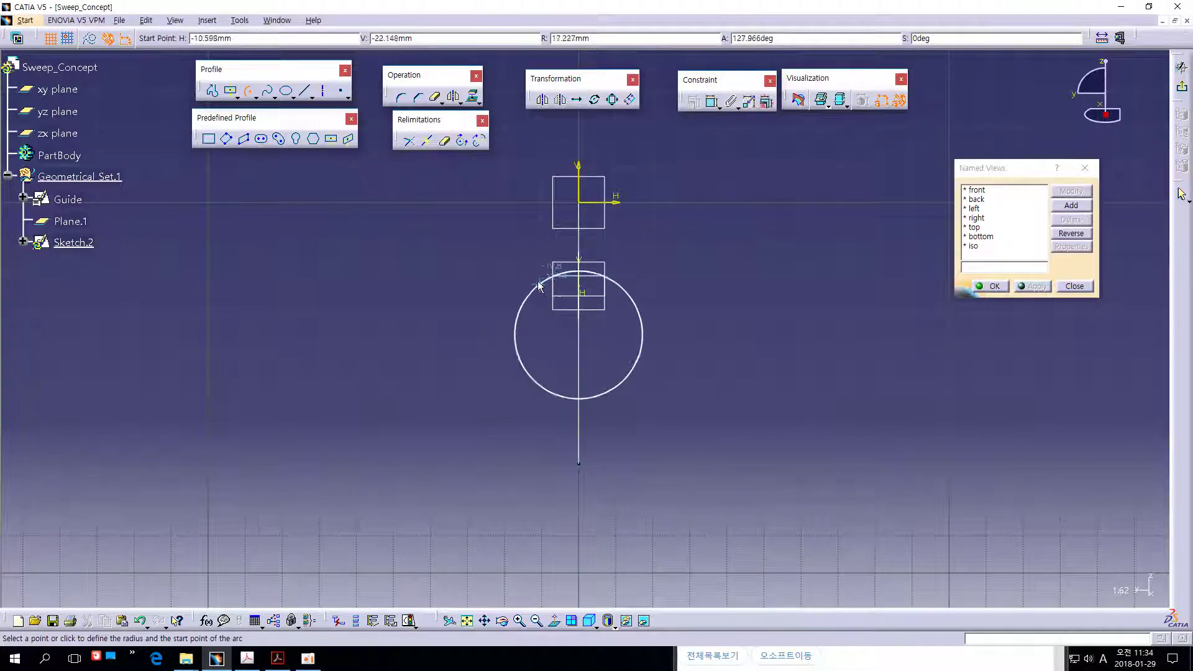
{"action": "left_click", "coordinate": [507, 224]}
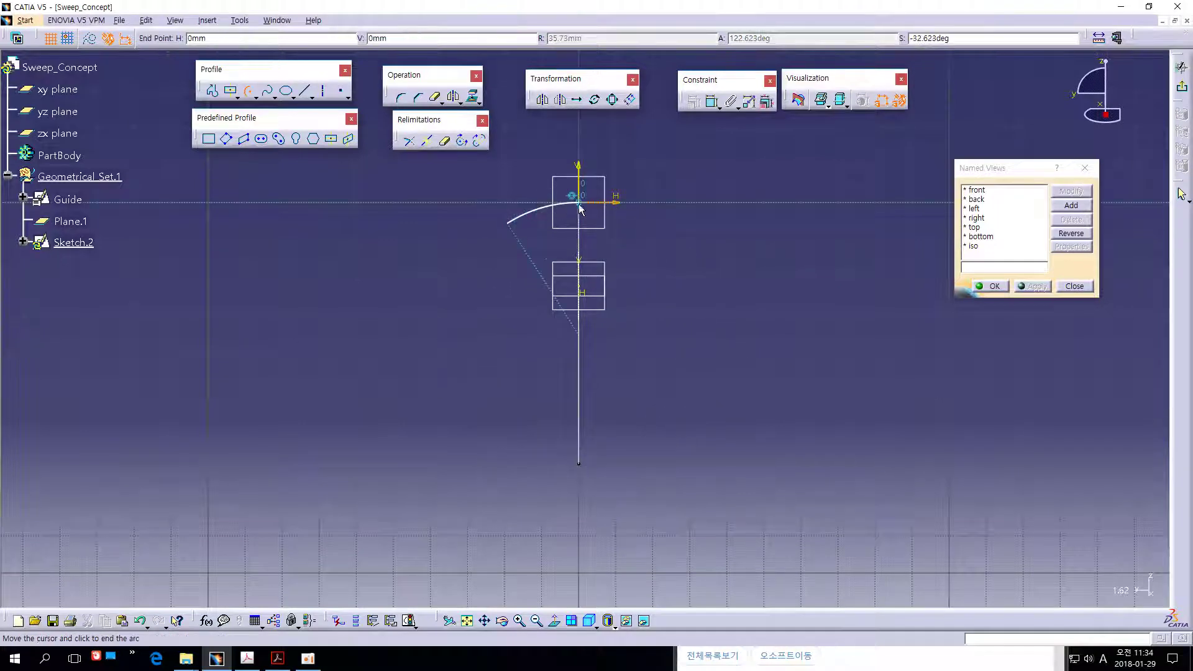
{"action": "left_click", "coordinate": [657, 221]}
Add a radius constraint to the arc and set it to 40 mm.
{"action": "middle_click_drag", "start_coordinate": [744, 251], "coordinate": [737, 298]}
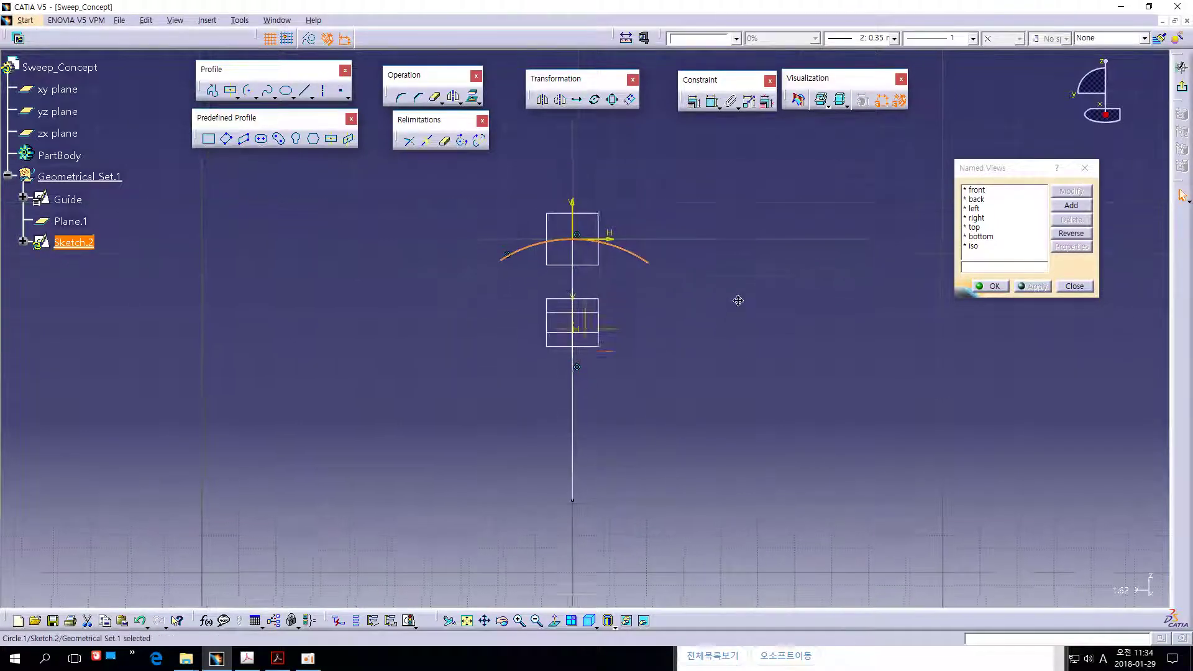
{"action": "left_click", "coordinate": [711, 101]}
{"action": "left_click", "coordinate": [636, 214]}
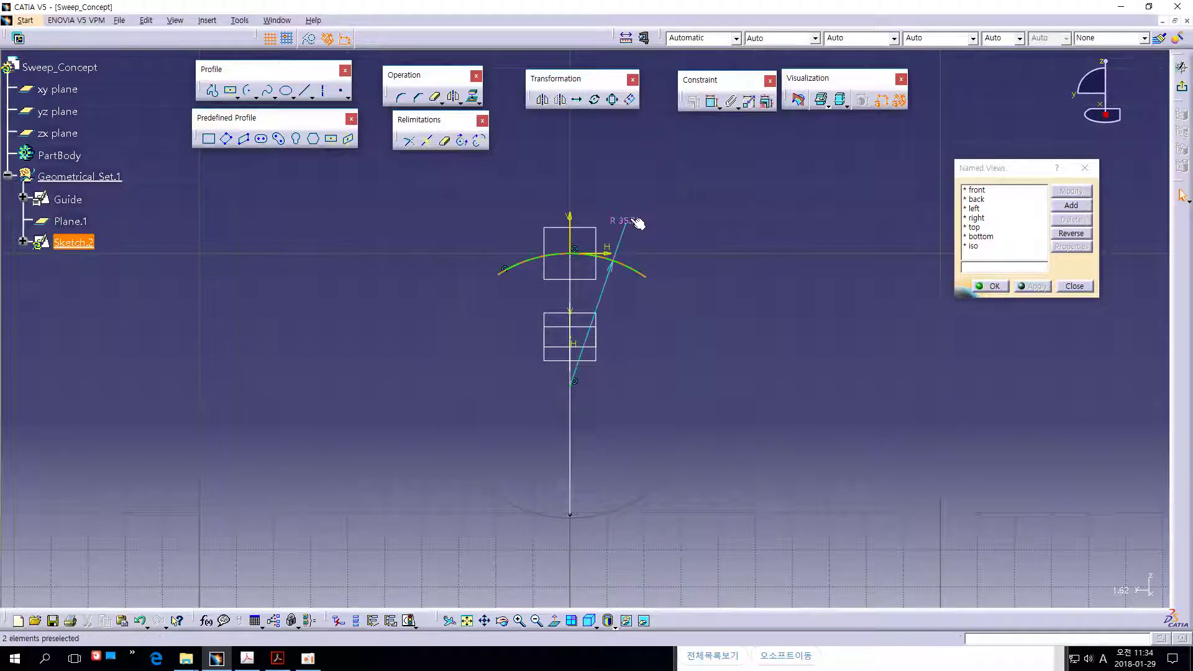
{"action": "double_click", "coordinate": [635, 214]}
{"action": "type", "text": "40"}
{"action": "key", "text": "Return"}
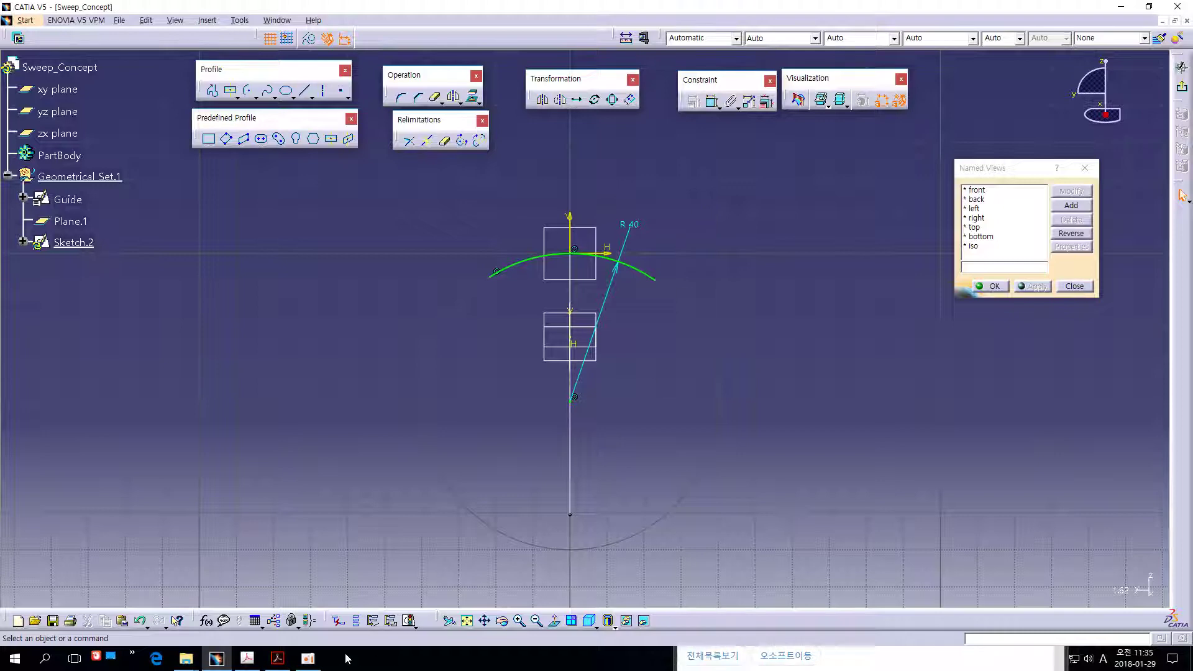
{"action": "left_click", "coordinate": [307, 658]}
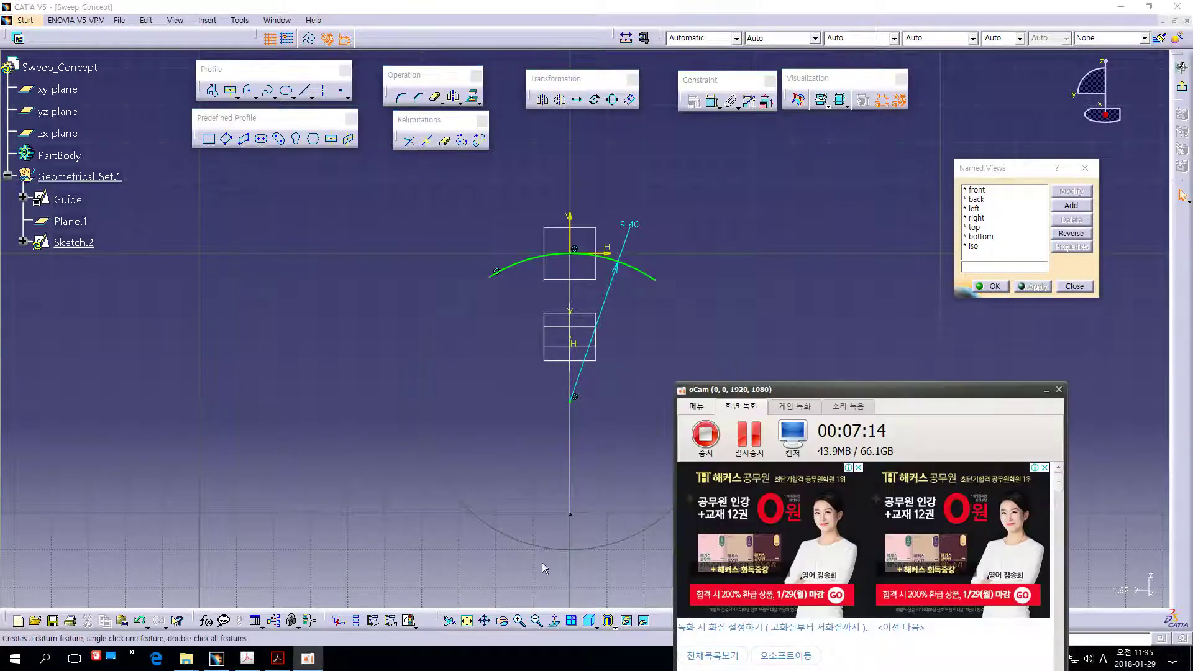
{"action": "left_click", "coordinate": [795, 236]}
Lengthen the arc slightly by moving its endpoint on the negative H side outward along the curve.
{"action": "middle_click_drag", "start_coordinate": [778, 361], "coordinate": [528, 311]}
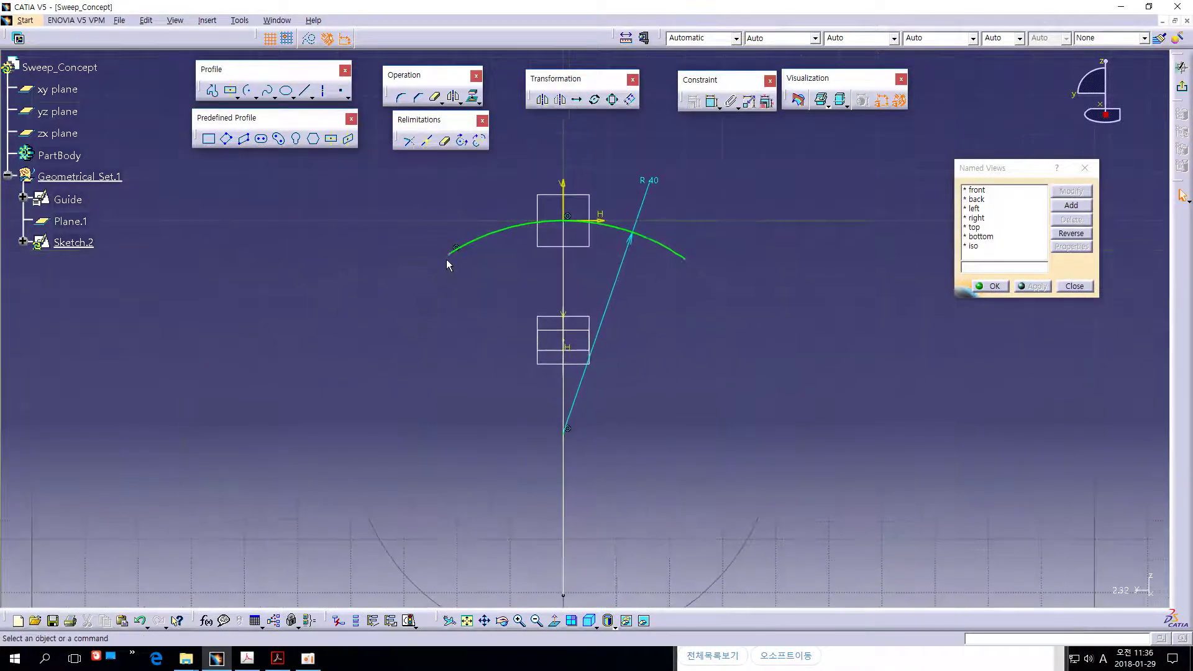
{"action": "left_click_drag", "start_coordinate": [448, 255], "coordinate": [437, 263]}
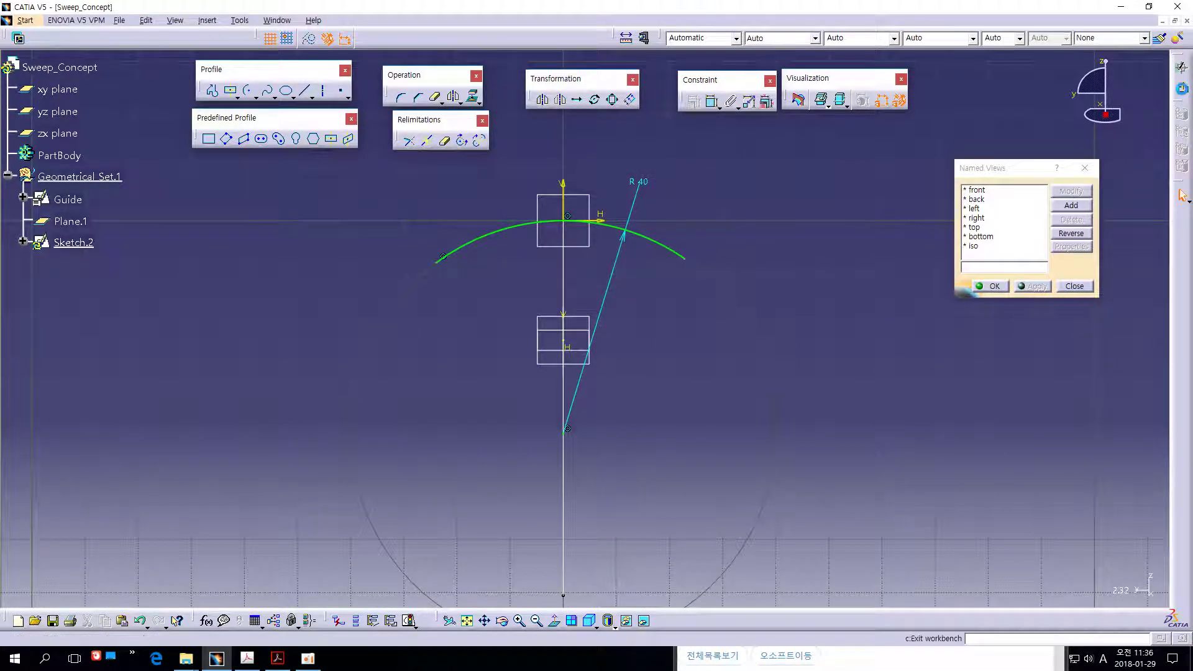
Exit the arc sketch and hide the xy, yz and zx planes.
{"action": "left_click", "coordinate": [1182, 197]}
{"action": "middle_click_drag", "start_coordinate": [826, 288], "coordinate": [299, 368]}
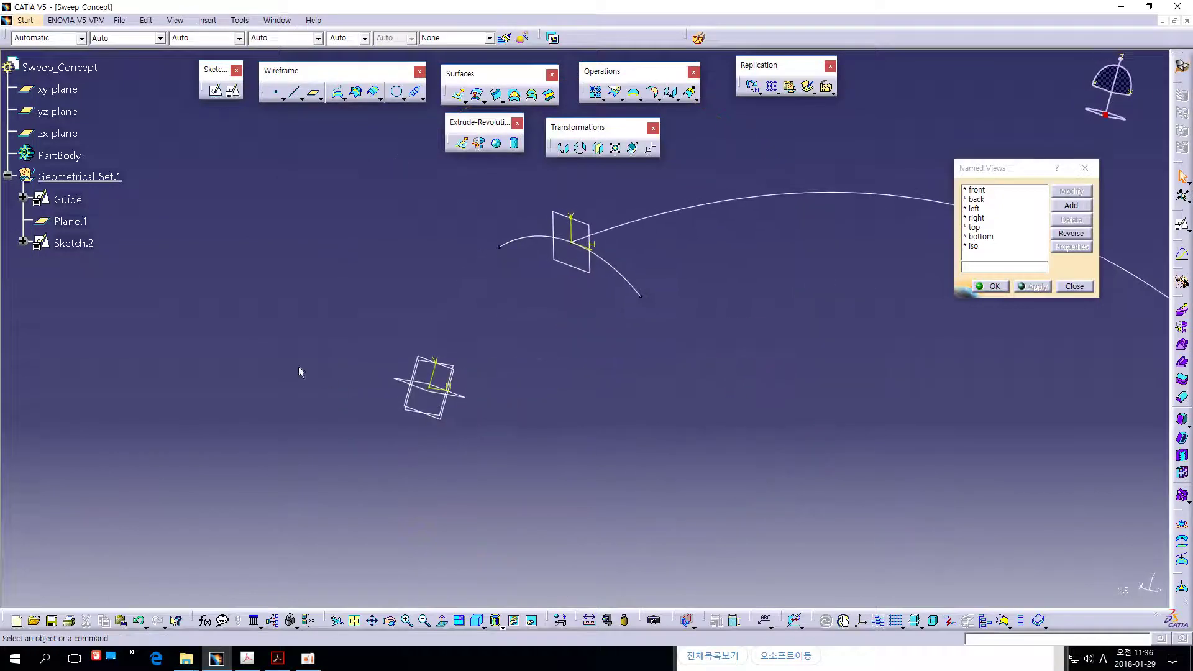
{"action": "left_click", "coordinate": [60, 90]}
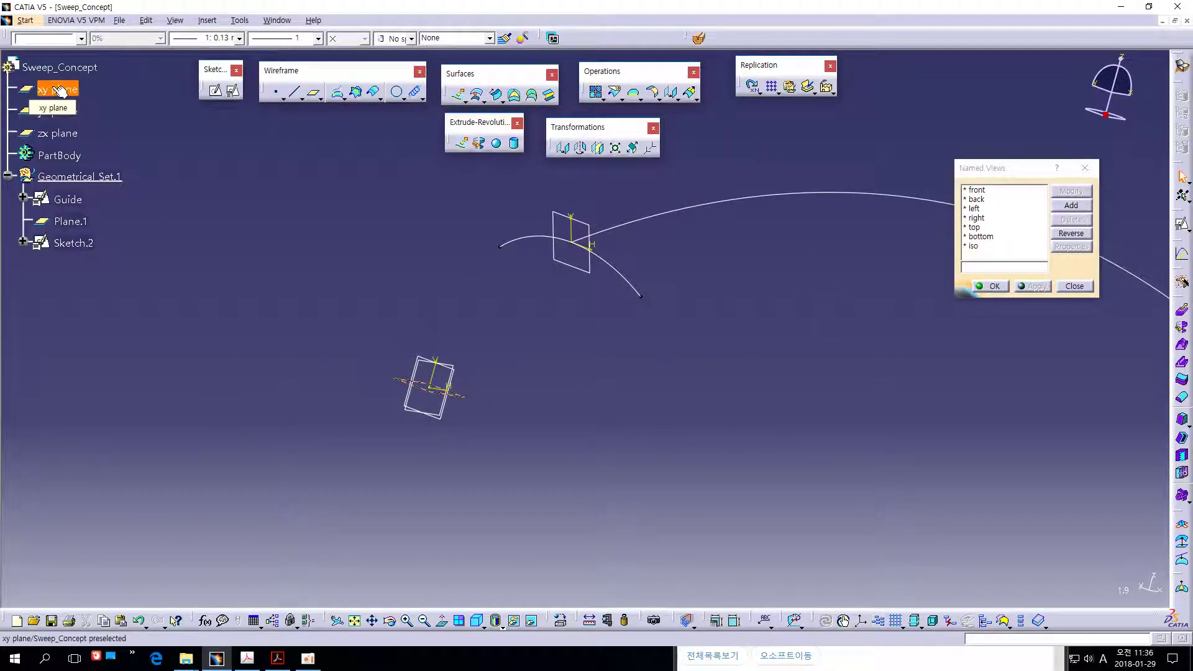
{"action": "key", "text": "ctrl+h"}
{"action": "left_click", "coordinate": [61, 112]}
{"action": "key", "text": "ctrl+h"}
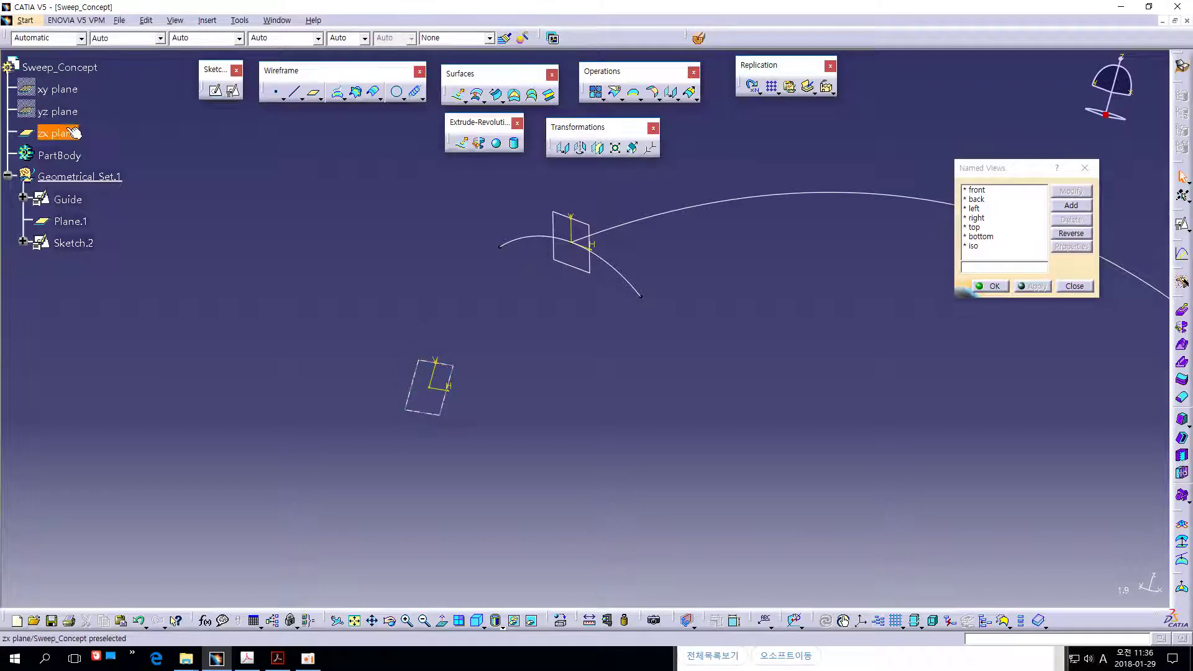
{"action": "left_click", "coordinate": [73, 133]}
{"action": "key", "text": "ctrl+h"}
{"action": "mouse_move", "coordinate": [791, 359]}
{"action": "middle_mouse_down"}
{"action": "mouse_move", "coordinate": [769, 345]}
{"action": "mouse_move", "coordinate": [584, 390]}
{"action": "middle_mouse_up"}
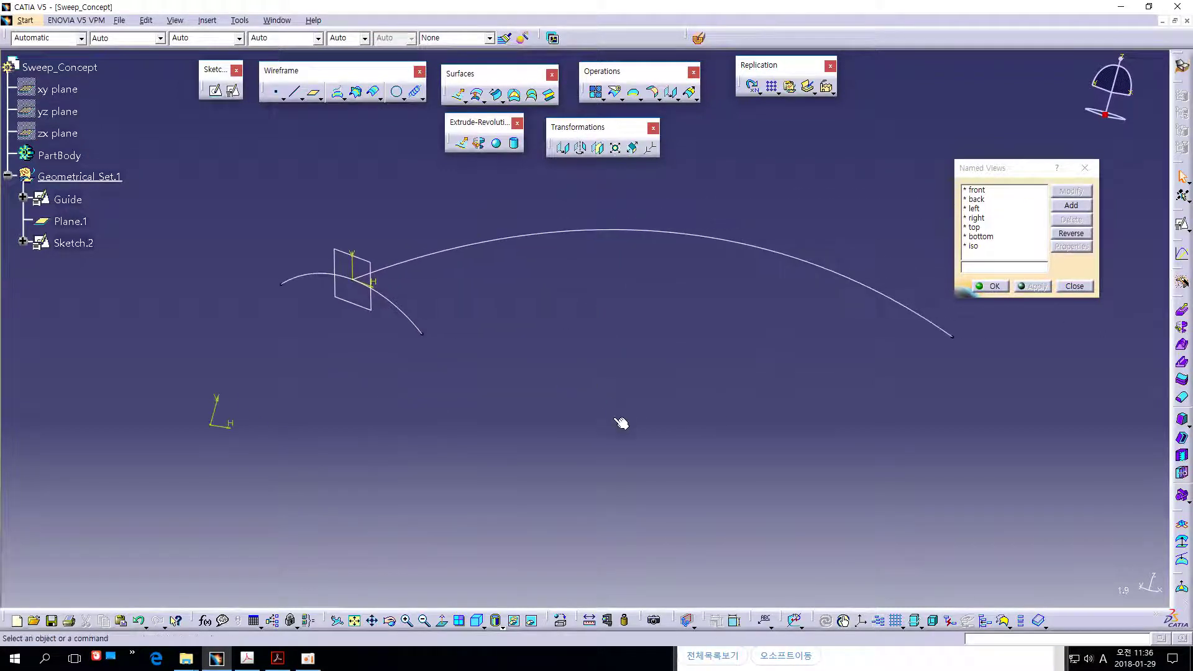
{"action": "mouse_move", "coordinate": [730, 403]}
{"action": "middle_mouse_down"}
{"action": "mouse_move", "coordinate": [738, 380]}
{"action": "mouse_move", "coordinate": [639, 354]}
{"action": "mouse_move", "coordinate": [529, 408]}
{"action": "mouse_move", "coordinate": [545, 479]}
{"action": "mouse_move", "coordinate": [613, 399]}
{"action": "mouse_move", "coordinate": [594, 397]}
{"action": "middle_mouse_up"}
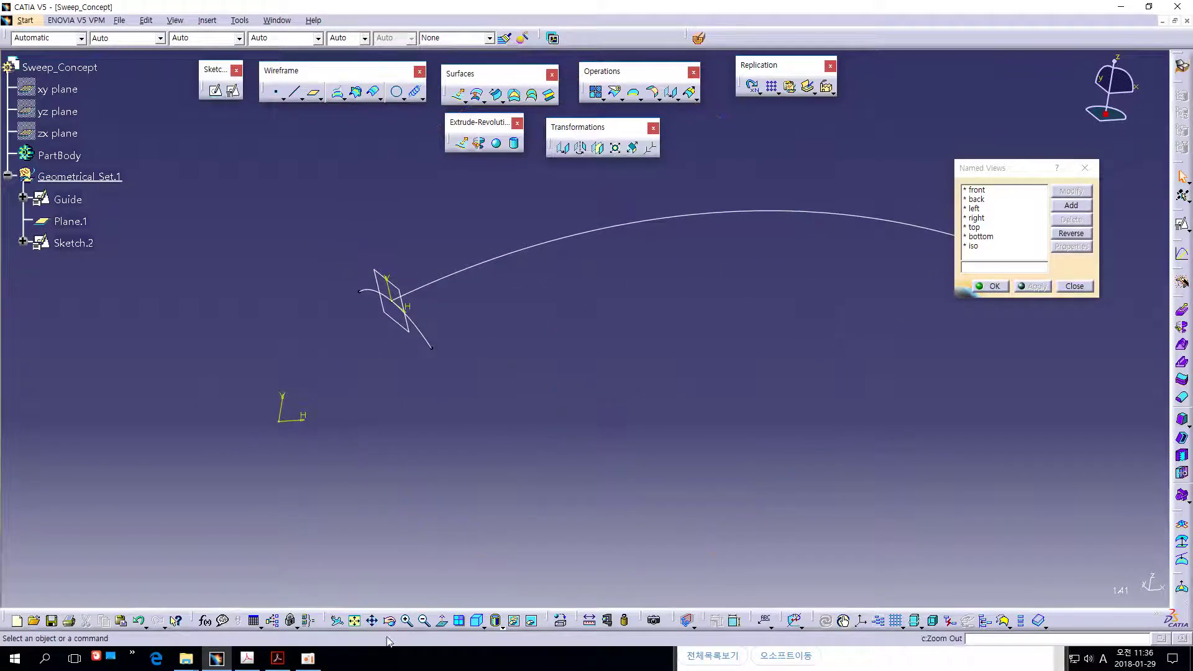
Switch to the sweep PDF in Adobe Acrobat Pro and mark up With Reference Surface, Sweep, Profile Curve, Guide Curve and Surface by hand.
{"action": "left_click", "coordinate": [247, 658]}
{"action": "mouse_move", "coordinate": [280, 660]}
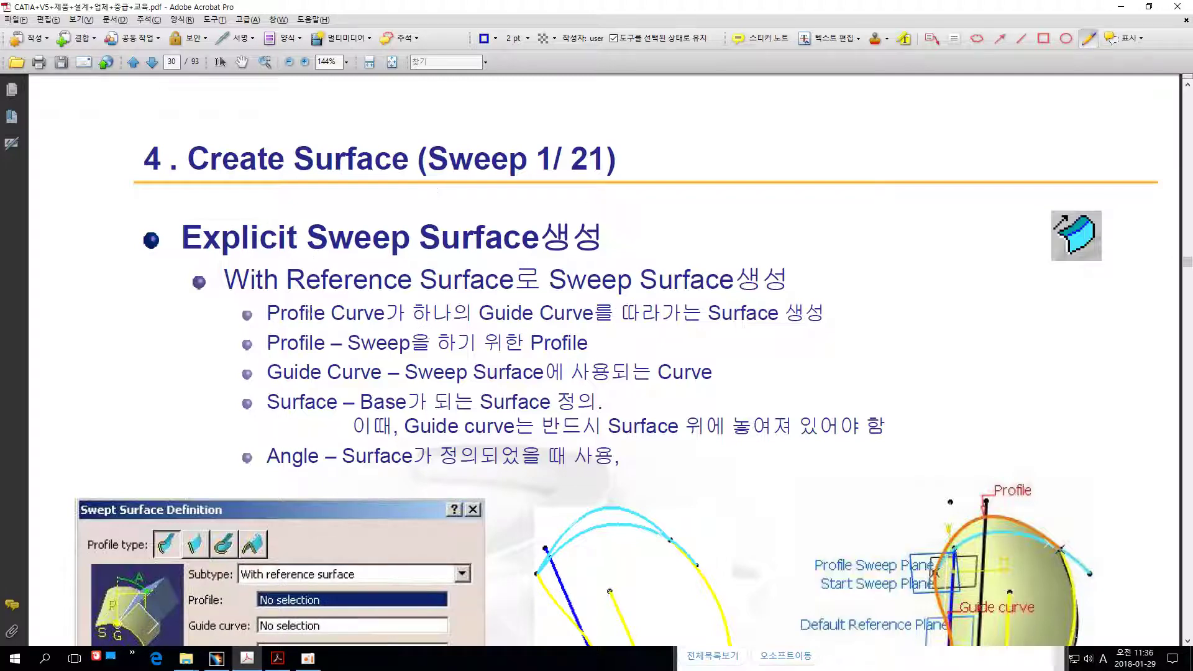
{"action": "mouse_move", "coordinate": [221, 261]}
{"action": "left_mouse_down"}
{"action": "mouse_move", "coordinate": [311, 303]}
{"action": "mouse_move", "coordinate": [510, 290]}
{"action": "mouse_move", "coordinate": [467, 257]}
{"action": "mouse_move", "coordinate": [250, 256]}
{"action": "left_mouse_up"}
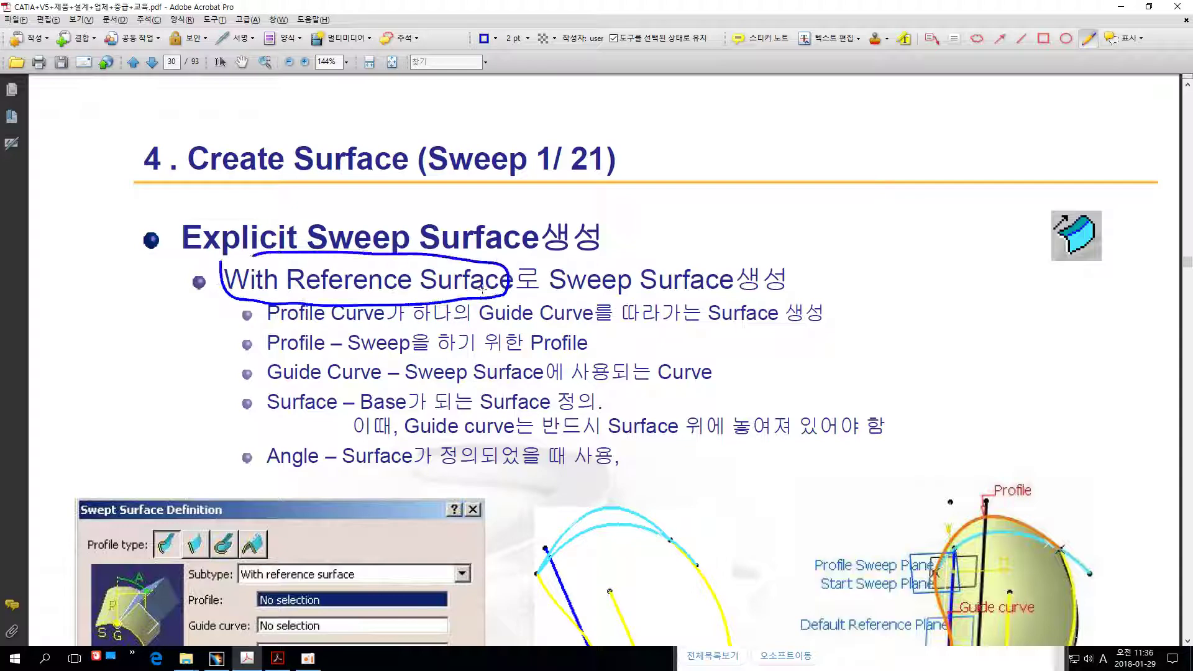
{"action": "mouse_move", "coordinate": [550, 290]}
{"action": "left_mouse_down"}
{"action": "mouse_move", "coordinate": [613, 297]}
{"action": "mouse_move", "coordinate": [618, 272]}
{"action": "mouse_move", "coordinate": [549, 274]}
{"action": "mouse_move", "coordinate": [566, 300]}
{"action": "left_mouse_up"}
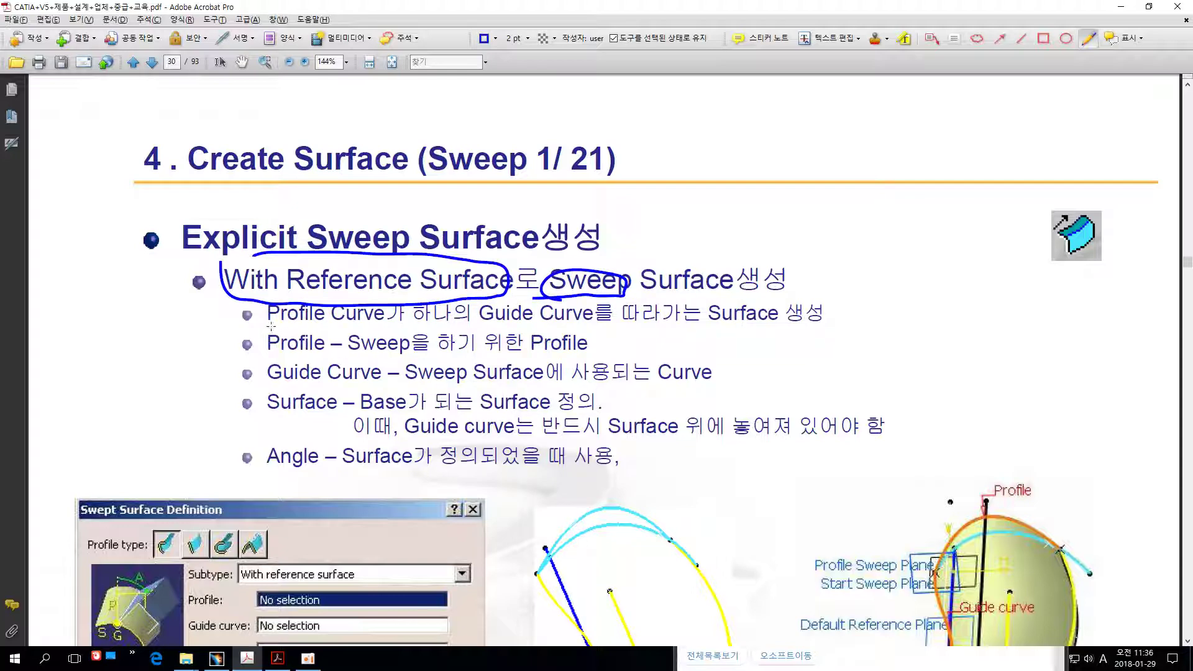
{"action": "left_click_drag", "start_coordinate": [272, 326], "coordinate": [388, 324]}
{"action": "mouse_move", "coordinate": [478, 325]}
{"action": "left_mouse_down"}
{"action": "mouse_move", "coordinate": [710, 328]}
{"action": "mouse_move", "coordinate": [701, 309]}
{"action": "mouse_move", "coordinate": [777, 299]}
{"action": "mouse_move", "coordinate": [770, 329]}
{"action": "left_mouse_up"}
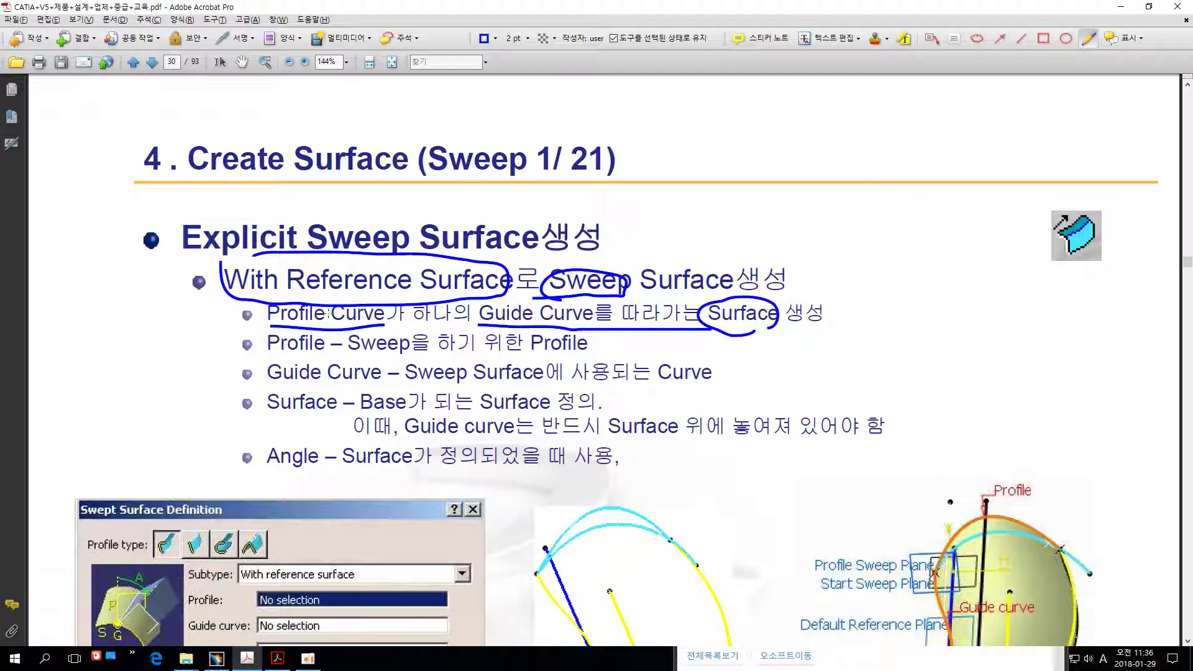
{"action": "mouse_move", "coordinate": [328, 312]}
{"action": "left_mouse_down"}
{"action": "mouse_move", "coordinate": [443, 362]}
{"action": "mouse_move", "coordinate": [513, 323]}
{"action": "left_mouse_up"}
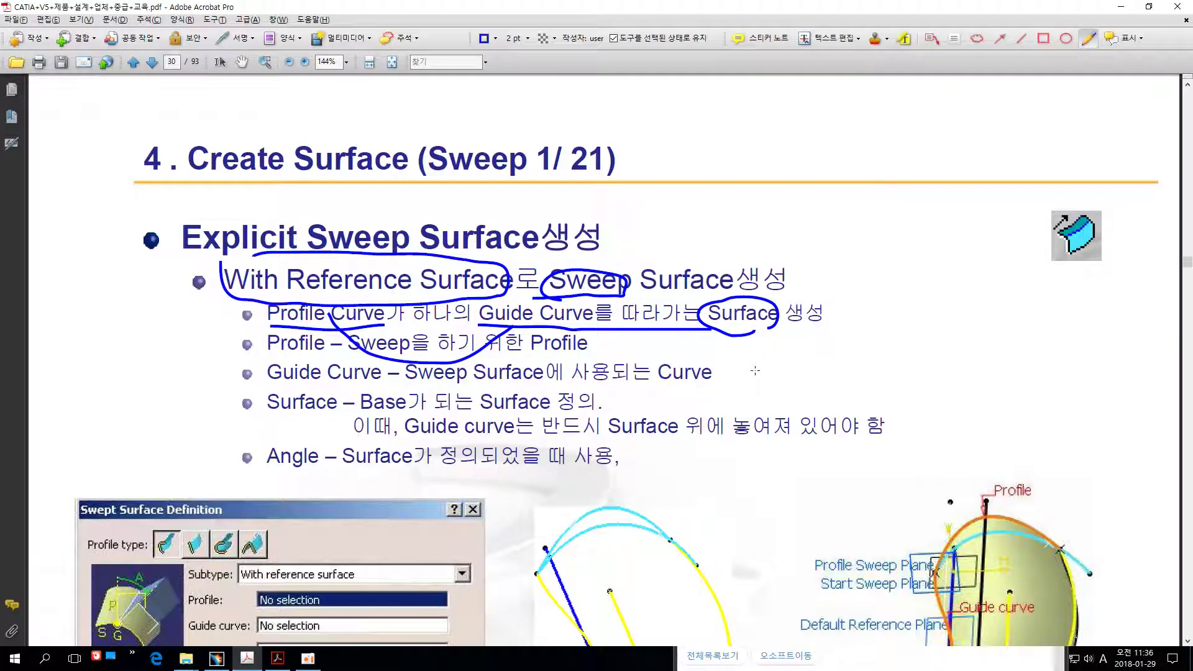
Switch back to CATIA and start an explicit swept surface with Sketch.2 as the profile and Guide as the guide curve.
{"action": "key", "text": "alt+Tab"}
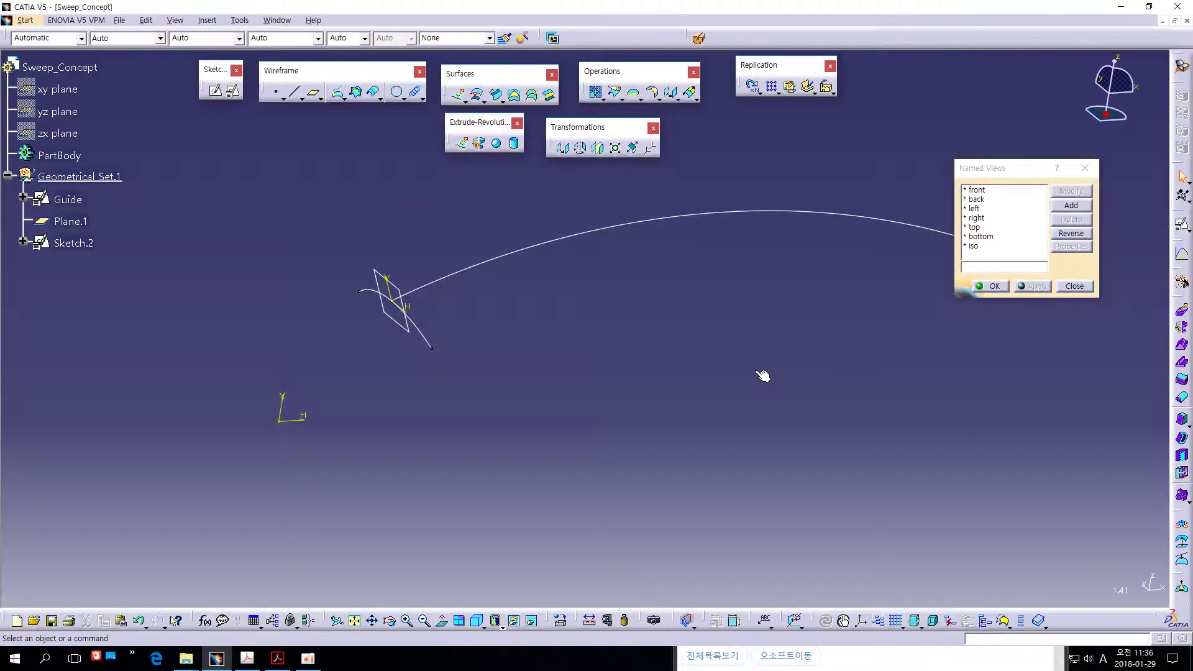
{"action": "middle_click_drag", "start_coordinate": [787, 369], "coordinate": [757, 386]}
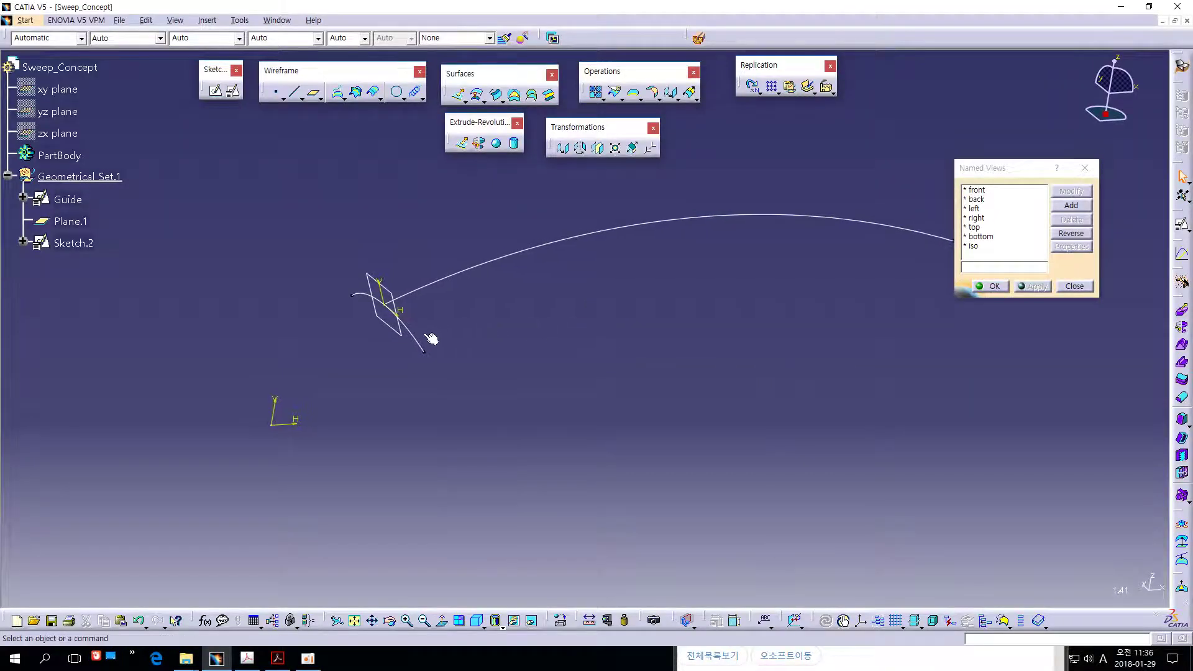
{"action": "left_click", "coordinate": [458, 275]}
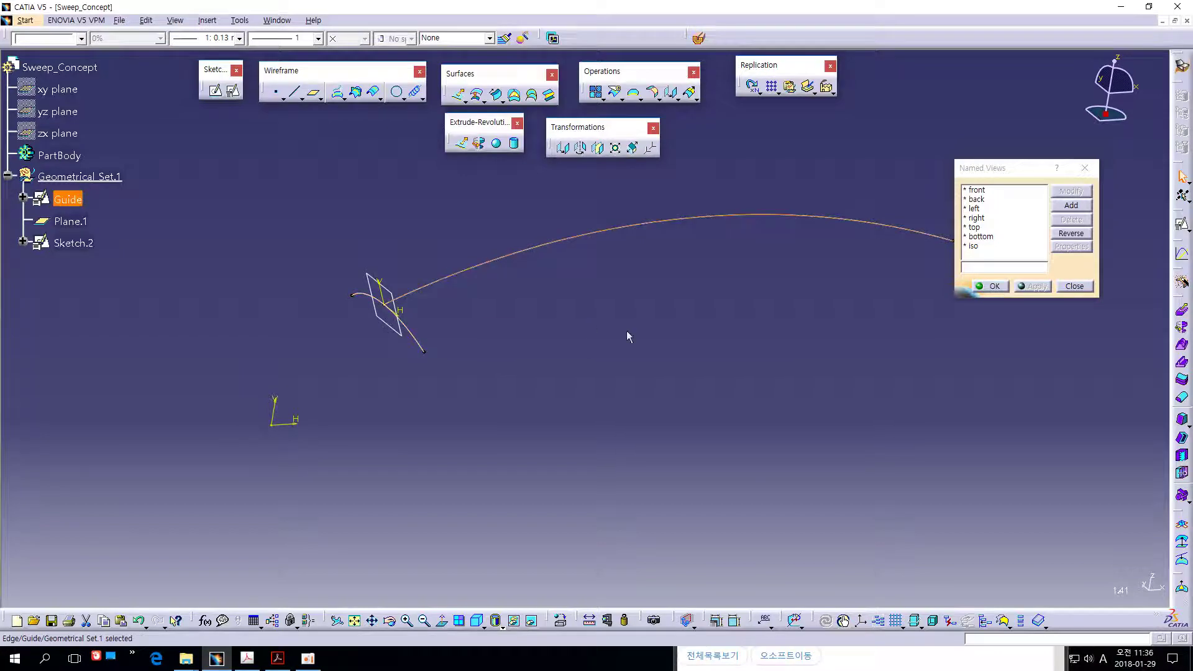
{"action": "middle_click_drag", "start_coordinate": [740, 341], "coordinate": [651, 345]}
{"action": "left_click", "coordinate": [651, 344]}
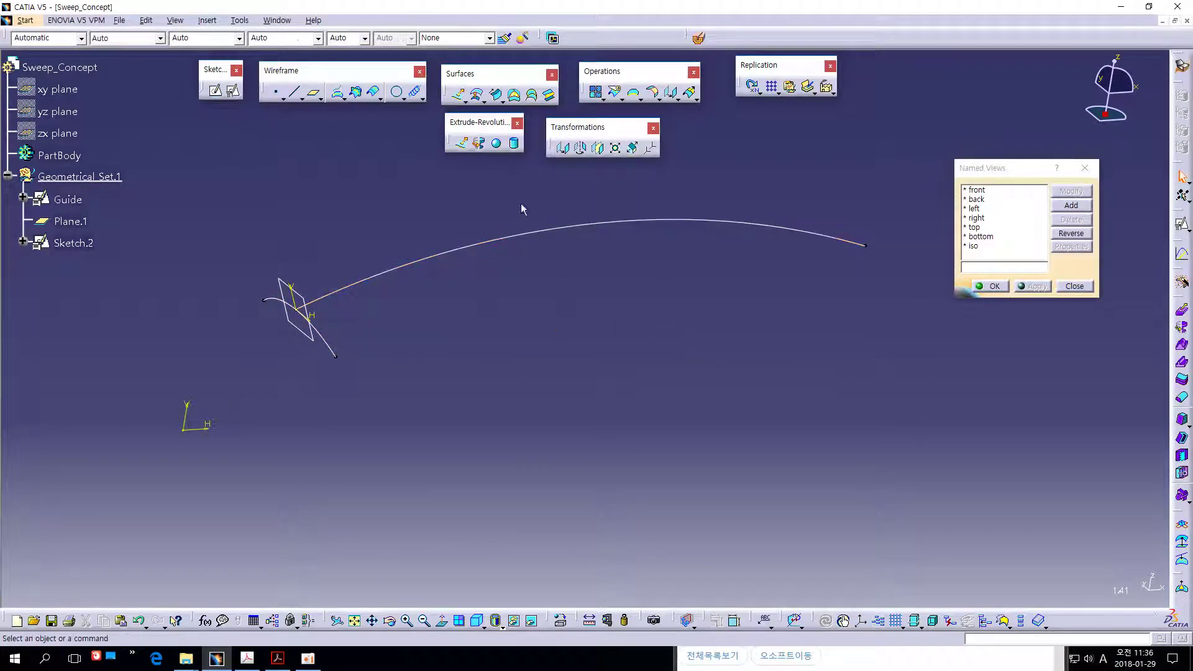
{"action": "left_click", "coordinate": [496, 95]}
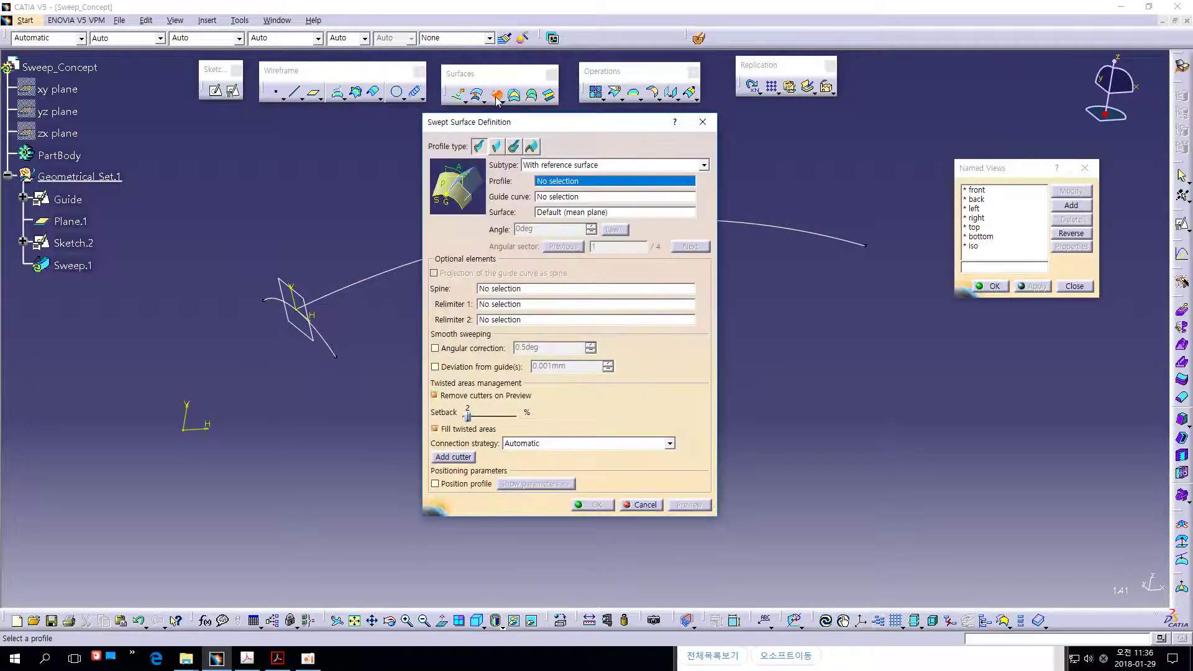
{"action": "left_click_drag", "start_coordinate": [570, 123], "coordinate": [748, 131]}
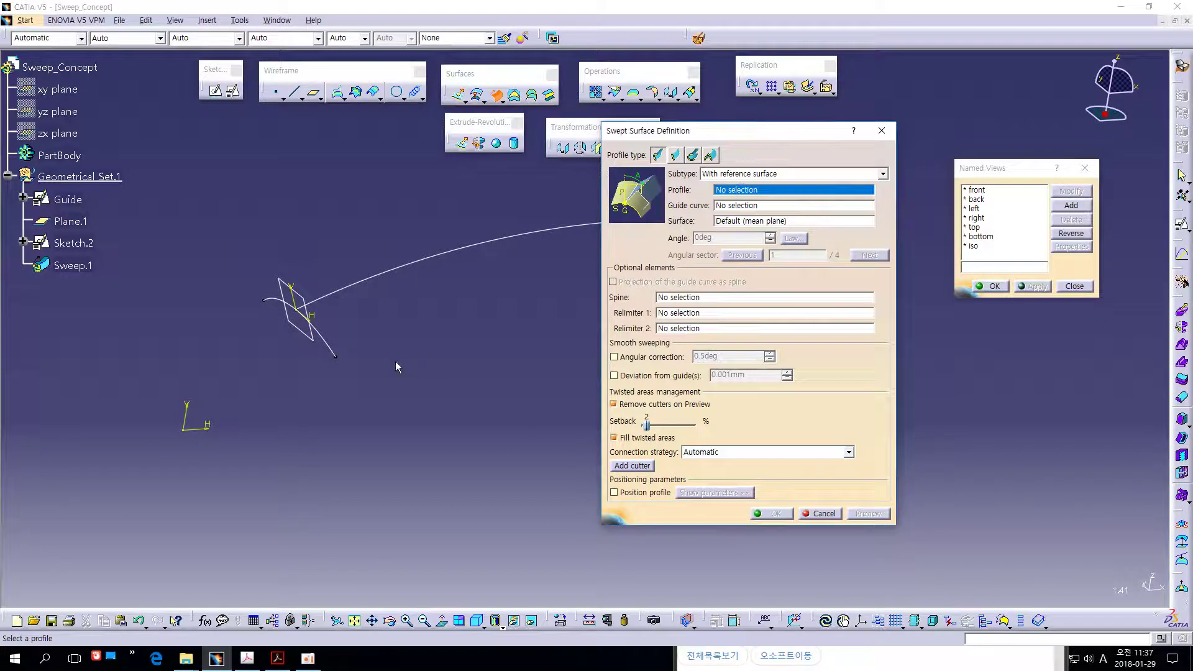
{"action": "left_click", "coordinate": [336, 351]}
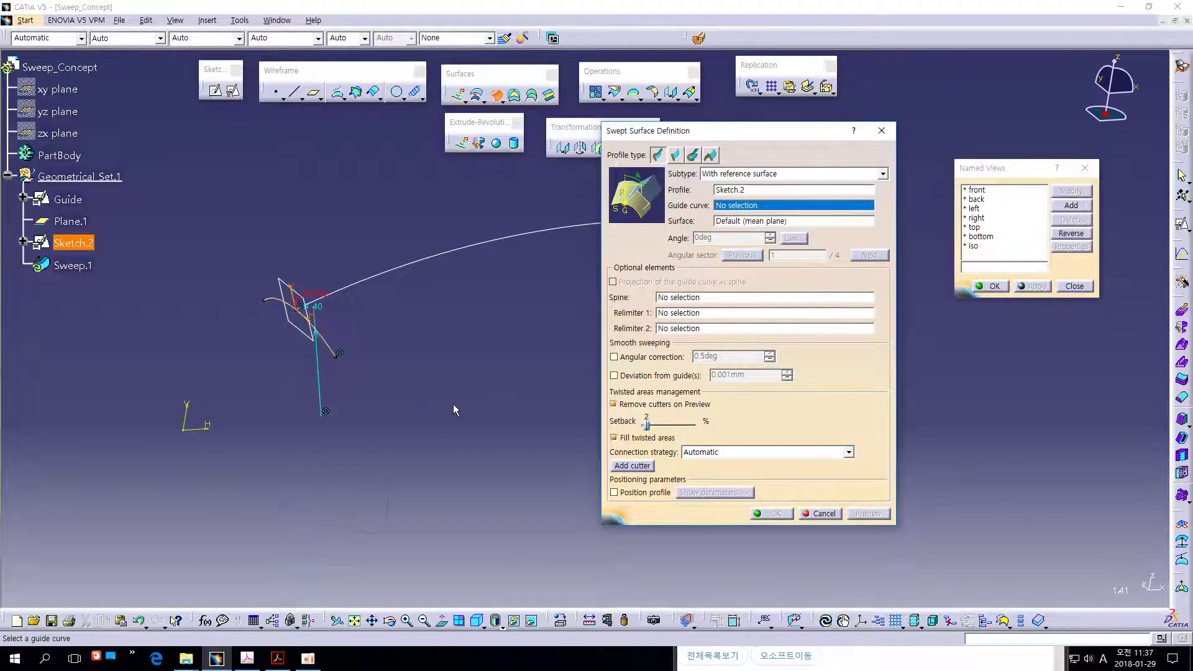
{"action": "middle_click_drag", "start_coordinate": [453, 404], "coordinate": [432, 349]}
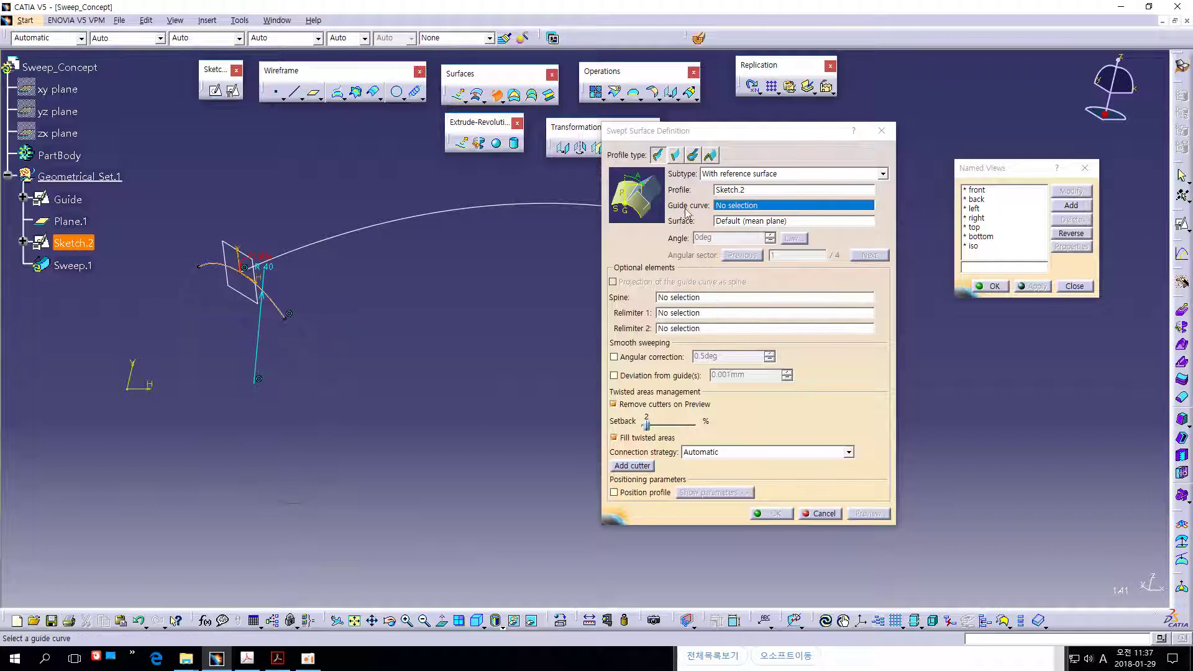
{"action": "left_click", "coordinate": [516, 203]}
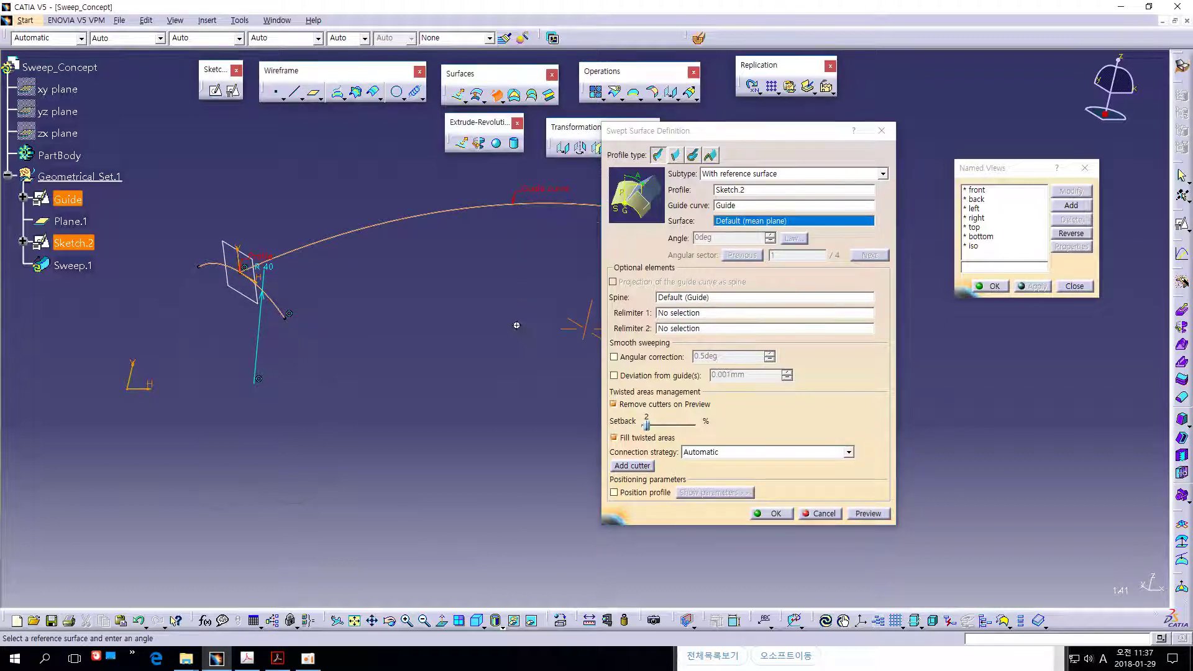
{"action": "mouse_move", "coordinate": [516, 325]}
{"action": "middle_mouse_down"}
{"action": "mouse_move", "coordinate": [405, 330]}
{"action": "mouse_move", "coordinate": [570, 321]}
{"action": "middle_mouse_up"}
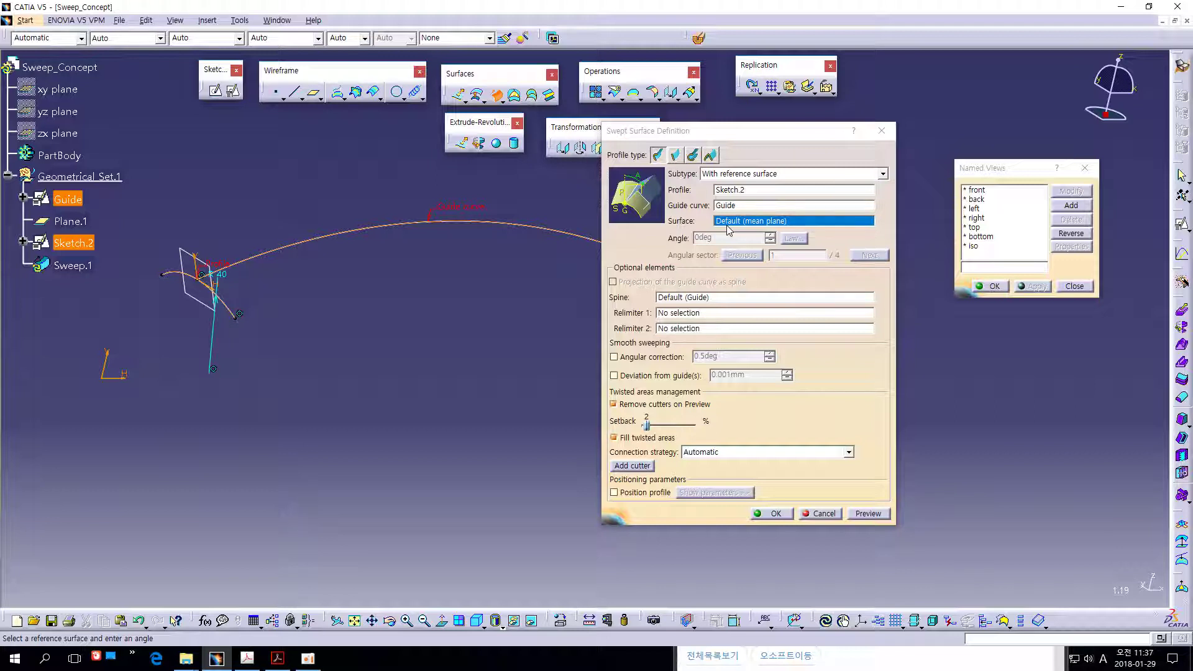
{"action": "mouse_move", "coordinate": [537, 295]}
{"action": "middle_mouse_down"}
{"action": "mouse_move", "coordinate": [481, 293]}
{"action": "mouse_move", "coordinate": [527, 320]}
{"action": "mouse_move", "coordinate": [523, 335]}
{"action": "mouse_move", "coordinate": [714, 263]}
{"action": "middle_mouse_up"}
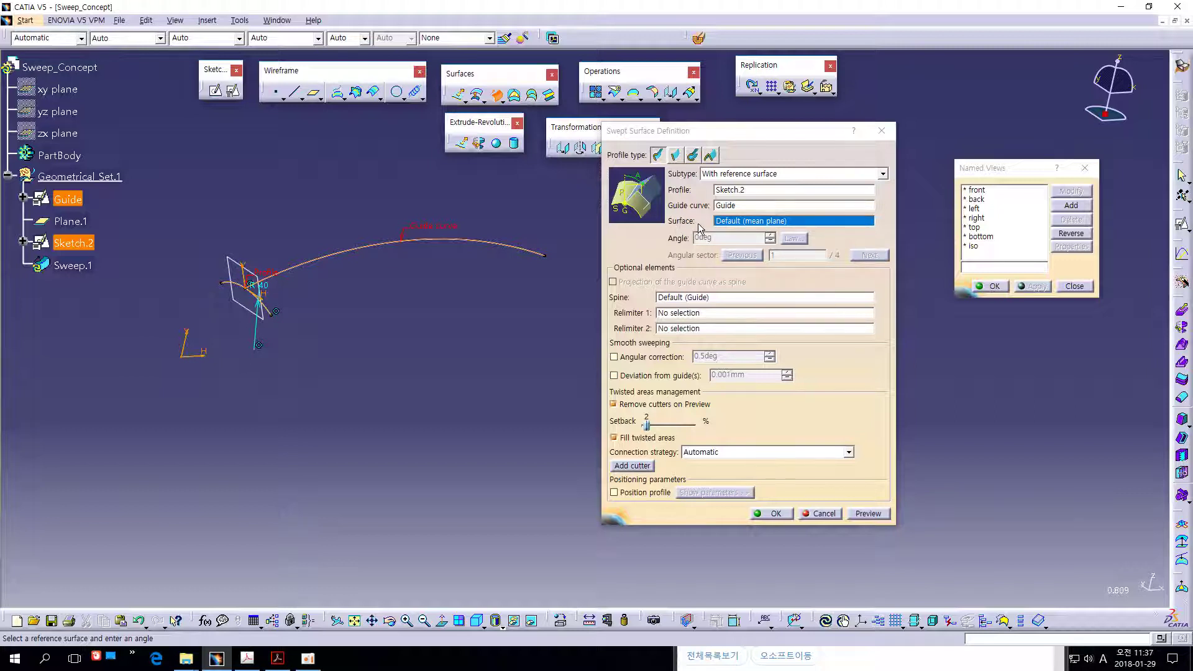
{"action": "mouse_move", "coordinate": [699, 223]}
{"action": "left_mouse_down"}
{"action": "mouse_move", "coordinate": [663, 220]}
{"action": "mouse_move", "coordinate": [695, 212]}
{"action": "mouse_move", "coordinate": [594, 290]}
{"action": "left_mouse_up"}
{"action": "left_click_drag", "start_coordinate": [271, 306], "coordinate": [221, 282]}
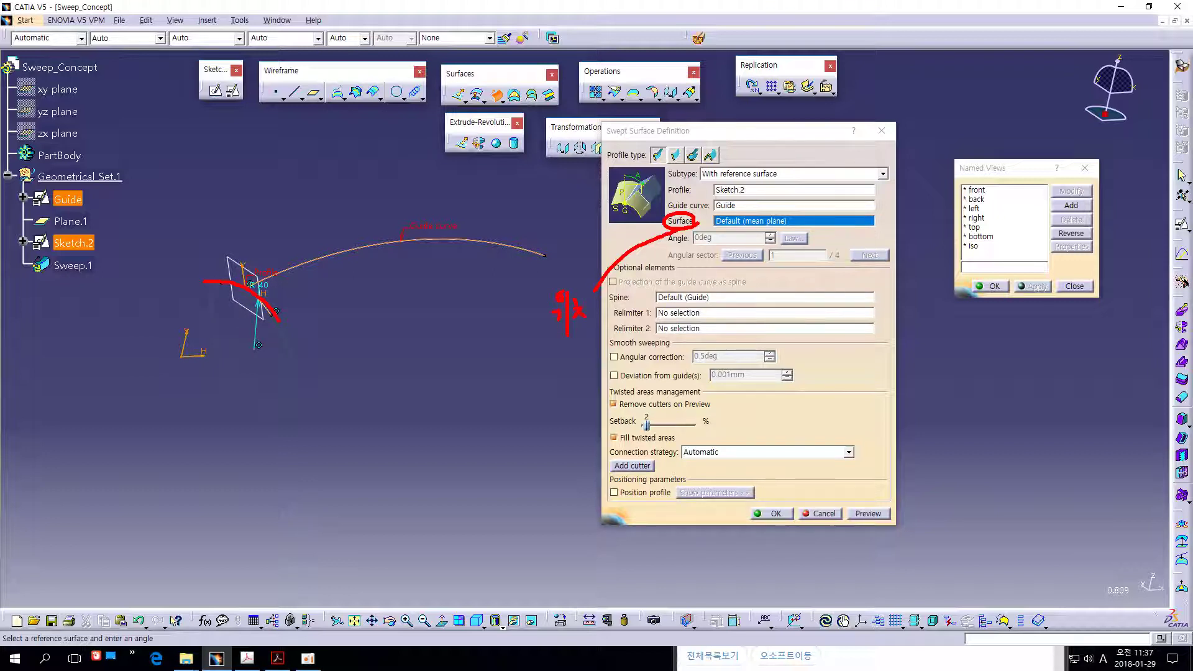
{"action": "left_click_drag", "start_coordinate": [606, 324], "coordinate": [599, 289]}
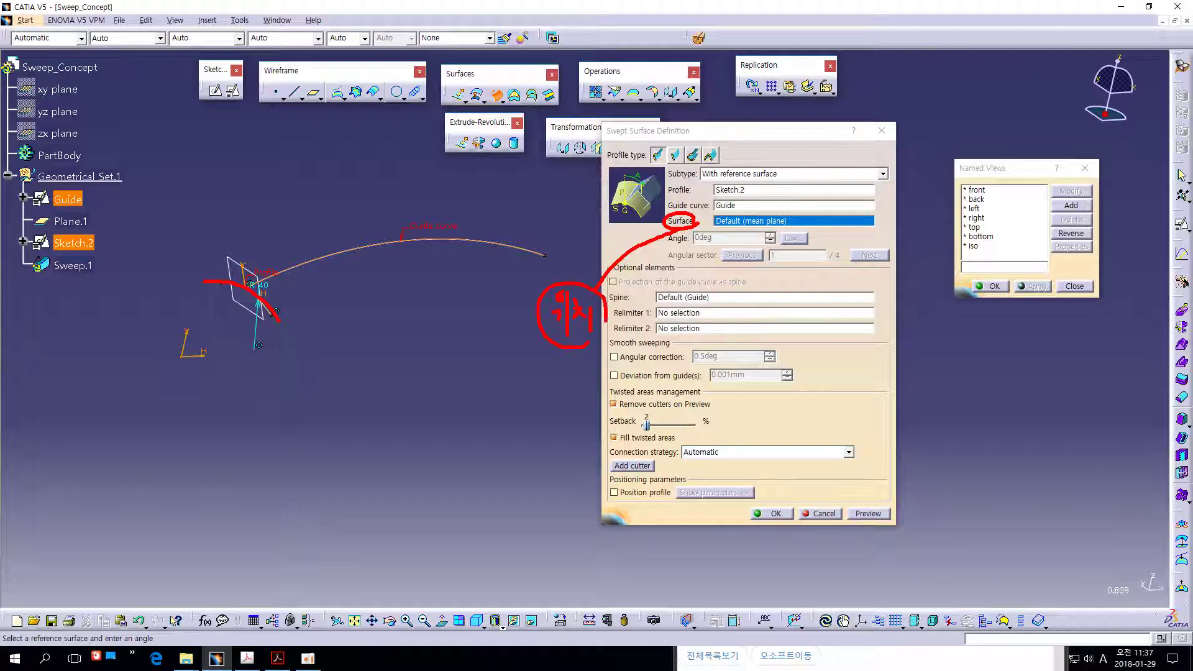
{"action": "left_click_drag", "start_coordinate": [665, 222], "coordinate": [750, 221]}
{"action": "key", "text": "ctrl+z"}
{"action": "key", "text": "ctrl+z"}
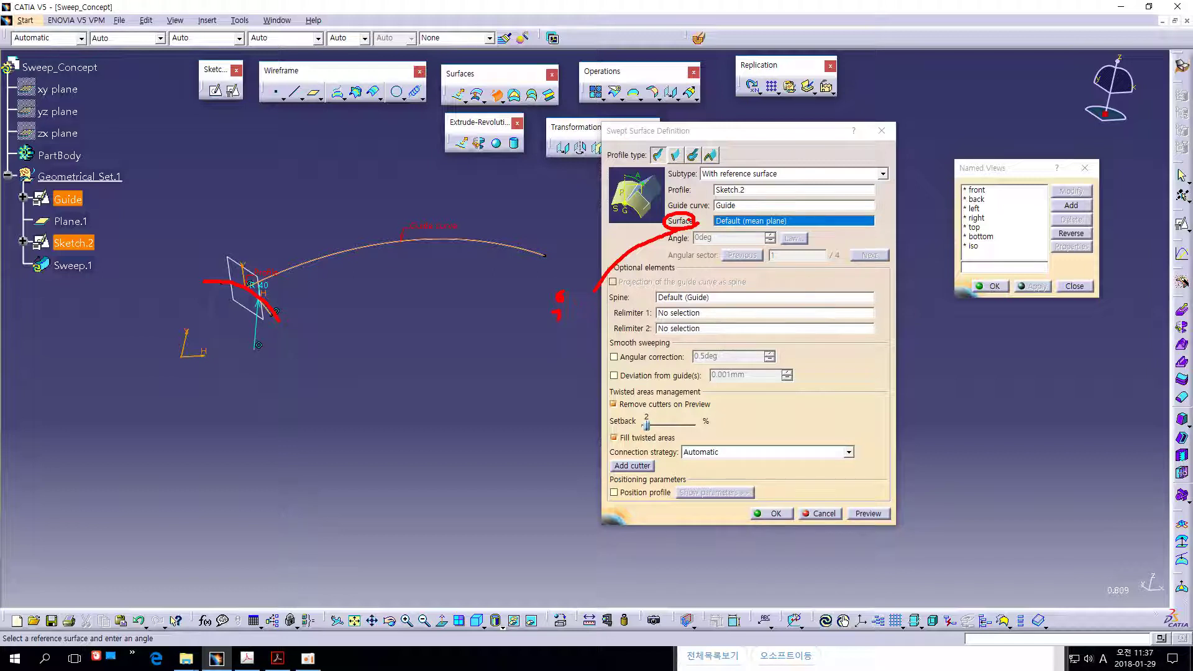
{"action": "key", "text": "ctrl+z"}
{"action": "key", "text": "ctrl+z"}
{"action": "key", "text": "ctrl+z"}
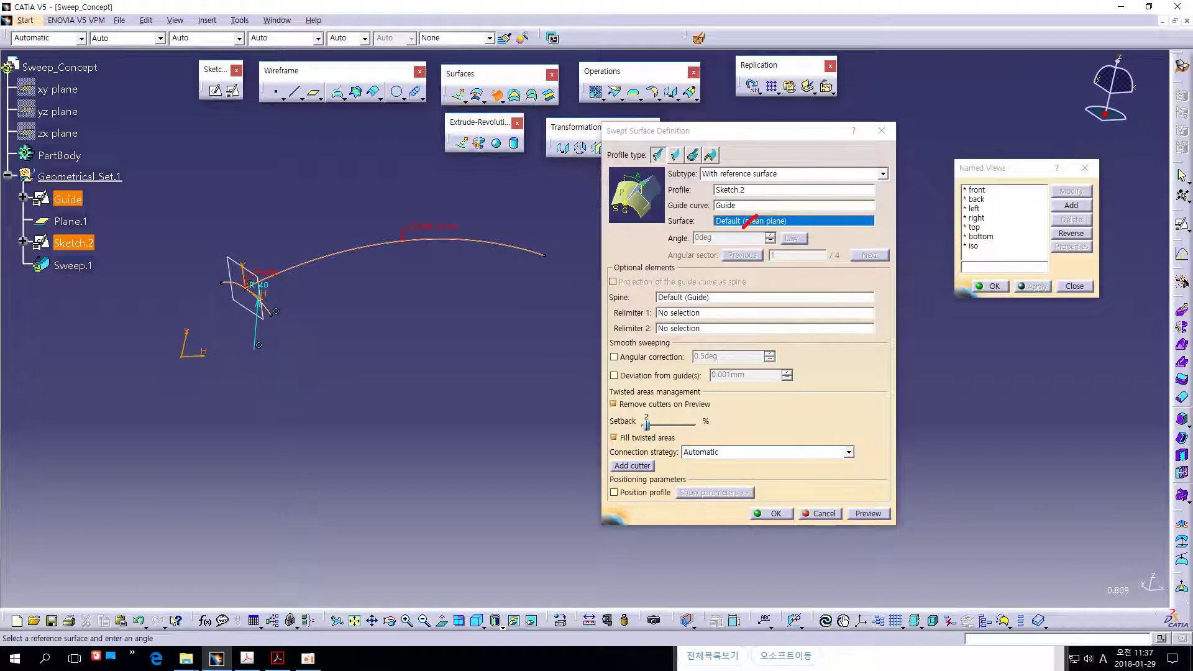
{"action": "mouse_move", "coordinate": [743, 214]}
{"action": "left_mouse_down"}
{"action": "mouse_move", "coordinate": [758, 231]}
{"action": "mouse_move", "coordinate": [702, 225]}
{"action": "mouse_move", "coordinate": [711, 239]}
{"action": "left_mouse_up"}
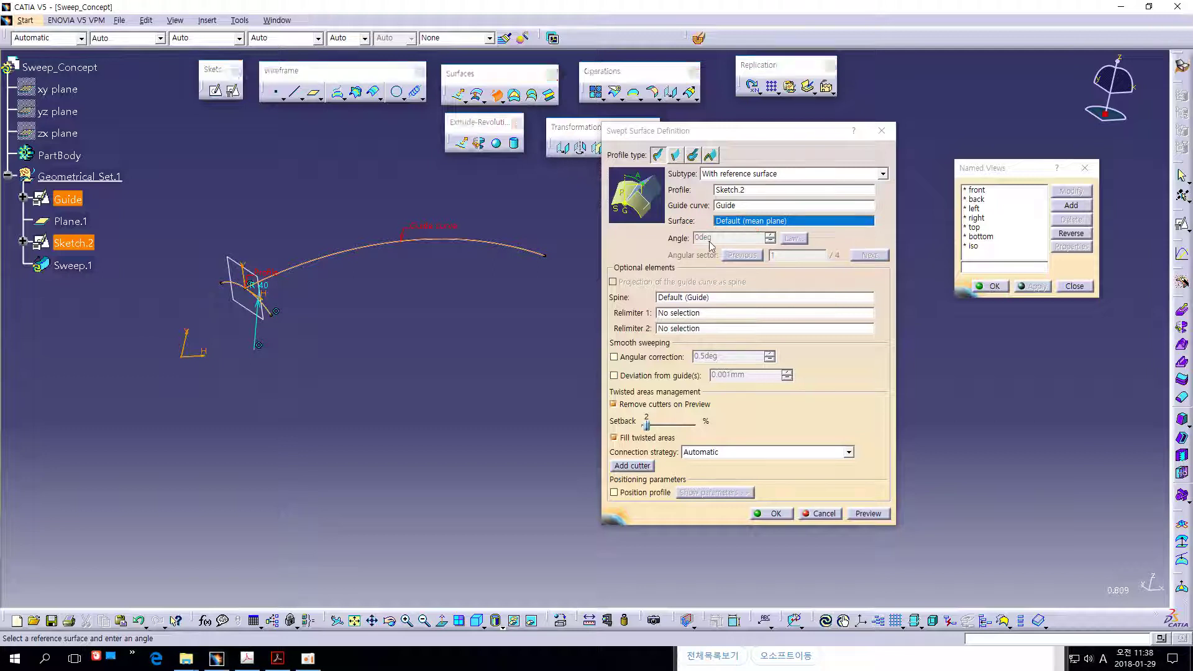
Preview the swept surface and examine the sweep plane labels at both of its ends.
{"action": "left_click", "coordinate": [856, 514]}
{"action": "middle_click_drag", "start_coordinate": [424, 395], "coordinate": [439, 361]}
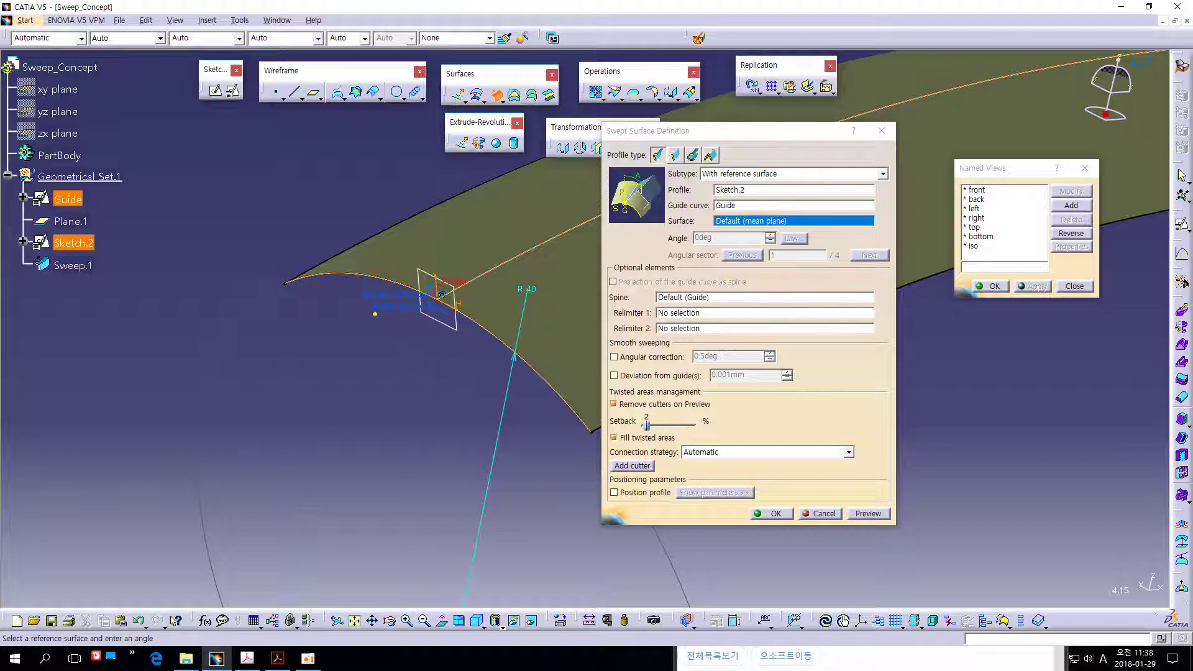
{"action": "mouse_move", "coordinate": [427, 284]}
{"action": "left_mouse_down"}
{"action": "mouse_move", "coordinate": [443, 312]}
{"action": "mouse_move", "coordinate": [439, 292]}
{"action": "left_mouse_up"}
{"action": "left_click_drag", "start_coordinate": [376, 315], "coordinate": [434, 314]}
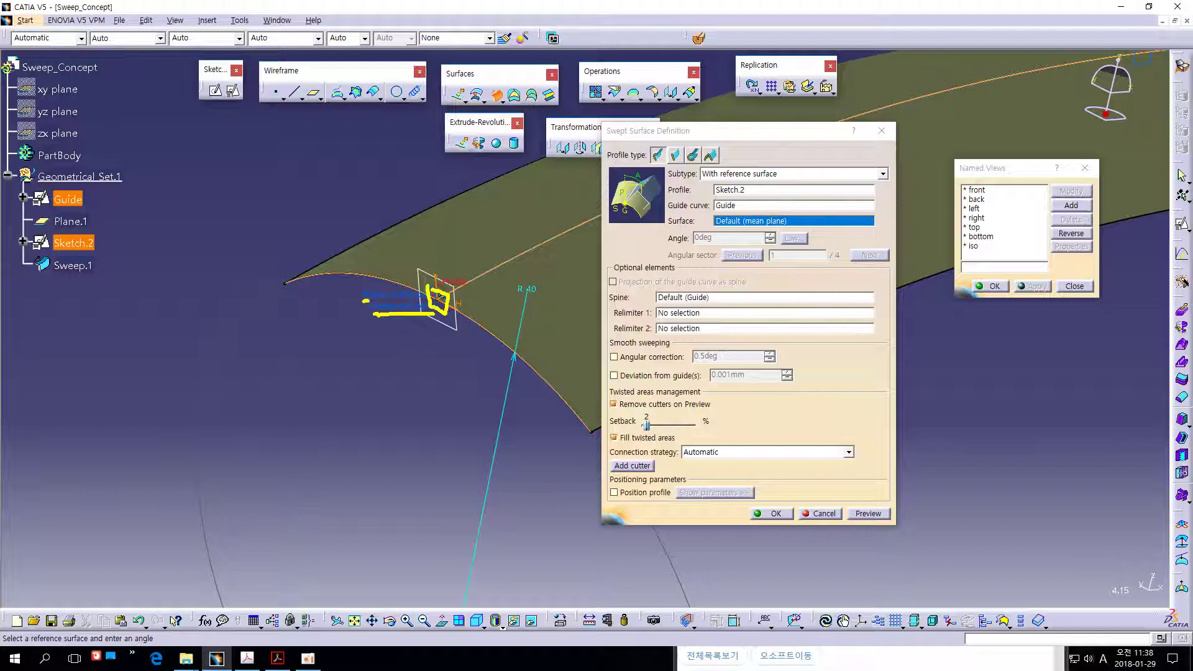
{"action": "left_click_drag", "start_coordinate": [365, 300], "coordinate": [429, 301]}
{"action": "left_click_drag", "start_coordinate": [353, 293], "coordinate": [346, 309]}
{"action": "key", "text": "Escape"}
{"action": "mouse_move", "coordinate": [419, 323]}
{"action": "middle_mouse_down"}
{"action": "mouse_move", "coordinate": [449, 375]}
{"action": "mouse_move", "coordinate": [138, 414]}
{"action": "mouse_move", "coordinate": [488, 417]}
{"action": "mouse_move", "coordinate": [346, 416]}
{"action": "mouse_move", "coordinate": [353, 390]}
{"action": "mouse_move", "coordinate": [483, 377]}
{"action": "middle_mouse_up"}
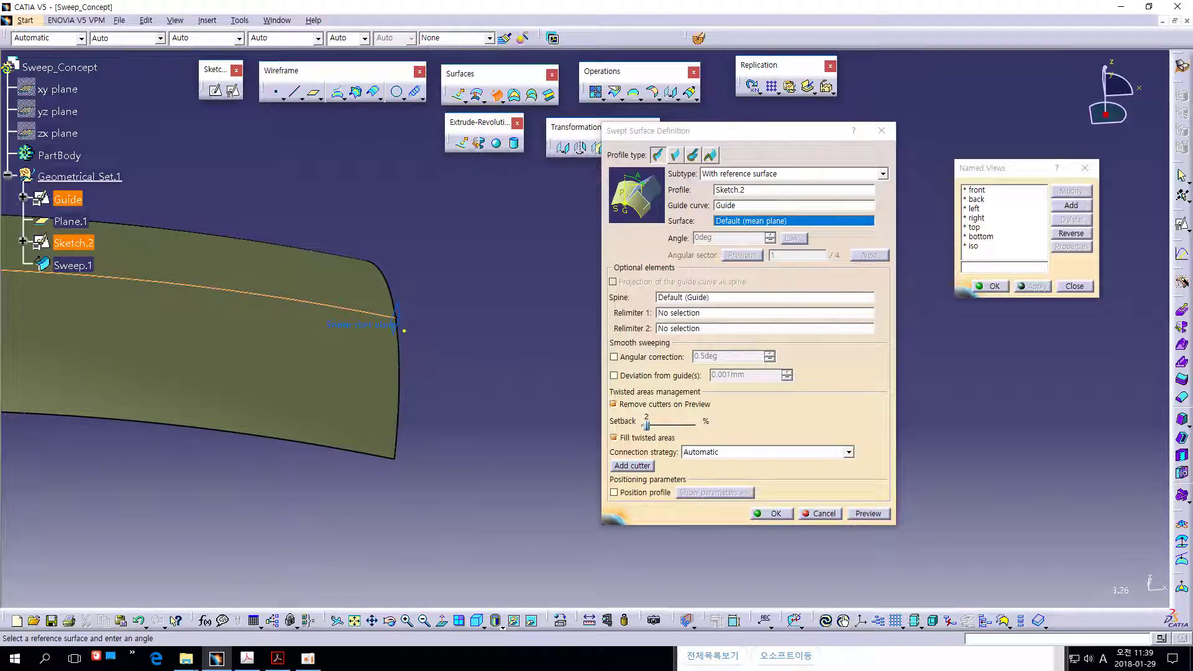
{"action": "mouse_move", "coordinate": [405, 330]}
{"action": "left_mouse_down"}
{"action": "mouse_move", "coordinate": [390, 334]}
{"action": "mouse_move", "coordinate": [394, 309]}
{"action": "mouse_move", "coordinate": [404, 320]}
{"action": "left_mouse_up"}
{"action": "left_click_drag", "start_coordinate": [330, 332], "coordinate": [388, 333]}
{"action": "key", "text": "Escape"}
Apply the front view and examine the sweep planes at both ends and the mean reference plane along the guide curve.
{"action": "middle_click_drag", "start_coordinate": [504, 345], "coordinate": [540, 488], "text": "ctrl"}
{"action": "left_click", "coordinate": [983, 193]}
{"action": "left_click", "coordinate": [981, 190]}
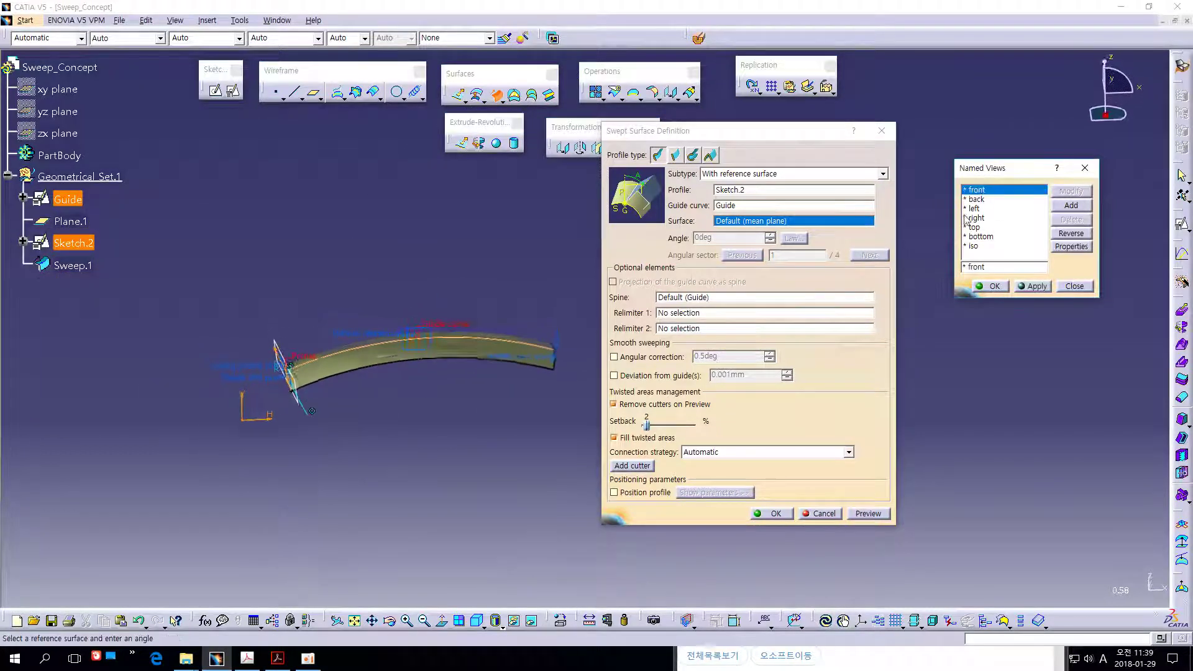
{"action": "middle_click_drag", "start_coordinate": [534, 404], "coordinate": [515, 357], "text": "ctrl"}
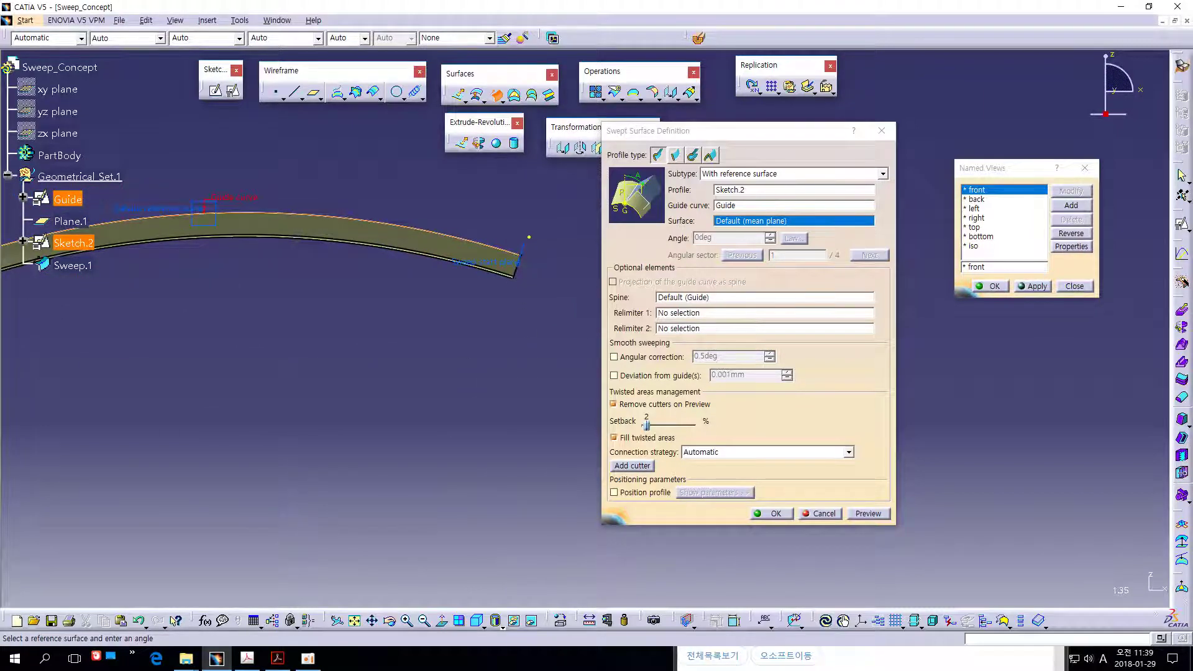
{"action": "left_click_drag", "start_coordinate": [528, 237], "coordinate": [510, 292]}
{"action": "middle_click_drag", "start_coordinate": [448, 341], "coordinate": [482, 370]}
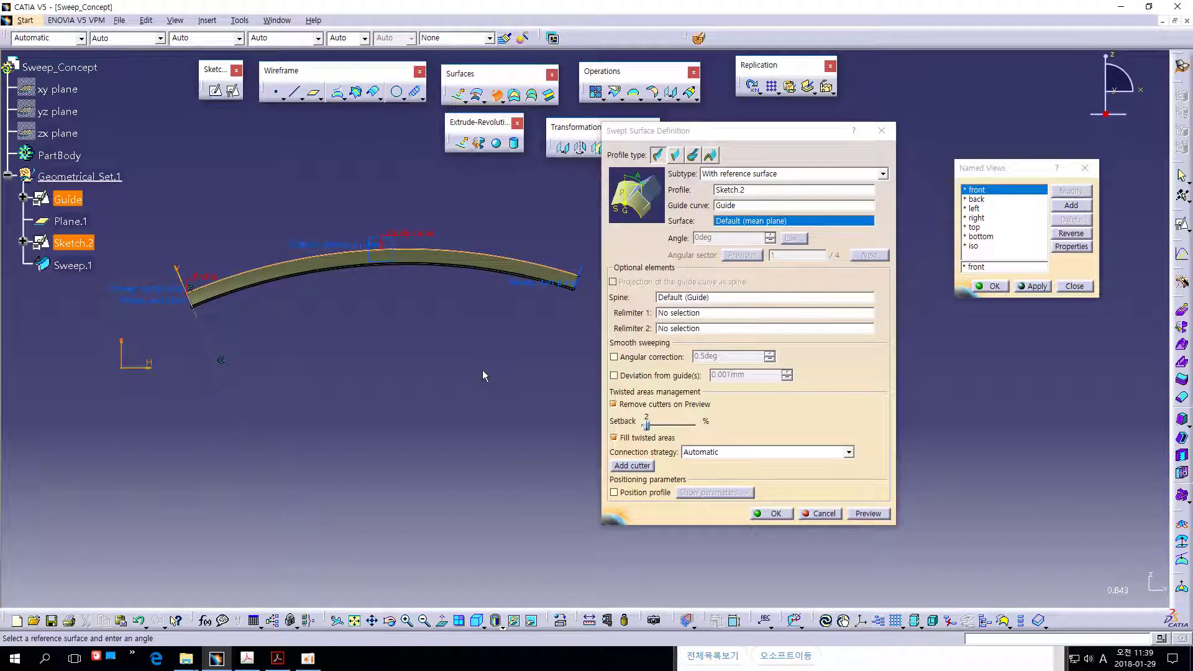
{"action": "left_click_drag", "start_coordinate": [583, 262], "coordinate": [575, 289]}
{"action": "mouse_move", "coordinate": [181, 285]}
{"action": "left_mouse_down"}
{"action": "mouse_move", "coordinate": [196, 316]}
{"action": "mouse_move", "coordinate": [184, 307]}
{"action": "left_mouse_up"}
{"action": "mouse_move", "coordinate": [127, 279]}
{"action": "left_mouse_down"}
{"action": "mouse_move", "coordinate": [109, 284]}
{"action": "mouse_move", "coordinate": [121, 294]}
{"action": "mouse_move", "coordinate": [175, 283]}
{"action": "left_mouse_up"}
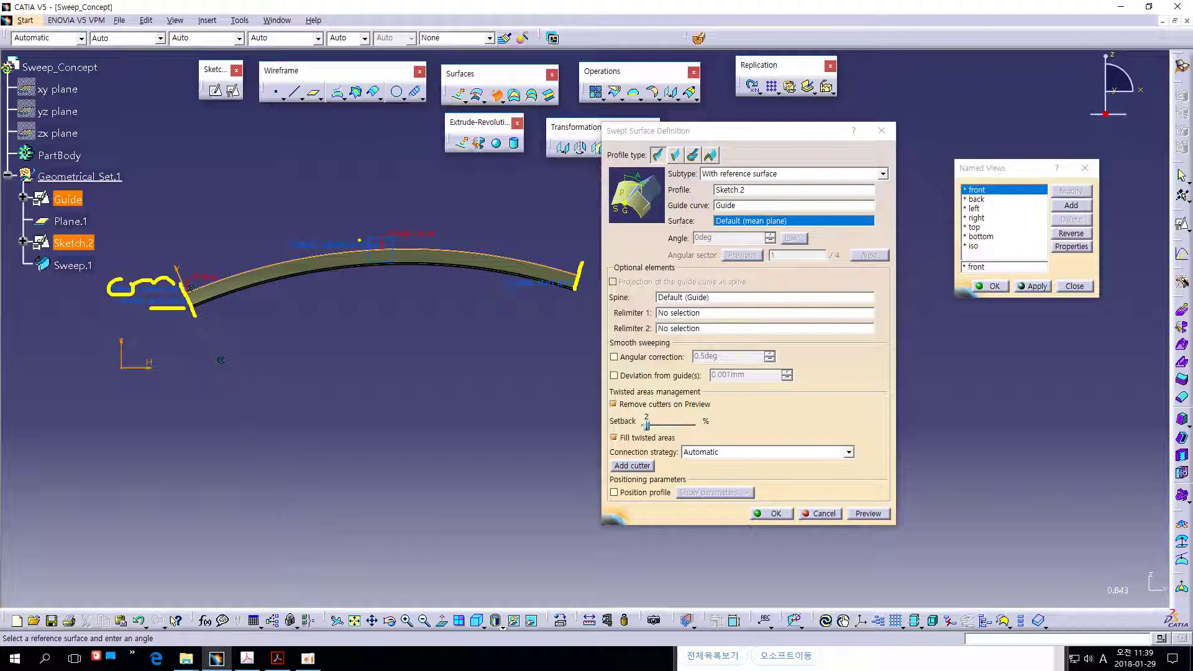
{"action": "mouse_move", "coordinate": [357, 239]}
{"action": "left_mouse_down"}
{"action": "mouse_move", "coordinate": [304, 236]}
{"action": "mouse_move", "coordinate": [287, 247]}
{"action": "mouse_move", "coordinate": [385, 242]}
{"action": "mouse_move", "coordinate": [370, 237]}
{"action": "mouse_move", "coordinate": [366, 250]}
{"action": "mouse_move", "coordinate": [388, 263]}
{"action": "mouse_move", "coordinate": [396, 237]}
{"action": "mouse_move", "coordinate": [585, 193]}
{"action": "mouse_move", "coordinate": [778, 236]}
{"action": "left_mouse_up"}
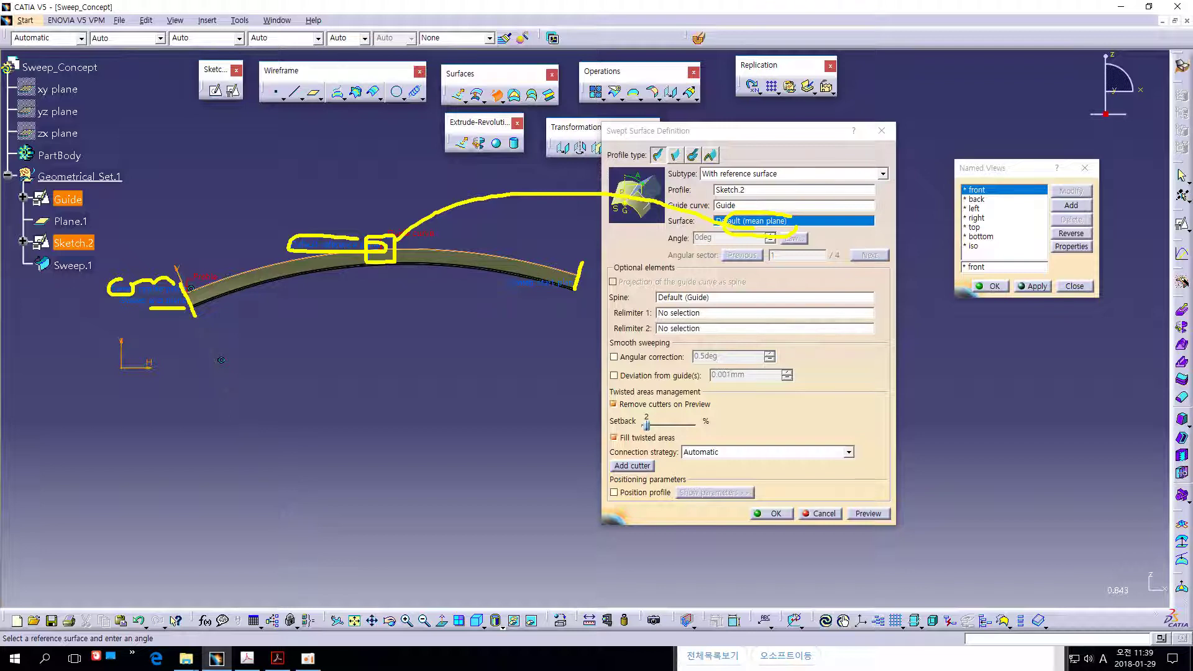
{"action": "mouse_move", "coordinate": [770, 222]}
{"action": "left_mouse_down"}
{"action": "mouse_move", "coordinate": [751, 259]}
{"action": "mouse_move", "coordinate": [500, 324]}
{"action": "mouse_move", "coordinate": [466, 251]}
{"action": "left_mouse_up"}
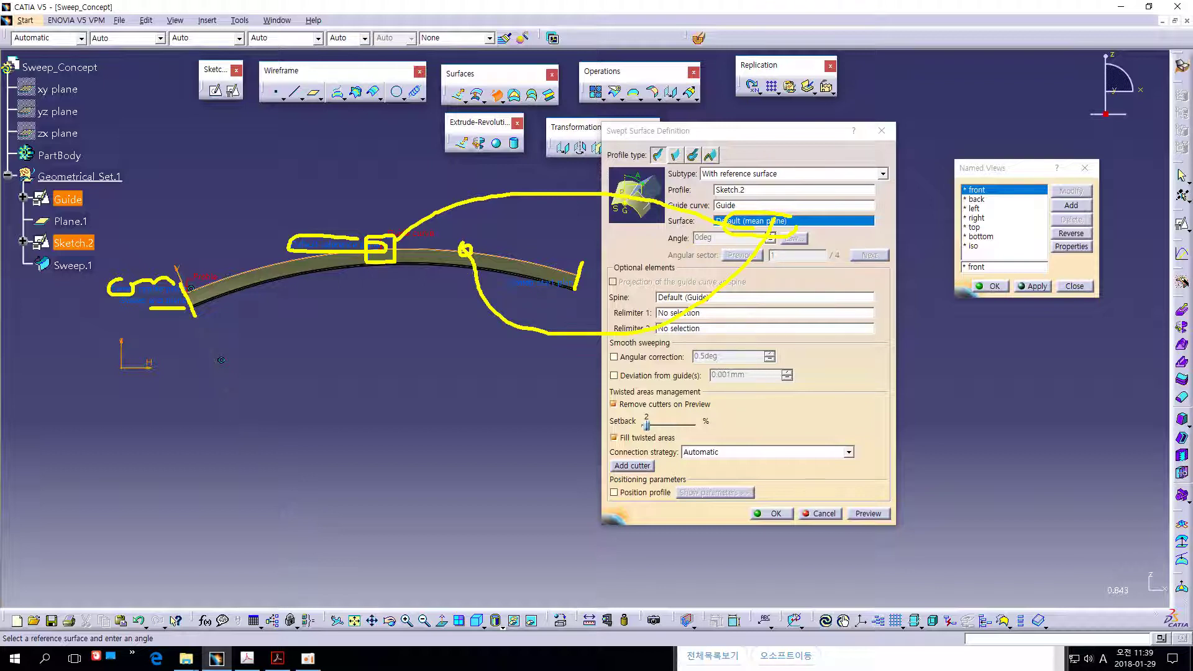
Activate the spine input of the swept surface and annotate it by hand with Spine branching to Sweep and M-S-S.
{"action": "key", "text": "Escape"}
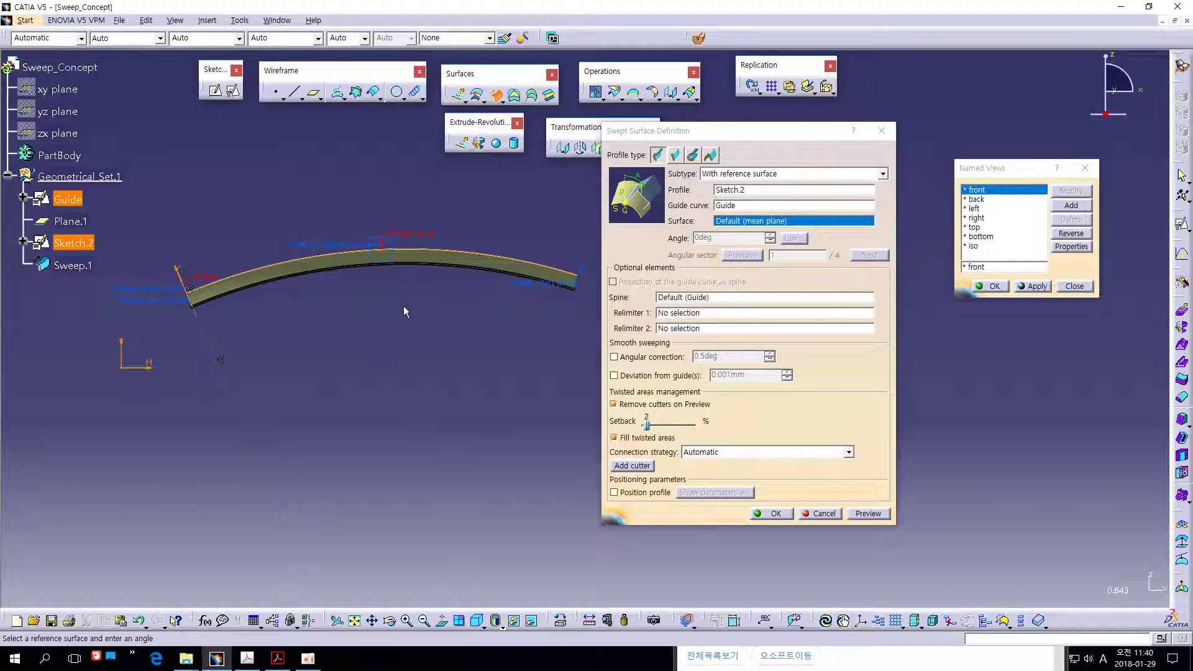
{"action": "middle_click_drag", "start_coordinate": [404, 306], "coordinate": [470, 322]}
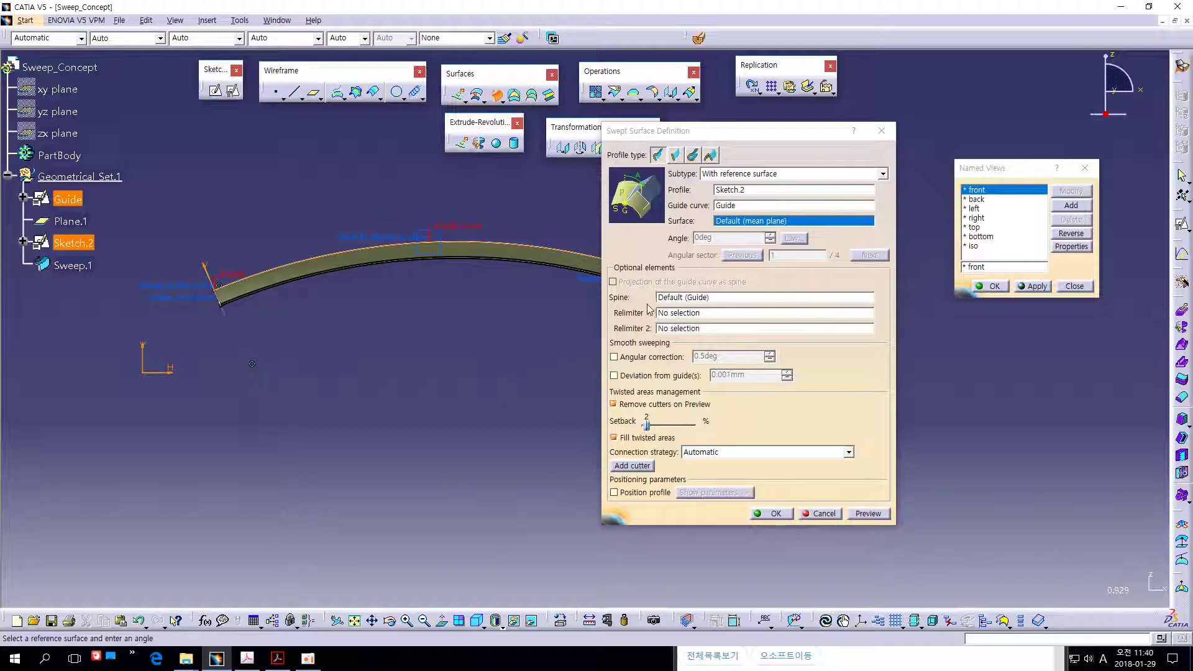
{"action": "left_click", "coordinate": [670, 301]}
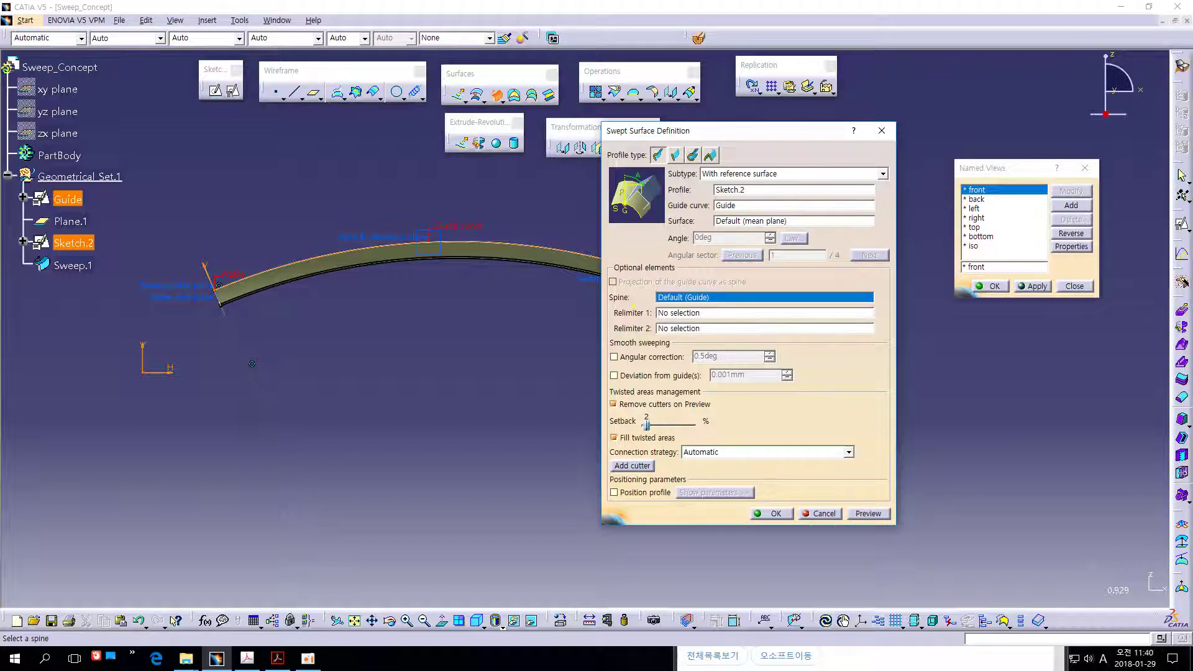
{"action": "mouse_move", "coordinate": [631, 306]}
{"action": "left_mouse_down"}
{"action": "mouse_move", "coordinate": [612, 312]}
{"action": "mouse_move", "coordinate": [602, 291]}
{"action": "mouse_move", "coordinate": [631, 294]}
{"action": "mouse_move", "coordinate": [555, 324]}
{"action": "left_mouse_up"}
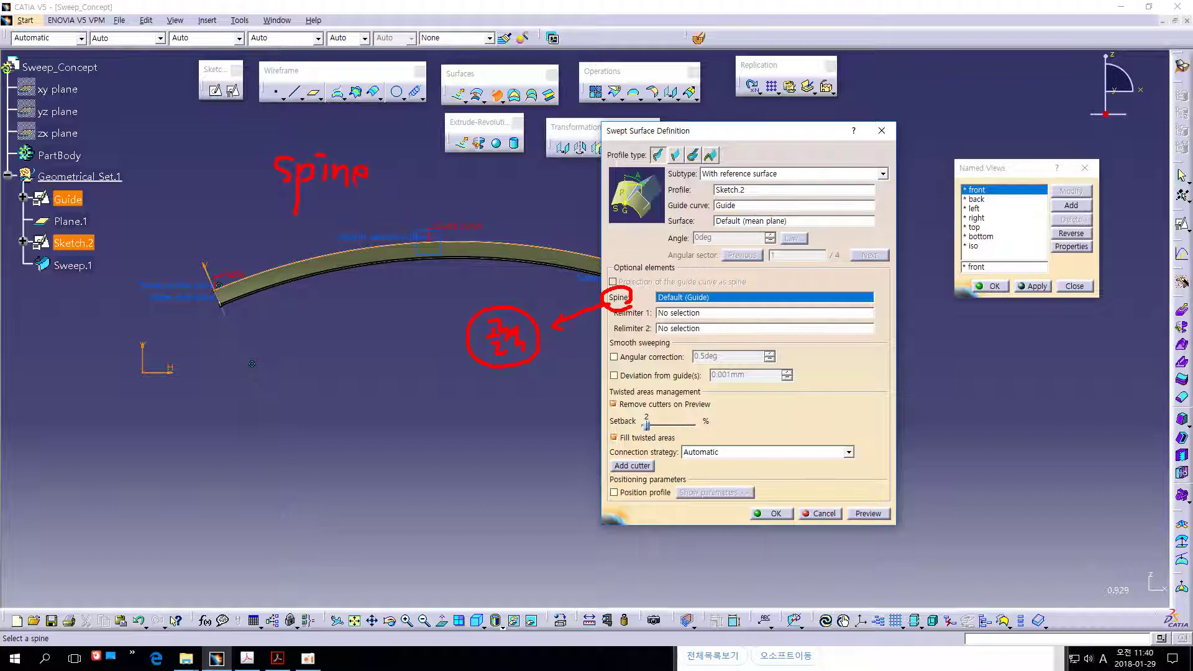
{"action": "mouse_move", "coordinate": [385, 172]}
{"action": "left_mouse_down"}
{"action": "mouse_move", "coordinate": [405, 171]}
{"action": "mouse_move", "coordinate": [404, 227]}
{"action": "left_mouse_up"}
{"action": "mouse_move", "coordinate": [463, 141]}
{"action": "left_mouse_down"}
{"action": "mouse_move", "coordinate": [445, 151]}
{"action": "mouse_move", "coordinate": [457, 161]}
{"action": "mouse_move", "coordinate": [475, 144]}
{"action": "mouse_move", "coordinate": [506, 159]}
{"action": "mouse_move", "coordinate": [508, 196]}
{"action": "left_mouse_up"}
{"action": "left_click_drag", "start_coordinate": [508, 154], "coordinate": [512, 167]}
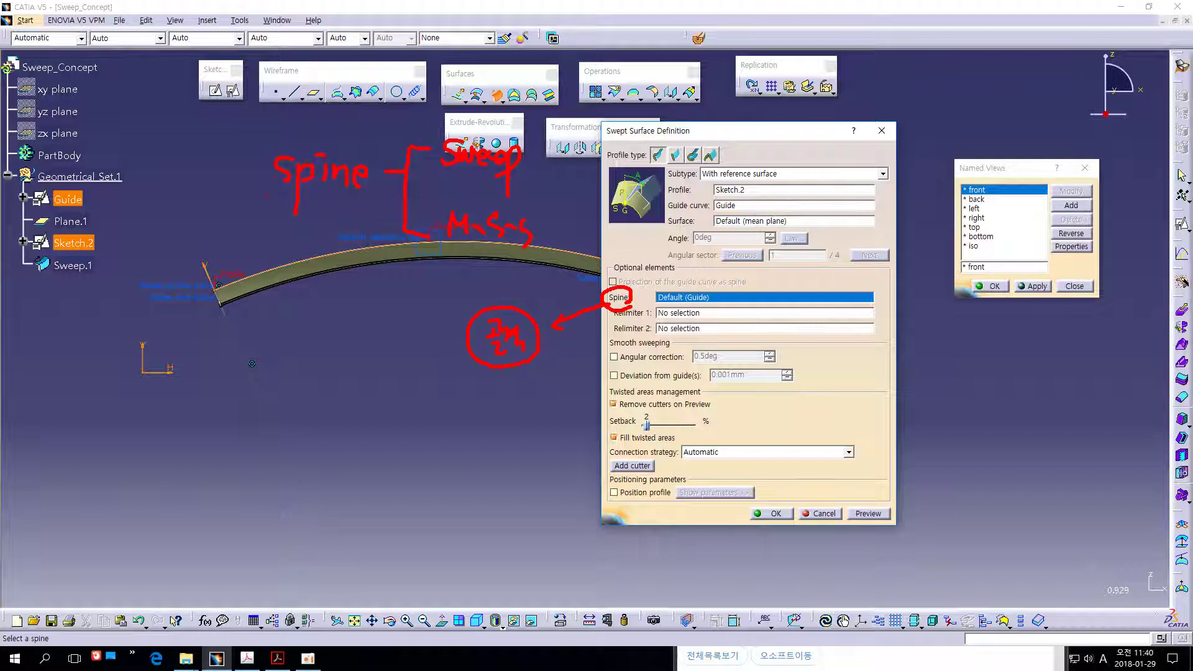
{"action": "mouse_move", "coordinate": [267, 197]}
{"action": "left_mouse_down"}
{"action": "mouse_move", "coordinate": [310, 198]}
{"action": "mouse_move", "coordinate": [325, 149]}
{"action": "mouse_move", "coordinate": [253, 160]}
{"action": "mouse_move", "coordinate": [253, 192]}
{"action": "left_mouse_up"}
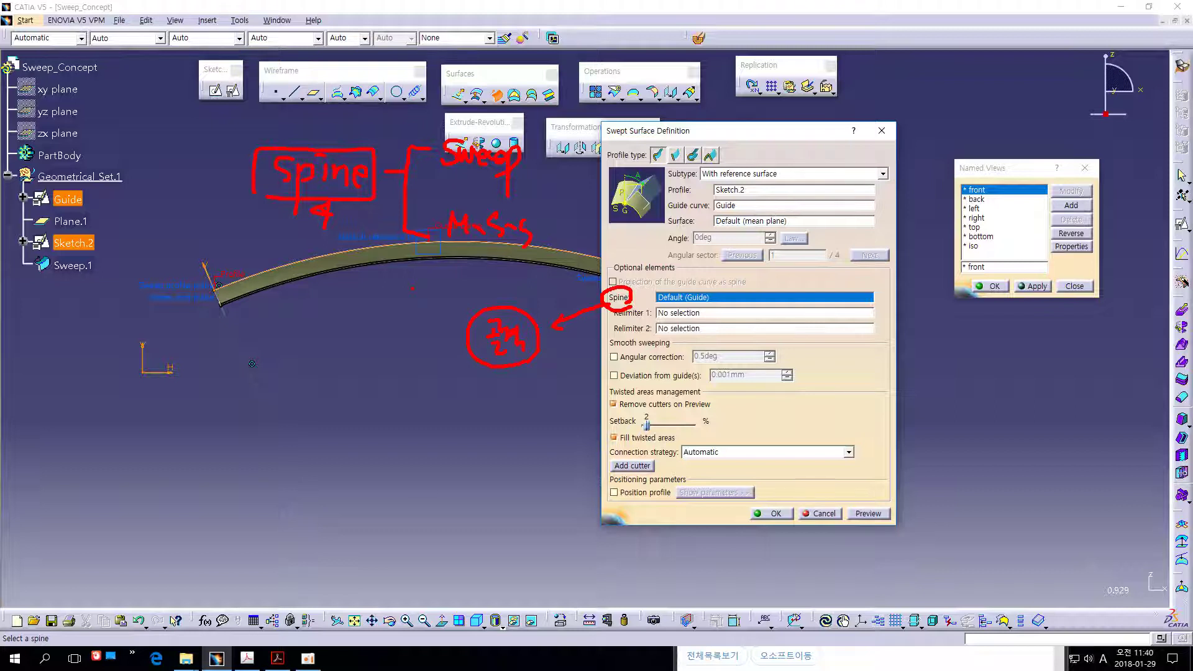
{"action": "key", "text": "Escape"}
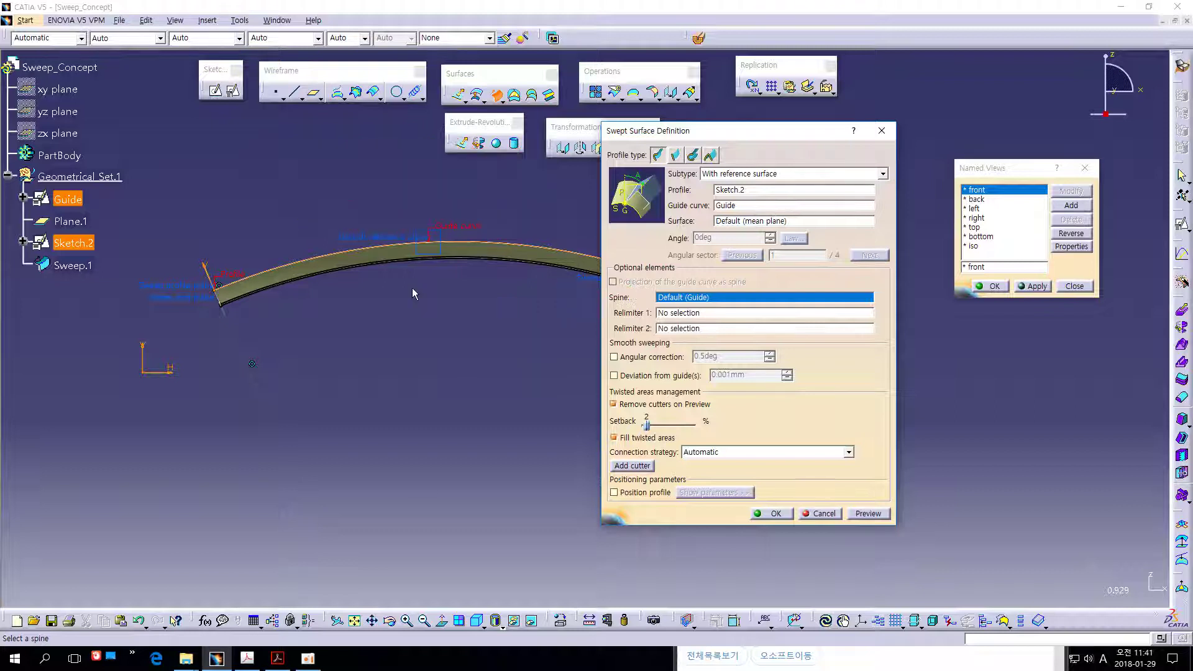
Circle and link Guide in the guide curve and spine inputs, and handwrite a note relating profile to spine.
{"action": "middle_click_drag", "start_coordinate": [412, 363], "coordinate": [458, 349]}
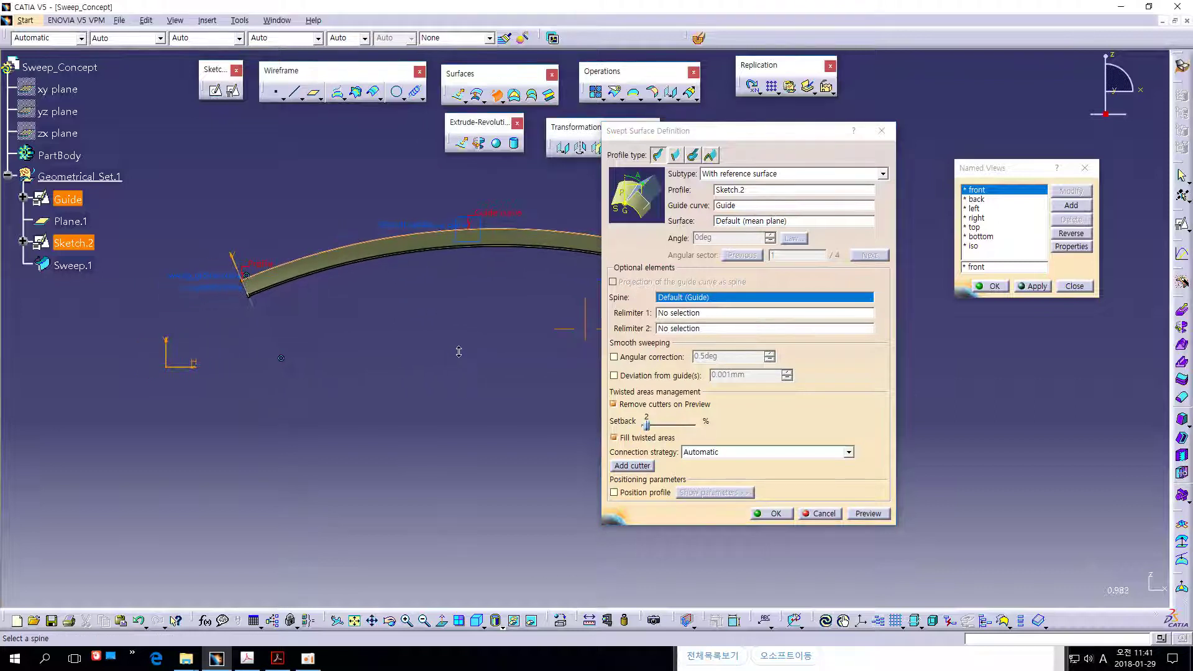
{"action": "left_click", "coordinate": [687, 300]}
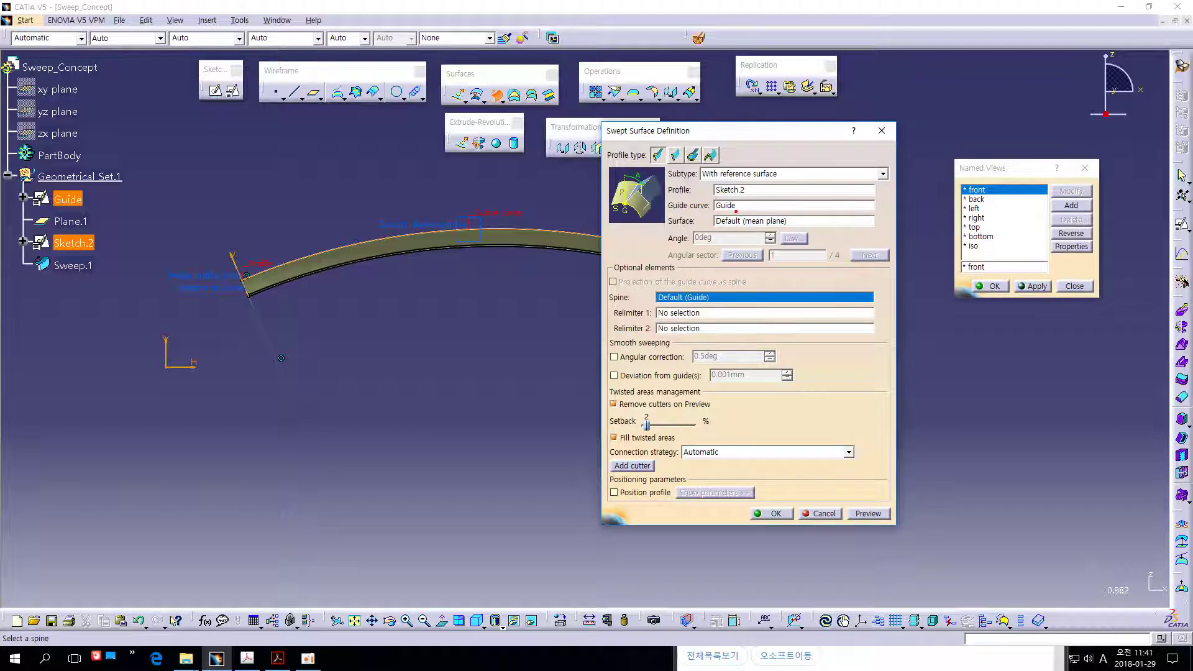
{"action": "mouse_move", "coordinate": [735, 211]}
{"action": "left_mouse_down"}
{"action": "mouse_move", "coordinate": [709, 207]}
{"action": "mouse_move", "coordinate": [738, 197]}
{"action": "mouse_move", "coordinate": [739, 211]}
{"action": "left_mouse_up"}
{"action": "mouse_move", "coordinate": [713, 305]}
{"action": "left_mouse_down"}
{"action": "mouse_move", "coordinate": [682, 303]}
{"action": "mouse_move", "coordinate": [693, 286]}
{"action": "mouse_move", "coordinate": [716, 304]}
{"action": "left_mouse_up"}
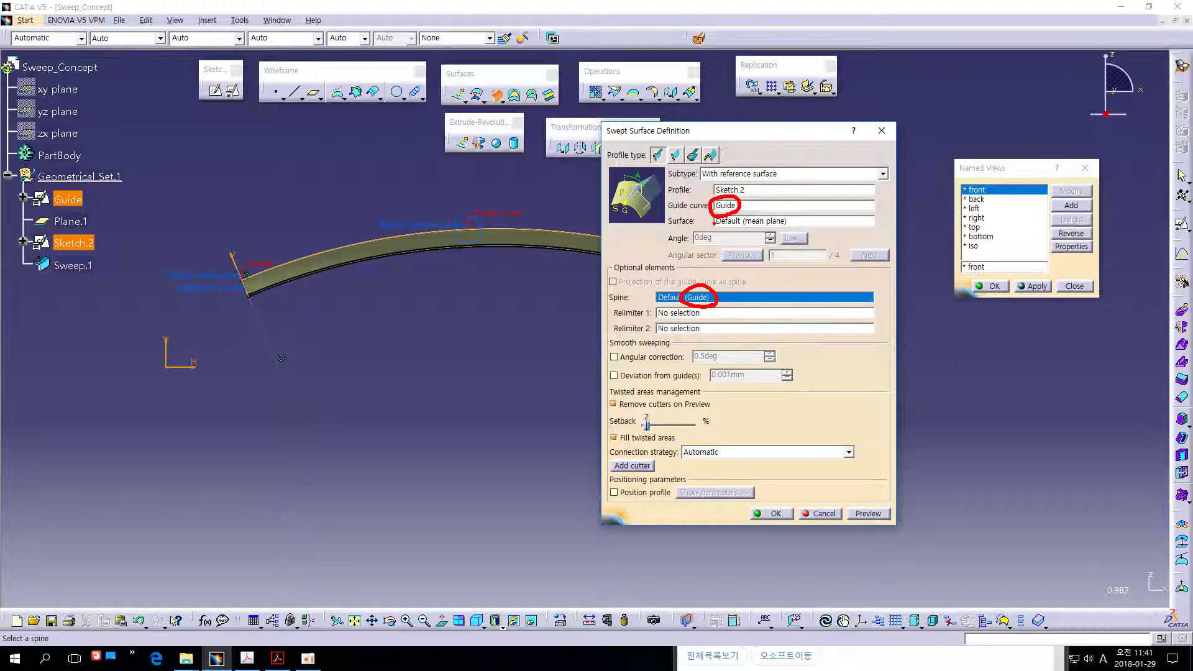
{"action": "left_click_drag", "start_coordinate": [712, 218], "coordinate": [703, 288]}
{"action": "mouse_move", "coordinate": [705, 251]}
{"action": "left_mouse_down"}
{"action": "mouse_move", "coordinate": [647, 256]}
{"action": "mouse_move", "coordinate": [522, 311]}
{"action": "left_mouse_up"}
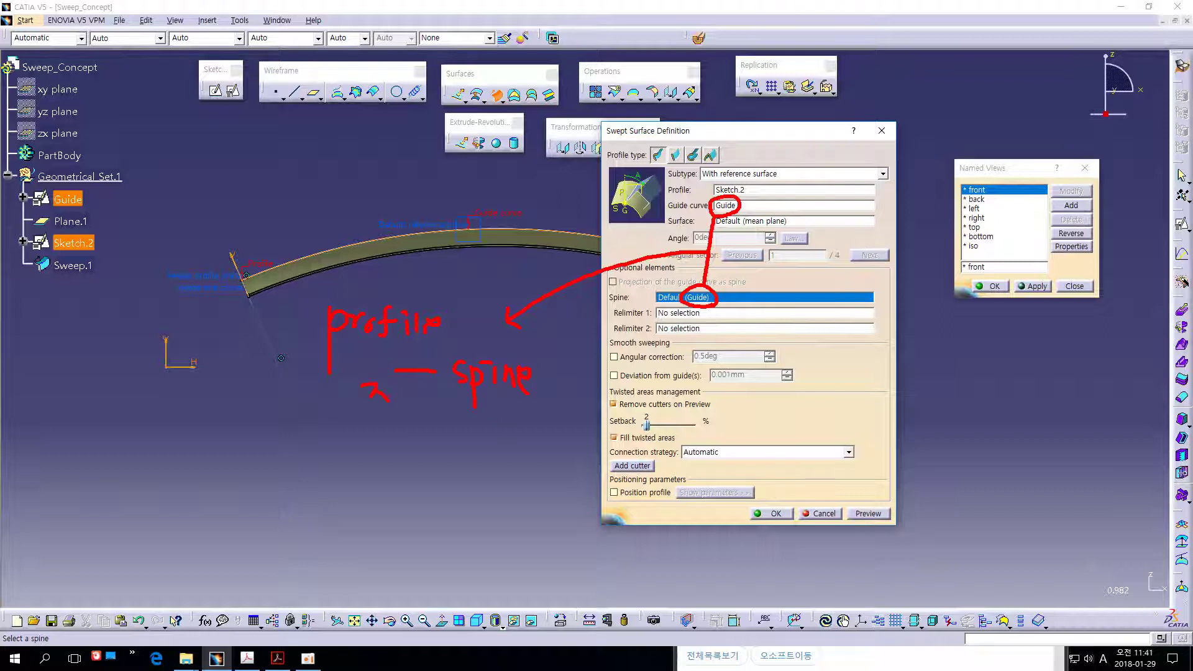
{"action": "left_click_drag", "start_coordinate": [386, 380], "coordinate": [390, 404]}
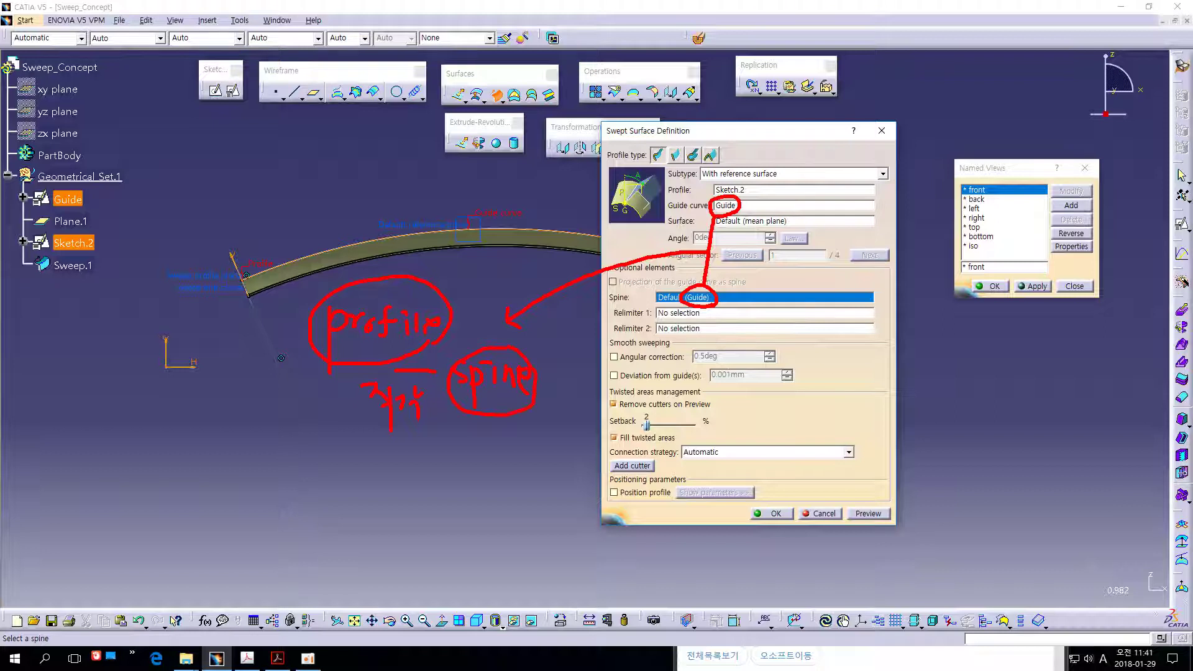
{"action": "mouse_move", "coordinate": [406, 420]}
{"action": "left_mouse_down"}
{"action": "mouse_move", "coordinate": [370, 427]}
{"action": "mouse_move", "coordinate": [383, 371]}
{"action": "mouse_move", "coordinate": [410, 423]}
{"action": "left_mouse_up"}
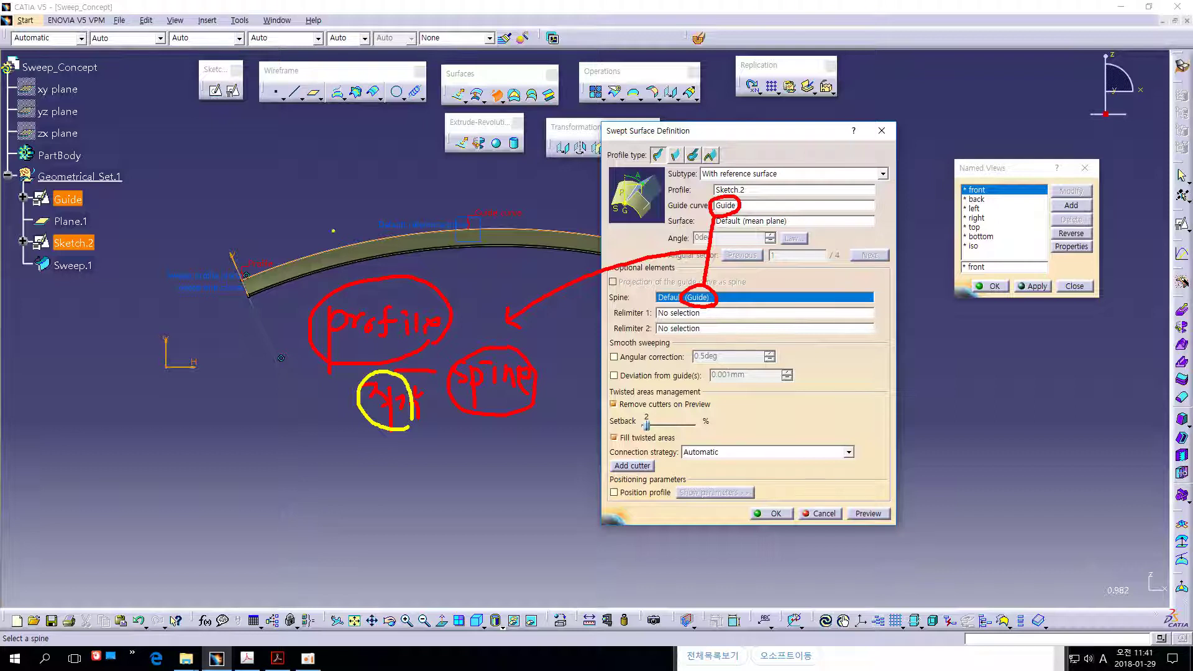
{"action": "key", "text": "Escape"}
Trace the guide curve of the swept surface in yellow and mark perpendicular section lines along it.
{"action": "mouse_move", "coordinate": [312, 382]}
{"action": "middle_mouse_down"}
{"action": "mouse_move", "coordinate": [446, 388]}
{"action": "mouse_move", "coordinate": [457, 341]}
{"action": "middle_mouse_up"}
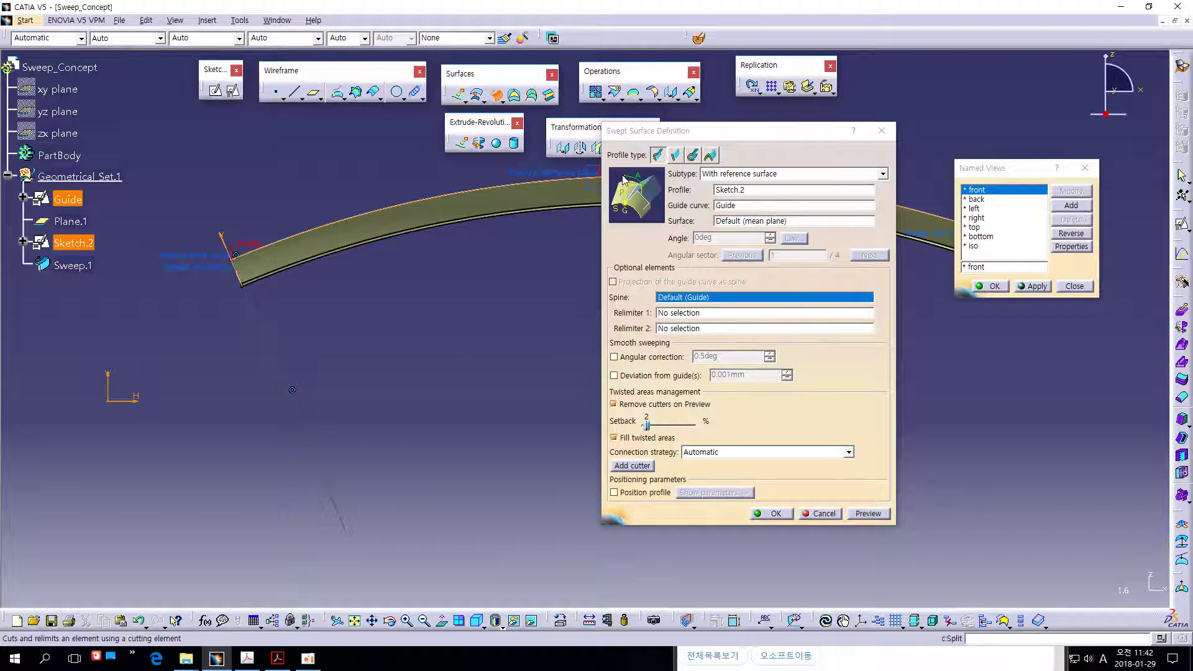
{"action": "type", "text": "y"}
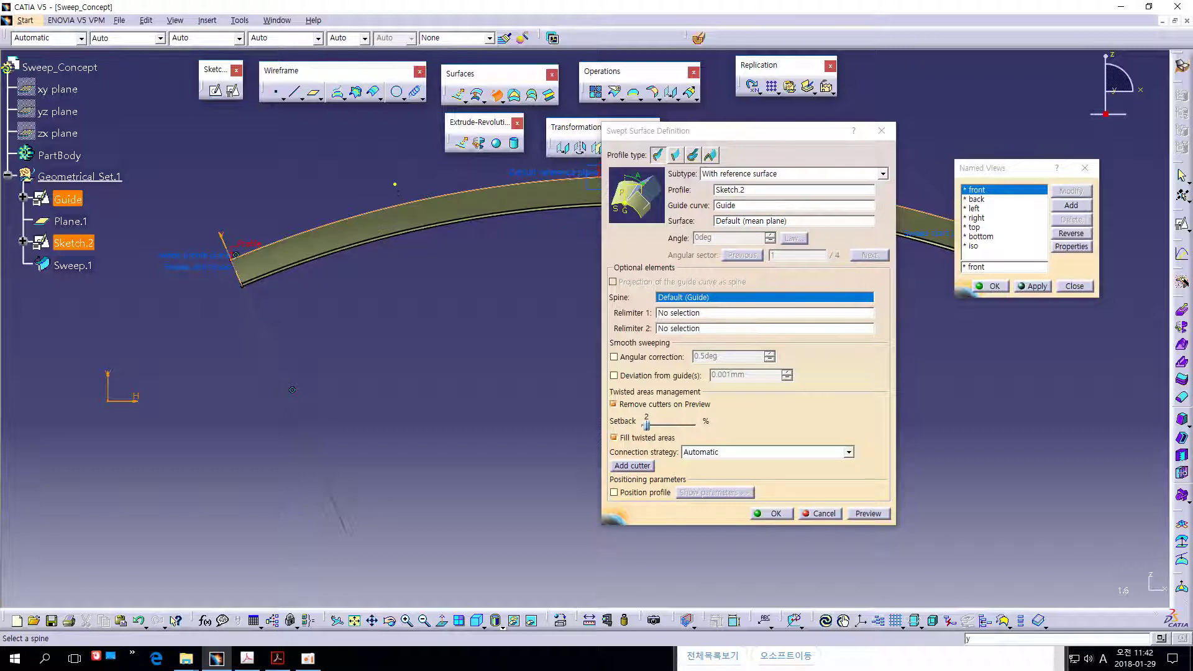
{"action": "mouse_move", "coordinate": [231, 259]}
{"action": "left_mouse_down"}
{"action": "mouse_move", "coordinate": [376, 205]}
{"action": "mouse_move", "coordinate": [600, 176]}
{"action": "left_mouse_up"}
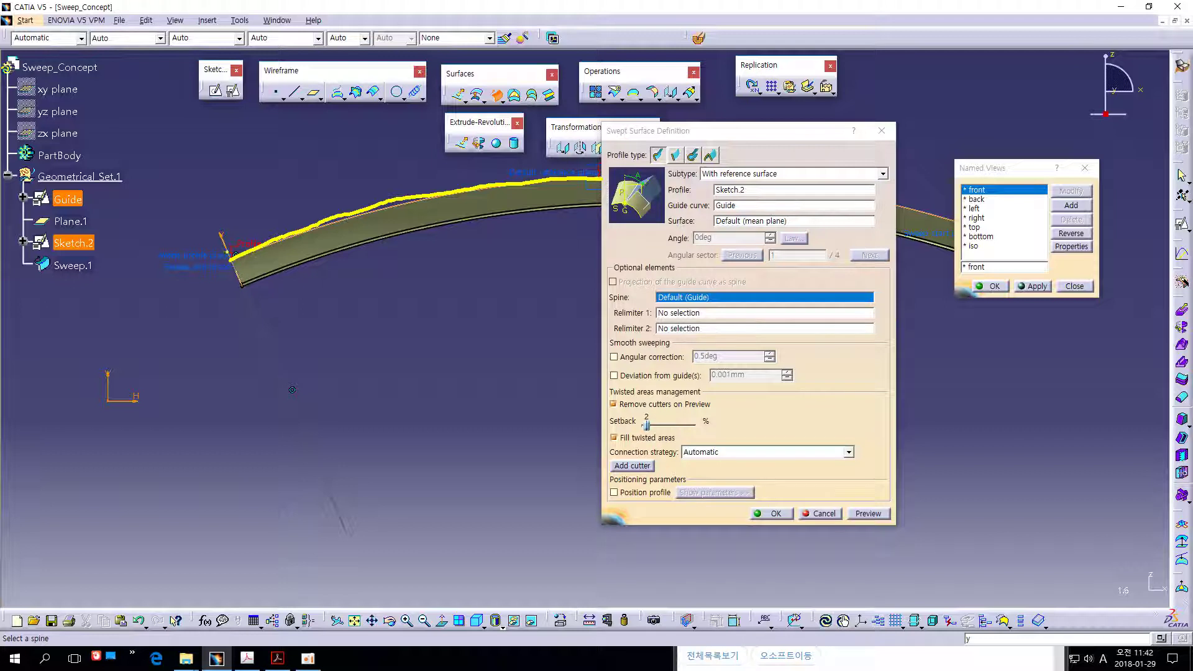
{"action": "mouse_move", "coordinate": [224, 247]}
{"action": "left_mouse_down"}
{"action": "mouse_move", "coordinate": [242, 286]}
{"action": "mouse_move", "coordinate": [239, 268]}
{"action": "left_mouse_up"}
{"action": "left_click_drag", "start_coordinate": [267, 229], "coordinate": [277, 274]}
{"action": "left_click_drag", "start_coordinate": [316, 215], "coordinate": [324, 251]}
{"action": "left_click_drag", "start_coordinate": [366, 198], "coordinate": [373, 233]}
{"action": "mouse_move", "coordinate": [225, 241]}
{"action": "left_mouse_down"}
{"action": "mouse_move", "coordinate": [384, 190]}
{"action": "mouse_move", "coordinate": [440, 218]}
{"action": "left_mouse_up"}
{"action": "left_click_drag", "start_coordinate": [479, 172], "coordinate": [482, 207]}
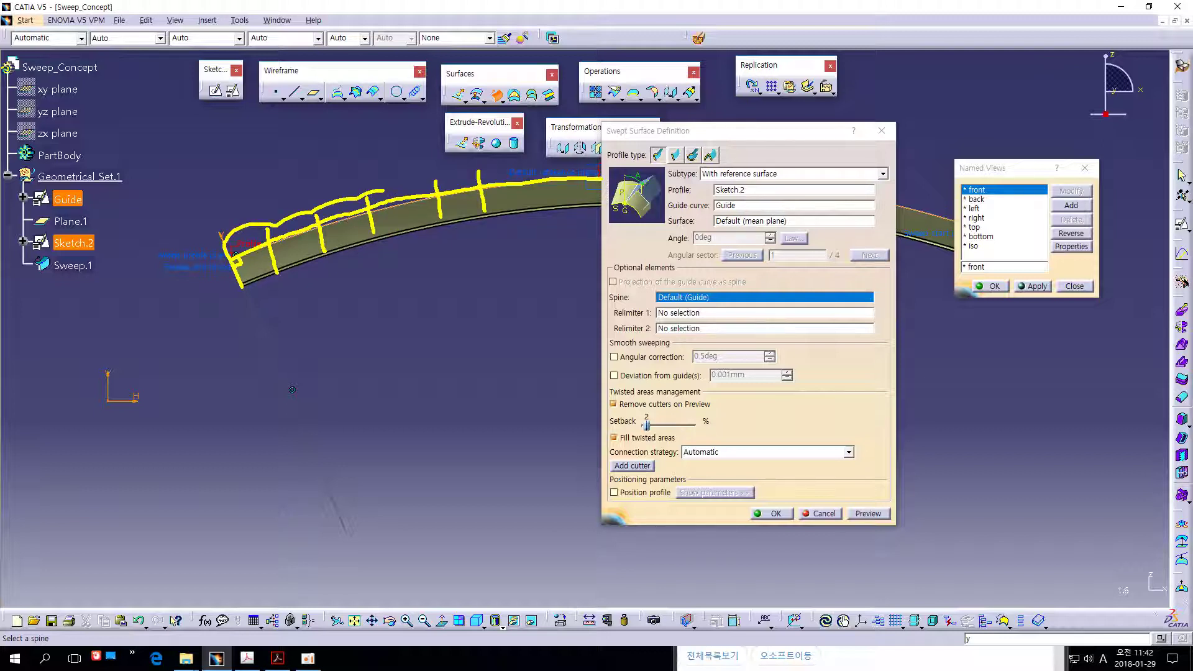
{"action": "mouse_move", "coordinate": [549, 166]}
{"action": "left_mouse_down"}
{"action": "mouse_move", "coordinate": [552, 207]}
{"action": "mouse_move", "coordinate": [546, 191]}
{"action": "left_mouse_up"}
Sketch a freehand yellow arc below the swept surface, mark section lines along it, and clear the annotations.
{"action": "mouse_move", "coordinate": [252, 347]}
{"action": "left_mouse_down"}
{"action": "mouse_move", "coordinate": [413, 288]}
{"action": "mouse_move", "coordinate": [585, 320]}
{"action": "left_mouse_up"}
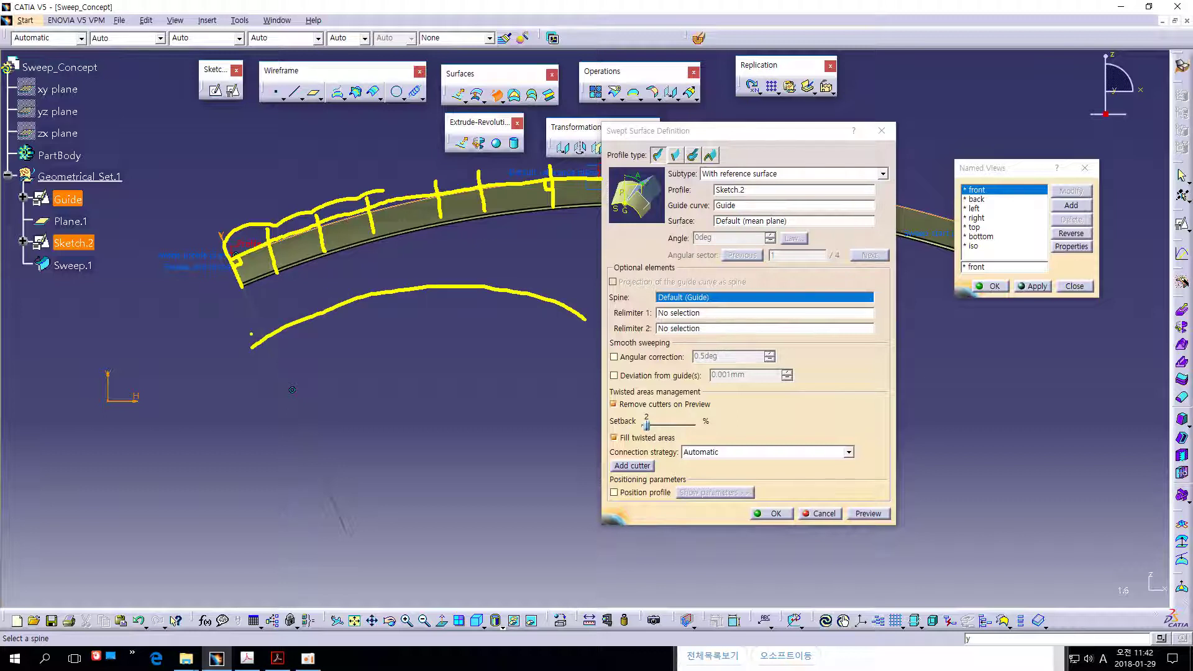
{"action": "left_click_drag", "start_coordinate": [244, 335], "coordinate": [252, 359]}
{"action": "left_click_drag", "start_coordinate": [592, 312], "coordinate": [577, 335]}
{"action": "left_click_drag", "start_coordinate": [429, 272], "coordinate": [428, 307]}
{"action": "left_click_drag", "start_coordinate": [325, 299], "coordinate": [333, 328]}
{"action": "mouse_move", "coordinate": [245, 339]}
{"action": "left_mouse_down"}
{"action": "mouse_move", "coordinate": [271, 313]}
{"action": "mouse_move", "coordinate": [369, 280]}
{"action": "mouse_move", "coordinate": [380, 315]}
{"action": "left_mouse_up"}
{"action": "mouse_move", "coordinate": [480, 275]}
{"action": "left_mouse_down"}
{"action": "mouse_move", "coordinate": [476, 305]}
{"action": "mouse_move", "coordinate": [555, 320]}
{"action": "left_mouse_up"}
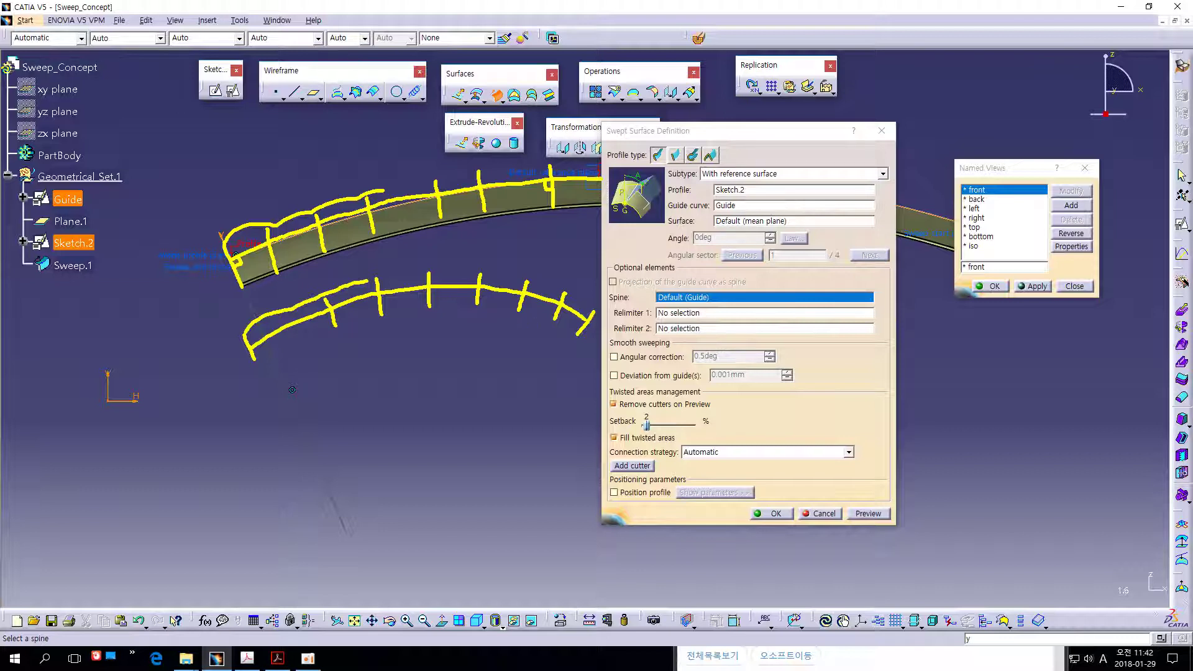
{"action": "key", "text": "Escape"}
Mark the section line at the far end of the swept surface and examine the whole sweep along the guide curve.
{"action": "mouse_move", "coordinate": [299, 293]}
{"action": "middle_mouse_down"}
{"action": "mouse_move", "coordinate": [281, 348]}
{"action": "mouse_move", "coordinate": [258, 333]}
{"action": "mouse_move", "coordinate": [264, 323]}
{"action": "middle_mouse_up"}
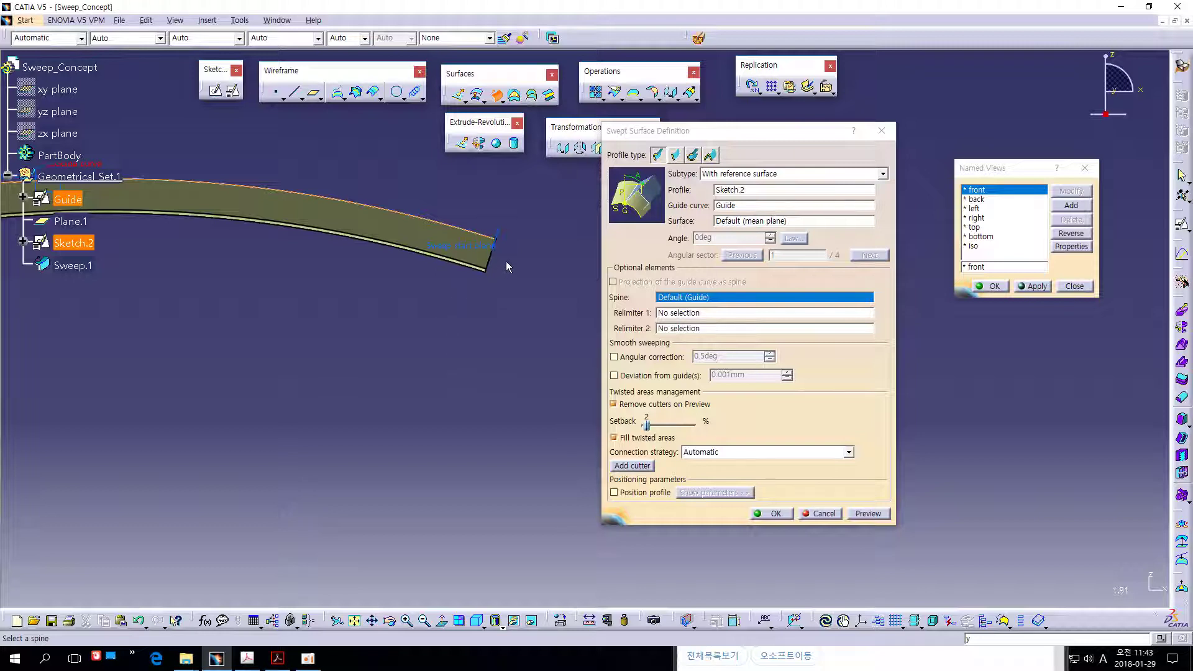
{"action": "mouse_move", "coordinate": [509, 242]}
{"action": "left_mouse_down"}
{"action": "mouse_move", "coordinate": [453, 228]}
{"action": "mouse_move", "coordinate": [494, 249]}
{"action": "mouse_move", "coordinate": [487, 280]}
{"action": "left_mouse_up"}
{"action": "key", "text": "Escape"}
{"action": "mouse_move", "coordinate": [512, 323]}
{"action": "middle_mouse_down"}
{"action": "mouse_move", "coordinate": [452, 396]}
{"action": "mouse_move", "coordinate": [473, 393]}
{"action": "middle_mouse_up"}
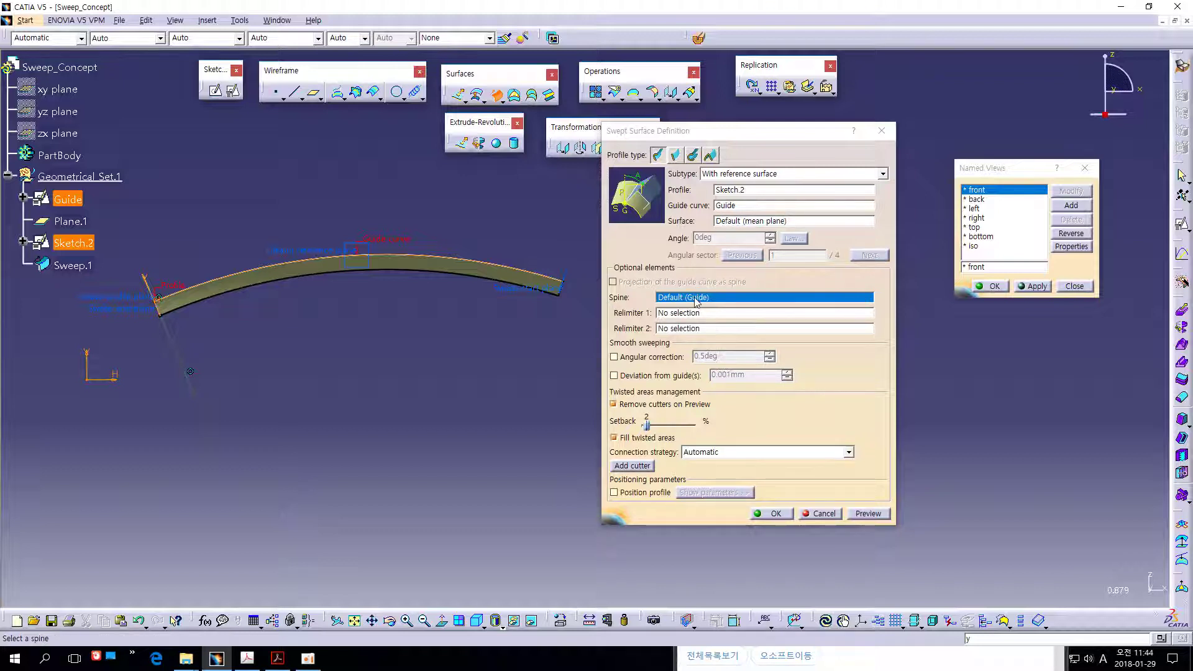
{"action": "middle_click_drag", "start_coordinate": [356, 375], "coordinate": [262, 349], "text": "ctrl"}
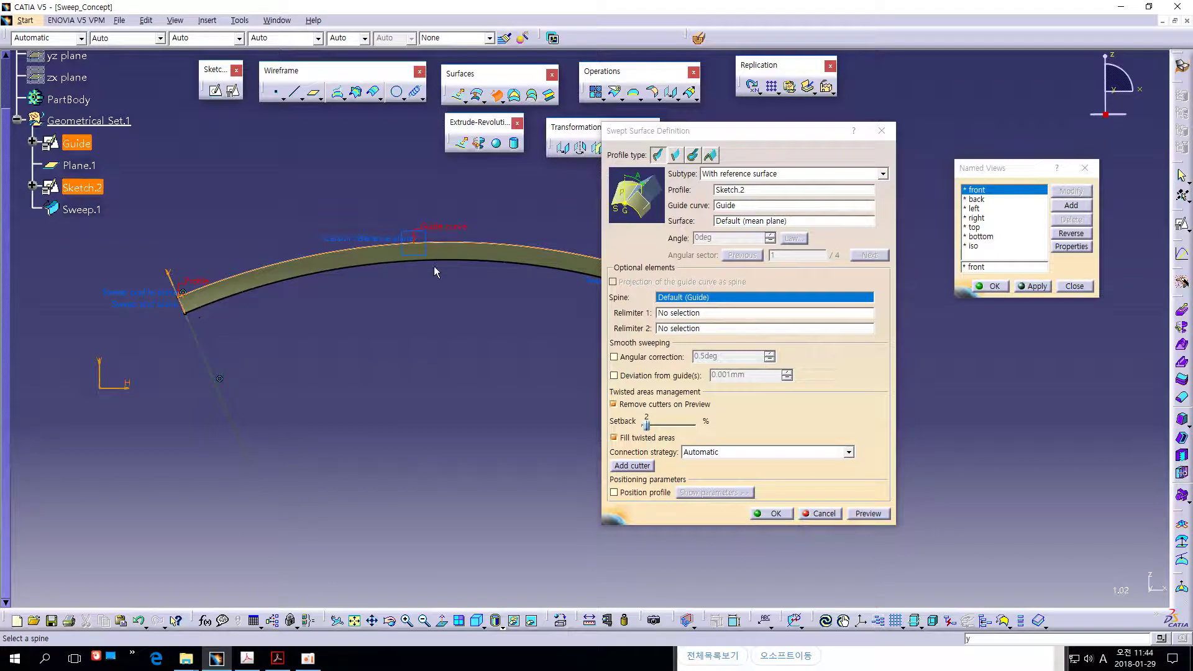
{"action": "middle_click_drag", "start_coordinate": [497, 259], "coordinate": [434, 227]}
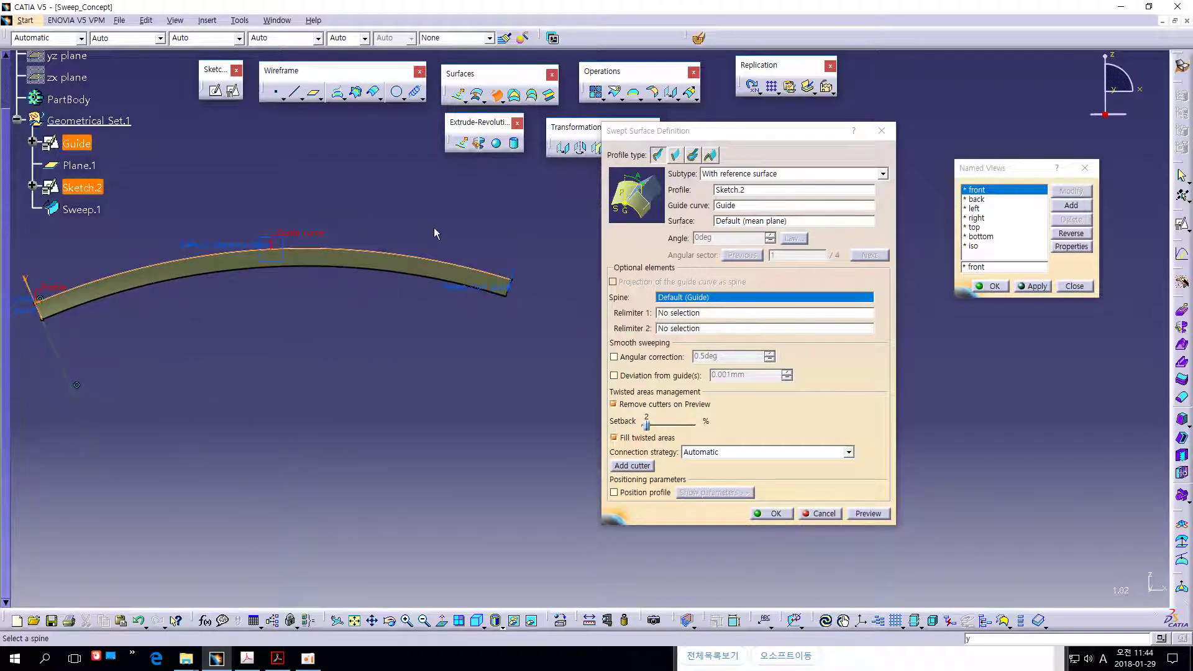
{"action": "middle_click_drag", "start_coordinate": [496, 381], "coordinate": [541, 381]}
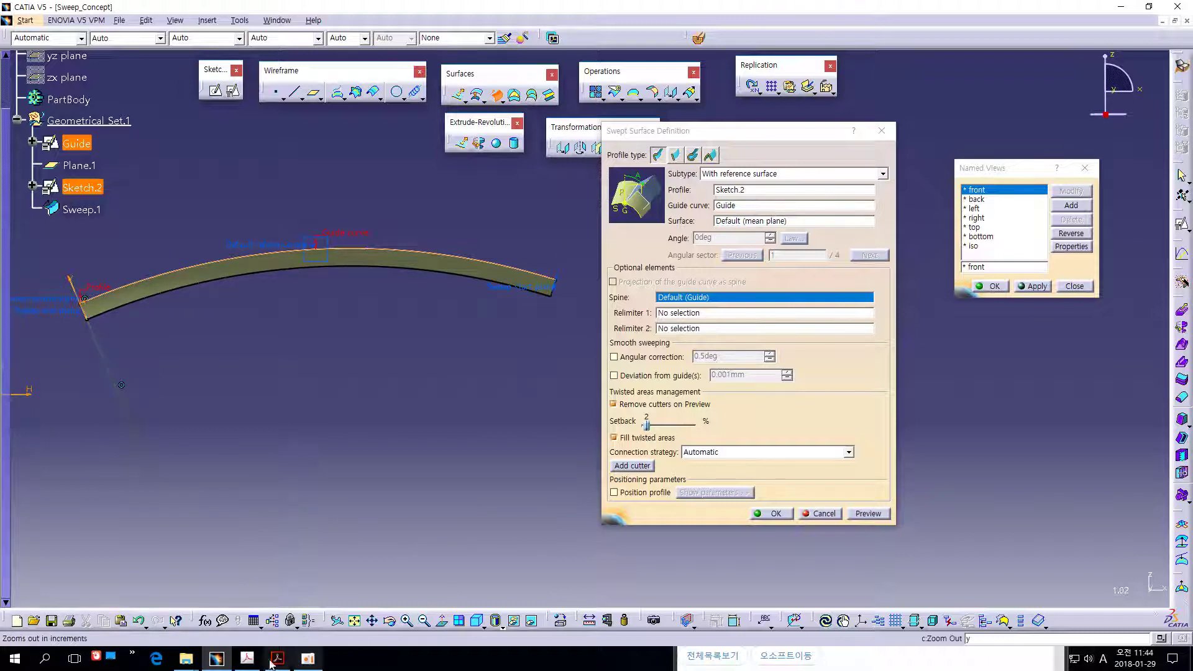
Browse from the Sweep folder up to the 카티아도면 folder and open CATIA.pdf in Adobe Acrobat Pro.
{"action": "left_click", "coordinate": [243, 664]}
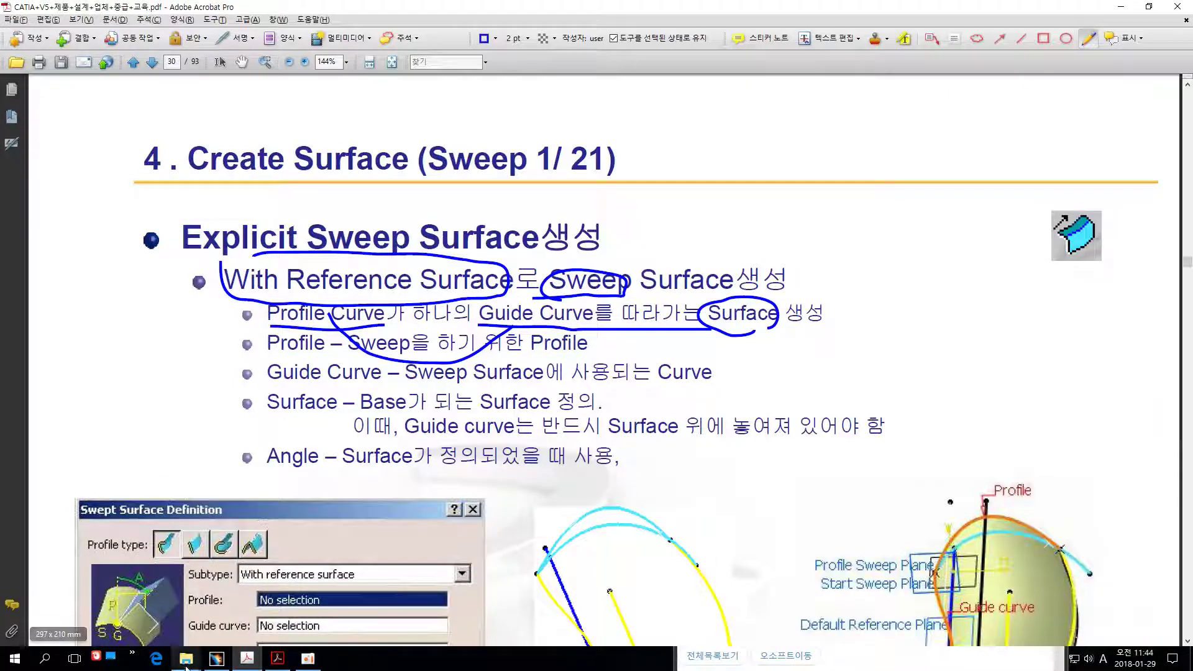
{"action": "mouse_move", "coordinate": [187, 665]}
{"action": "left_click", "coordinate": [239, 600]}
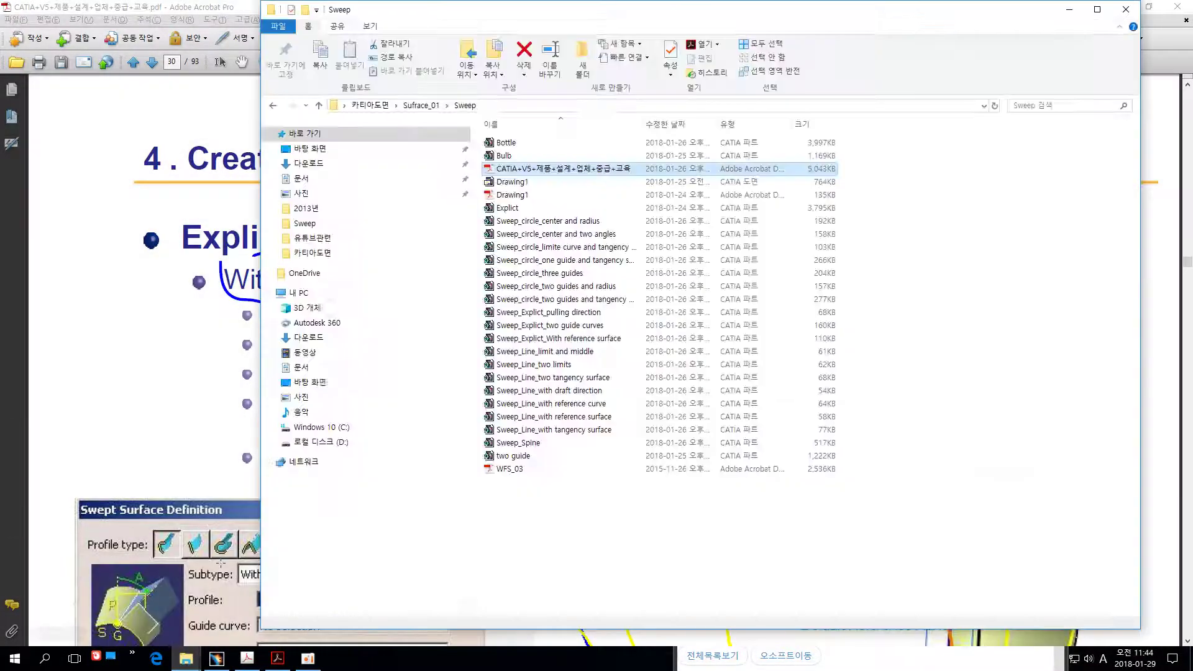
{"action": "right_click", "coordinate": [511, 198]}
{"action": "left_click", "coordinate": [304, 223]}
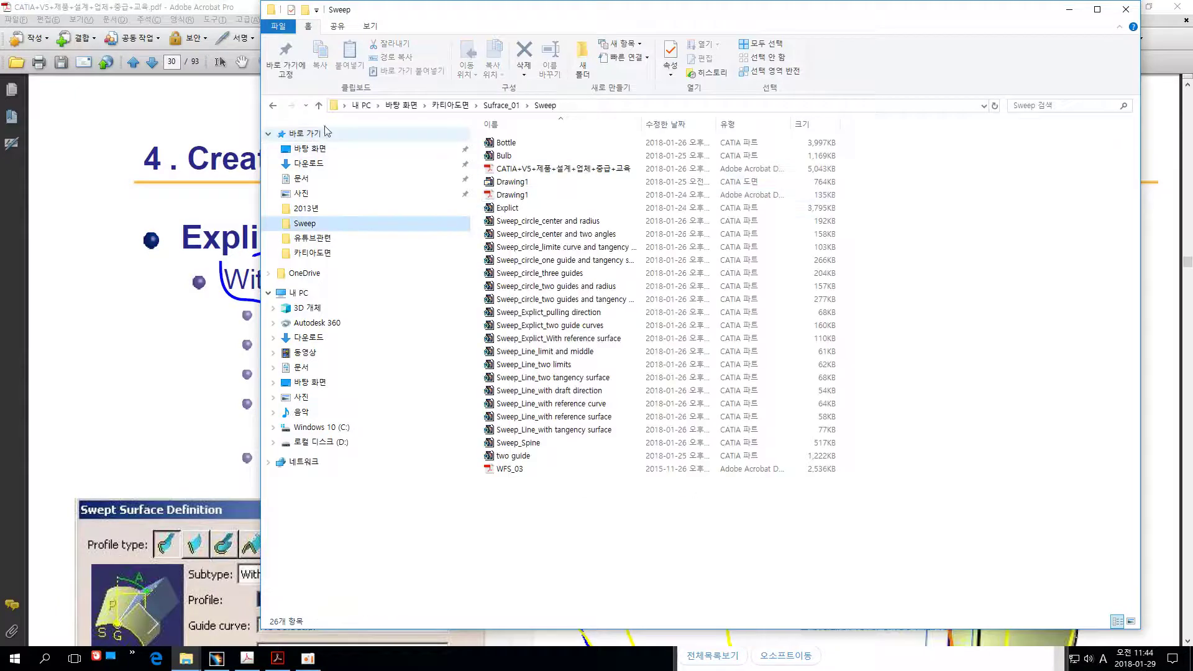
{"action": "left_click", "coordinate": [423, 106]}
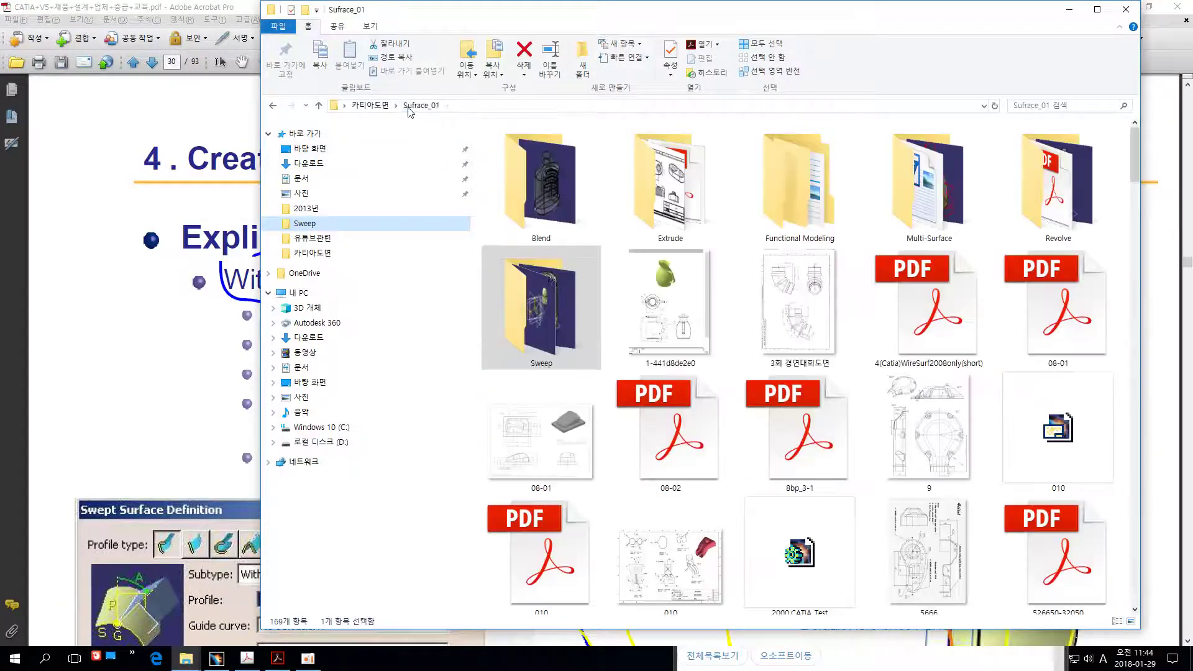
{"action": "scroll", "coordinate": [617, 353], "scroll_direction": "down", "scroll_amount": 10}
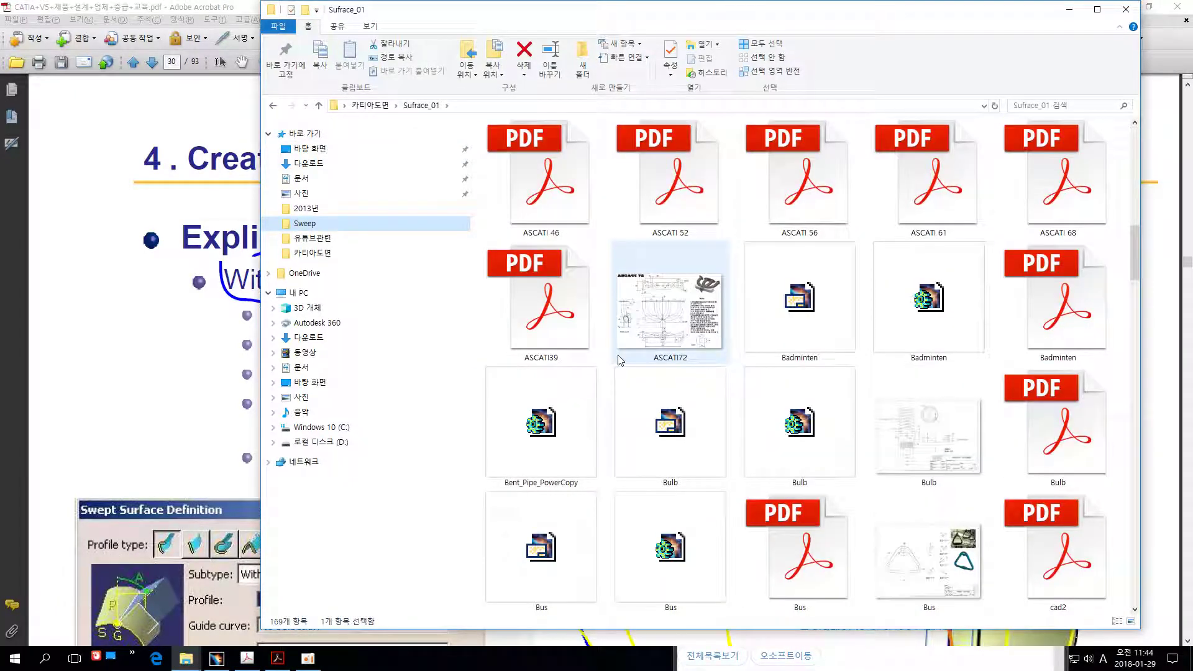
{"action": "left_click", "coordinate": [370, 105]}
{"action": "scroll", "coordinate": [603, 327], "scroll_direction": "down", "scroll_amount": 10}
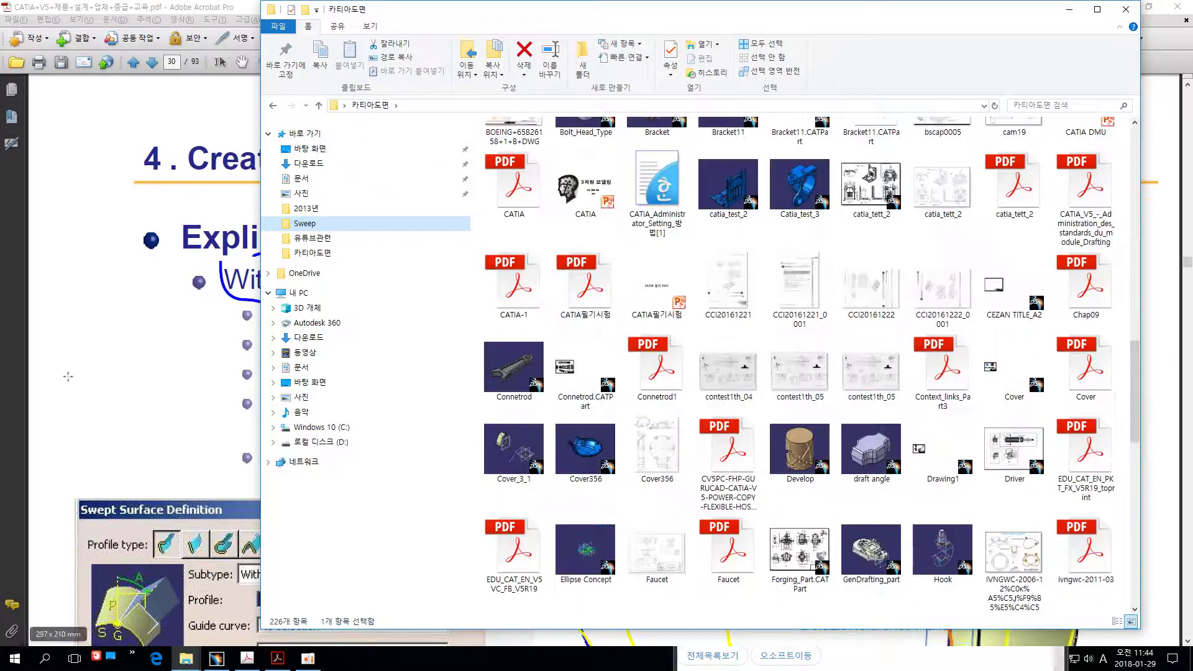
{"action": "right_click", "coordinate": [517, 192]}
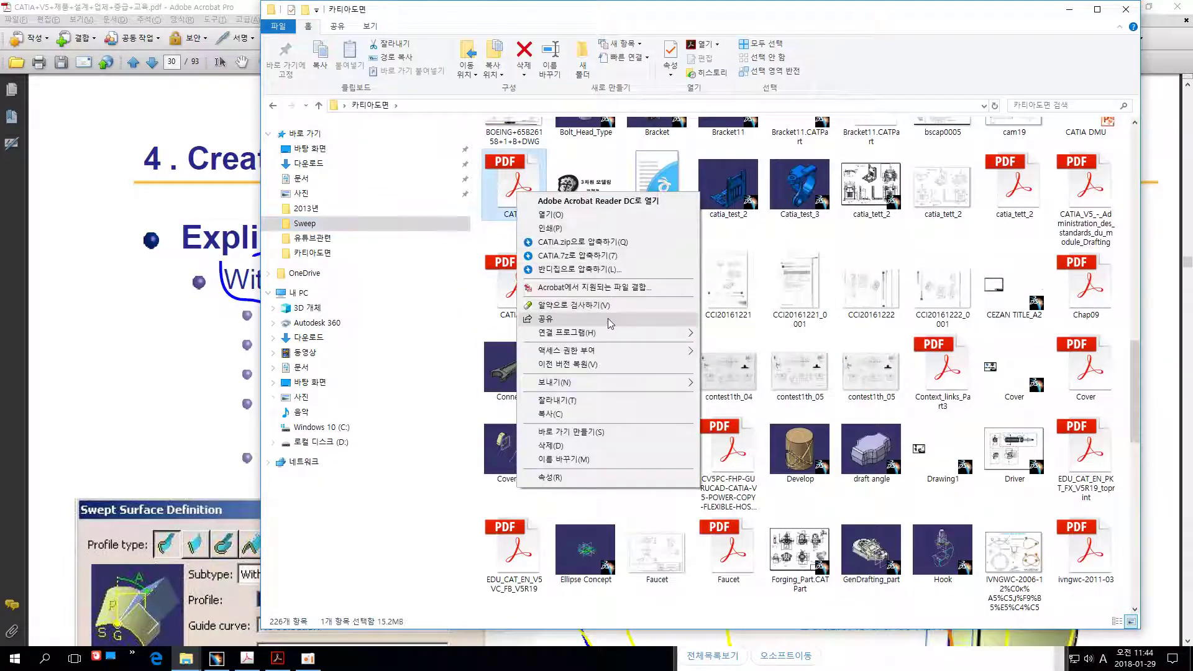
{"action": "mouse_move", "coordinate": [654, 340]}
{"action": "left_click", "coordinate": [746, 333]}
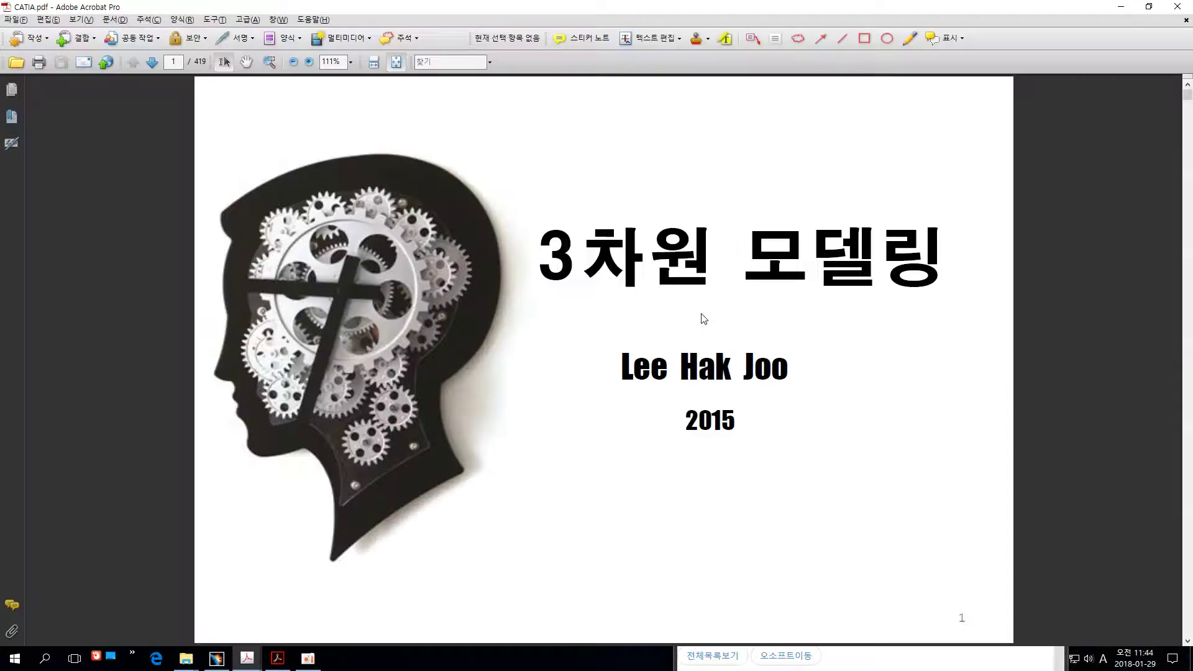
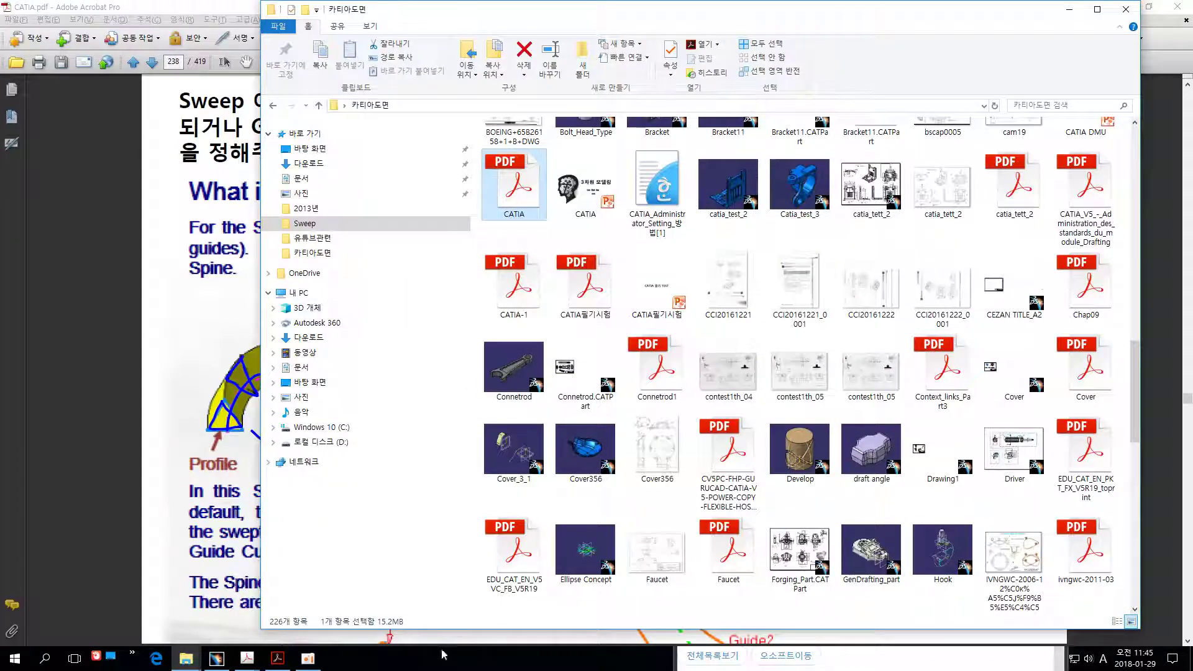
Switch back to CATIA and accept the swept surface of Sketch.2 along the Guide curve.
{"action": "left_click", "coordinate": [225, 658]}
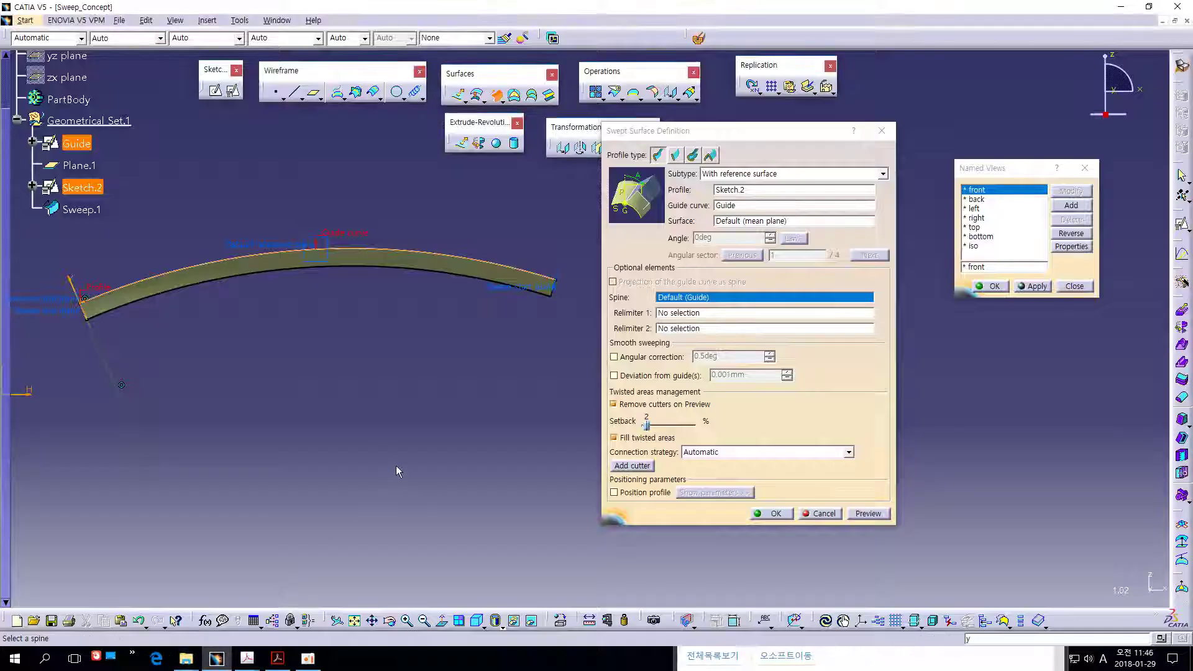
{"action": "middle_click_drag", "start_coordinate": [396, 465], "coordinate": [466, 458]}
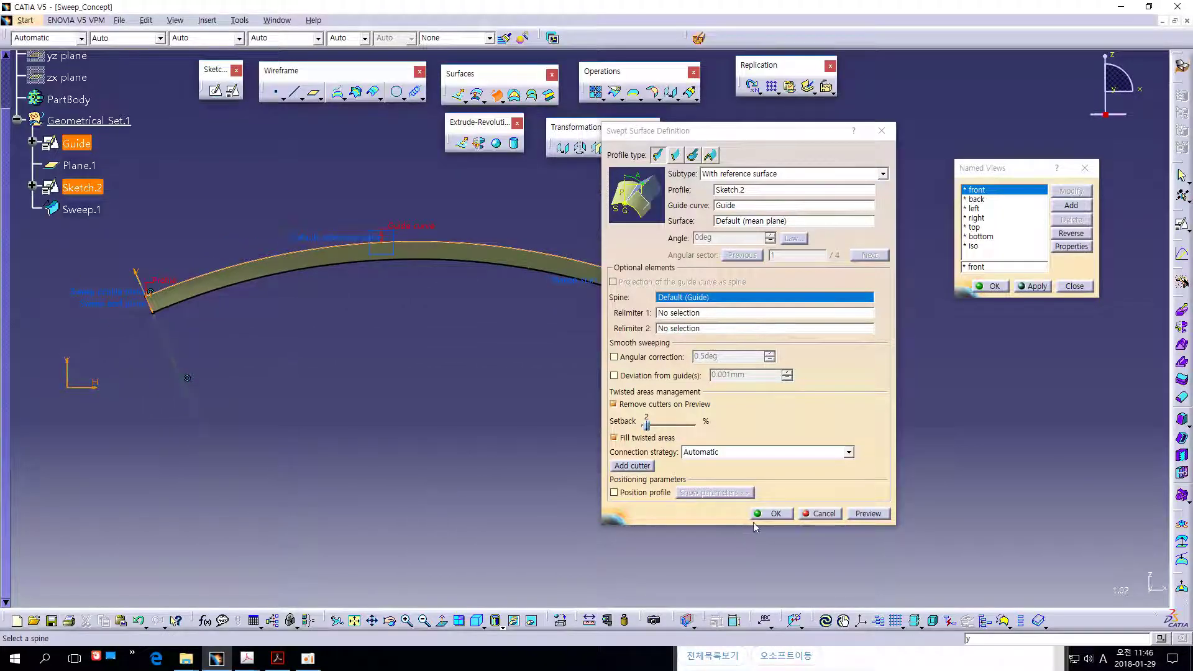
{"action": "left_click", "coordinate": [771, 513]}
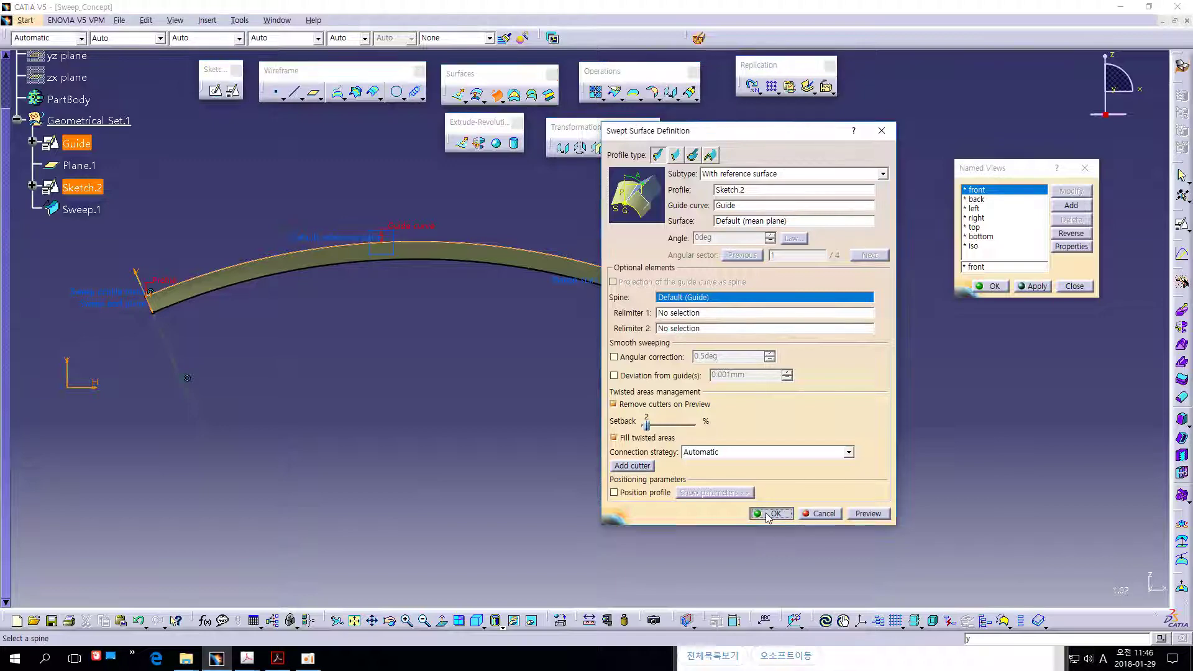
{"action": "middle_click_drag", "start_coordinate": [543, 357], "coordinate": [602, 376]}
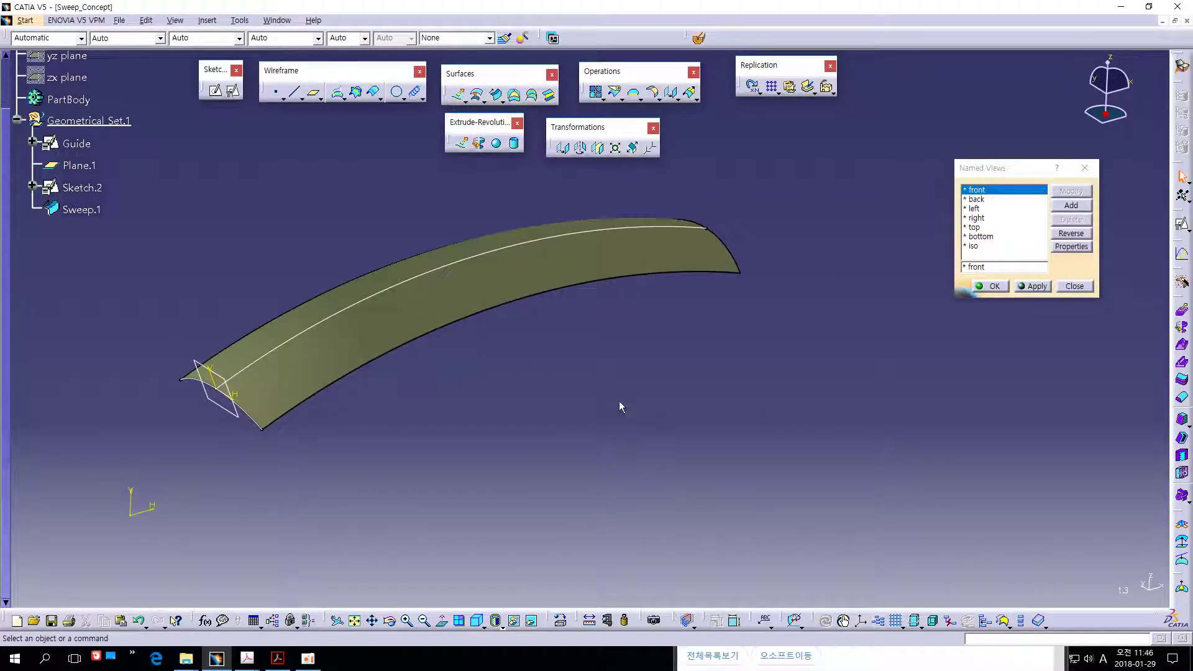
{"action": "mouse_move", "coordinate": [620, 405]}
{"action": "middle_mouse_down"}
{"action": "mouse_move", "coordinate": [551, 394]}
{"action": "mouse_move", "coordinate": [563, 393]}
{"action": "middle_mouse_up"}
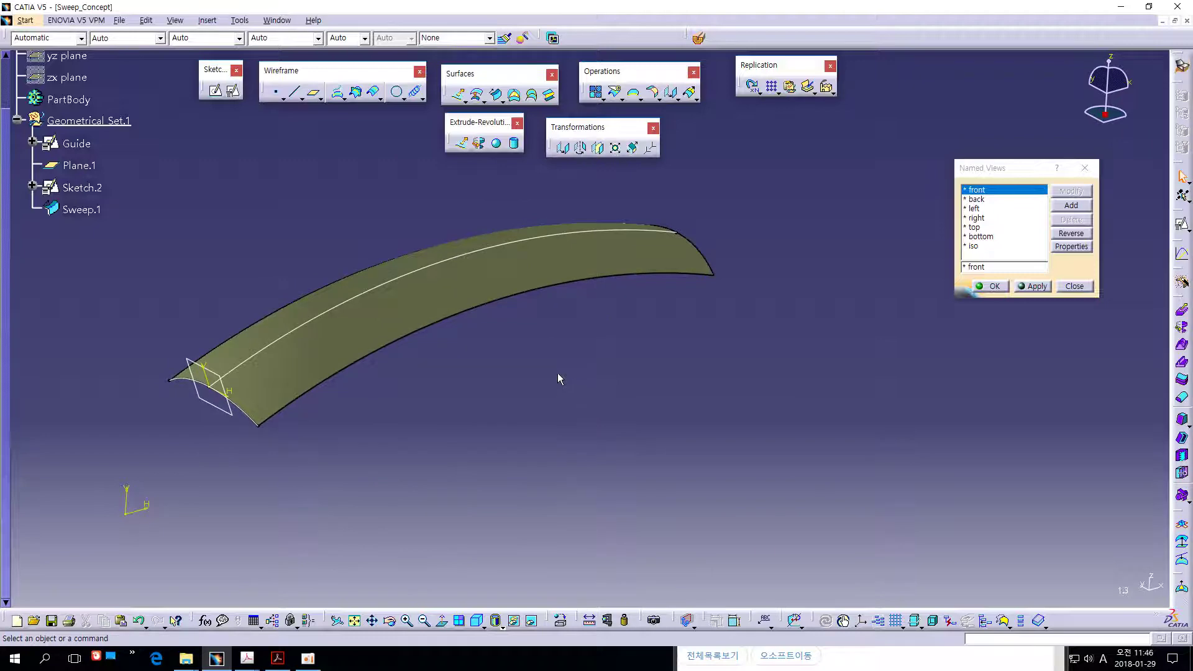
Start a second swept surface with Sketch.2 as profile, the lower edge of Sweep.1 as guide curve, and Sweep.1 as reference surface.
{"action": "left_click", "coordinate": [496, 95]}
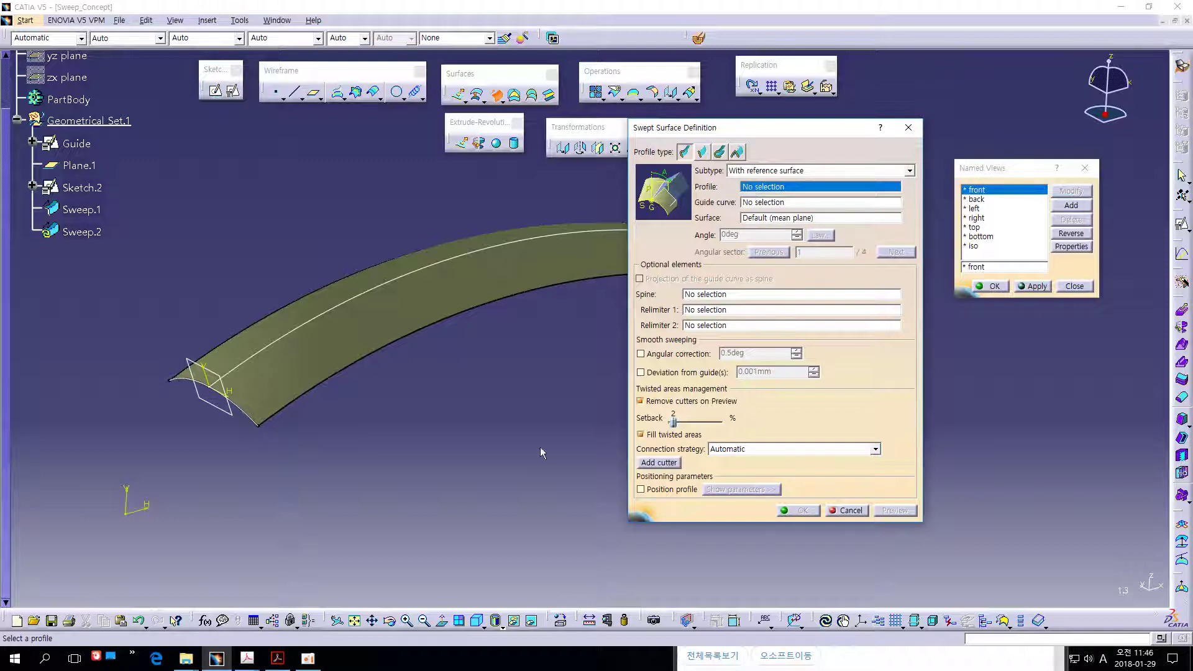
{"action": "middle_click_drag", "start_coordinate": [305, 515], "coordinate": [348, 467]}
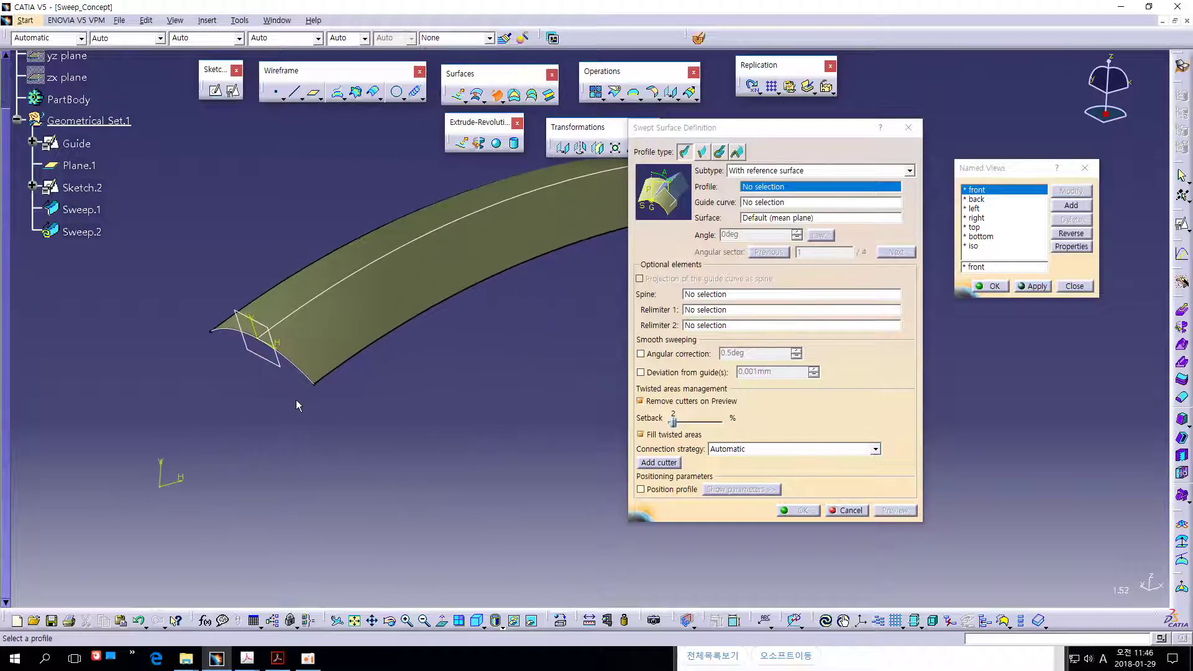
{"action": "left_click", "coordinate": [298, 373]}
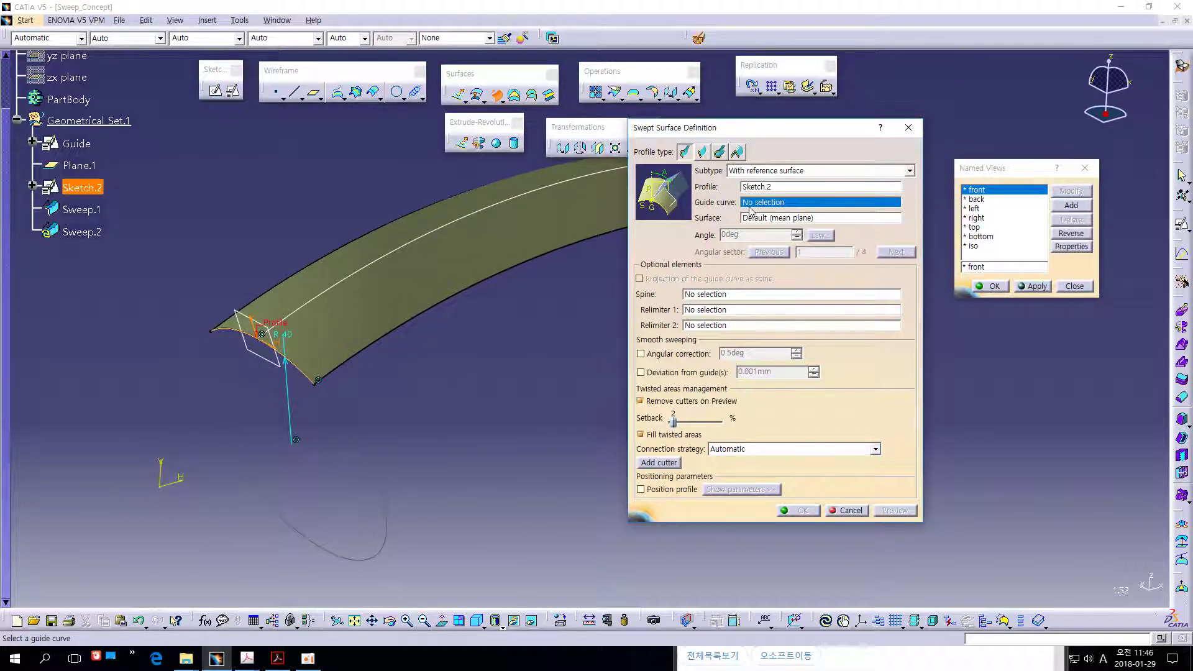
{"action": "middle_click_drag", "start_coordinate": [553, 327], "coordinate": [435, 357]}
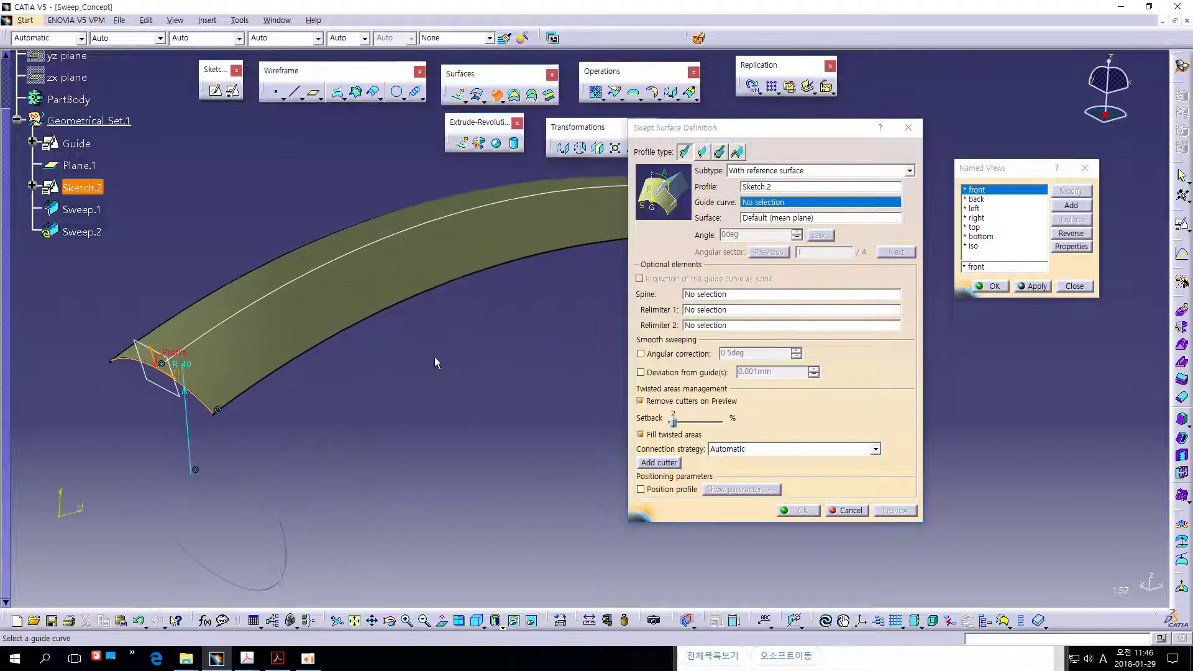
{"action": "left_click", "coordinate": [413, 305]}
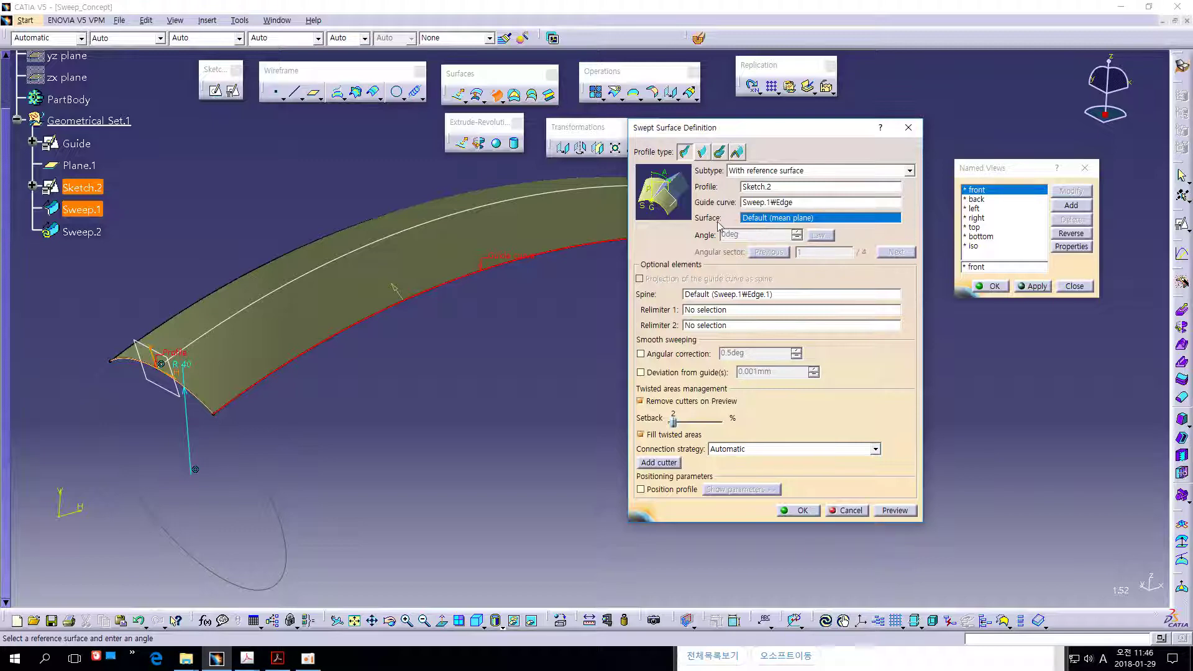
{"action": "left_click", "coordinate": [528, 216]}
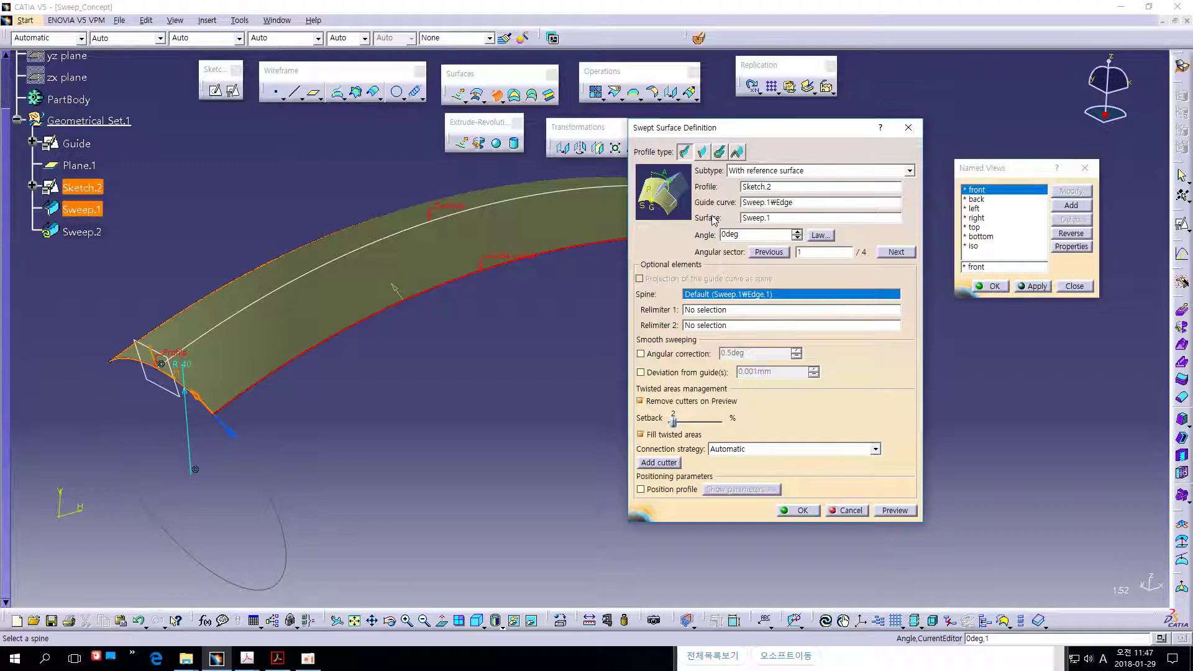
In the left view, annotate the tangent line at the guide edge in yellow, link it to the angle value, and clear the annotations.
{"action": "middle_click_drag", "start_coordinate": [531, 390], "coordinate": [508, 376]}
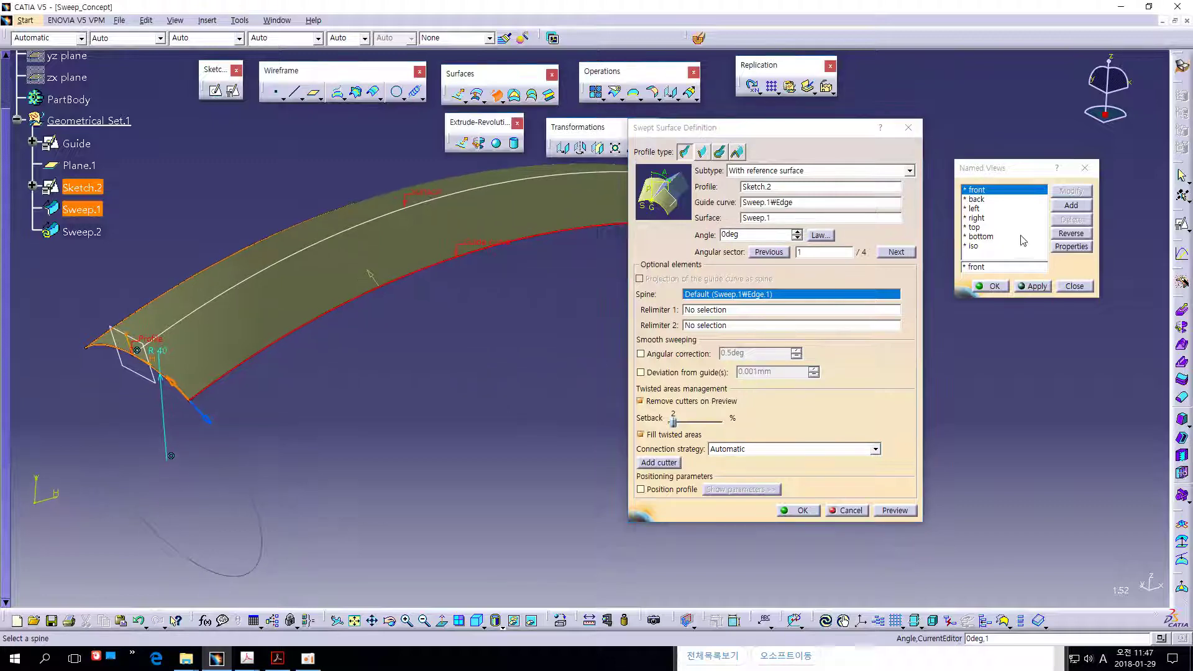
{"action": "left_click", "coordinate": [973, 209]}
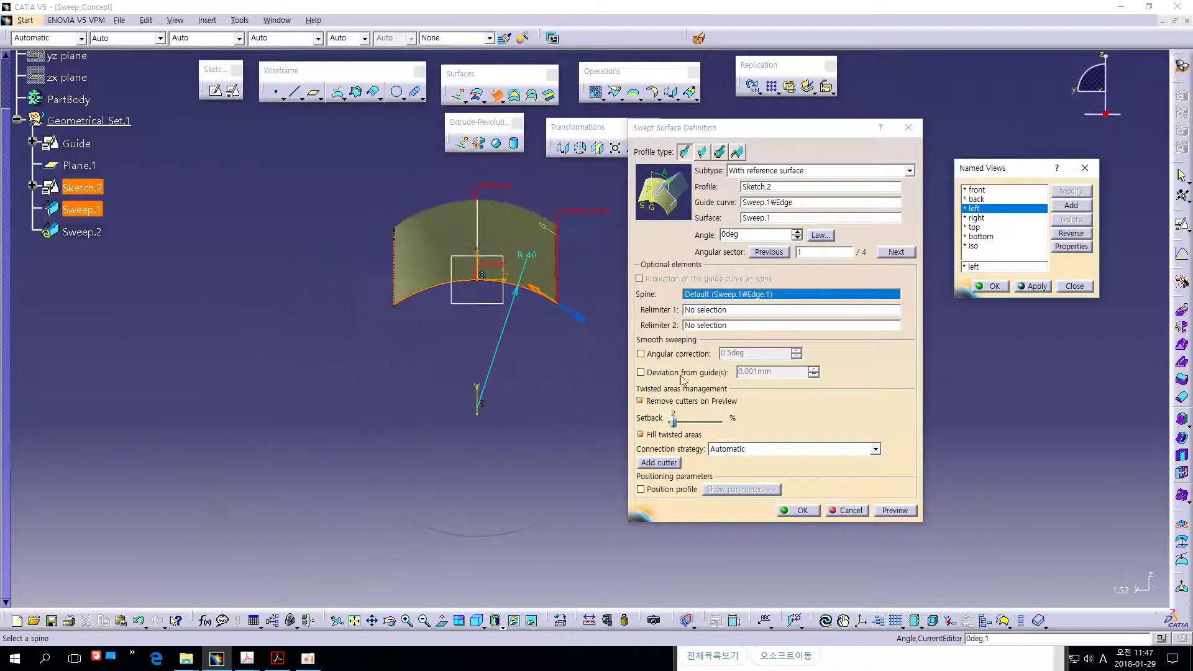
{"action": "middle_click_drag", "start_coordinate": [562, 420], "coordinate": [545, 359]}
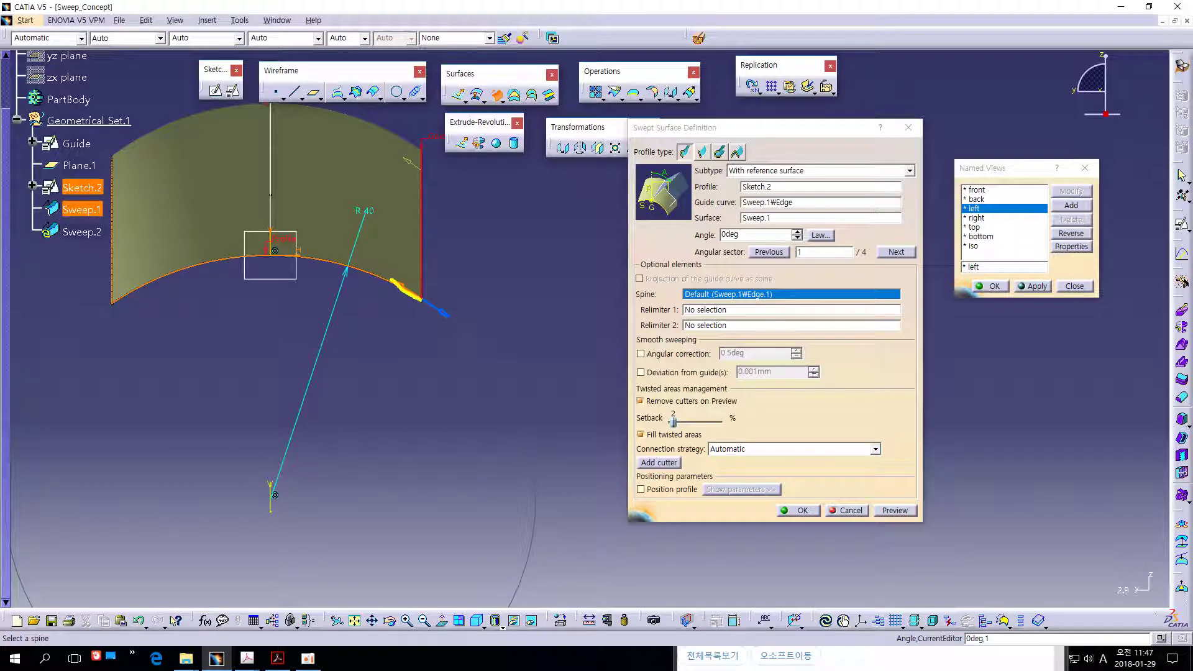
{"action": "mouse_move", "coordinate": [444, 307]}
{"action": "left_mouse_down"}
{"action": "mouse_move", "coordinate": [451, 320]}
{"action": "mouse_move", "coordinate": [435, 322]}
{"action": "left_mouse_up"}
{"action": "mouse_move", "coordinate": [402, 281]}
{"action": "left_mouse_down"}
{"action": "mouse_move", "coordinate": [403, 306]}
{"action": "mouse_move", "coordinate": [453, 274]}
{"action": "mouse_move", "coordinate": [671, 233]}
{"action": "left_mouse_up"}
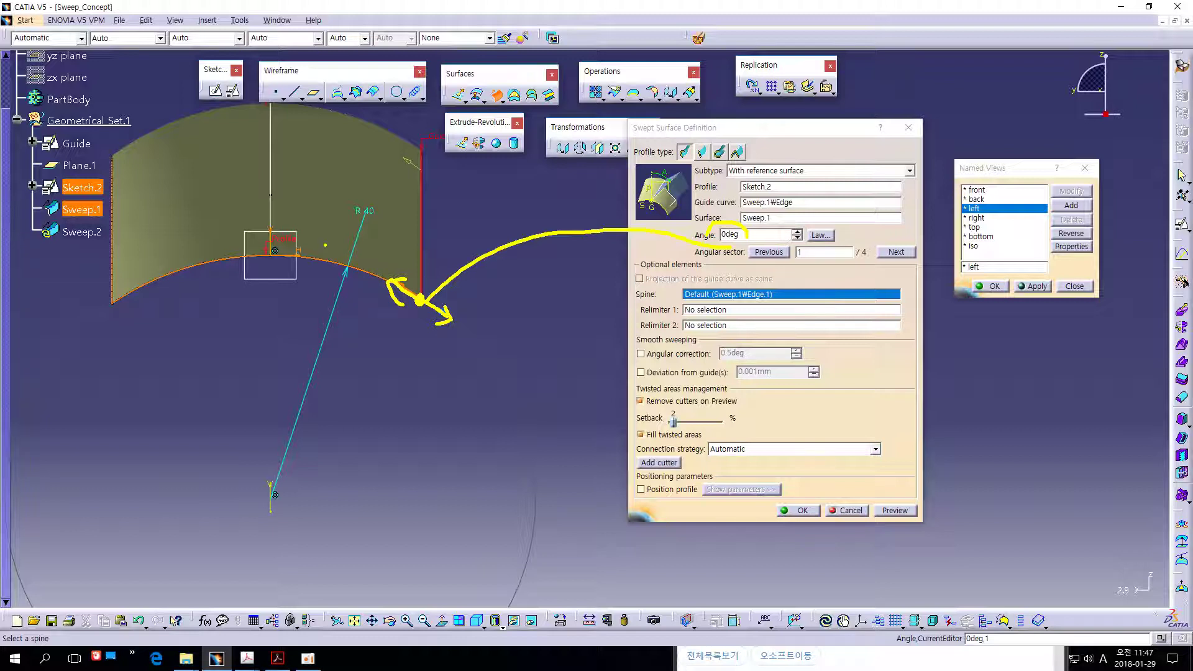
{"action": "left_click_drag", "start_coordinate": [324, 245], "coordinate": [534, 363]}
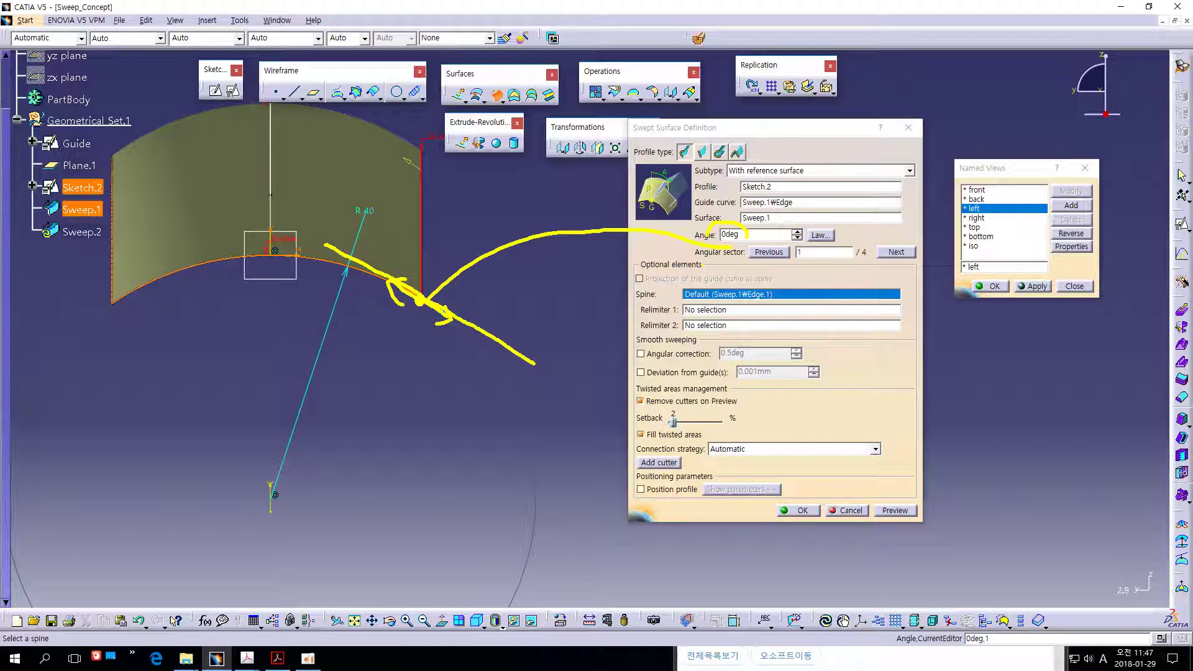
{"action": "left_click_drag", "start_coordinate": [724, 231], "coordinate": [521, 357]}
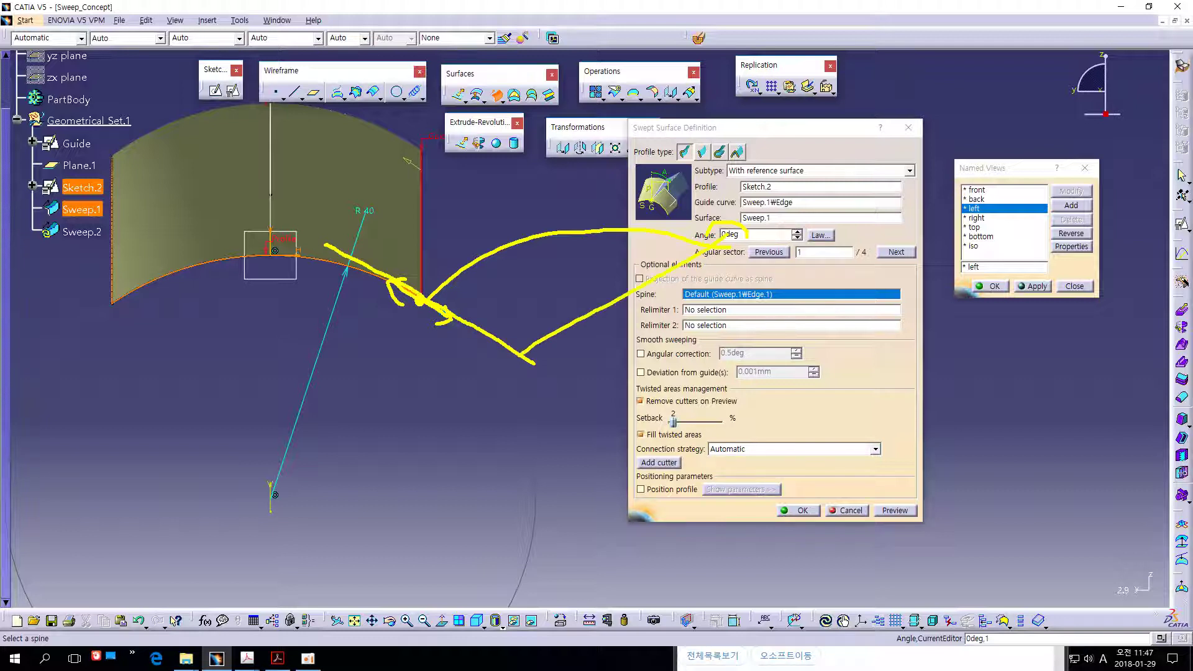
{"action": "left_click_drag", "start_coordinate": [420, 231], "coordinate": [420, 285]}
{"action": "left_click_drag", "start_coordinate": [333, 253], "coordinate": [542, 365]}
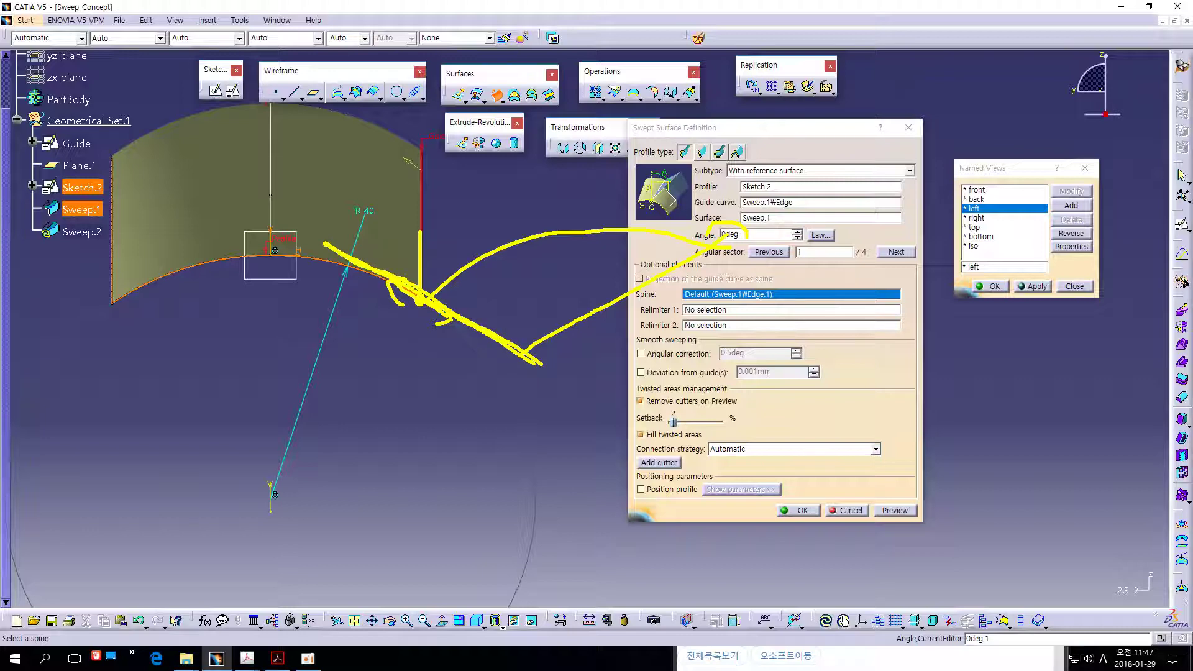
{"action": "key", "text": "Escape"}
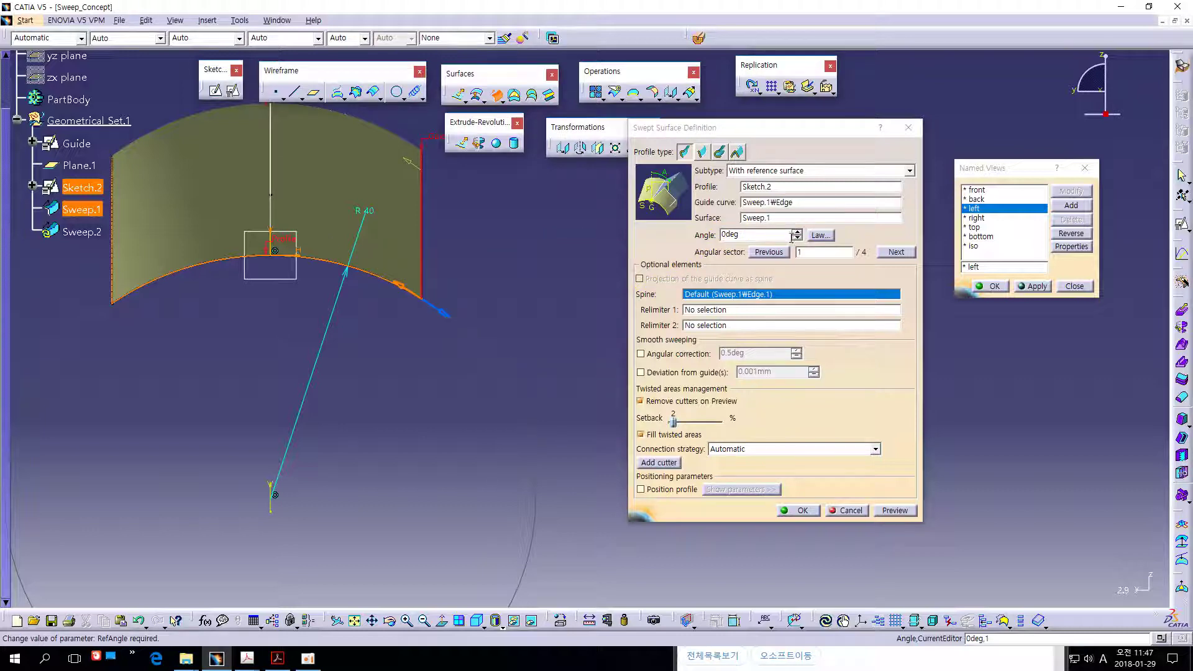
Set the sweep's angle to the reference surface to 30 degrees.
{"action": "left_click", "coordinate": [796, 233]}
{"action": "left_click_drag", "start_coordinate": [796, 236], "coordinate": [795, 234]}
{"action": "double_click", "coordinate": [748, 234]}
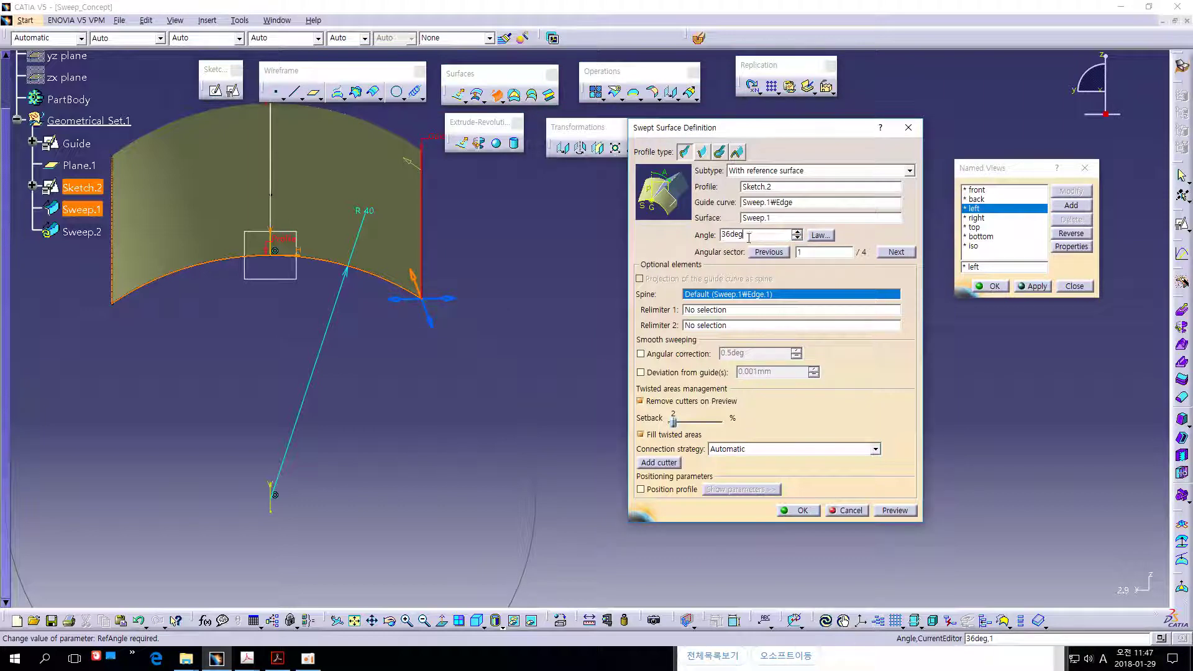
{"action": "type", "text": "30"}
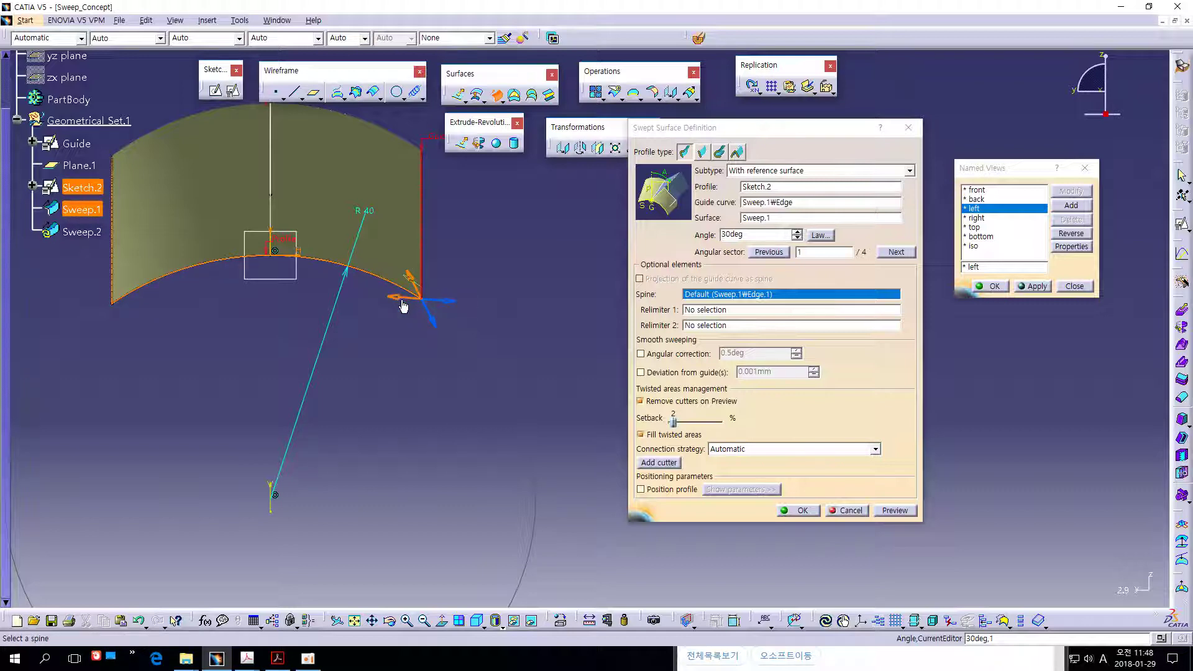
Point out the four direction arrows at the guide edge and cycle through all four angular sectors back to sector 1.
{"action": "left_click", "coordinate": [445, 301]}
{"action": "left_click", "coordinate": [436, 332]}
{"action": "left_click", "coordinate": [398, 299]}
{"action": "left_click", "coordinate": [411, 278]}
{"action": "left_click", "coordinate": [894, 252]}
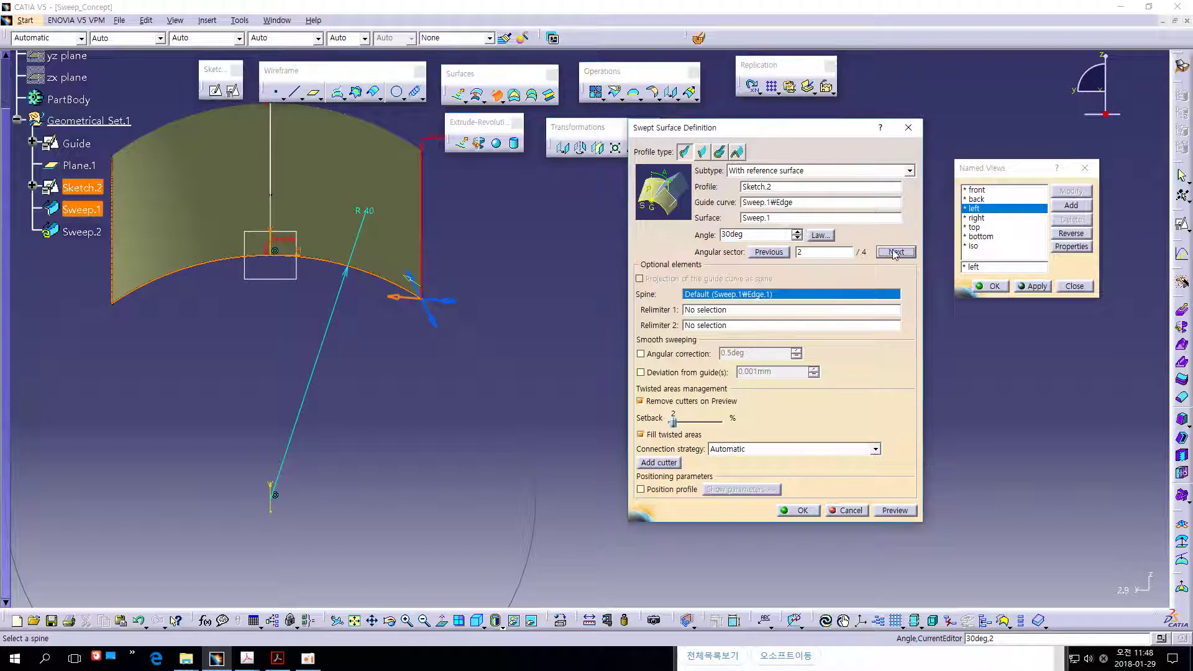
{"action": "left_click", "coordinate": [895, 252]}
{"action": "left_click", "coordinate": [895, 253]}
{"action": "left_click", "coordinate": [895, 252]}
Preview the sweep in angular sector 1, mark the reference surface setting in yellow, and clear the annotations.
{"action": "left_click", "coordinate": [907, 516]}
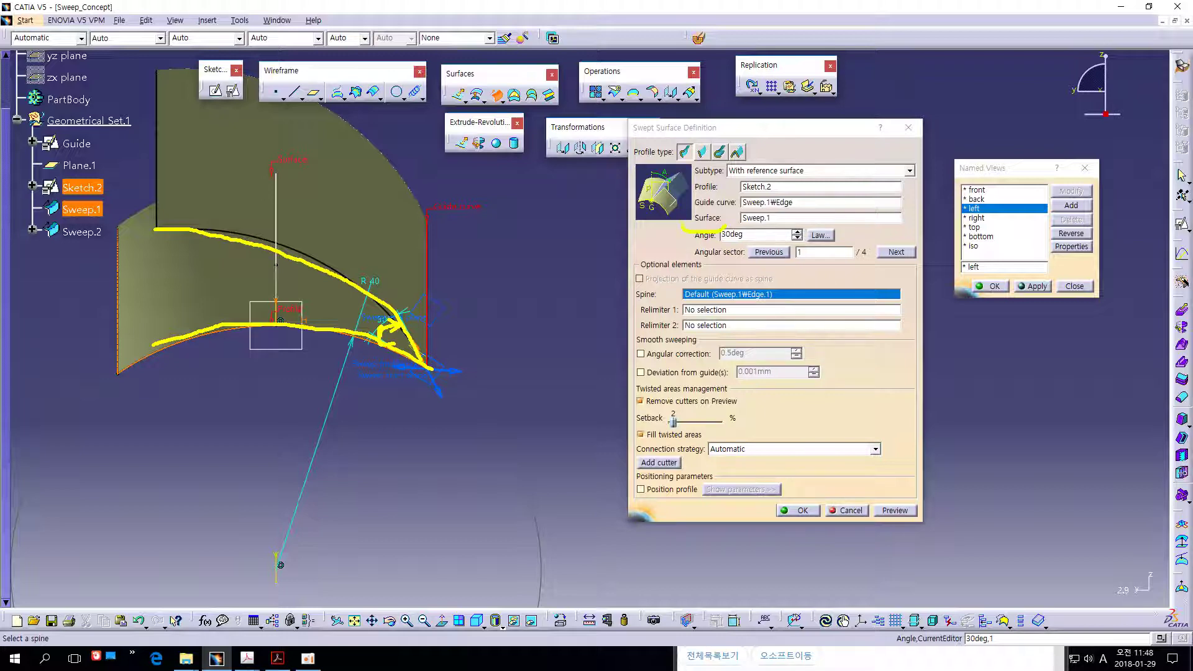
{"action": "left_click_drag", "start_coordinate": [745, 214], "coordinate": [773, 217]}
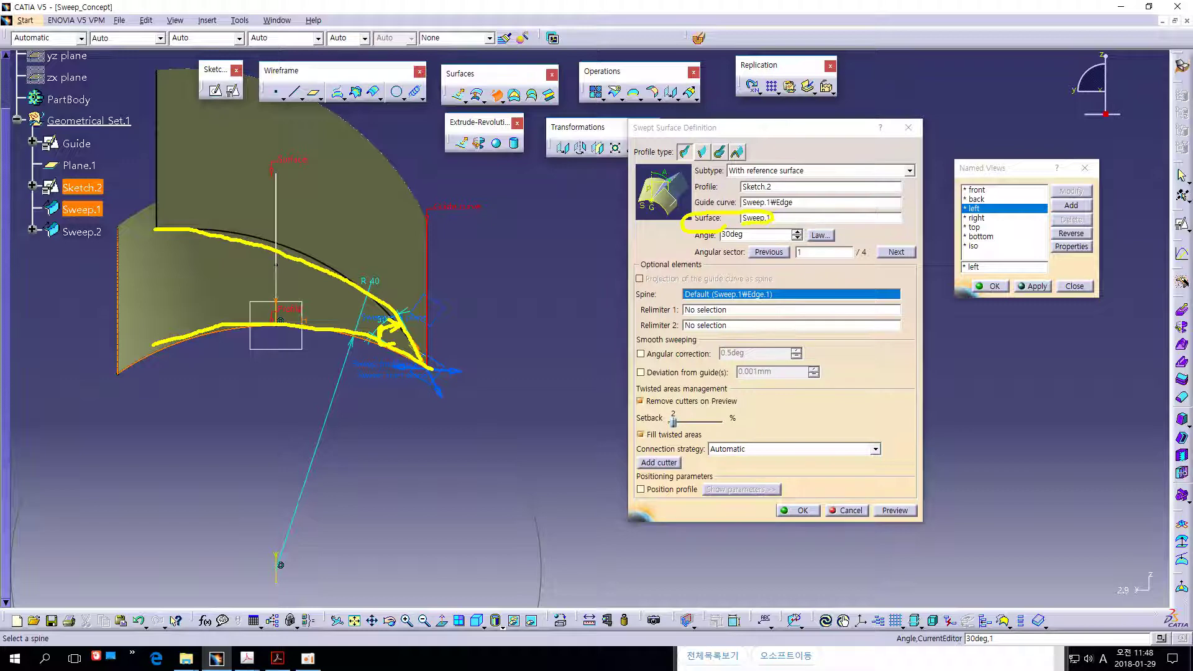
{"action": "key", "text": "Escape"}
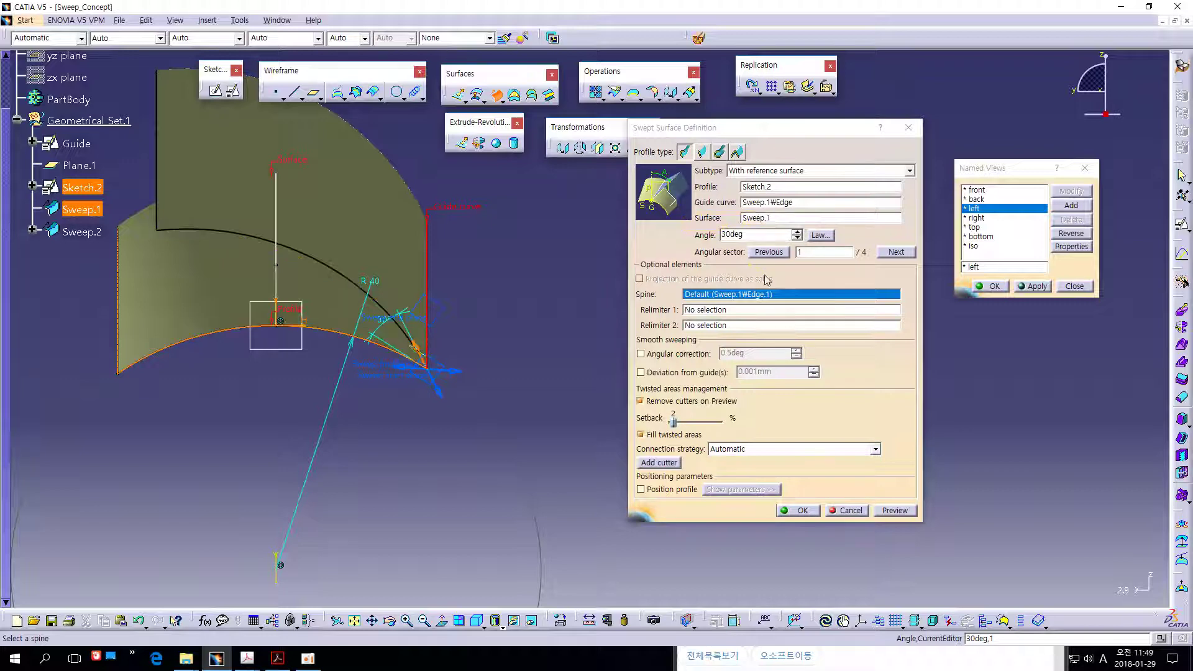
Preview the 30-degree sweep in angular sector 3 and in angular sector 4.
{"action": "left_click", "coordinate": [888, 252]}
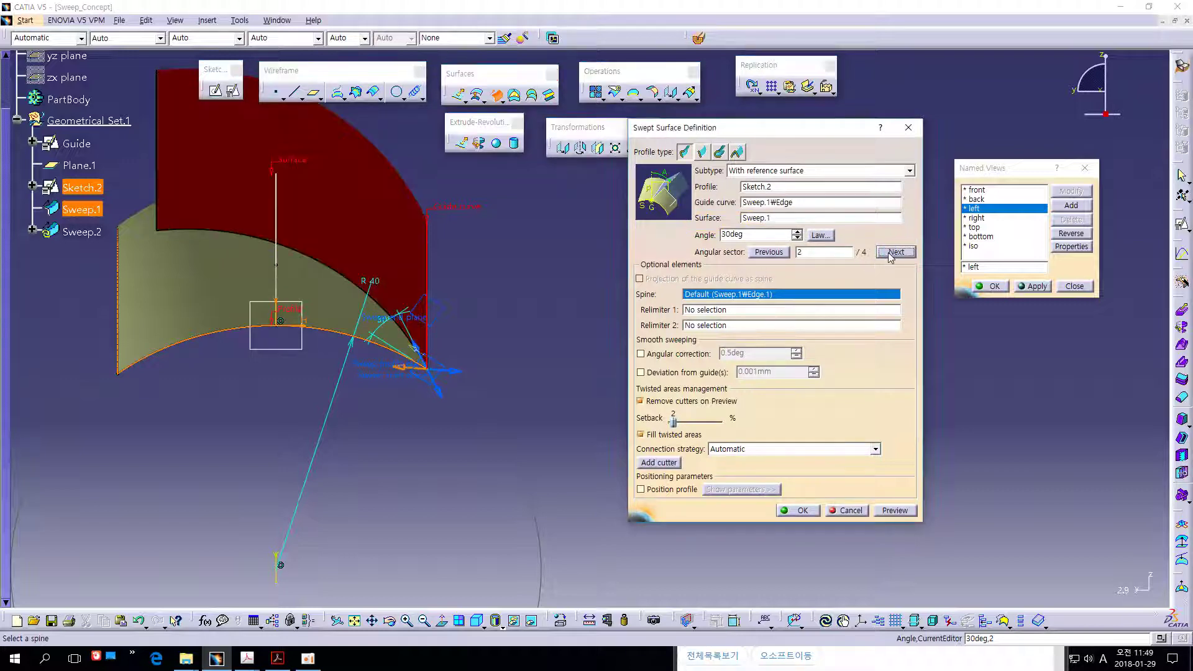
{"action": "left_click", "coordinate": [890, 253]}
{"action": "left_click", "coordinate": [896, 510]}
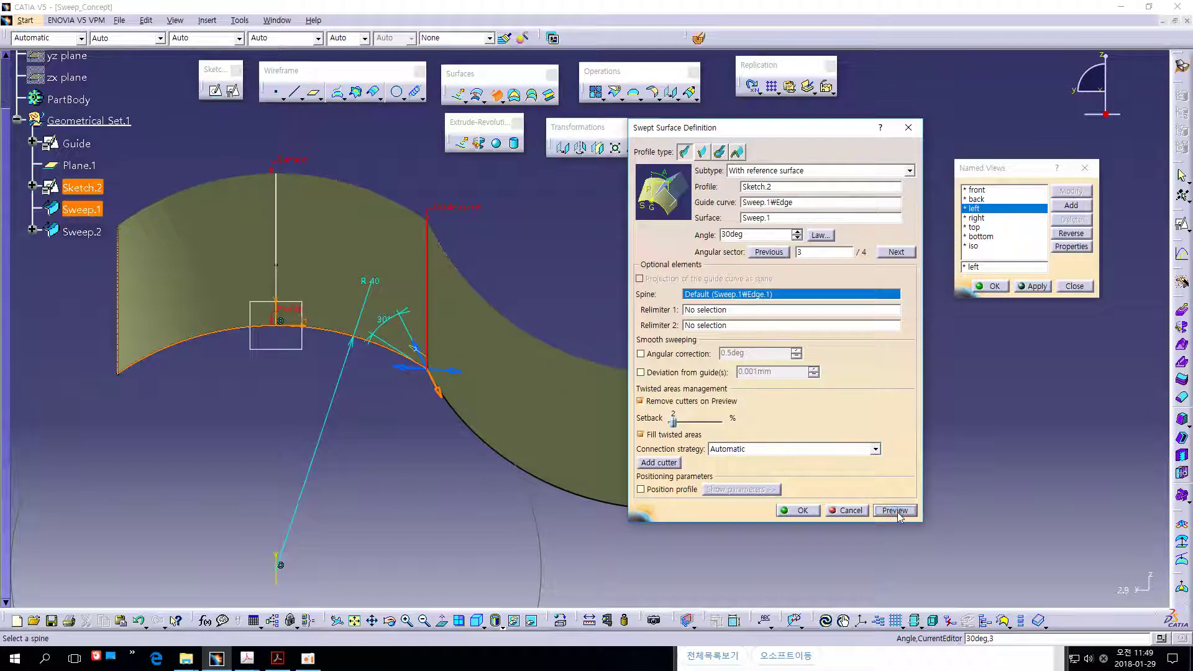
{"action": "middle_click_drag", "start_coordinate": [545, 301], "coordinate": [466, 309]}
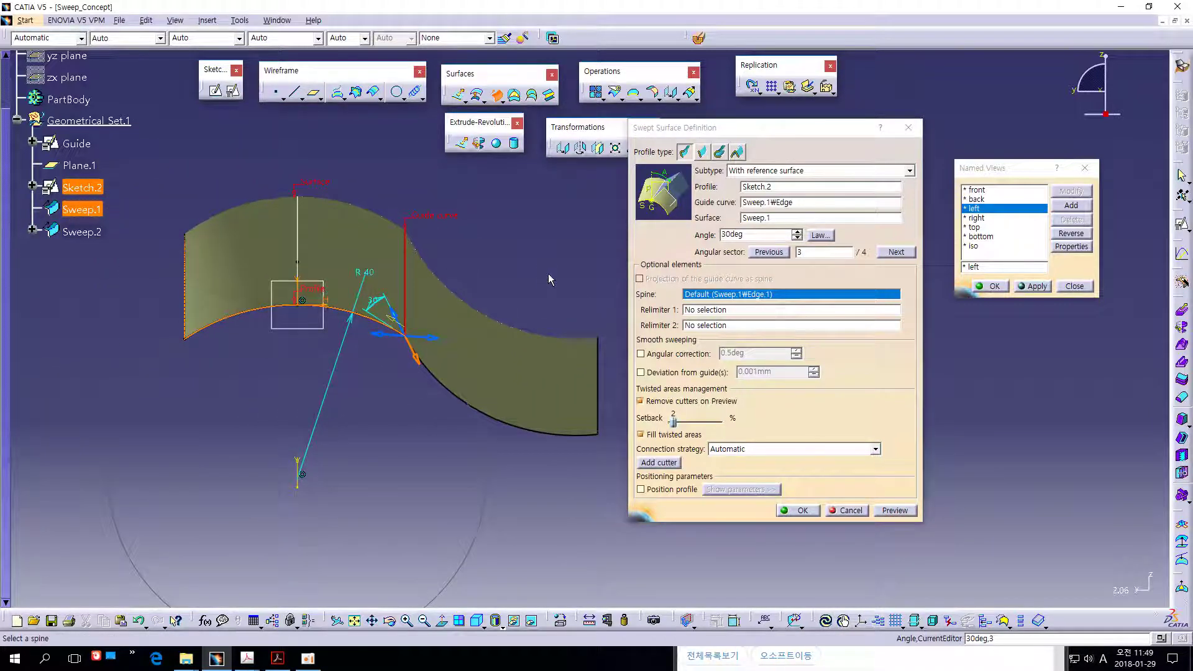
{"action": "left_click", "coordinate": [901, 255]}
{"action": "left_click", "coordinate": [889, 513]}
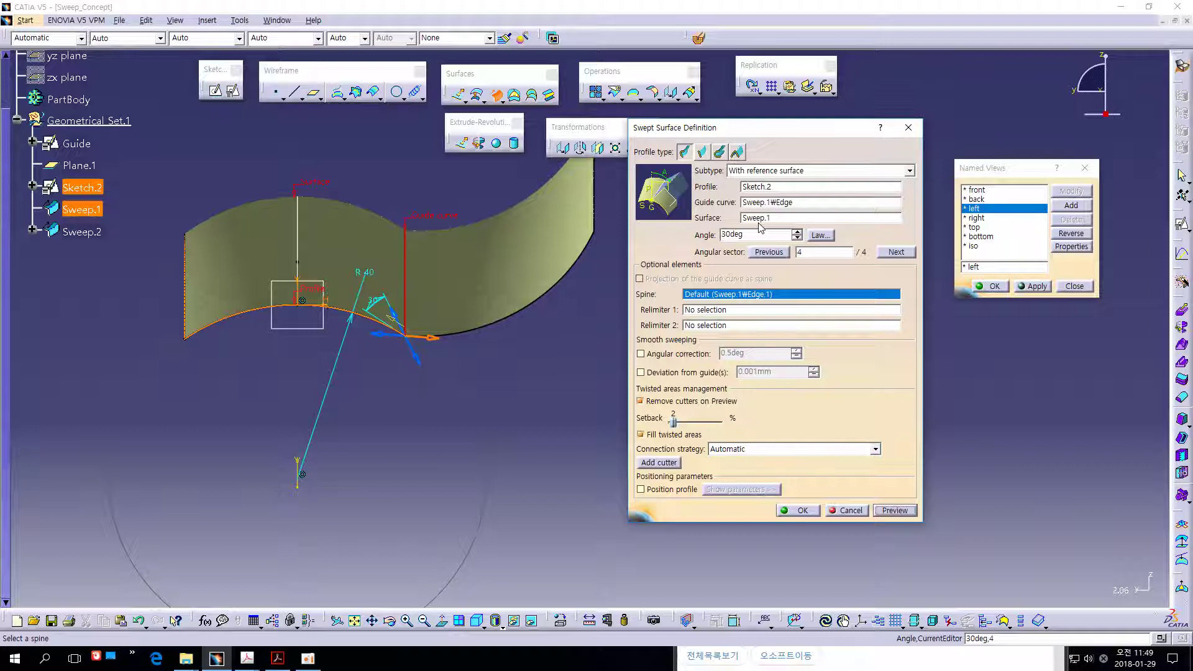
Return the sweep to angular sector 1, preview it, and create the swept surface.
{"action": "left_click", "coordinate": [895, 252]}
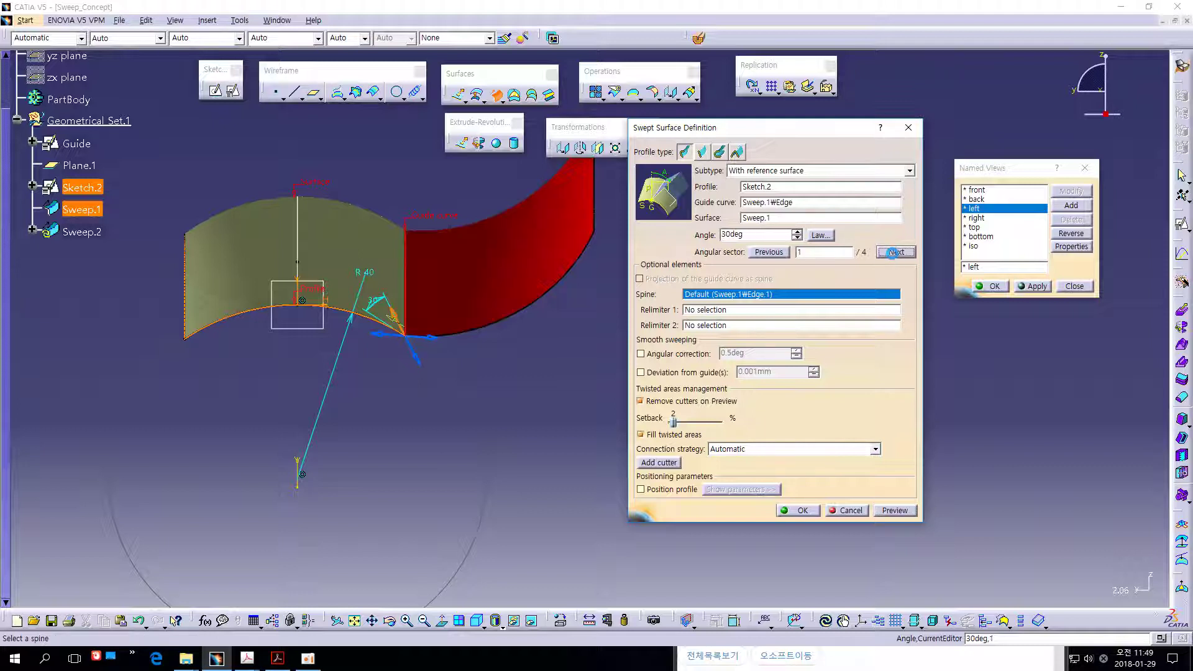
{"action": "left_click", "coordinate": [894, 512]}
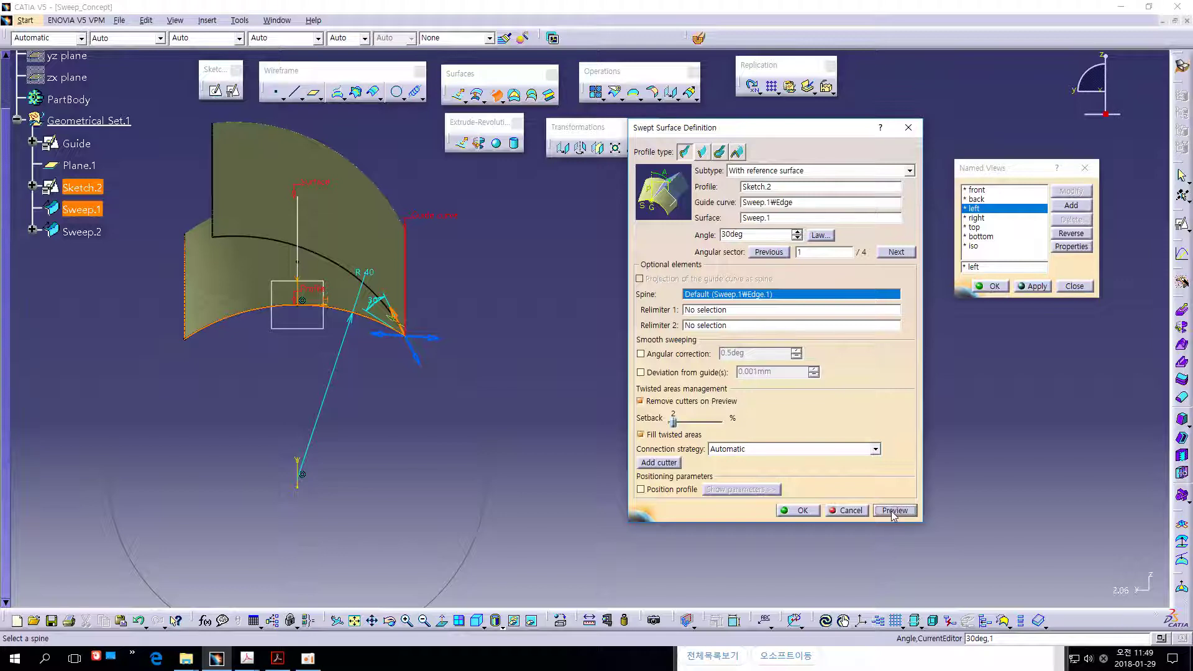
{"action": "left_click", "coordinate": [805, 508]}
{"action": "middle_click_drag", "start_coordinate": [538, 361], "coordinate": [511, 398]}
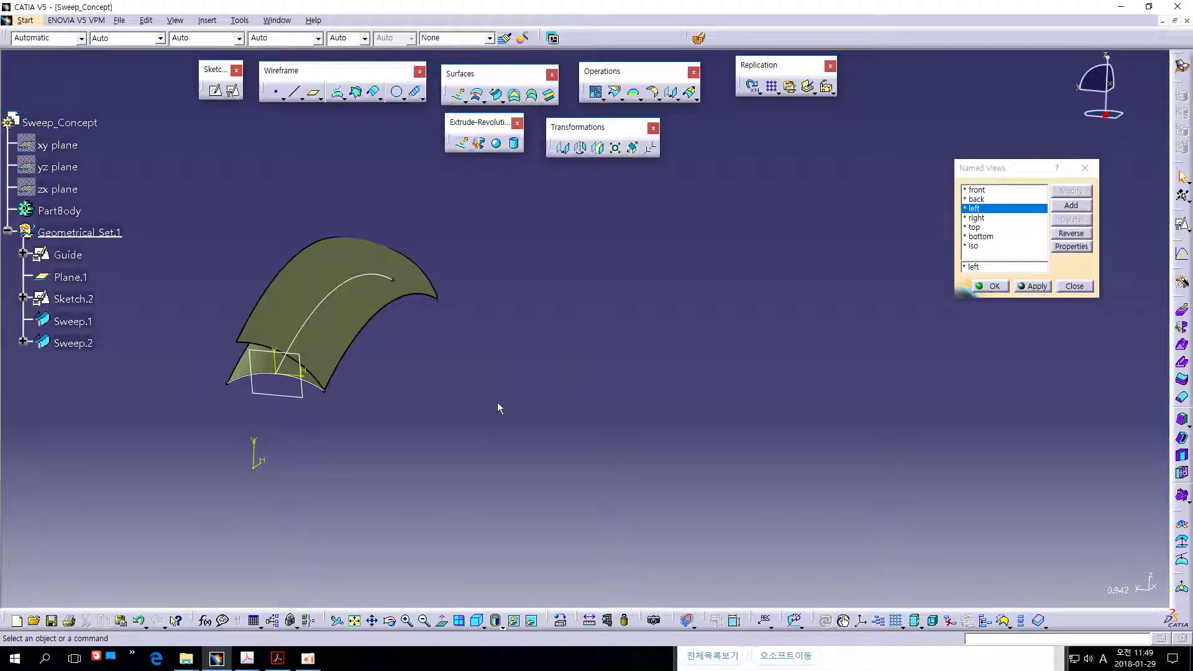
Open a new swept surface definition, examine the subtypes available for the explicit profile, and cancel it.
{"action": "left_click", "coordinate": [495, 93]}
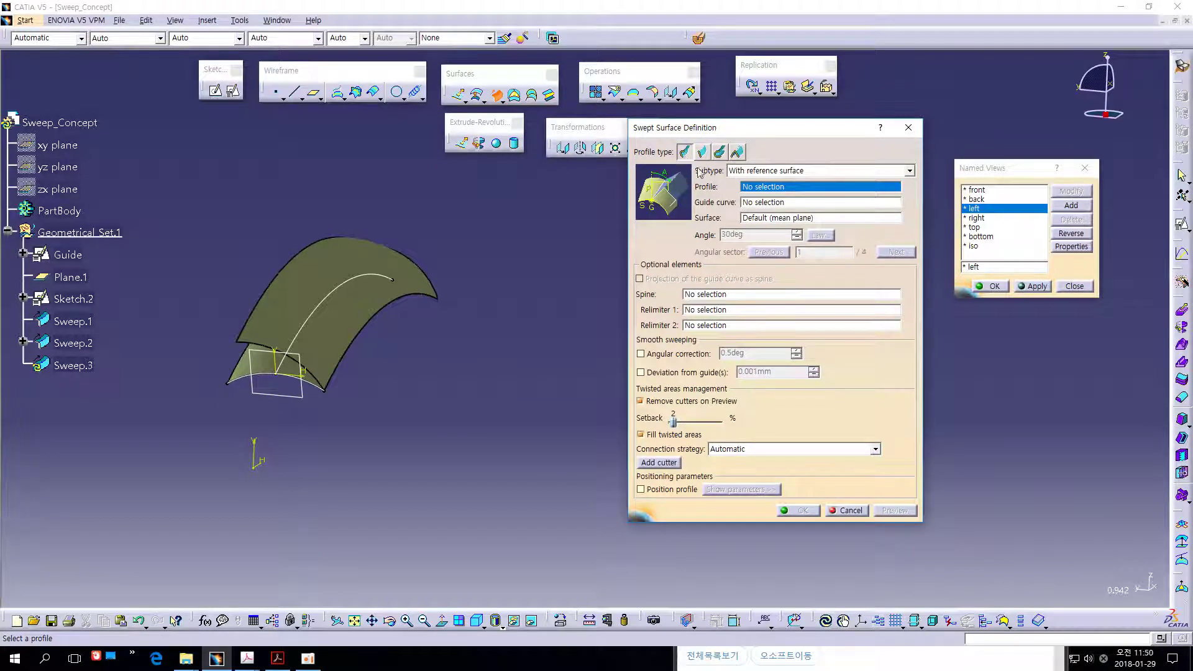
{"action": "left_click", "coordinate": [745, 171]}
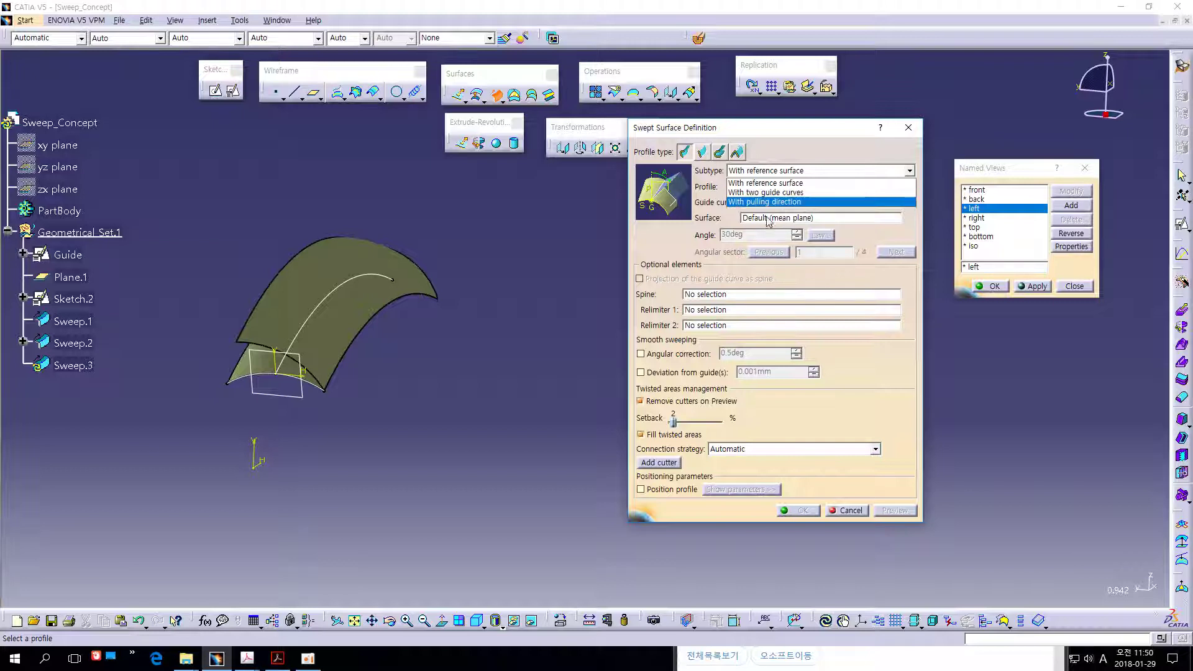
{"action": "left_click", "coordinate": [842, 510]}
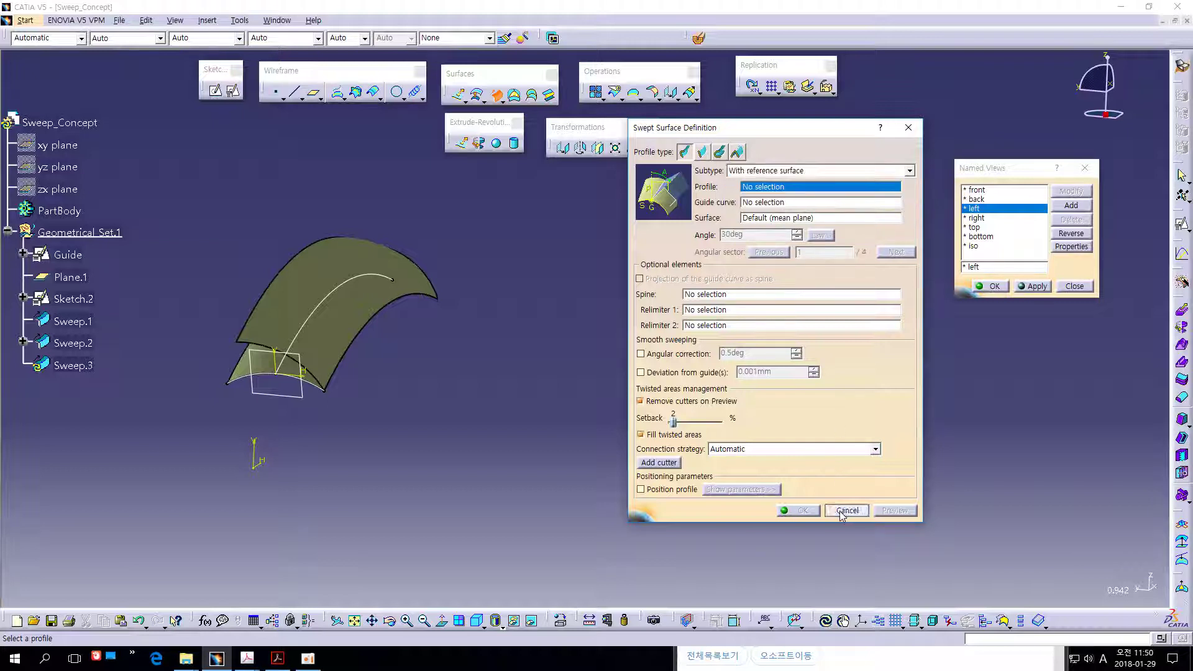
Cancel the new swept surface definition and switch the model to the left named view.
{"action": "left_click", "coordinate": [840, 511]}
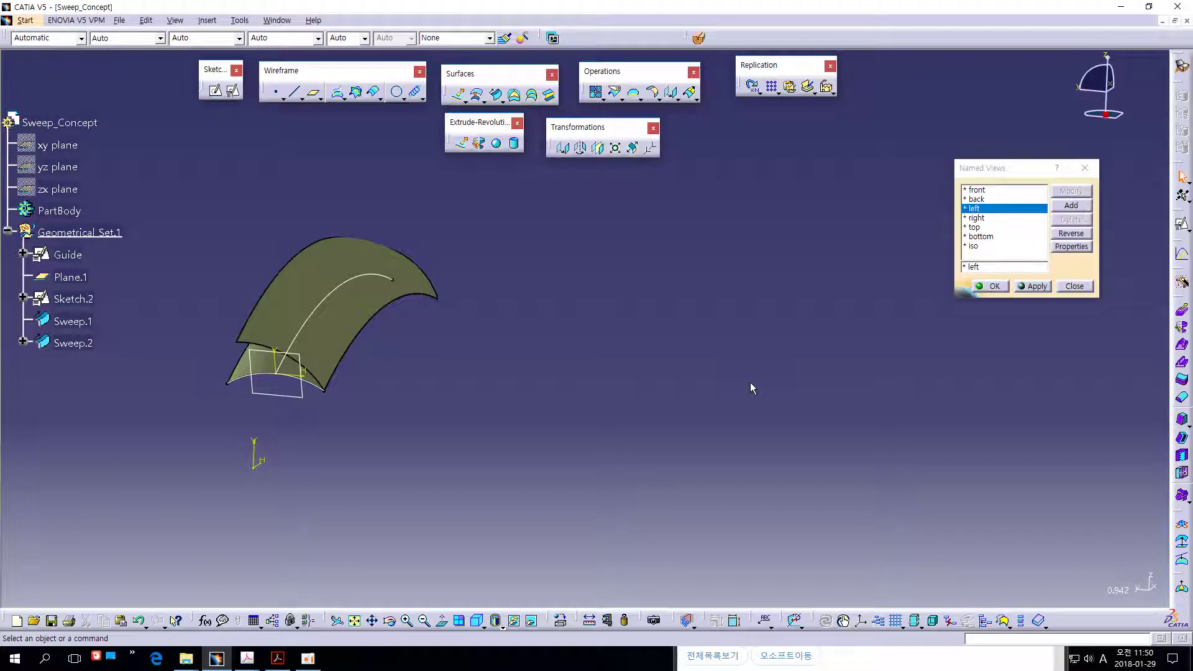
{"action": "middle_click_drag", "start_coordinate": [758, 391], "coordinate": [691, 350]}
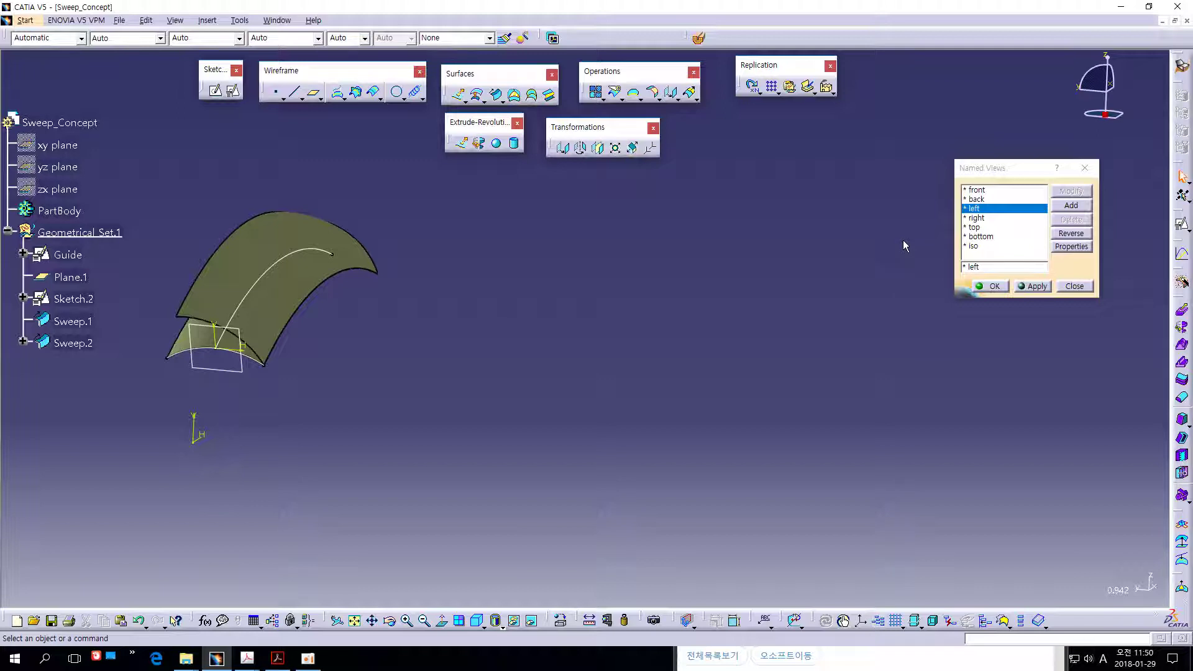
{"action": "left_click", "coordinate": [977, 207]}
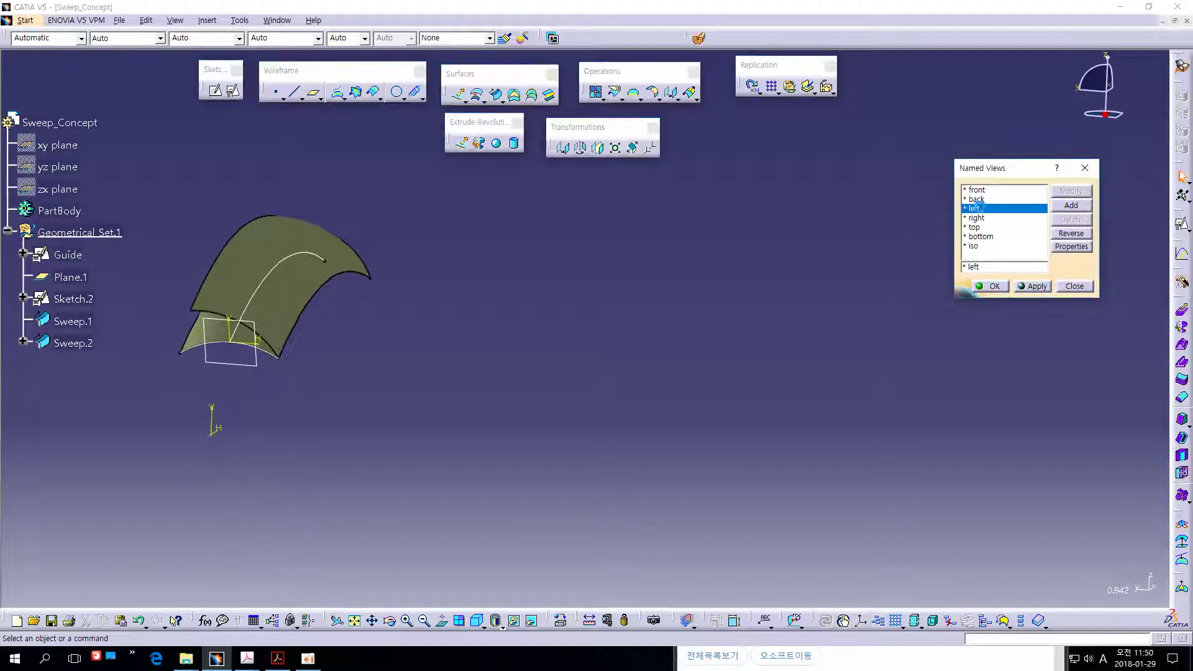
{"action": "left_click", "coordinate": [728, 348]}
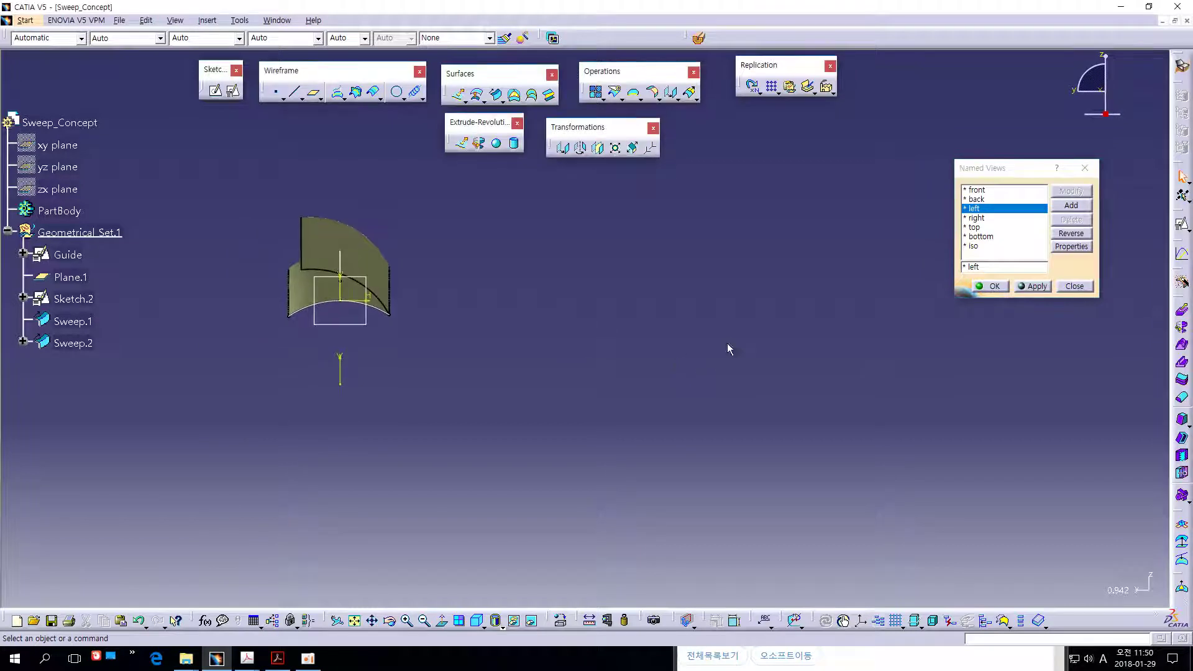
Show the hidden yz, xy and zx reference planes in the model.
{"action": "left_click", "coordinate": [66, 167]}
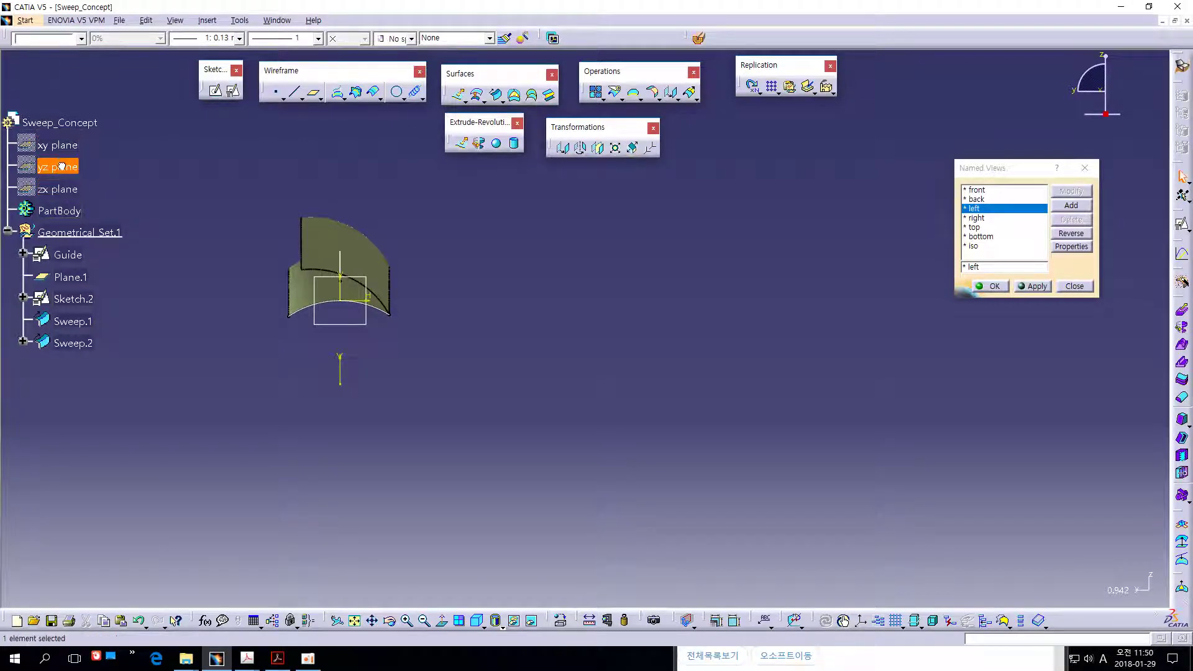
{"action": "left_click", "coordinate": [69, 167]}
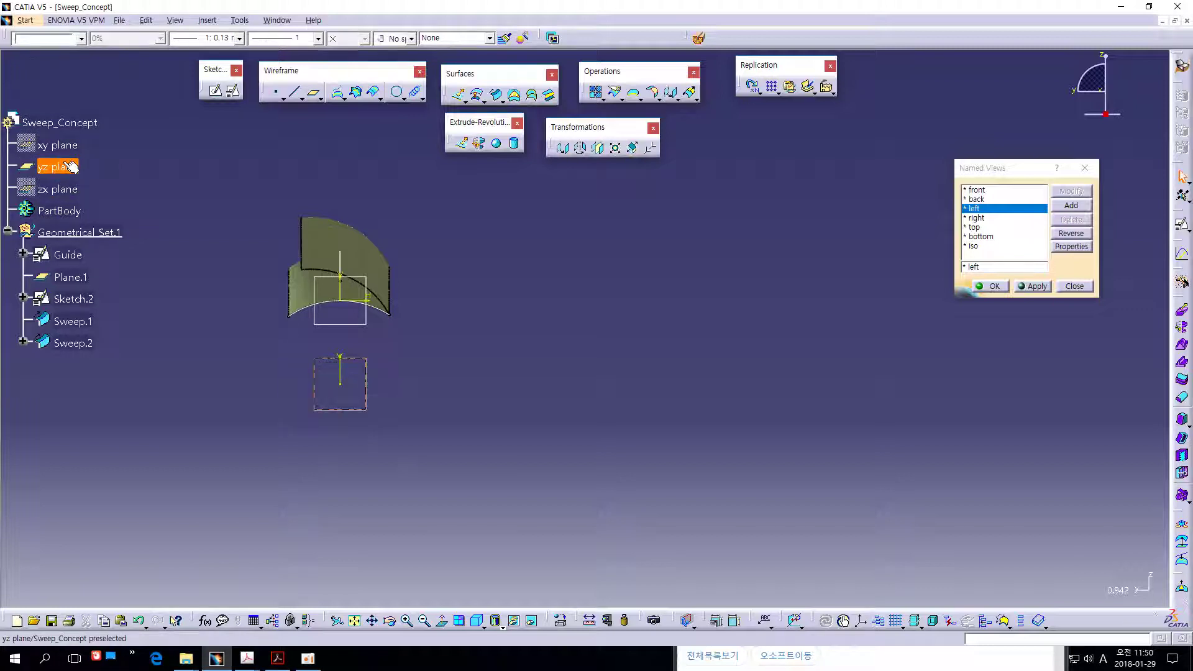
{"action": "left_click", "coordinate": [57, 145]}
{"action": "left_click", "coordinate": [57, 189]}
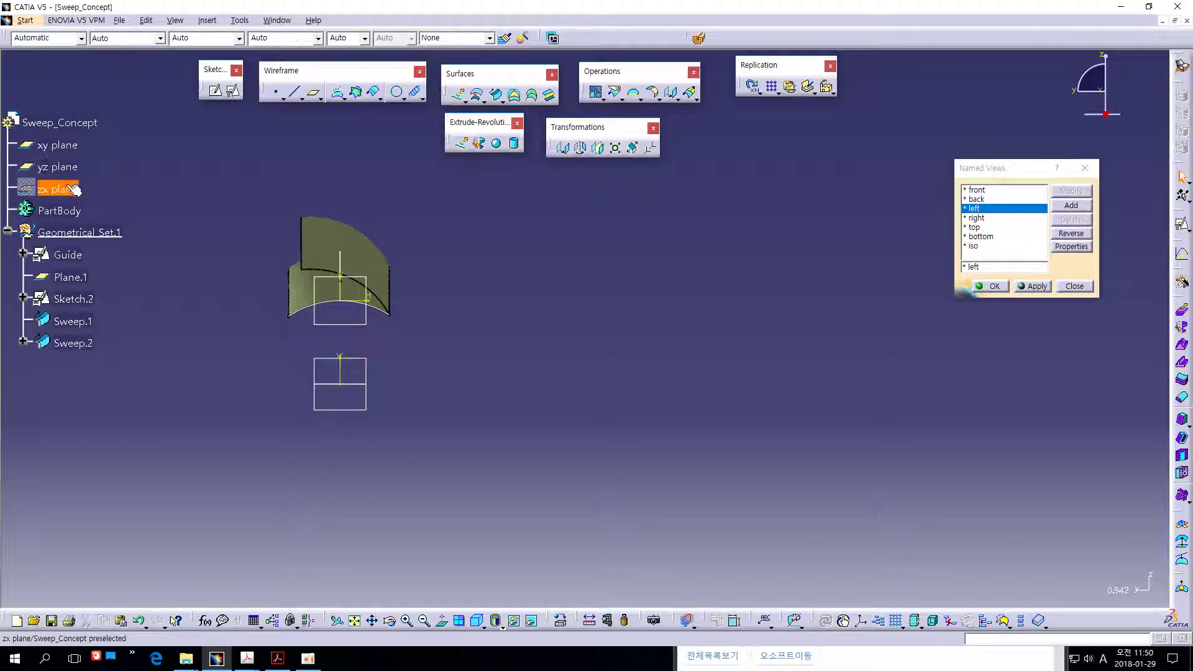
{"action": "left_click", "coordinate": [56, 146]}
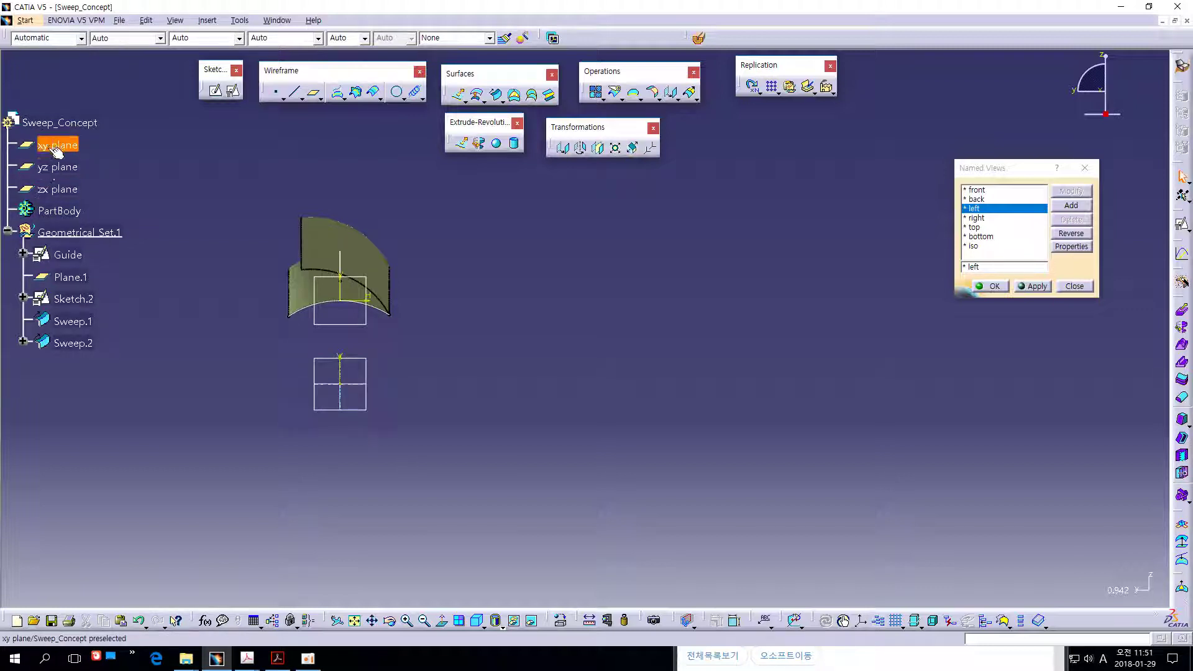
Create a positioned sketch on the yz plane with the H direction reversed.
{"action": "left_click", "coordinate": [70, 168]}
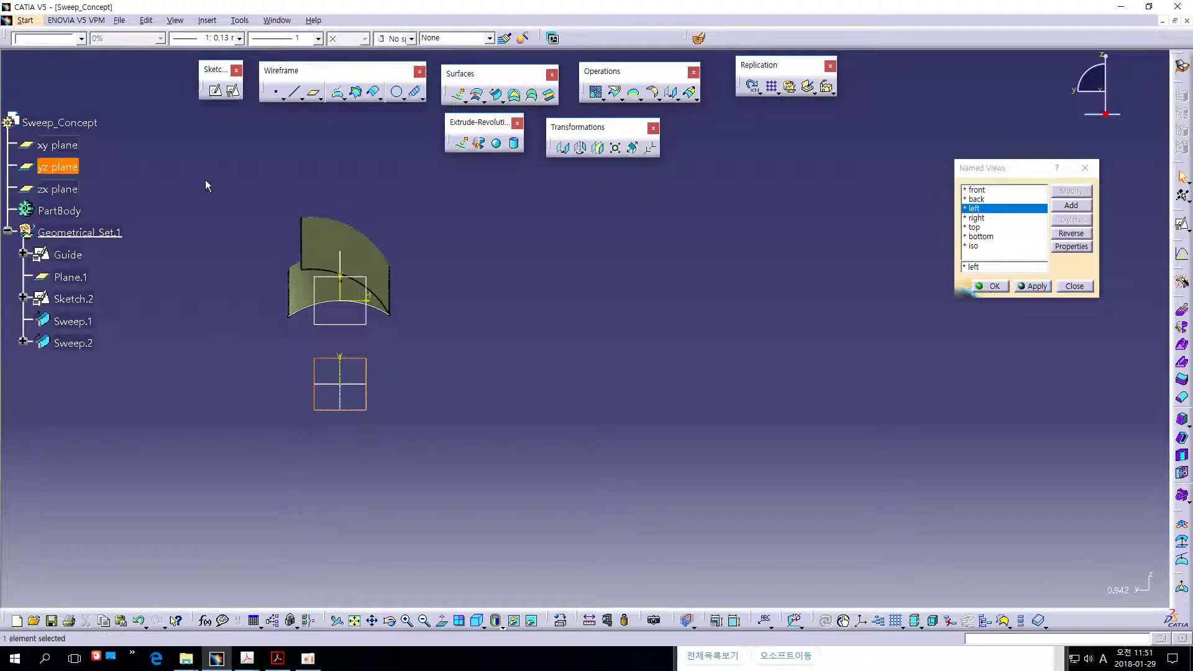
{"action": "left_click", "coordinate": [232, 92]}
{"action": "middle_click_drag", "start_coordinate": [416, 410], "coordinate": [504, 399]}
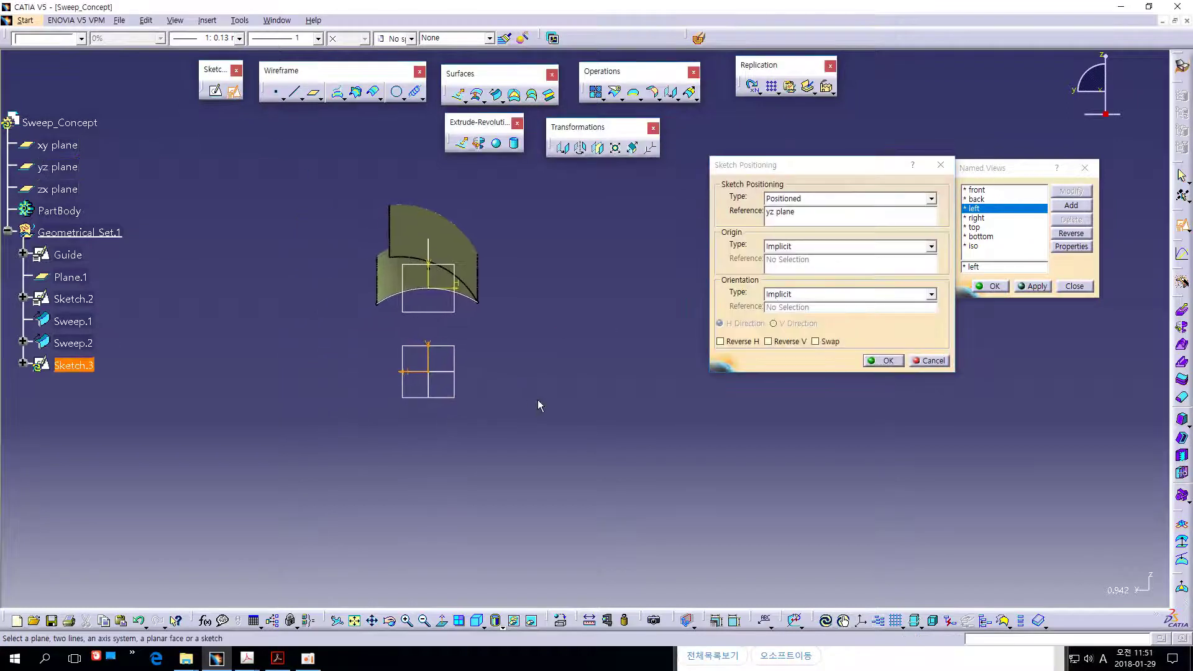
{"action": "left_click", "coordinate": [740, 342]}
{"action": "left_click", "coordinate": [883, 361]}
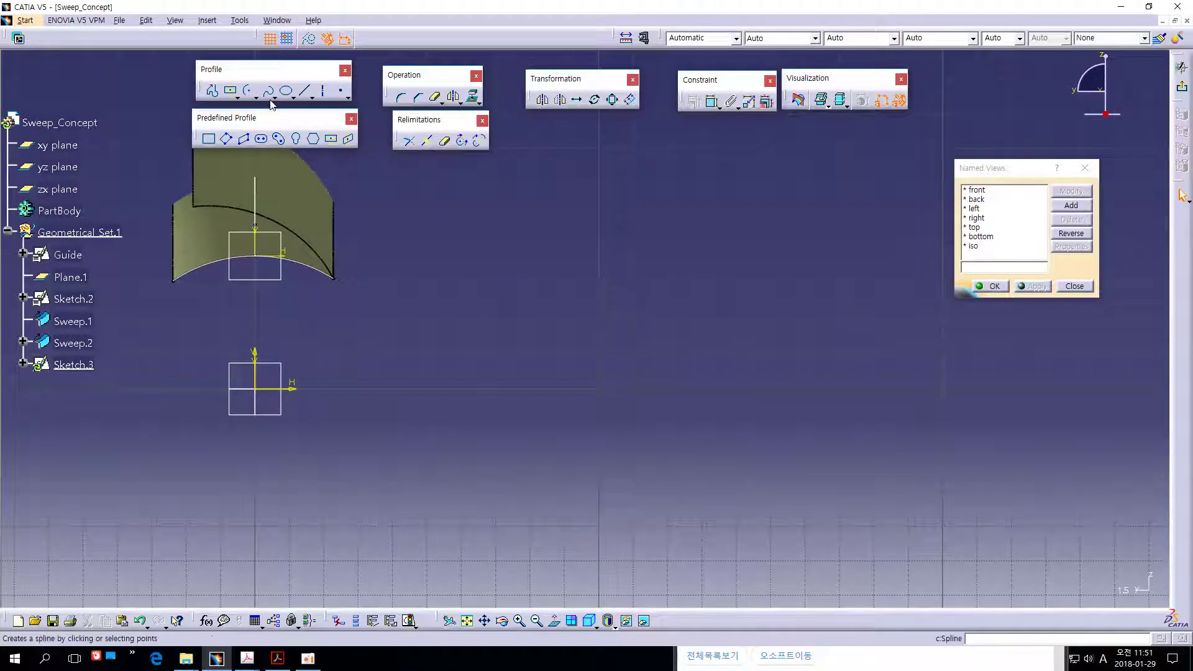
Sketch an upper half-circle arc of about 49 mm radius, centred on the H axis about 157 mm from the origin on its positive side.
{"action": "left_click", "coordinate": [250, 92]}
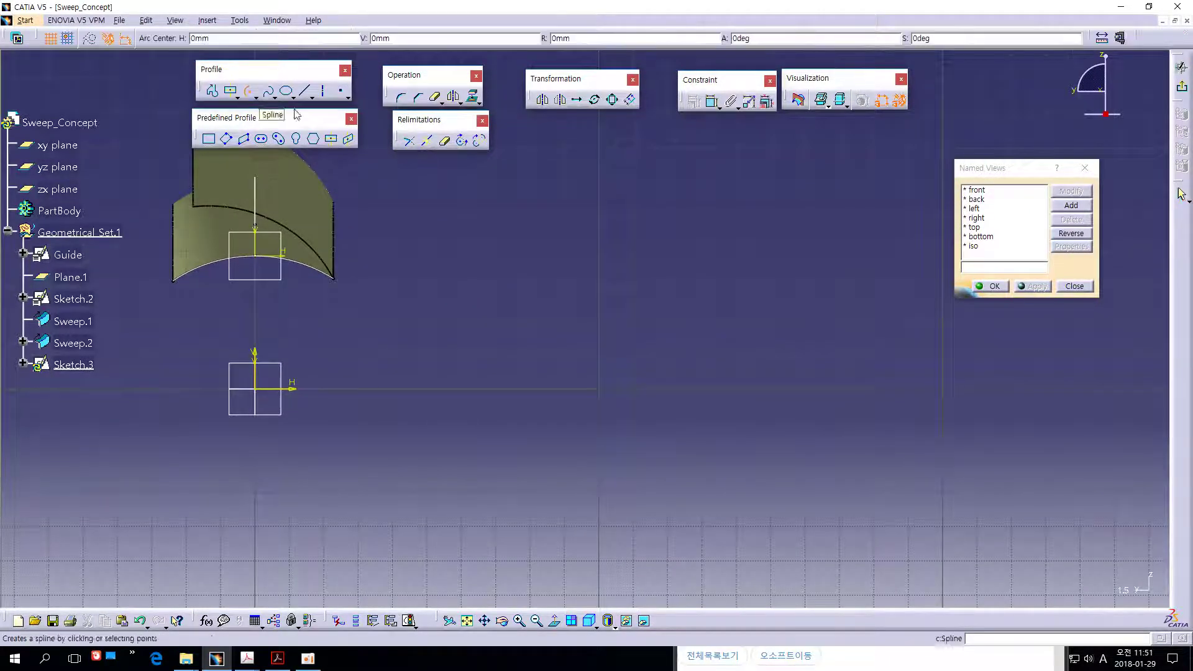
{"action": "middle_click_drag", "start_coordinate": [665, 297], "coordinate": [660, 346]}
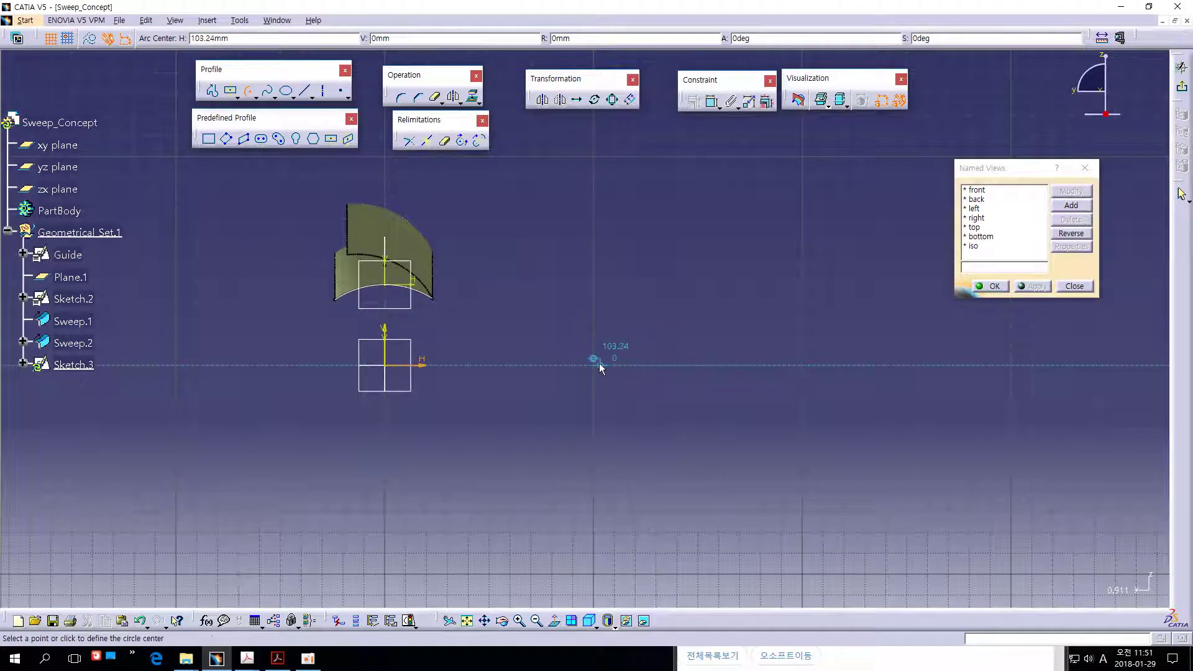
{"action": "left_click", "coordinate": [713, 365]}
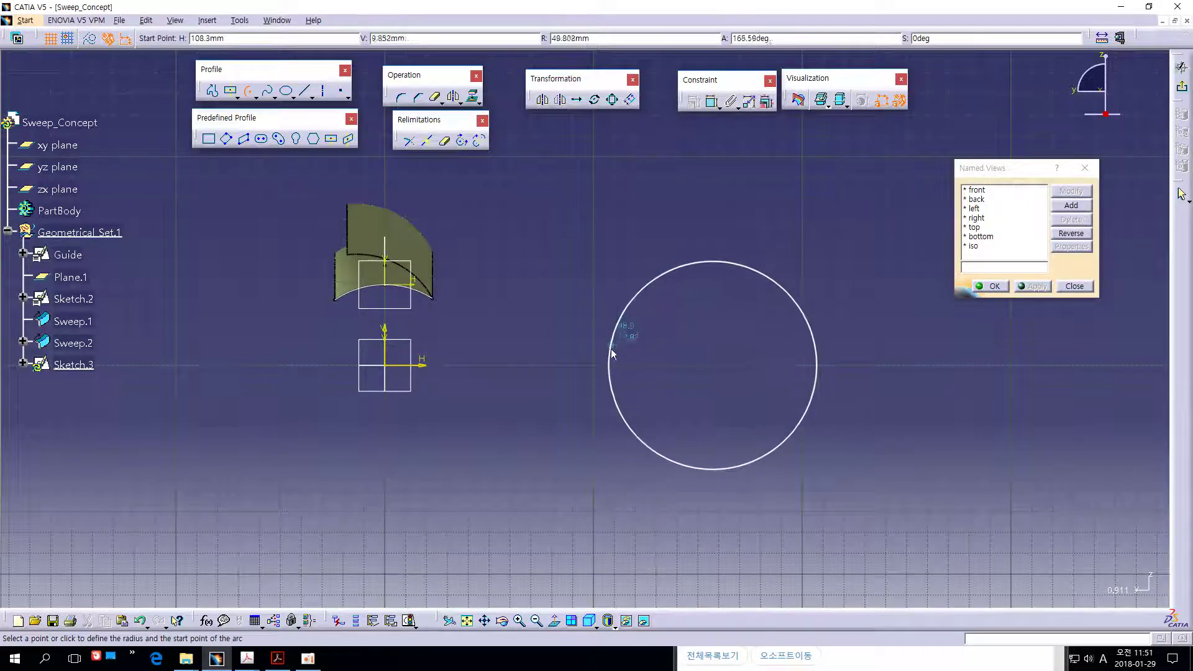
{"action": "left_click", "coordinate": [610, 366]}
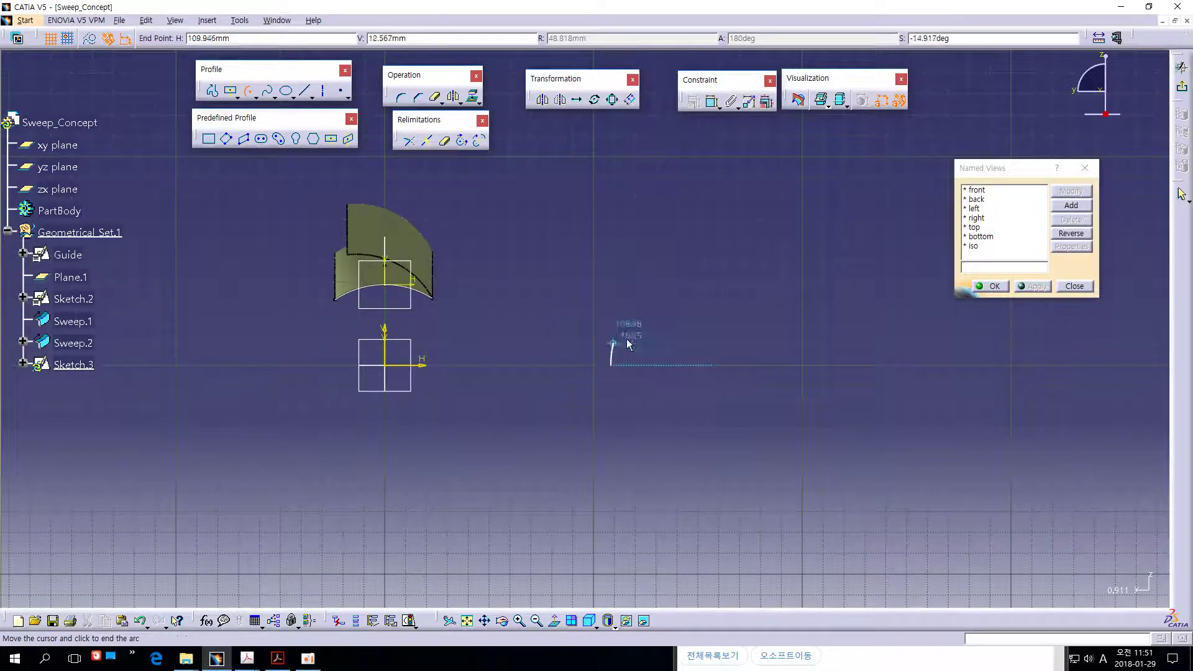
{"action": "left_click", "coordinate": [815, 362]}
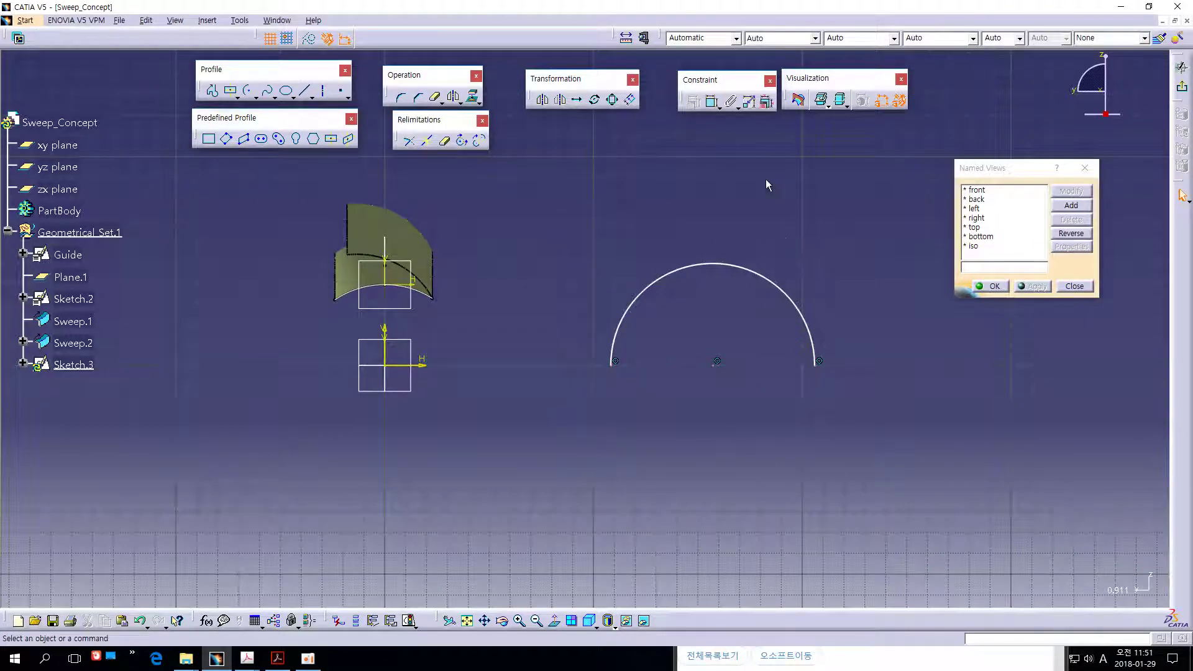
Dimension the distance from the arc's centre to the V axis and set it to 150 mm.
{"action": "left_click", "coordinate": [712, 100]}
{"action": "middle_click_drag", "start_coordinate": [745, 191], "coordinate": [799, 234]}
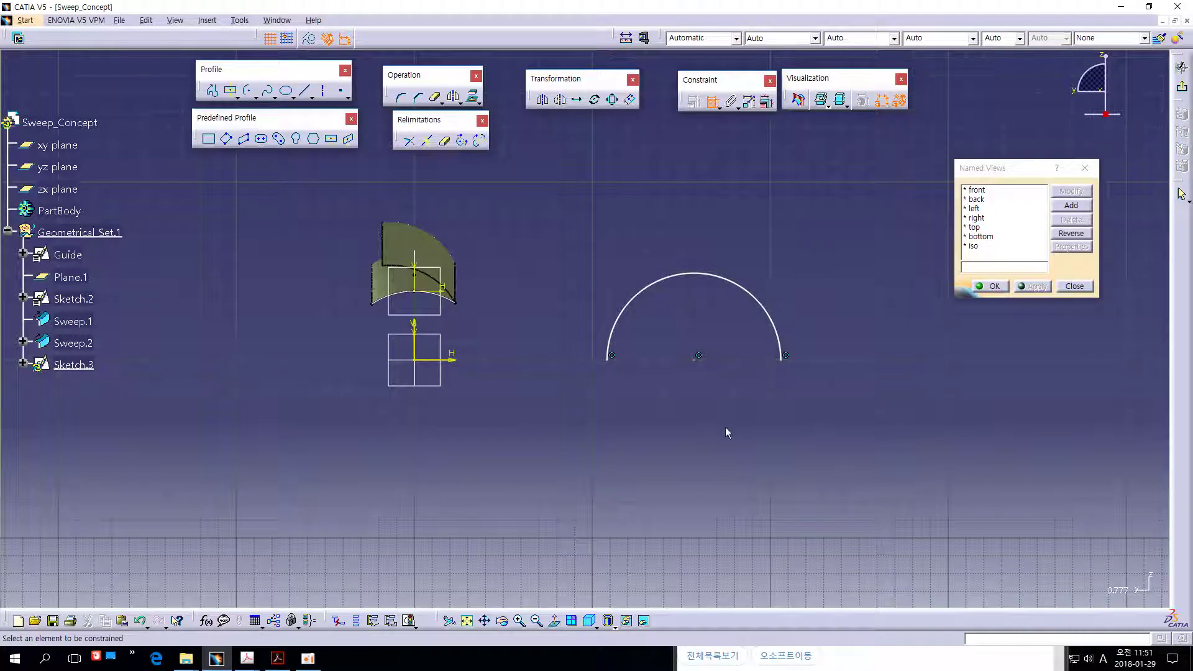
{"action": "left_click", "coordinate": [696, 359]}
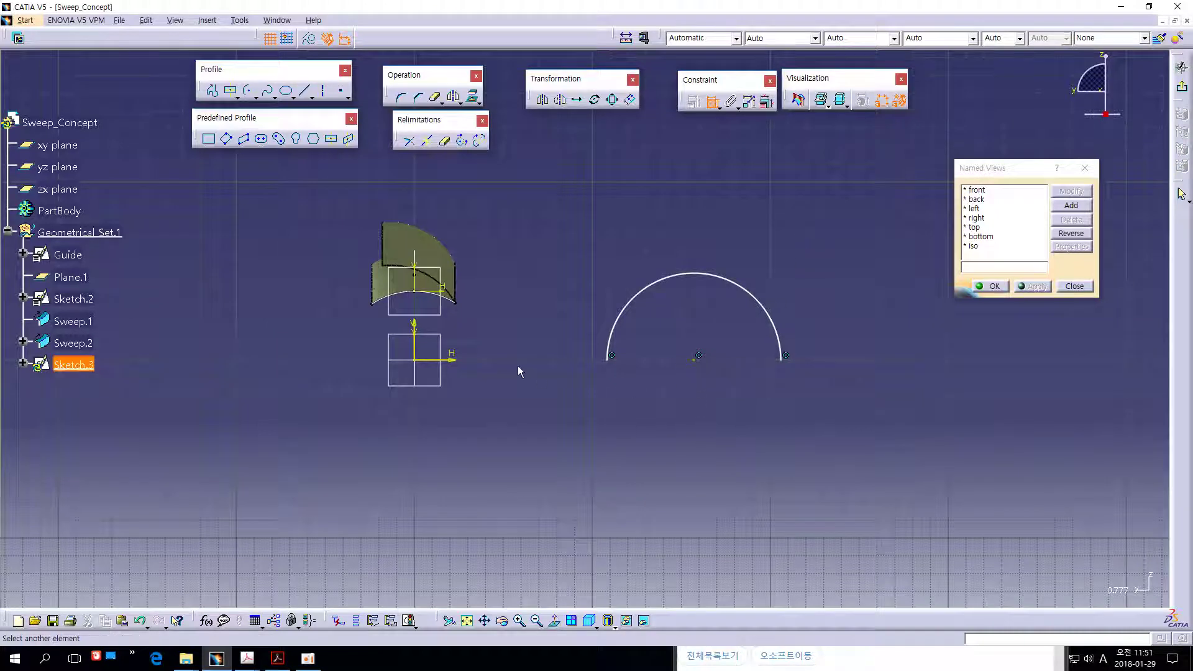
{"action": "left_click", "coordinate": [413, 344]}
{"action": "left_click", "coordinate": [596, 441]}
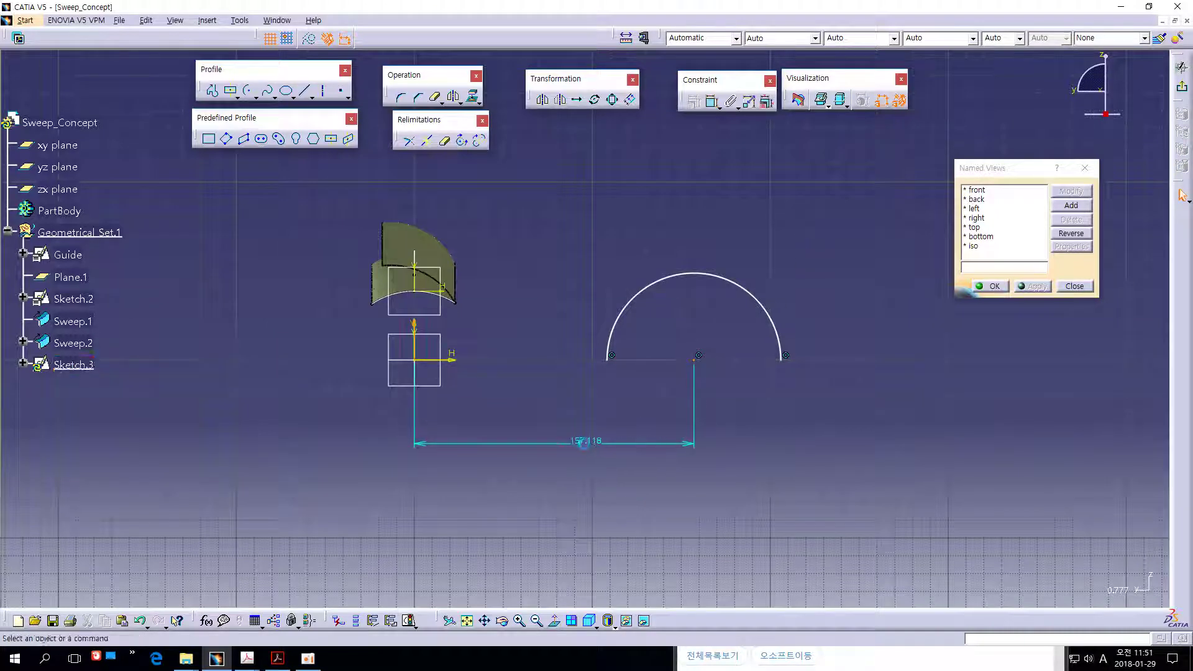
{"action": "left_click", "coordinate": [593, 441]}
{"action": "type", "text": "150"}
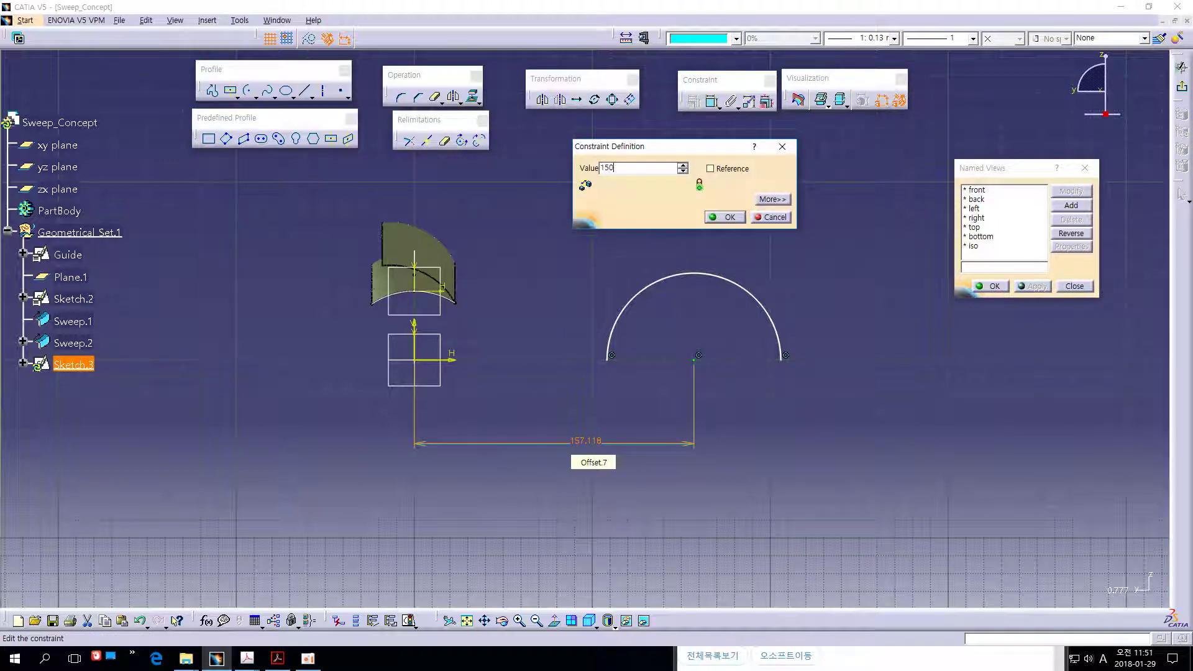
{"action": "key", "text": "Return"}
{"action": "left_click", "coordinate": [796, 474]}
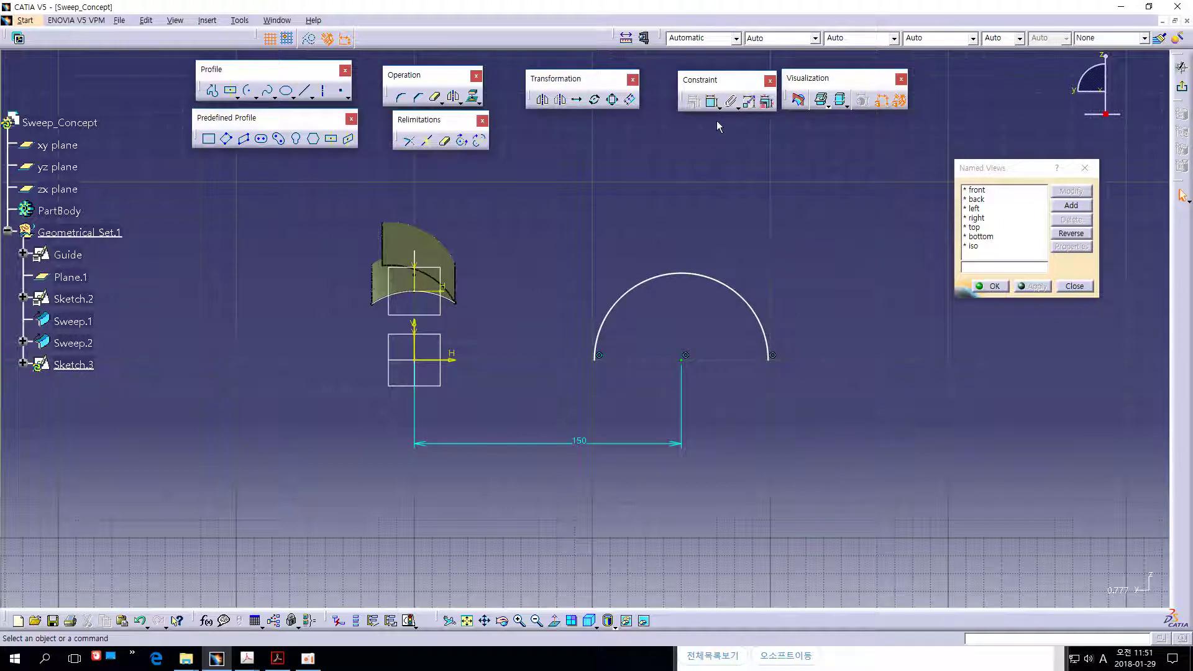
Add a radius constraint to the arc, set it to 35 mm, and exit the sketch.
{"action": "left_click", "coordinate": [712, 101]}
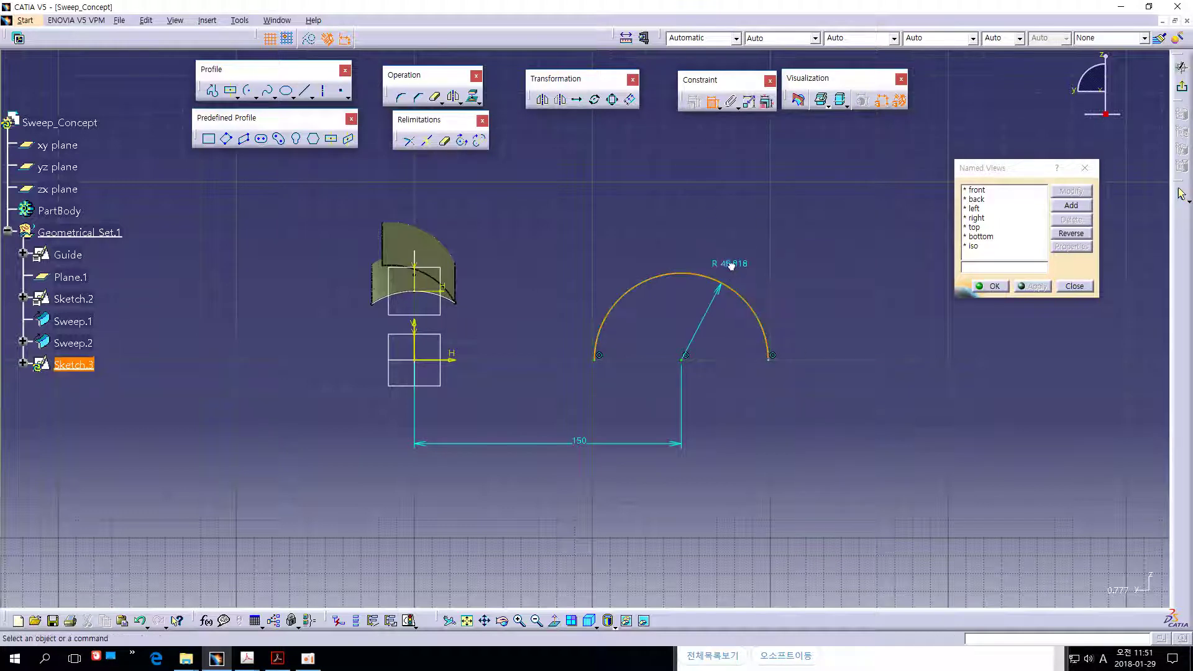
{"action": "left_click", "coordinate": [731, 265]}
{"action": "double_click", "coordinate": [731, 265]}
{"action": "type", "text": "35"}
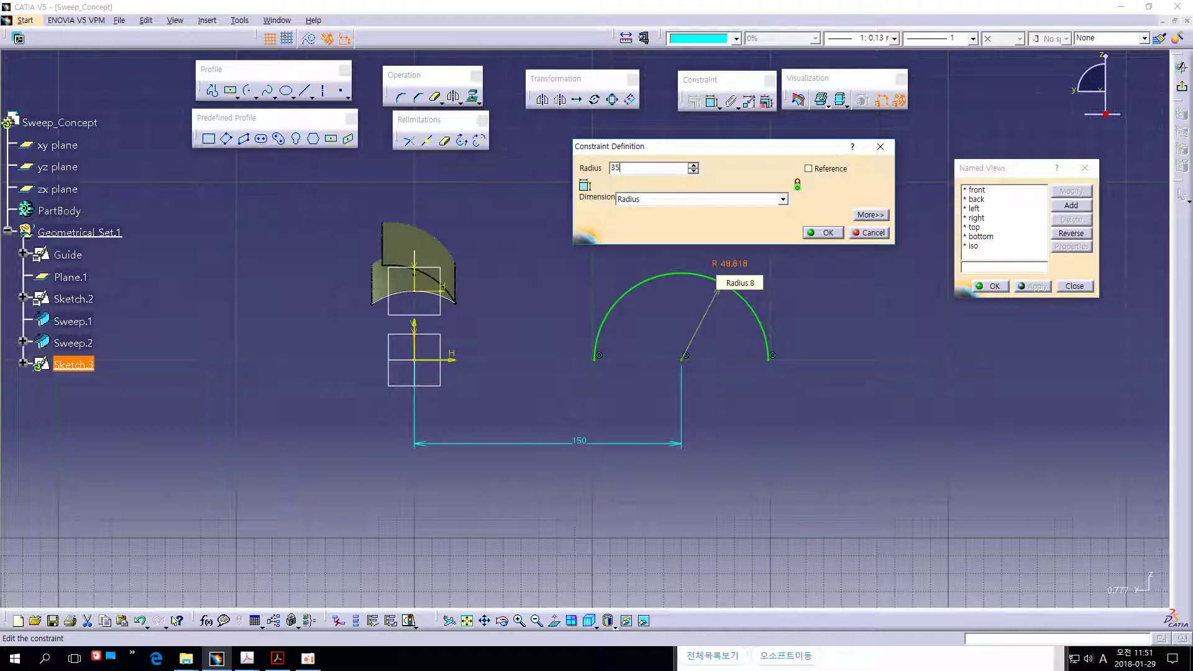
{"action": "key", "text": "Return"}
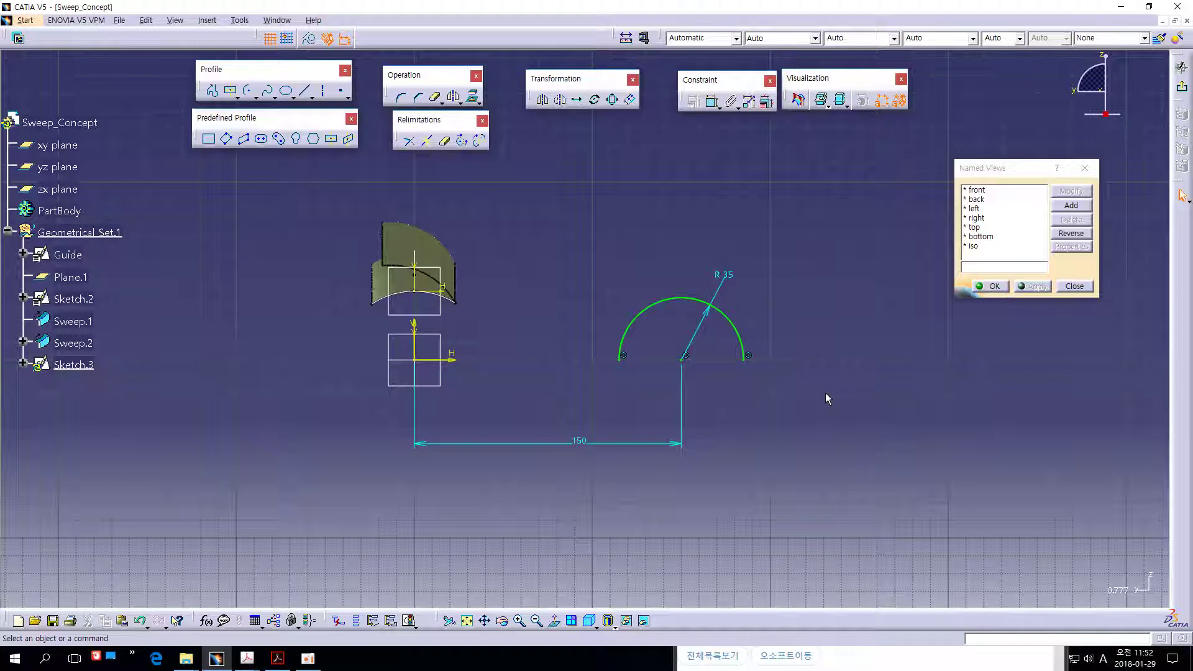
{"action": "middle_click_drag", "start_coordinate": [572, 325], "coordinate": [778, 193], "text": "ctrl"}
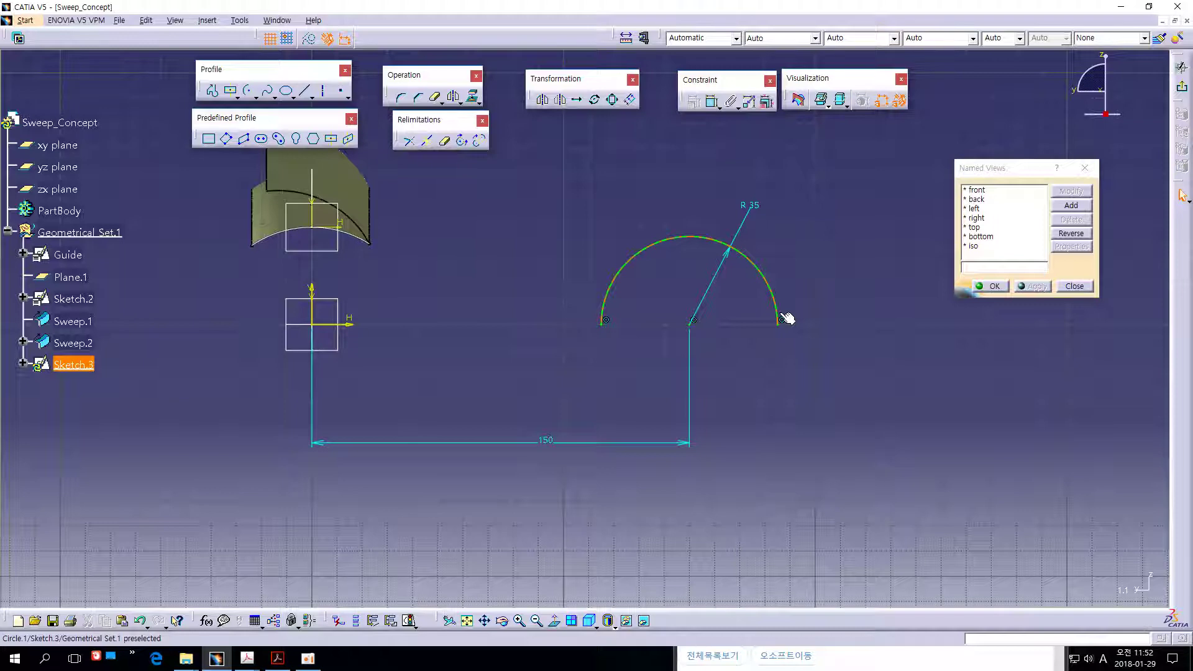
{"action": "left_click", "coordinate": [1183, 89]}
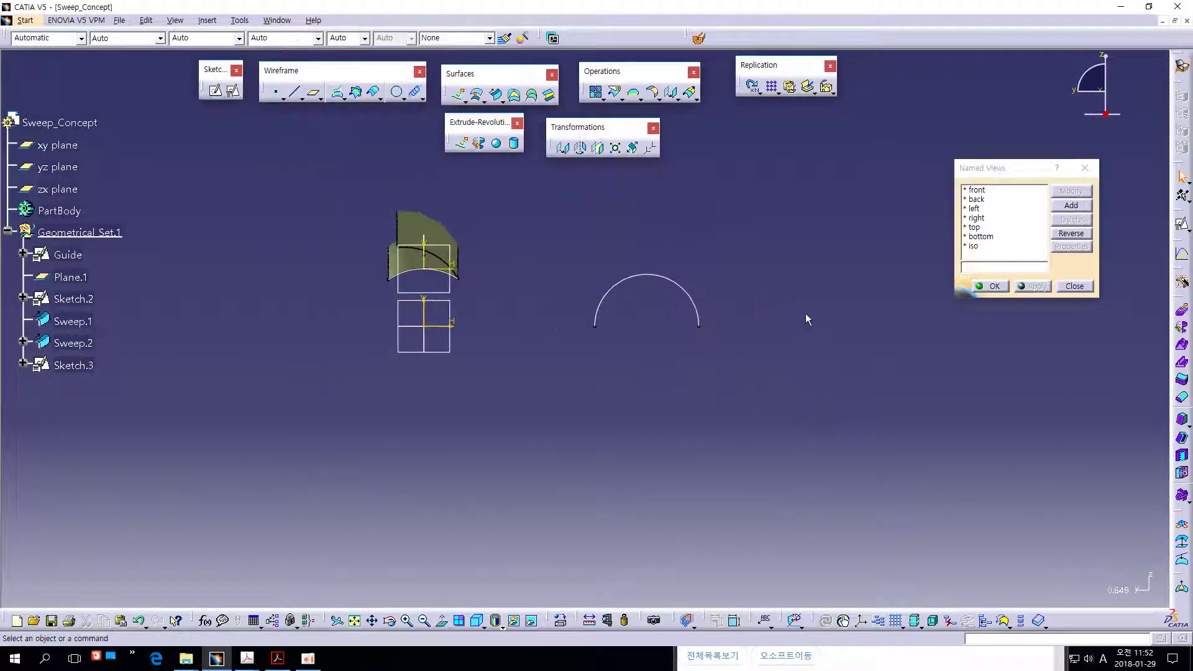
Switch to the top named view and create a positioned sketch on the xy plane with implicit origin and orientation.
{"action": "mouse_move", "coordinate": [806, 320]}
{"action": "middle_mouse_down"}
{"action": "mouse_move", "coordinate": [713, 369]}
{"action": "mouse_move", "coordinate": [763, 372]}
{"action": "mouse_move", "coordinate": [626, 338]}
{"action": "mouse_move", "coordinate": [638, 365]}
{"action": "mouse_move", "coordinate": [651, 349]}
{"action": "middle_mouse_up"}
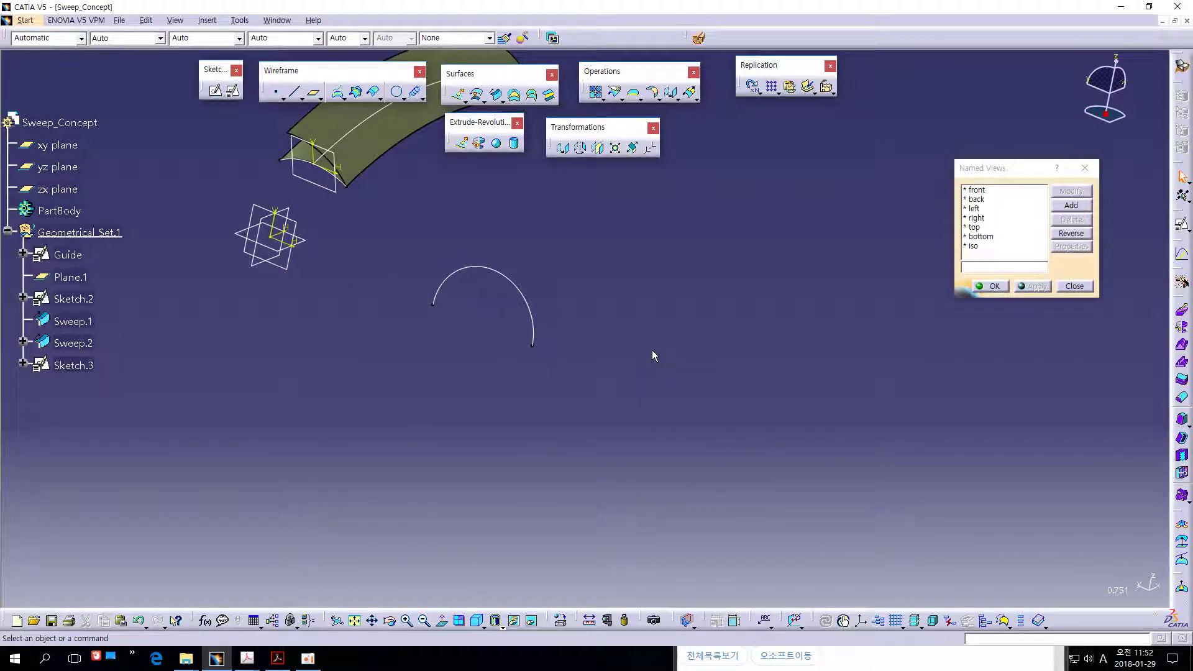
{"action": "left_click", "coordinate": [971, 228]}
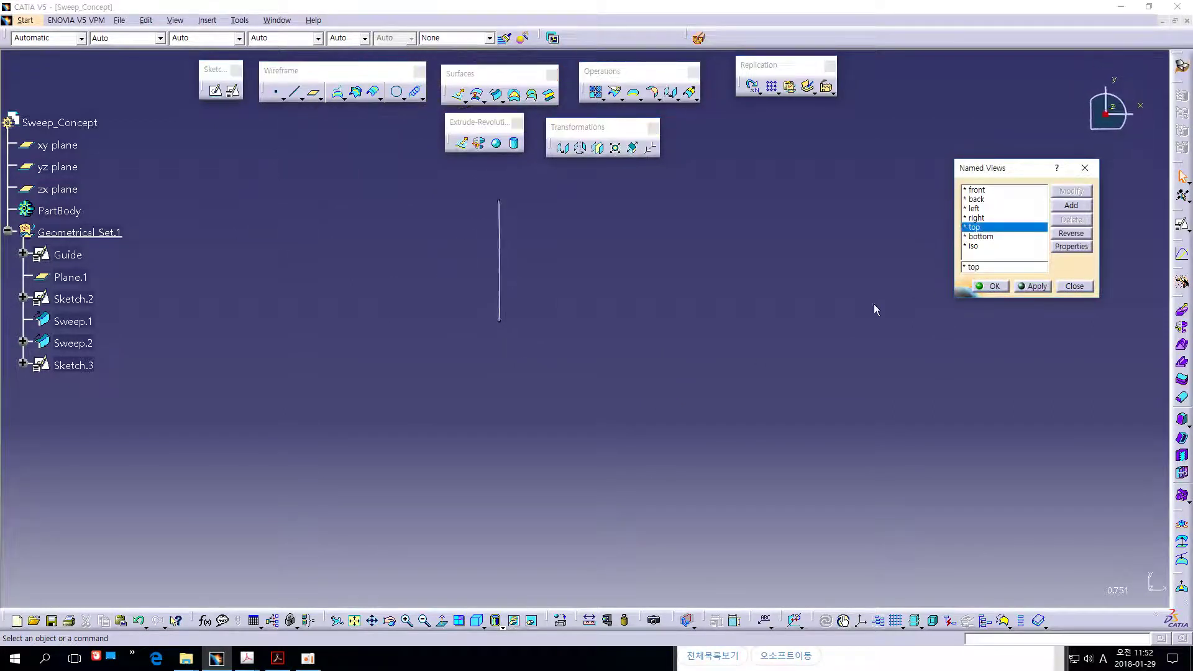
{"action": "middle_click_drag", "start_coordinate": [647, 353], "coordinate": [618, 435]}
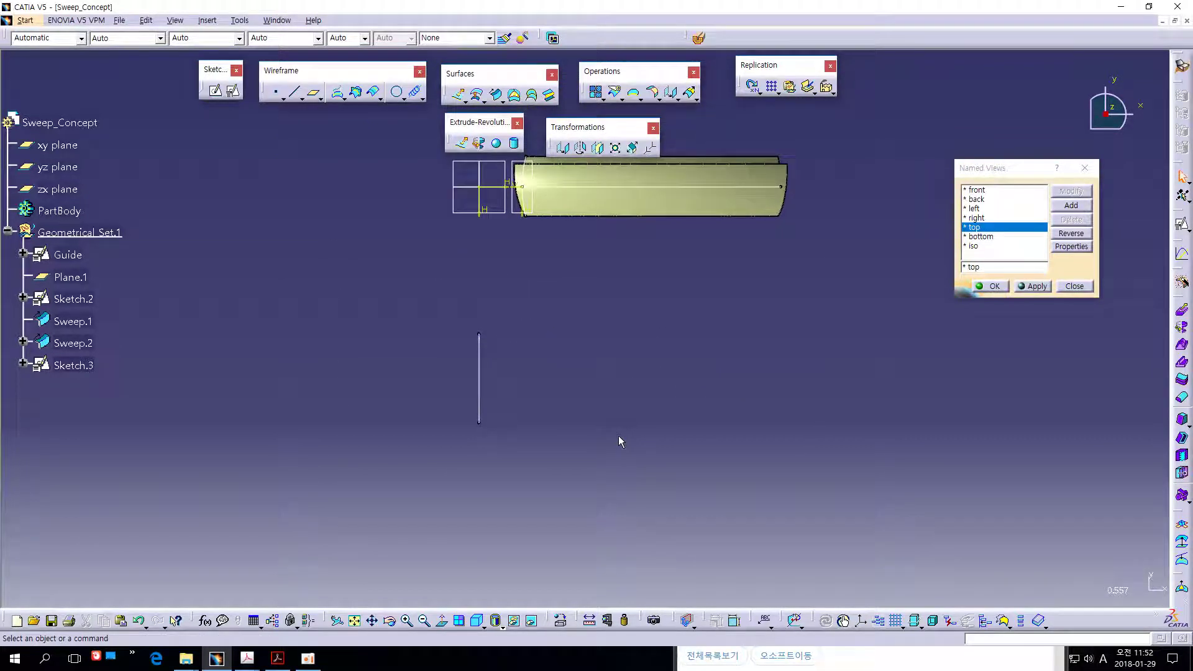
{"action": "left_click", "coordinate": [454, 212]}
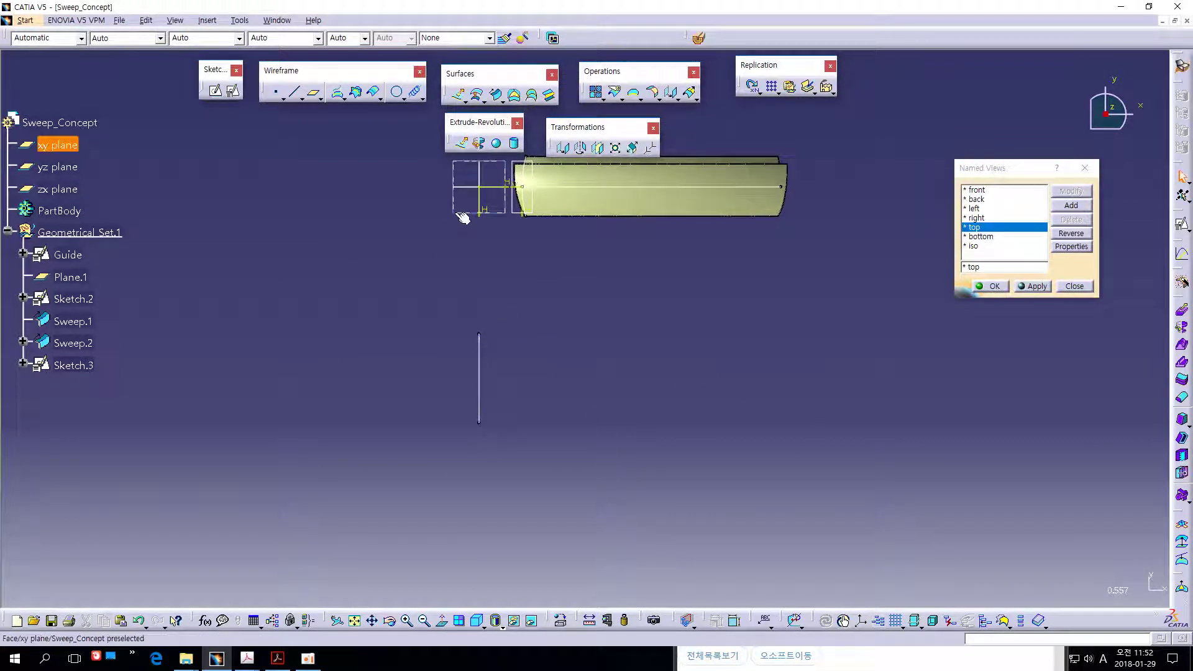
{"action": "left_click", "coordinate": [233, 91]}
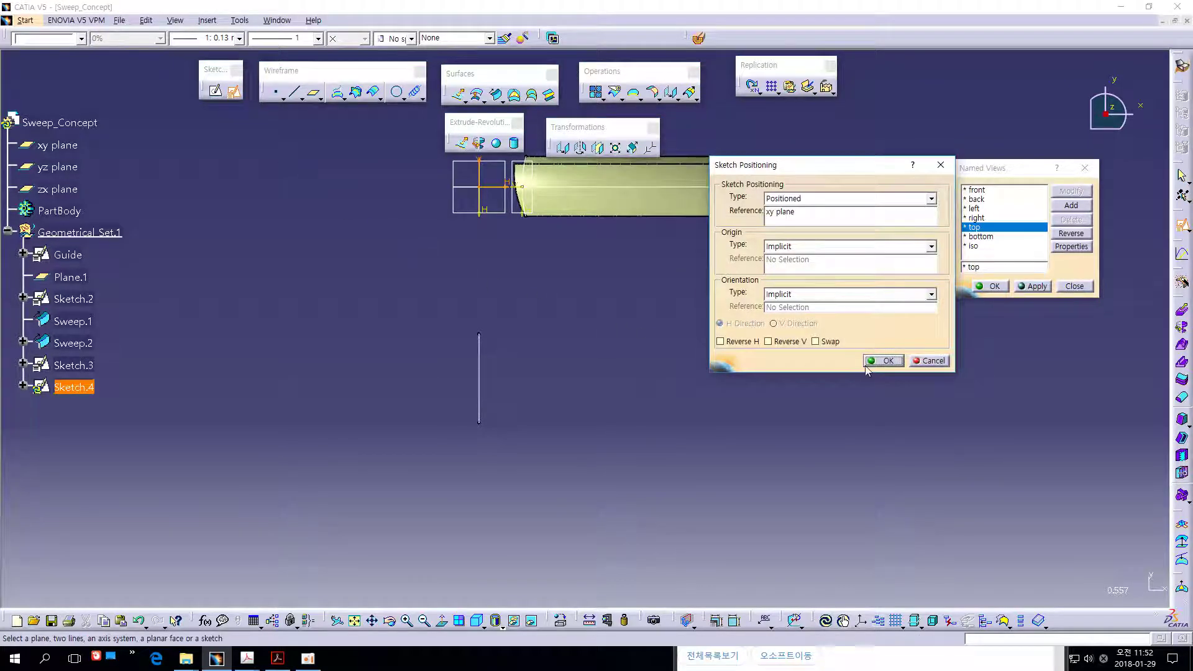
{"action": "left_click", "coordinate": [867, 363]}
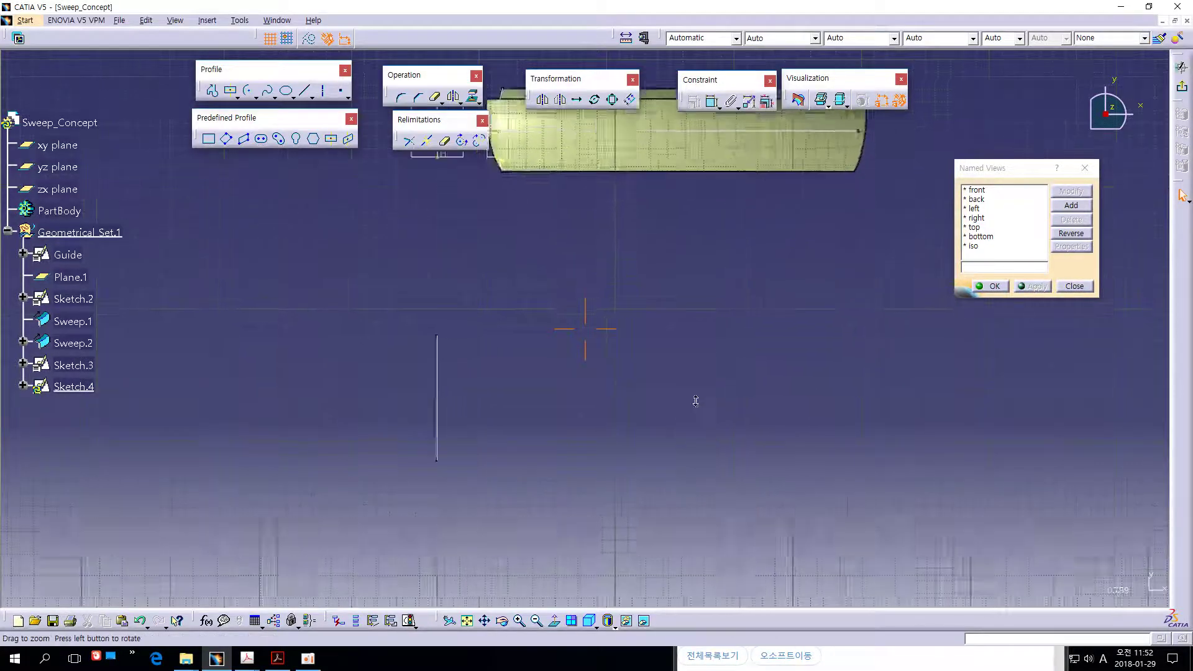
Draw a gently arched four-point spline starting on the vertical line through the arc profile, just beyond its upper end, and running in the positive H direction.
{"action": "left_click", "coordinate": [267, 92]}
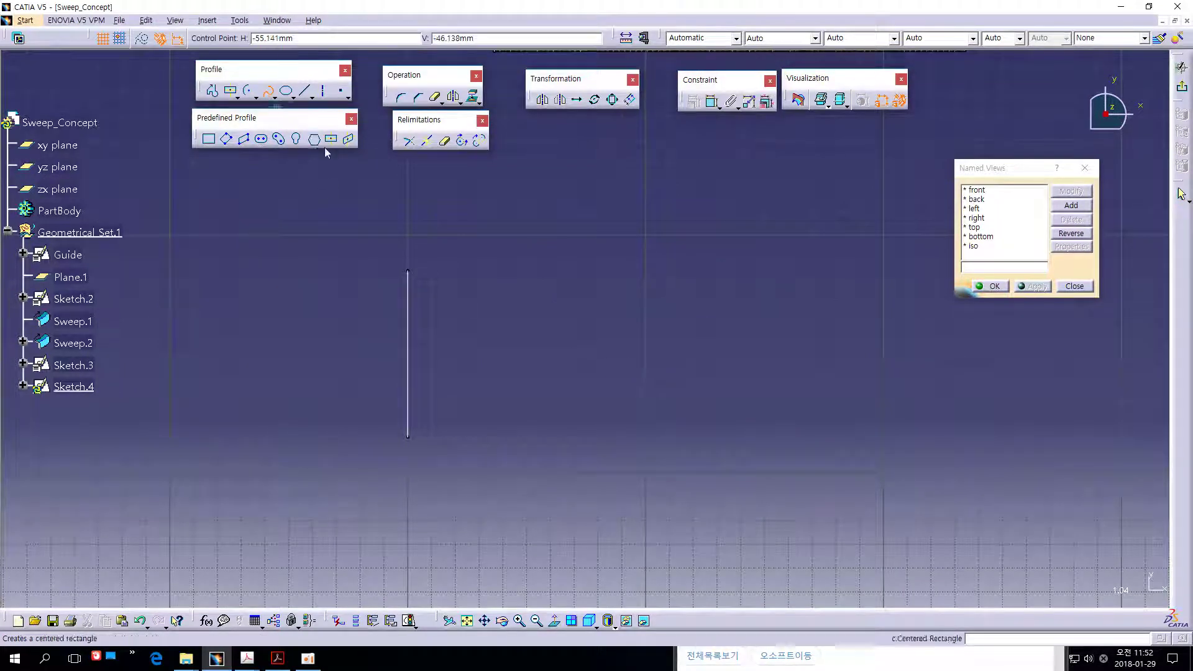
{"action": "left_click", "coordinate": [408, 246]}
{"action": "left_click", "coordinate": [526, 224]}
{"action": "left_click", "coordinate": [701, 234]}
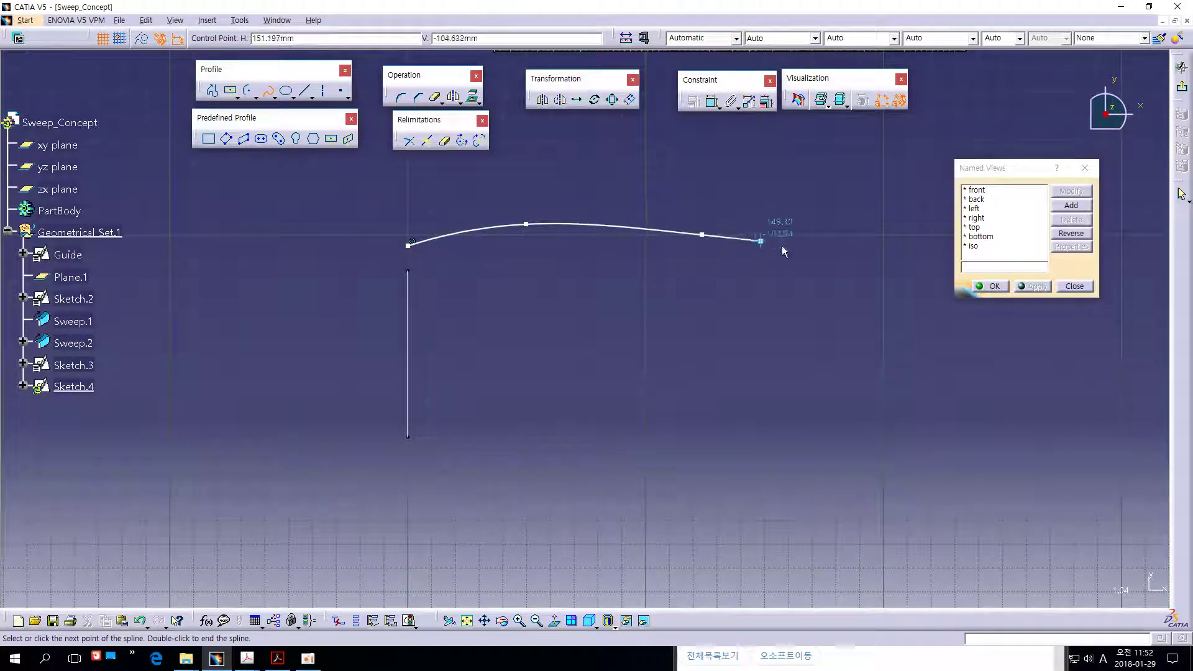
{"action": "double_click", "coordinate": [834, 261]}
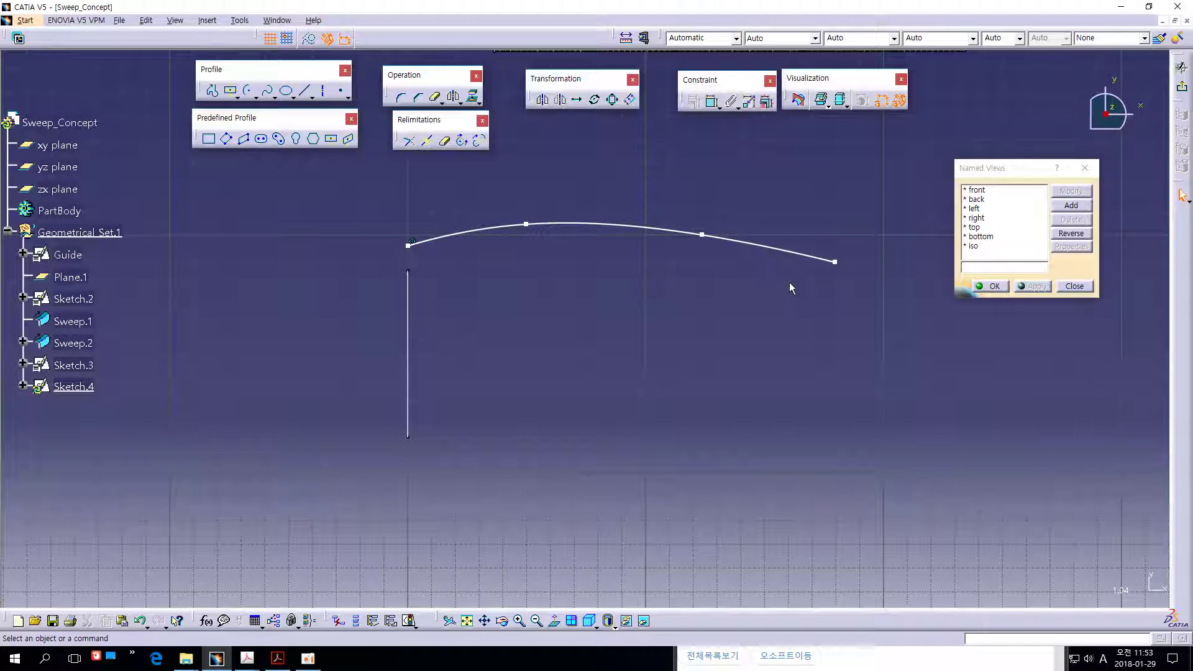
Constrain the spline's start point to be coincident with the upper end vertex of the arc profile.
{"action": "middle_click_drag", "start_coordinate": [586, 325], "coordinate": [546, 301]}
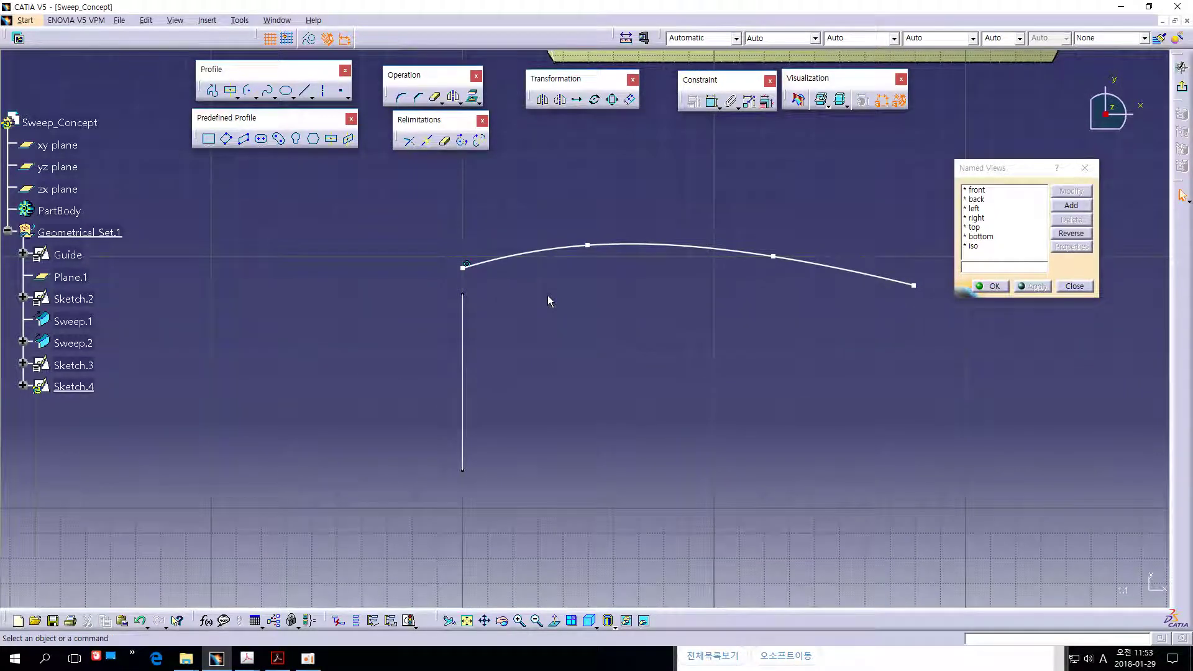
{"action": "middle_click_drag", "start_coordinate": [586, 325], "coordinate": [586, 325]}
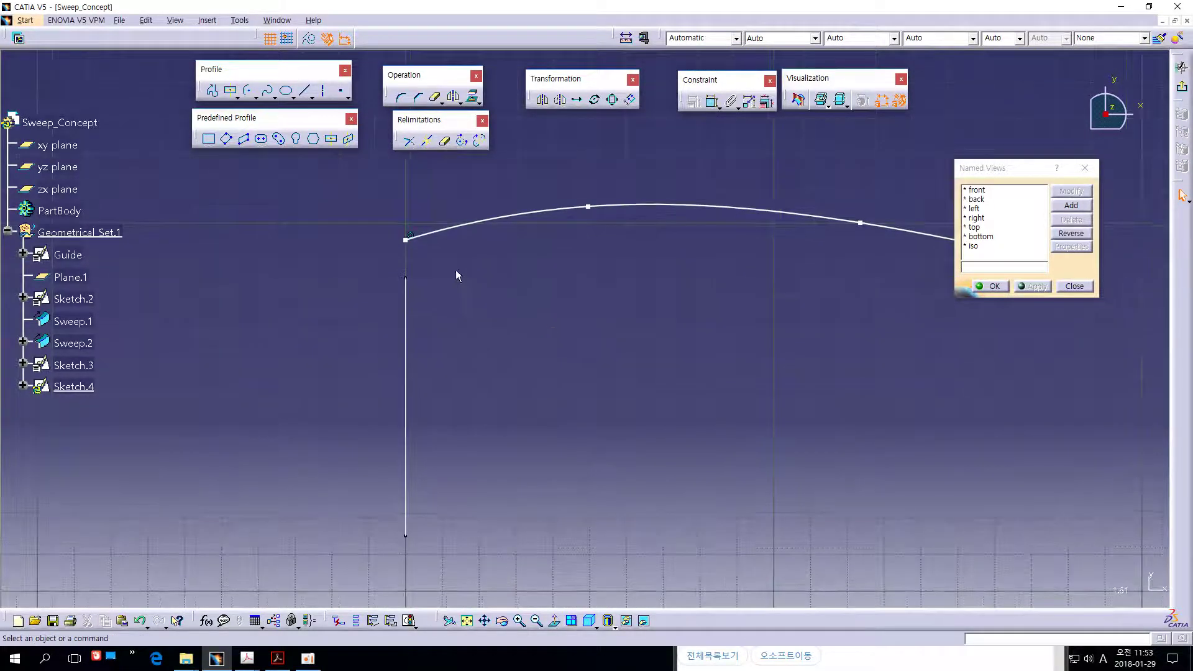
{"action": "left_click", "coordinate": [406, 279]}
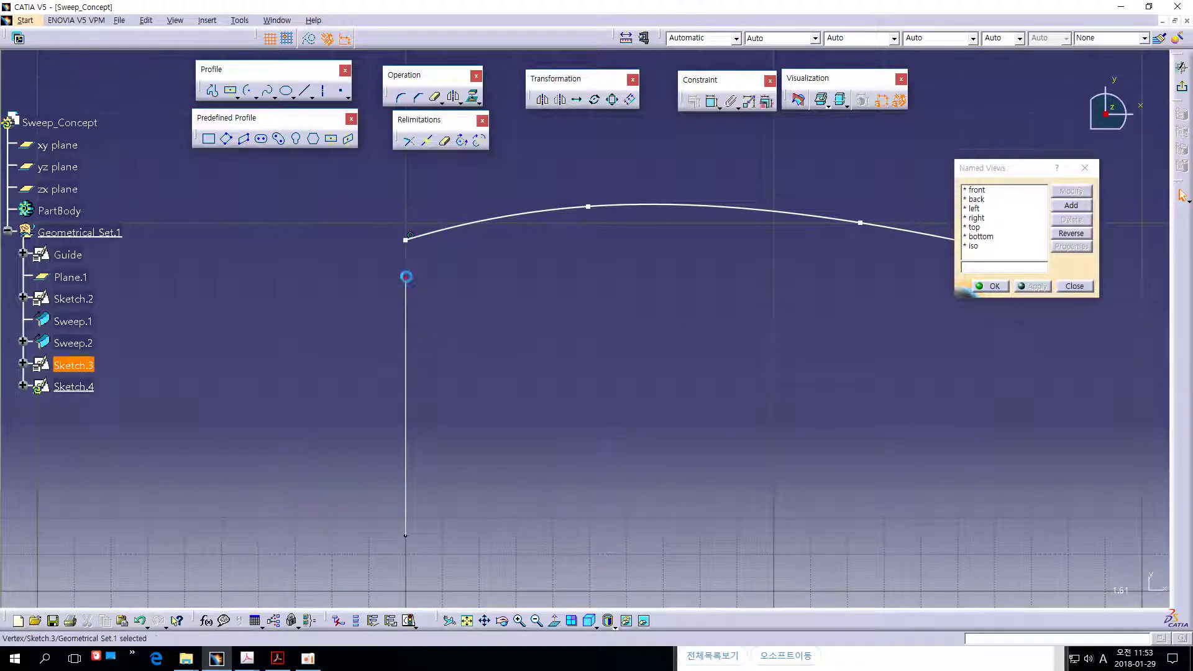
{"action": "left_click", "coordinate": [408, 245], "text": "ctrl"}
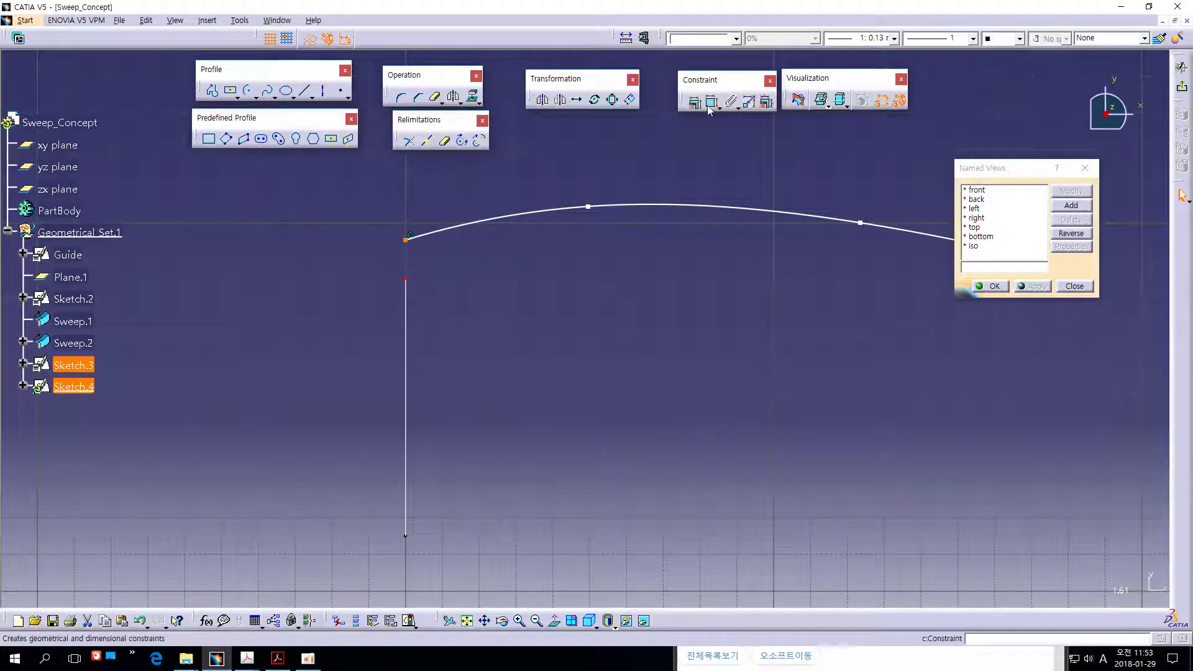
{"action": "left_click", "coordinate": [694, 103]}
{"action": "left_click", "coordinate": [935, 179]}
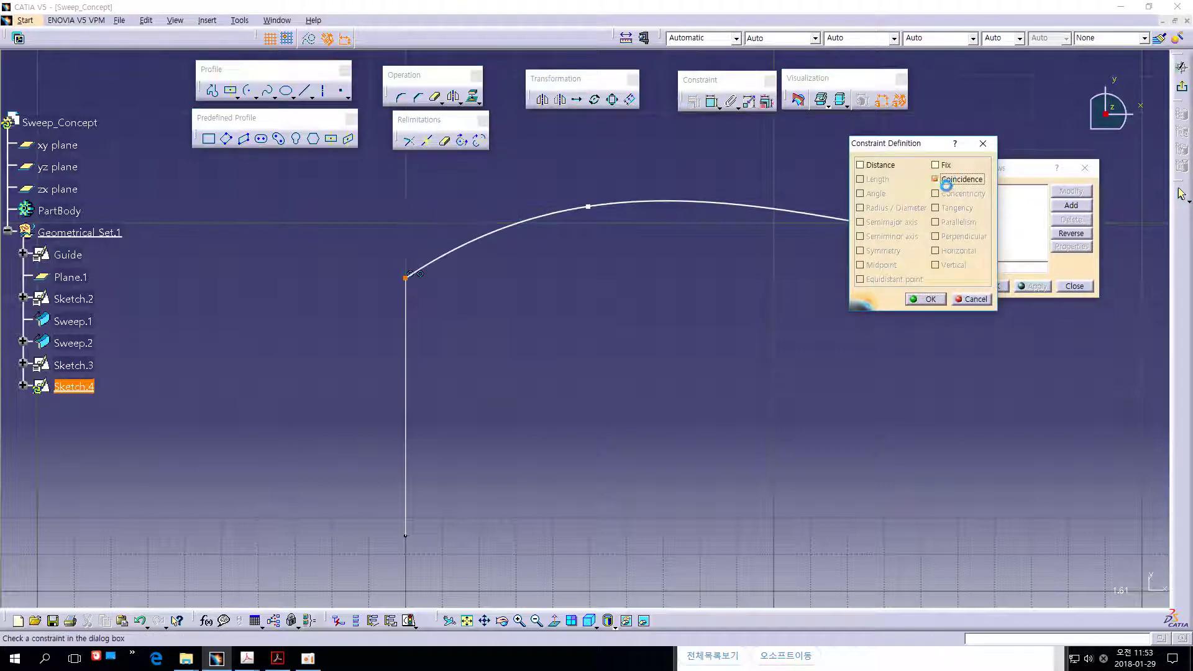
{"action": "left_click", "coordinate": [924, 299]}
Move the spline's second control point slightly along H and down to smooth the arch, and exit the sketch.
{"action": "scroll", "coordinate": [585, 319], "scroll_direction": "down", "scroll_amount": 3}
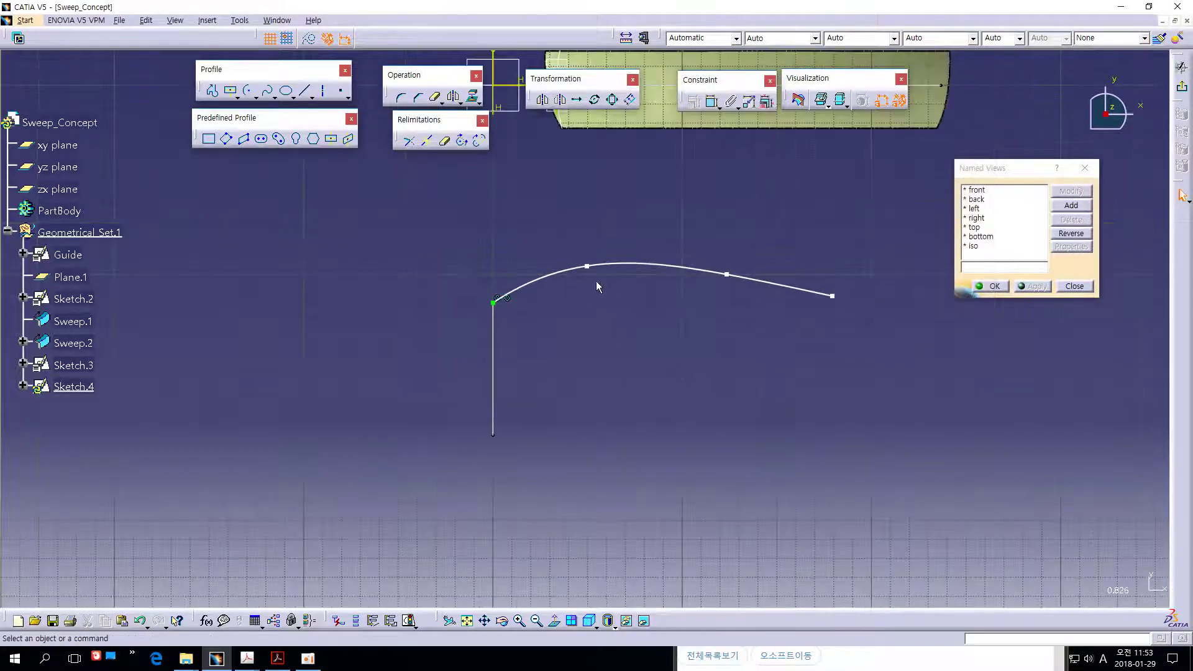
{"action": "left_click_drag", "start_coordinate": [595, 271], "coordinate": [604, 279]}
{"action": "left_click", "coordinate": [826, 415]}
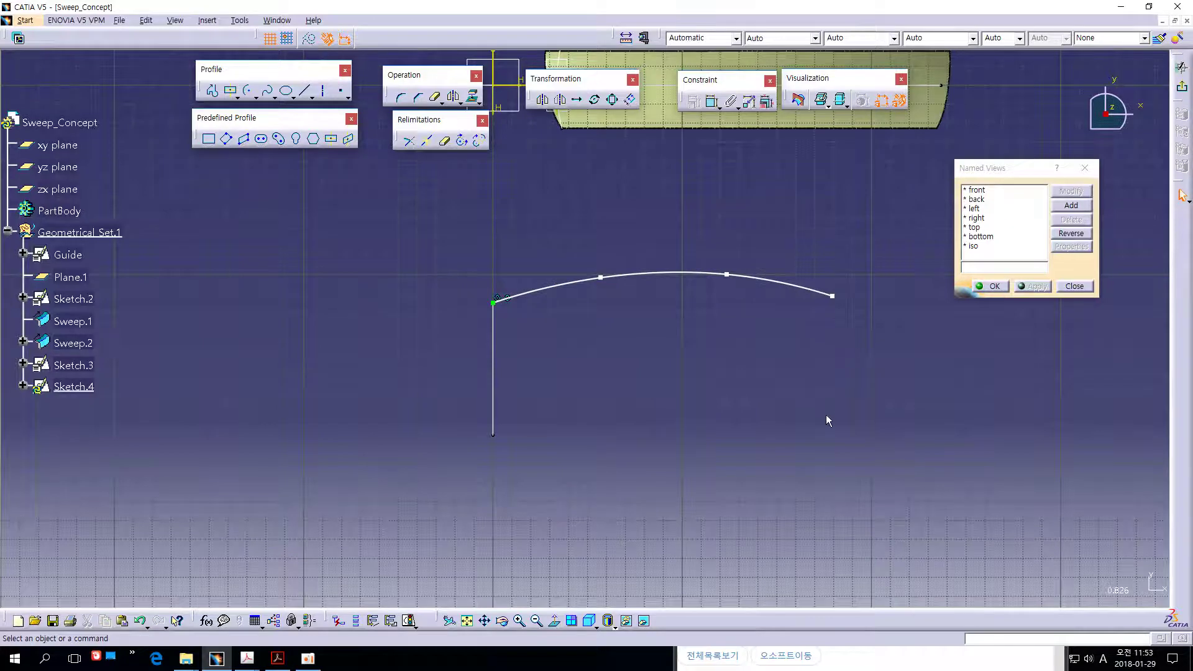
{"action": "middle_click_drag", "start_coordinate": [826, 415], "coordinate": [827, 355]}
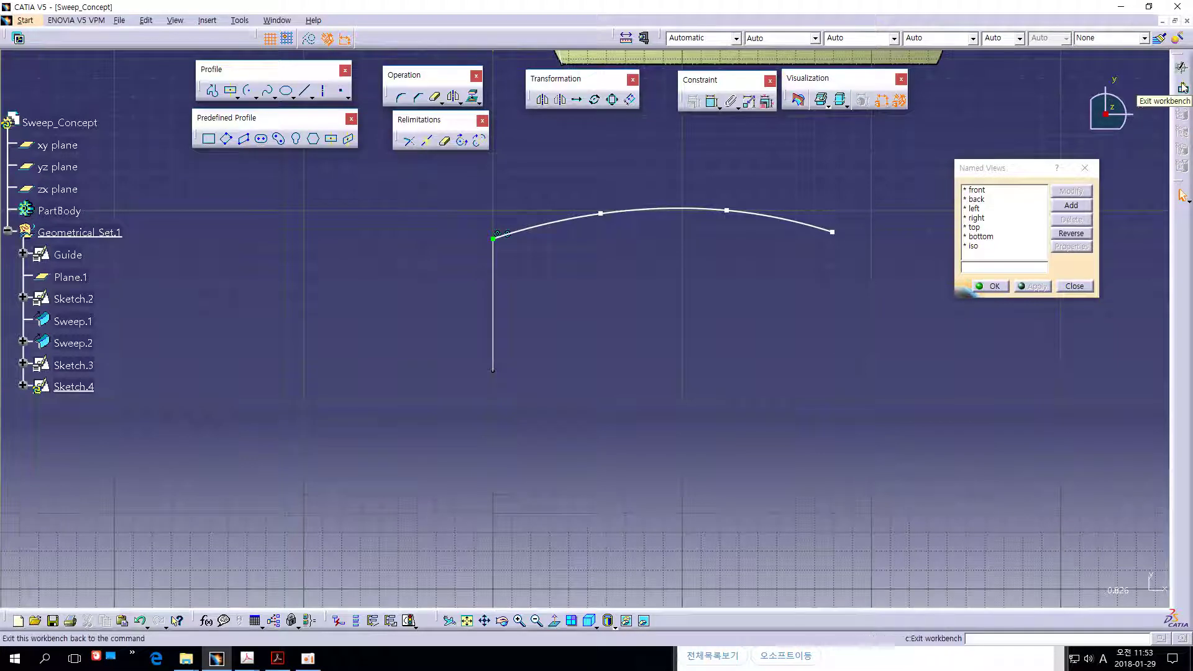
{"action": "left_click", "coordinate": [1182, 94]}
{"action": "left_click", "coordinate": [810, 369]}
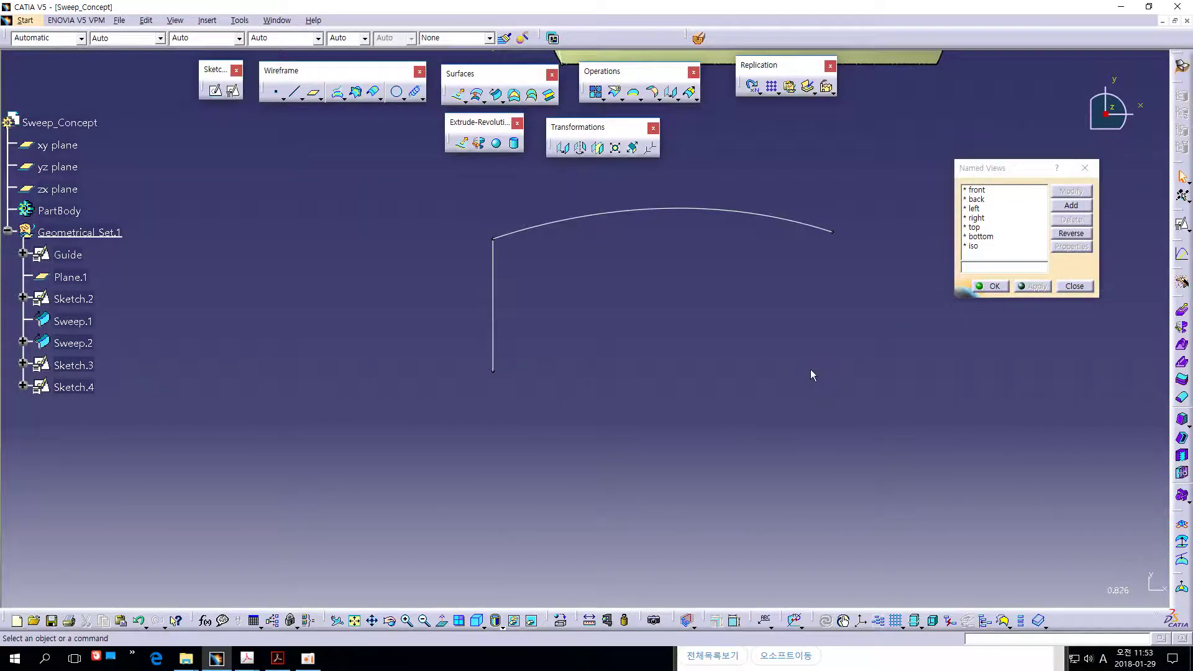
Create another positioned sketch on the xy plane with implicit origin and implicit orientation.
{"action": "left_click", "coordinate": [75, 147]}
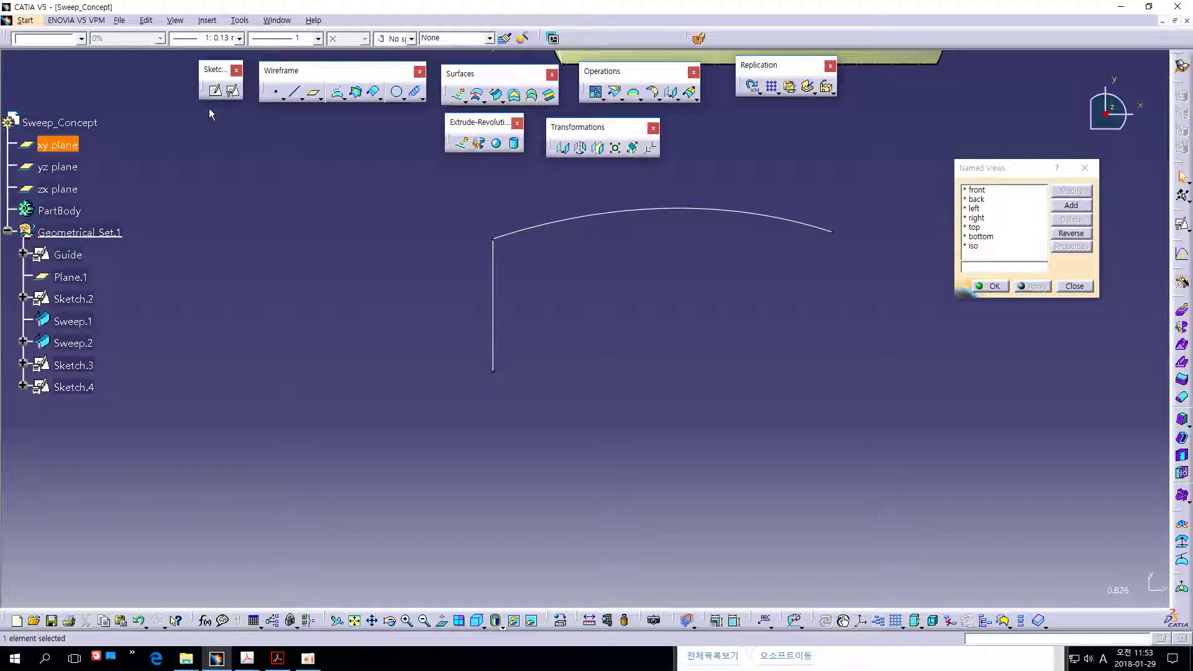
{"action": "left_click", "coordinate": [232, 91]}
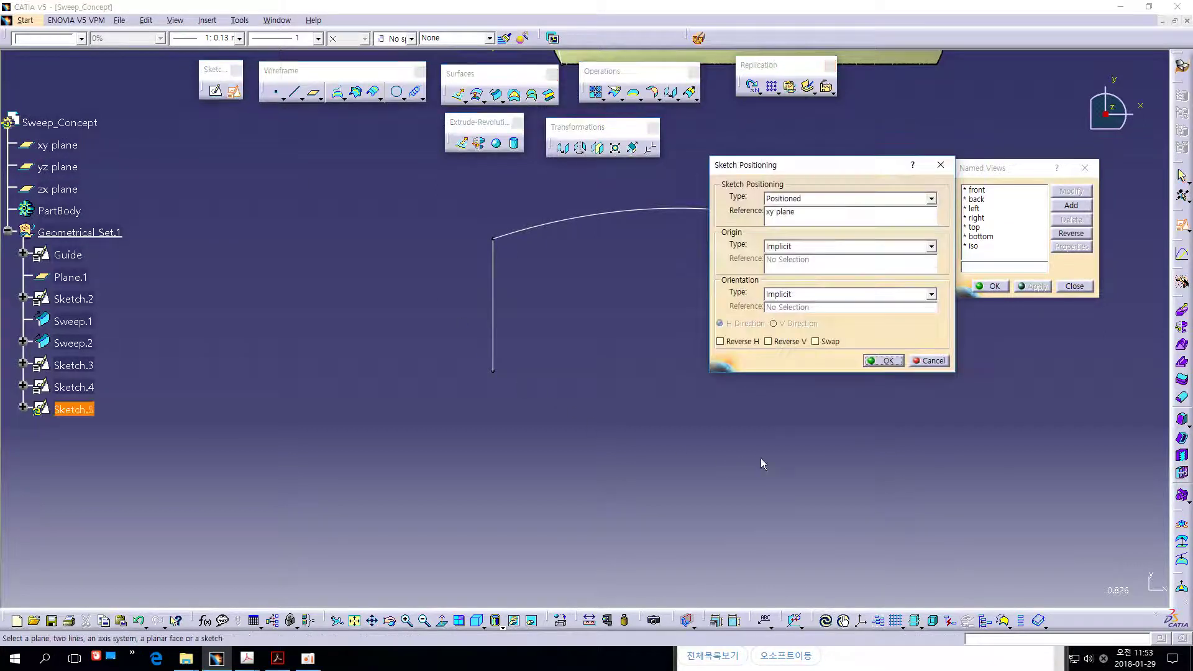
{"action": "middle_click_drag", "start_coordinate": [761, 433], "coordinate": [652, 506]}
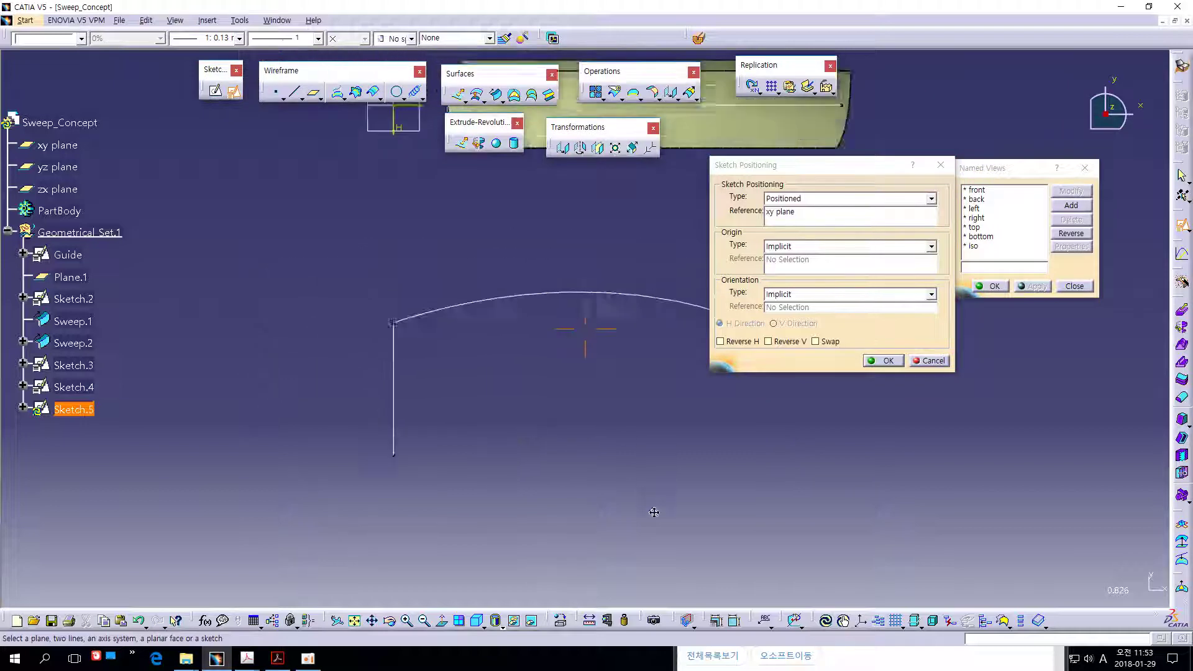
{"action": "left_click", "coordinate": [885, 361]}
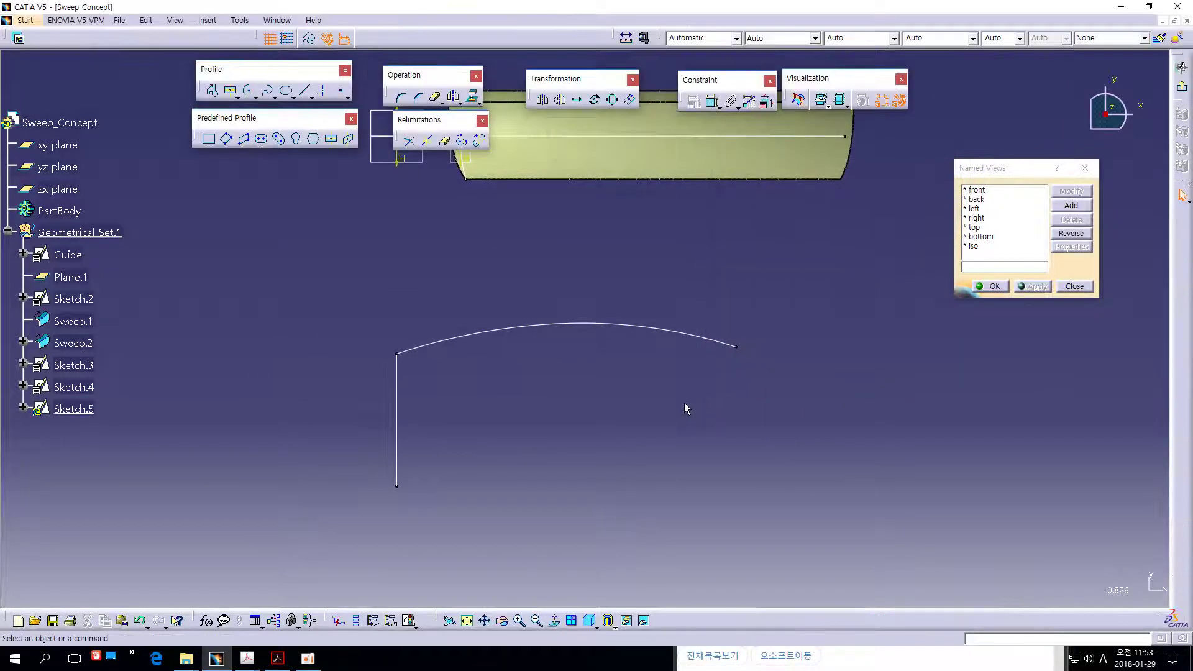
{"action": "mouse_move", "coordinate": [698, 320]}
{"action": "middle_mouse_down"}
{"action": "mouse_move", "coordinate": [717, 247]}
{"action": "mouse_move", "coordinate": [706, 253]}
{"action": "middle_mouse_up"}
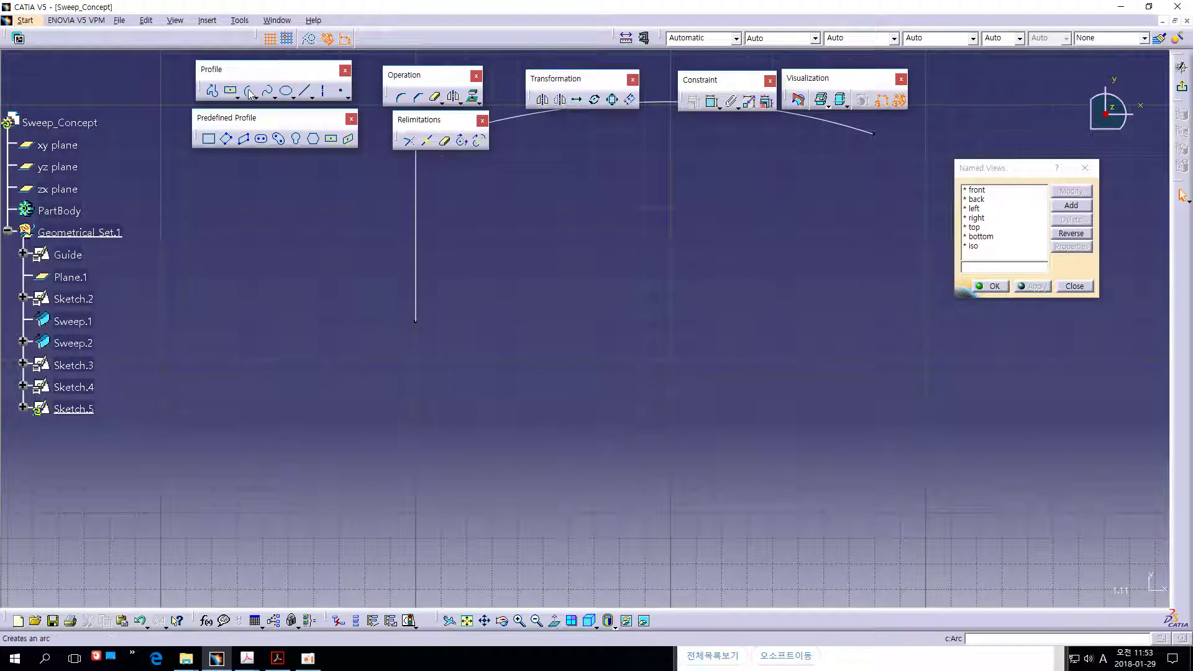
Sketch a wavy five-point spline starting just below the vertical line's lower end at about H 0 mm, V -188 mm.
{"action": "left_click", "coordinate": [268, 90]}
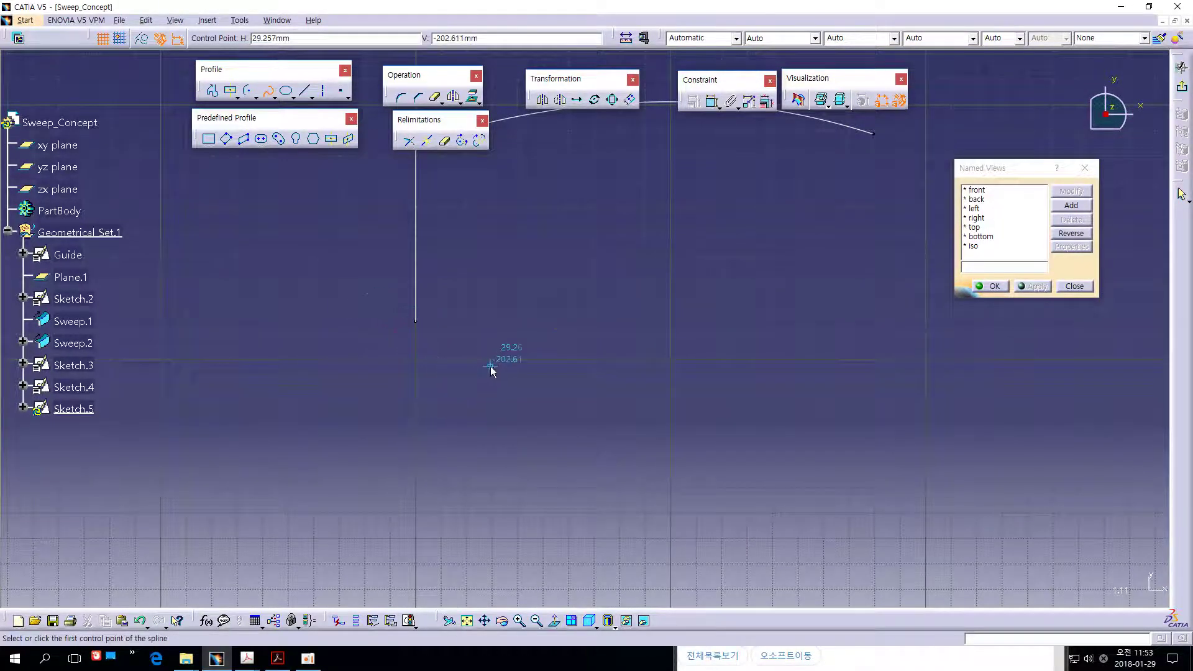
{"action": "scroll", "coordinate": [586, 325], "scroll_direction": "up", "scroll_amount": 2}
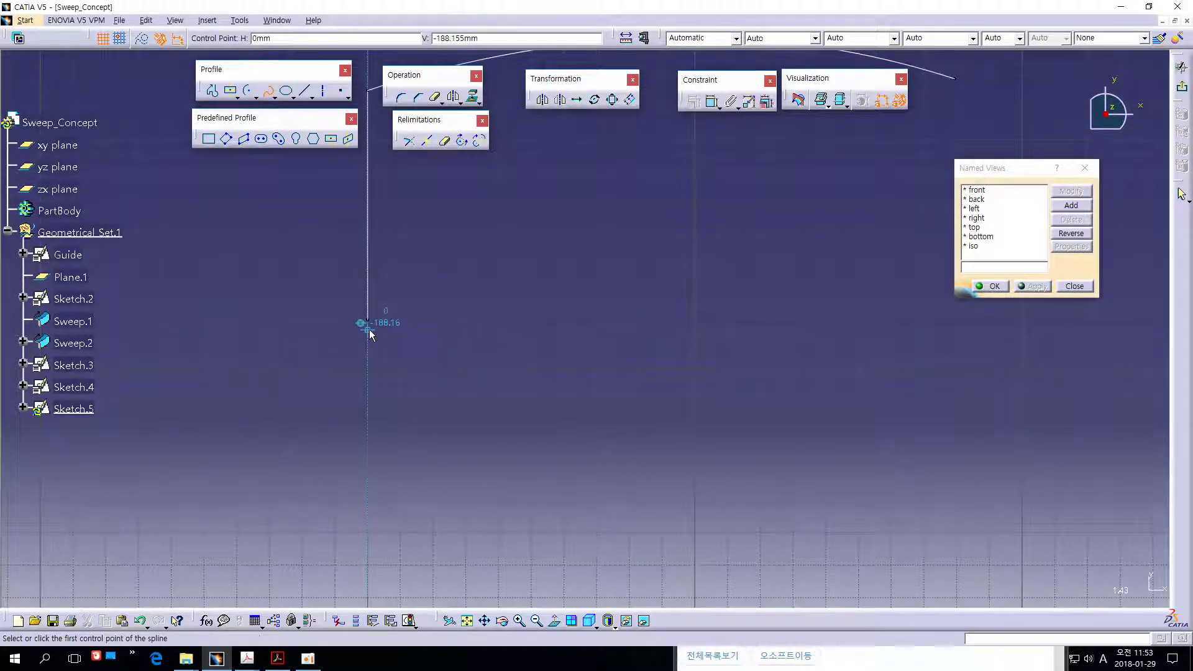
{"action": "left_click", "coordinate": [368, 328]}
{"action": "left_click", "coordinate": [424, 357]}
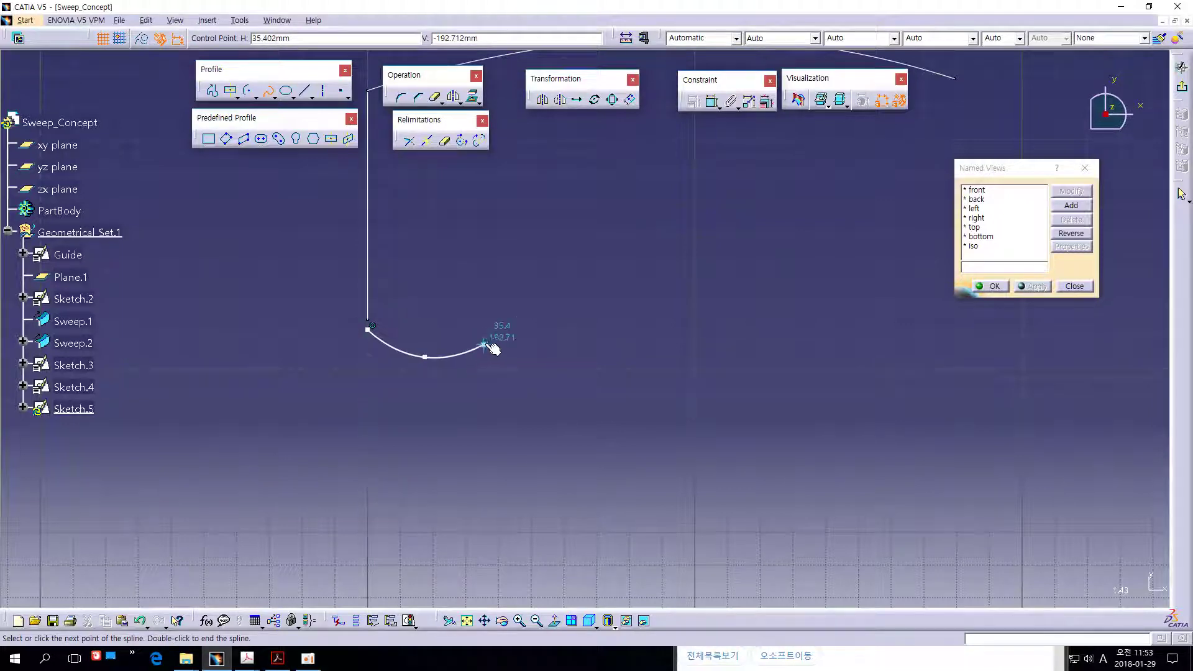
{"action": "left_click", "coordinate": [484, 344]}
{"action": "left_click", "coordinate": [605, 302]}
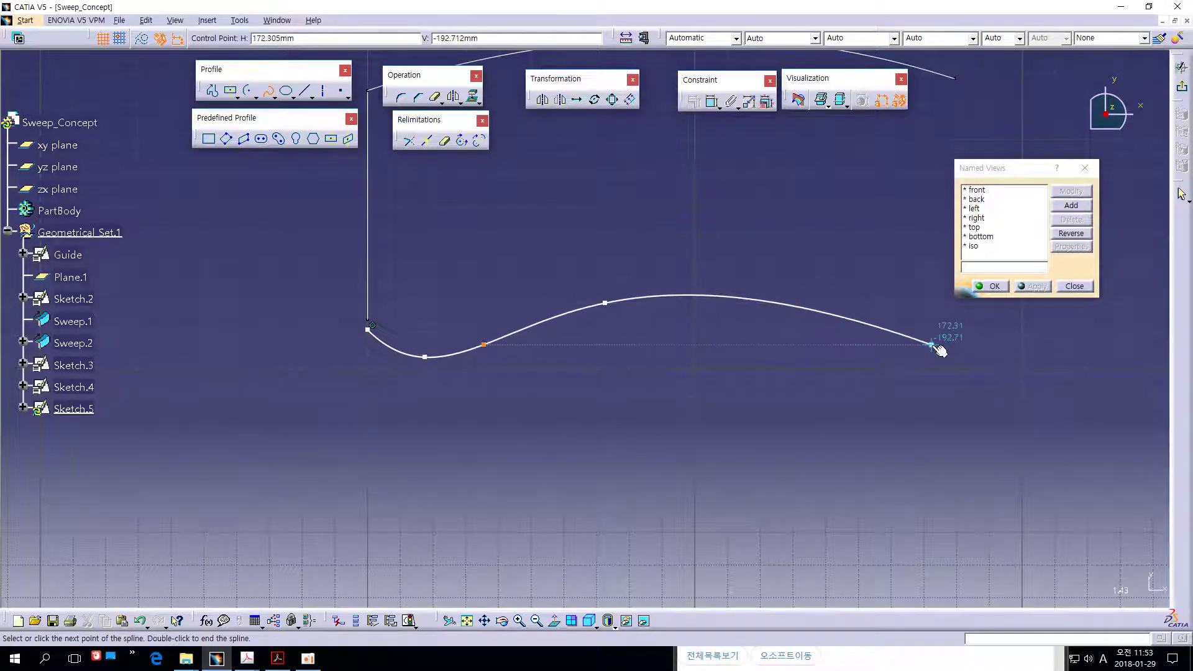
{"action": "double_click", "coordinate": [975, 349]}
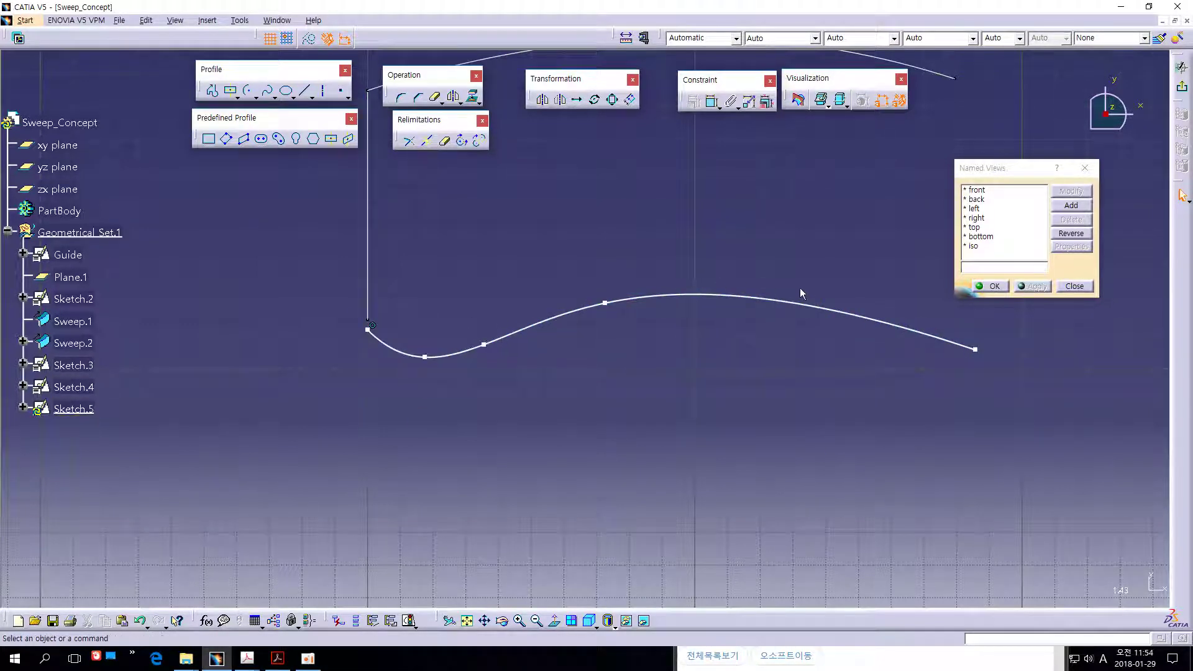
Reshape the spline by slightly shifting its second, third and last control points, and exit the sketch.
{"action": "left_click", "coordinate": [483, 344]}
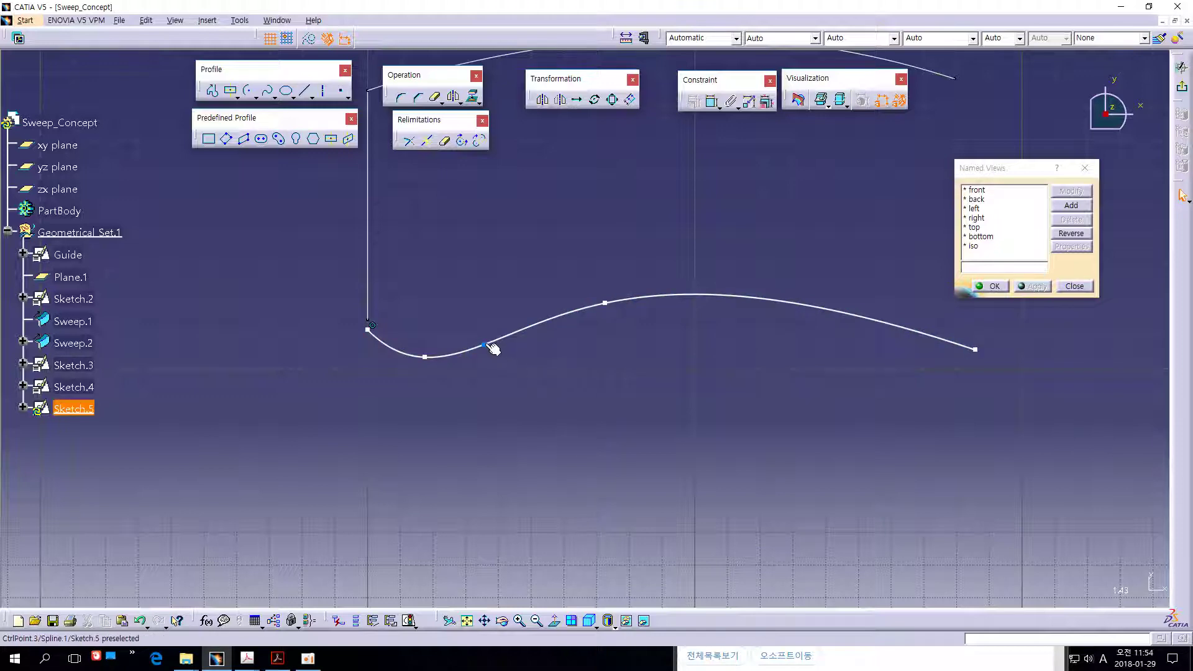
{"action": "left_click_drag", "start_coordinate": [484, 344], "coordinate": [502, 338]}
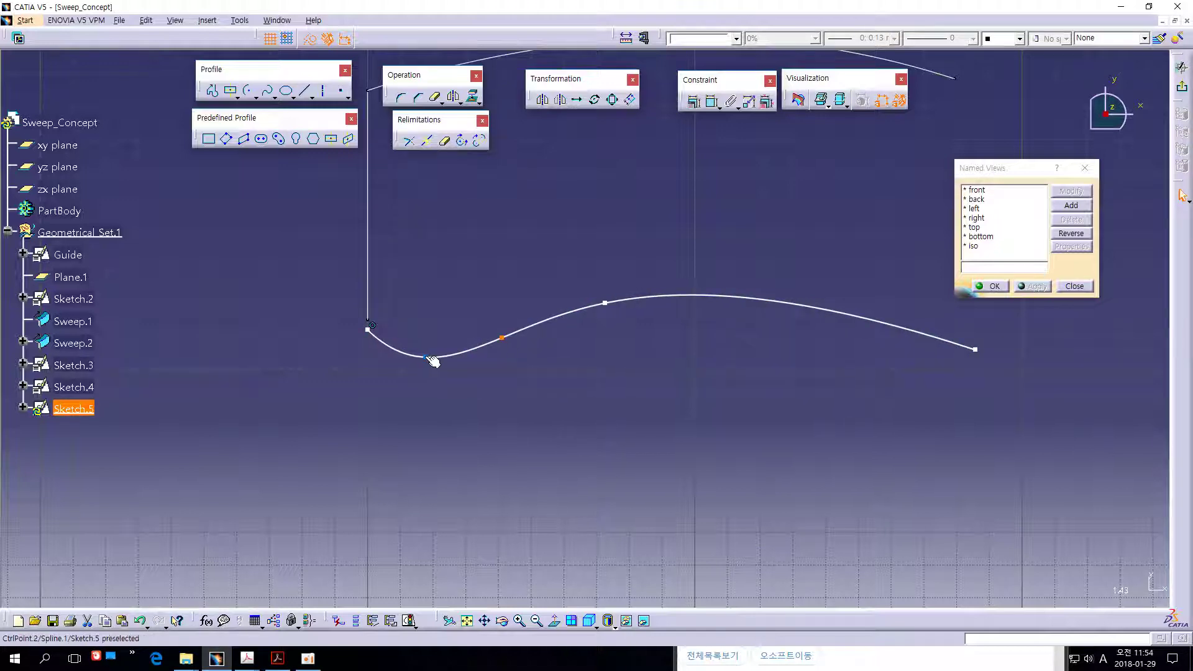
{"action": "left_click_drag", "start_coordinate": [433, 358], "coordinate": [430, 352]}
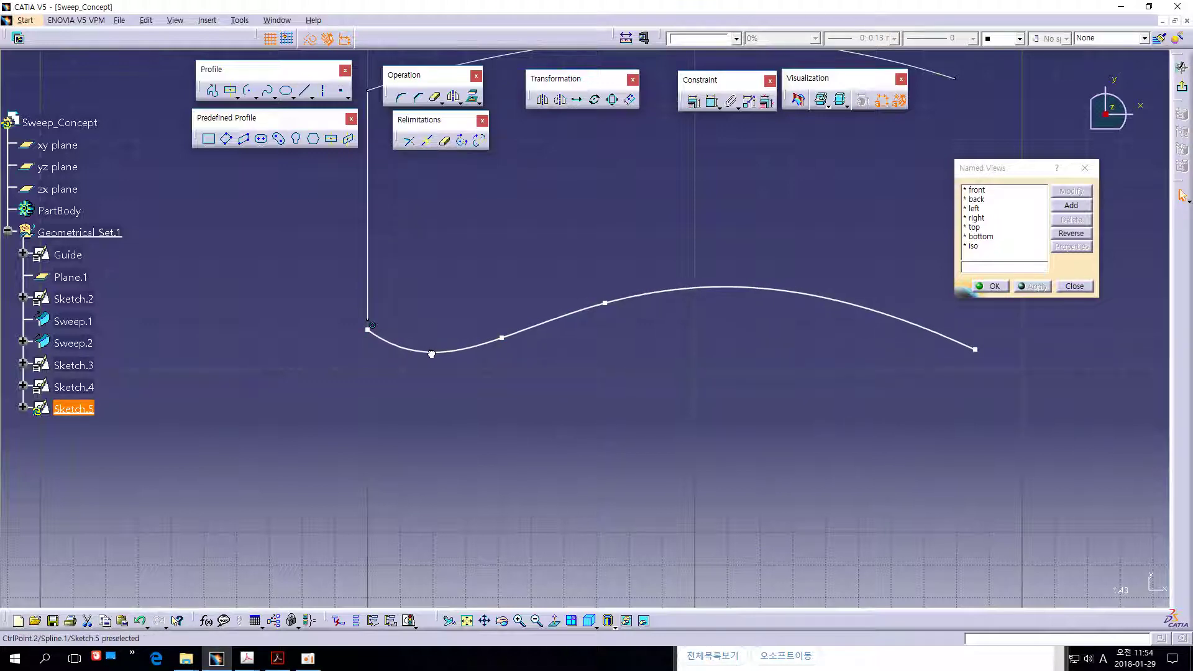
{"action": "left_click", "coordinate": [687, 354]}
{"action": "middle_click_drag", "start_coordinate": [889, 404], "coordinate": [826, 497]}
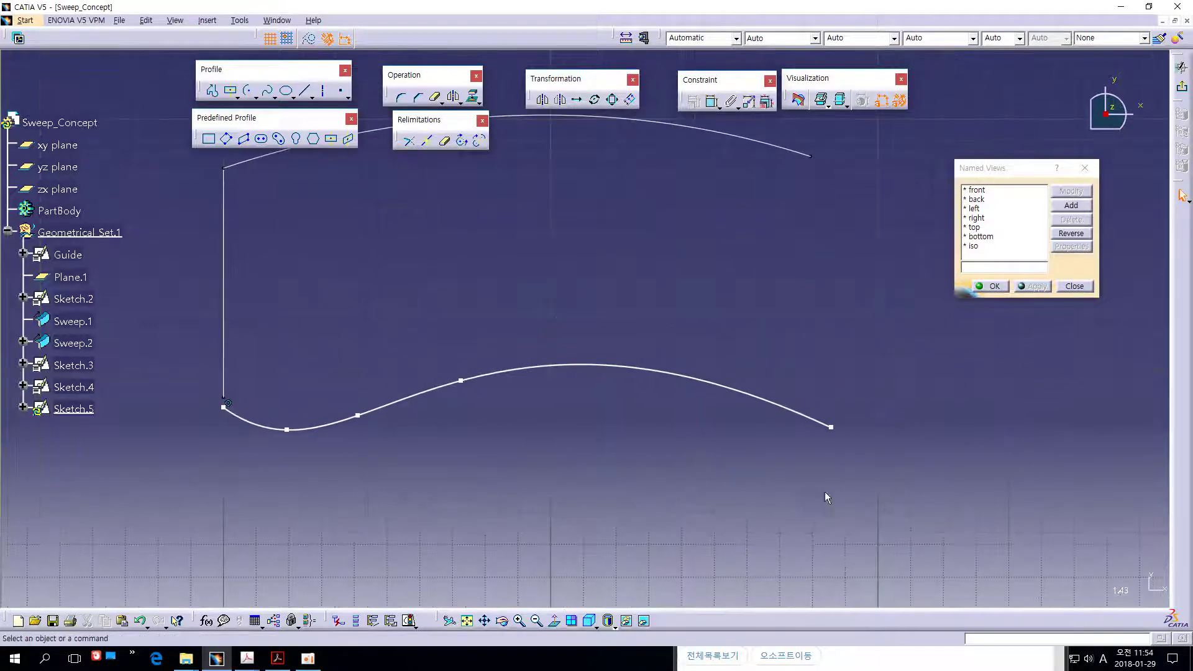
{"action": "mouse_move", "coordinate": [836, 432]}
{"action": "left_mouse_down"}
{"action": "mouse_move", "coordinate": [814, 424]}
{"action": "mouse_move", "coordinate": [862, 427]}
{"action": "left_mouse_up"}
{"action": "left_click", "coordinate": [1050, 454]}
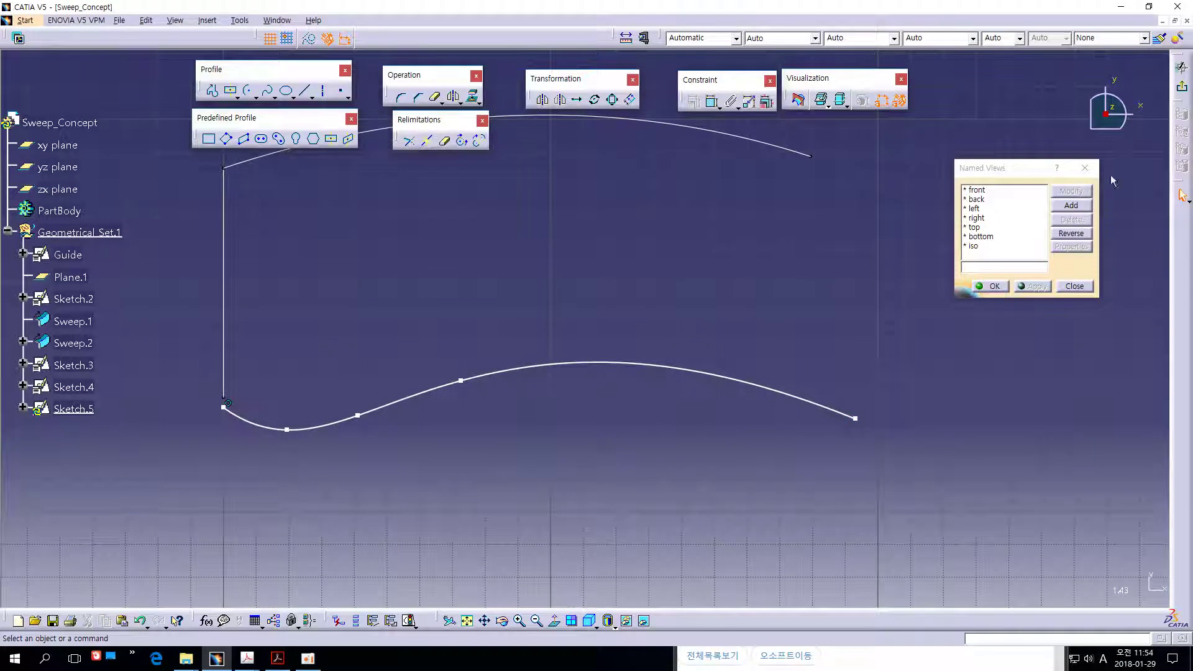
{"action": "left_click", "coordinate": [1182, 90]}
{"action": "mouse_move", "coordinate": [586, 507]}
{"action": "middle_mouse_down"}
{"action": "mouse_move", "coordinate": [633, 471]}
{"action": "mouse_move", "coordinate": [710, 252]}
{"action": "mouse_move", "coordinate": [666, 412]}
{"action": "mouse_move", "coordinate": [699, 396]}
{"action": "mouse_move", "coordinate": [671, 425]}
{"action": "mouse_move", "coordinate": [702, 401]}
{"action": "middle_mouse_up"}
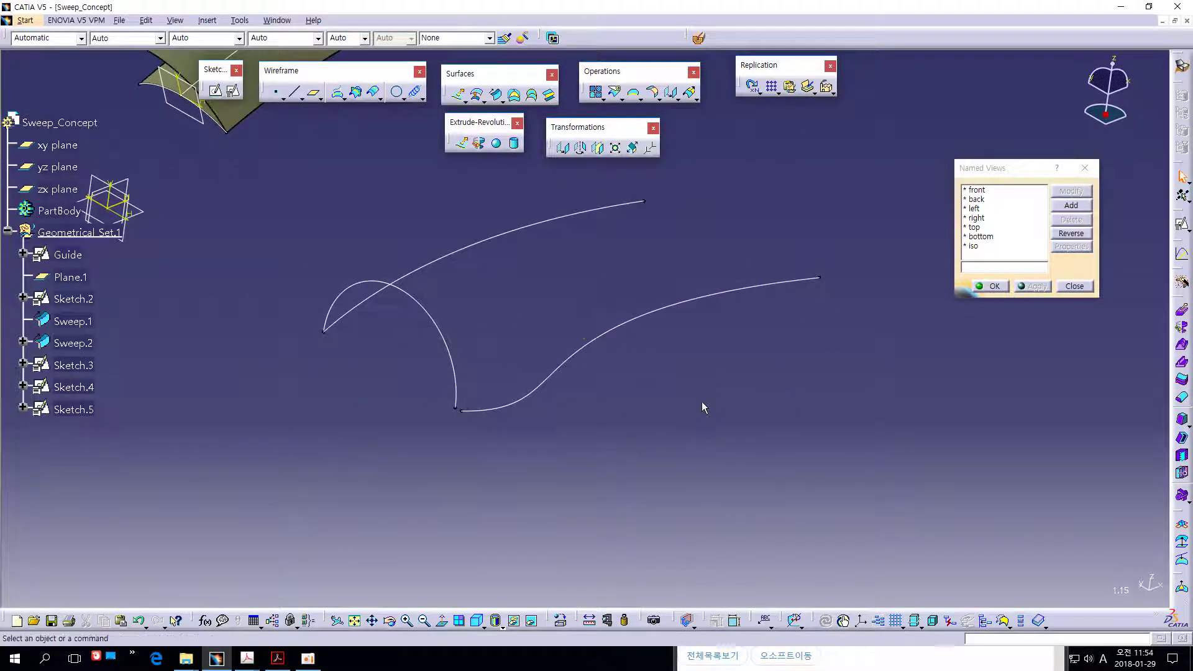
Reopen Sketch.5, make the spline's start point coincident with the lower endpoint of Sketch.3, and exit the sketch.
{"action": "double_click", "coordinate": [606, 330]}
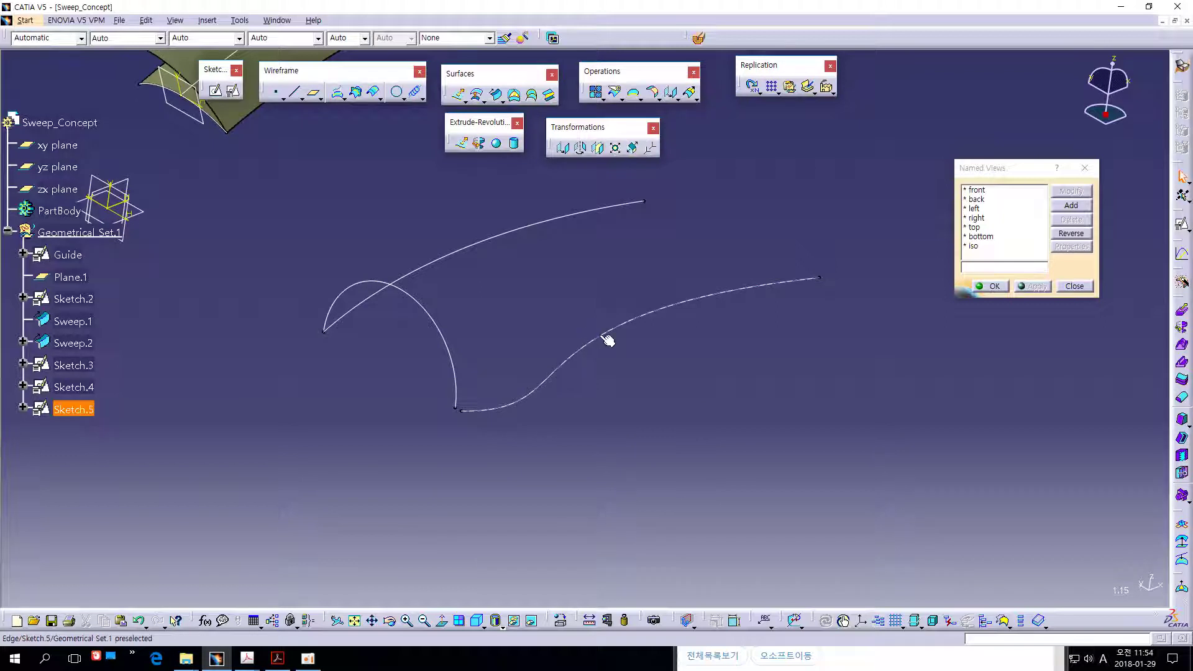
{"action": "mouse_move", "coordinate": [575, 453]}
{"action": "middle_mouse_down"}
{"action": "mouse_move", "coordinate": [617, 447]}
{"action": "mouse_move", "coordinate": [580, 327]}
{"action": "mouse_move", "coordinate": [448, 431]}
{"action": "mouse_move", "coordinate": [474, 333]}
{"action": "middle_mouse_up"}
{"action": "left_click", "coordinate": [380, 340]}
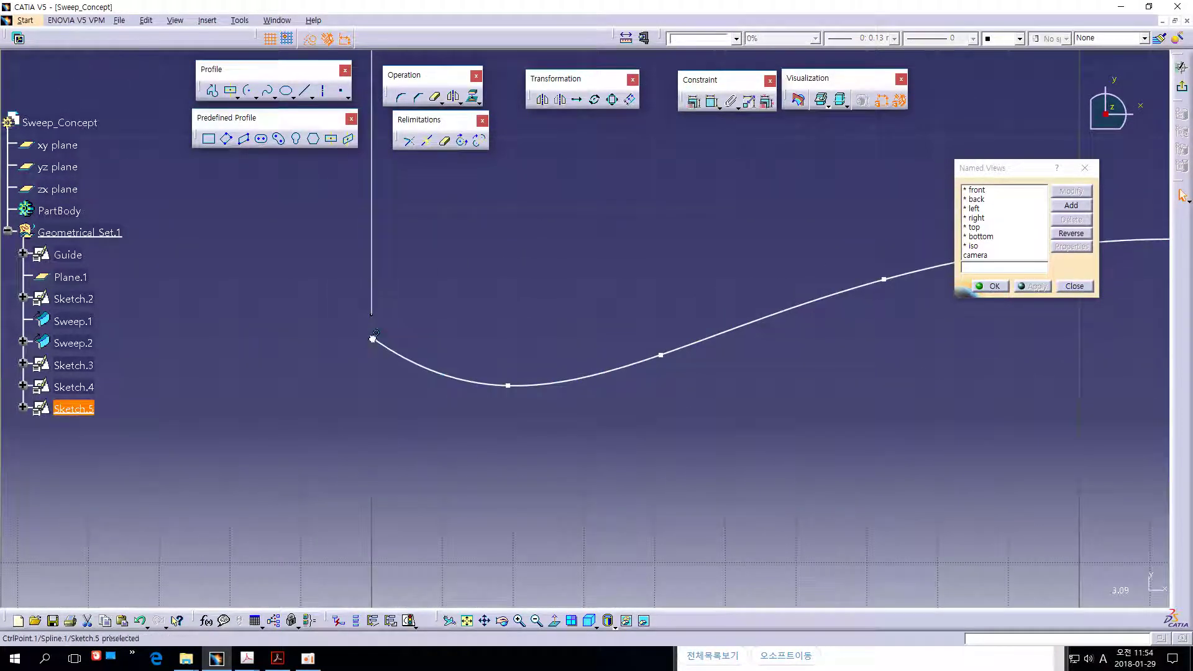
{"action": "left_click", "coordinate": [372, 318], "text": "ctrl"}
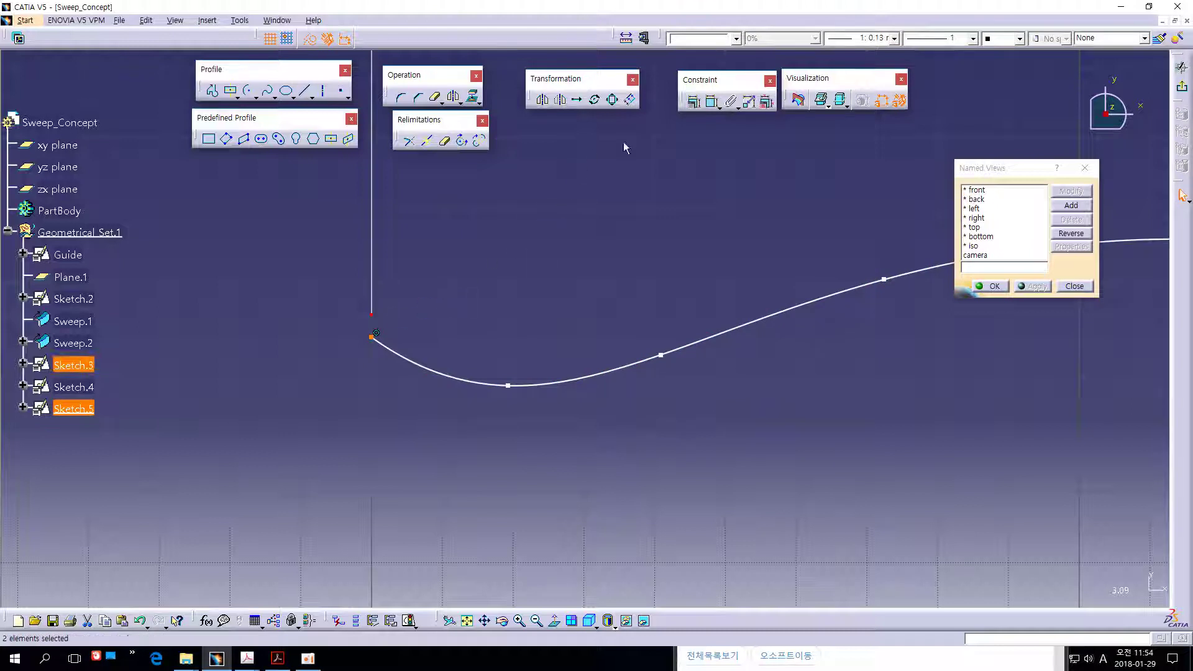
{"action": "left_click", "coordinate": [694, 101]}
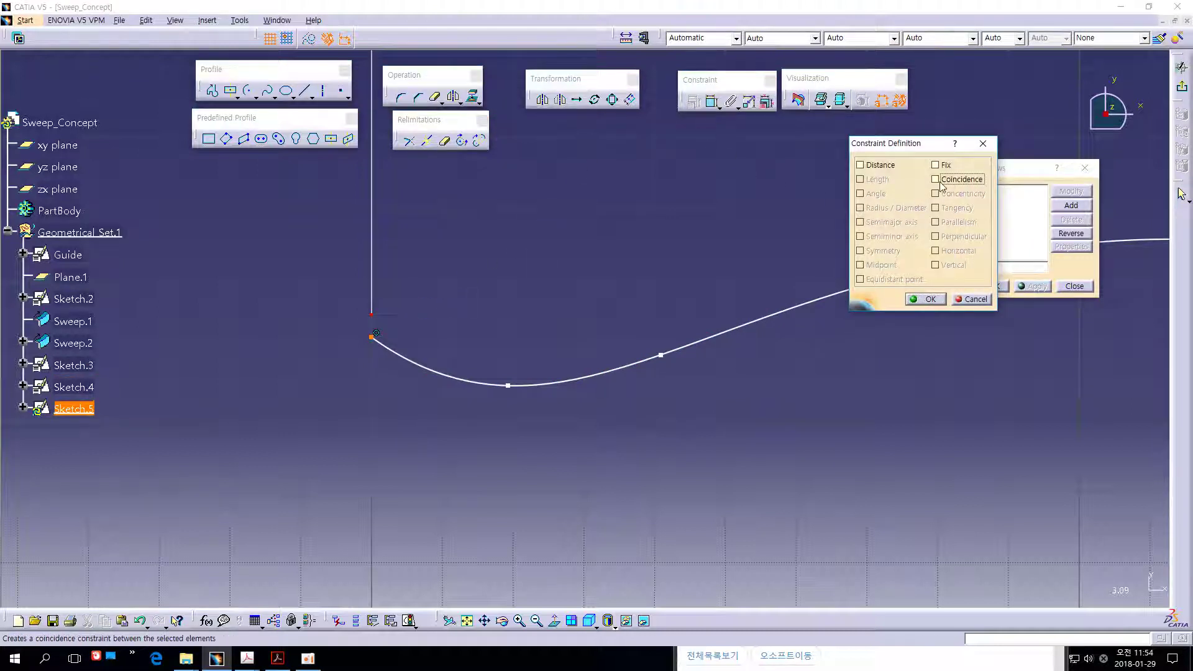
{"action": "left_click", "coordinate": [938, 181]}
{"action": "left_click", "coordinate": [926, 299]}
{"action": "mouse_move", "coordinate": [572, 274]}
{"action": "middle_mouse_down"}
{"action": "mouse_move", "coordinate": [542, 269]}
{"action": "mouse_move", "coordinate": [648, 272]}
{"action": "mouse_move", "coordinate": [583, 389]}
{"action": "middle_mouse_up"}
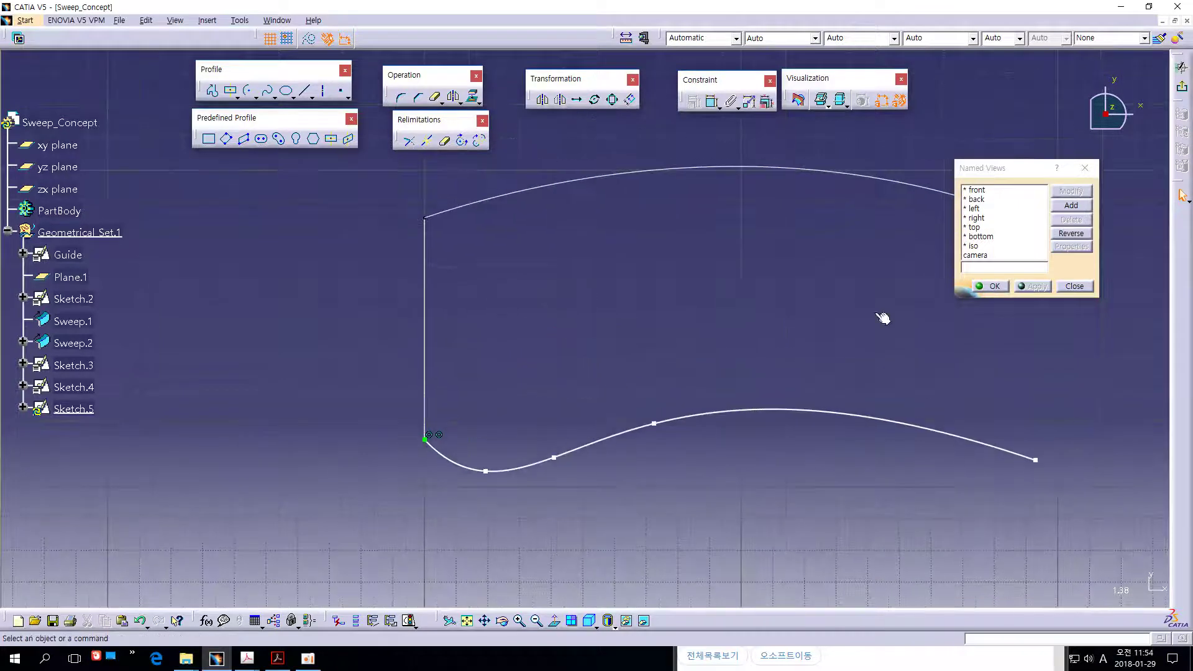
{"action": "left_click", "coordinate": [1181, 92]}
{"action": "mouse_move", "coordinate": [738, 440]}
{"action": "middle_mouse_down"}
{"action": "mouse_move", "coordinate": [766, 426]}
{"action": "mouse_move", "coordinate": [635, 446]}
{"action": "mouse_move", "coordinate": [703, 426]}
{"action": "mouse_move", "coordinate": [694, 436]}
{"action": "middle_mouse_up"}
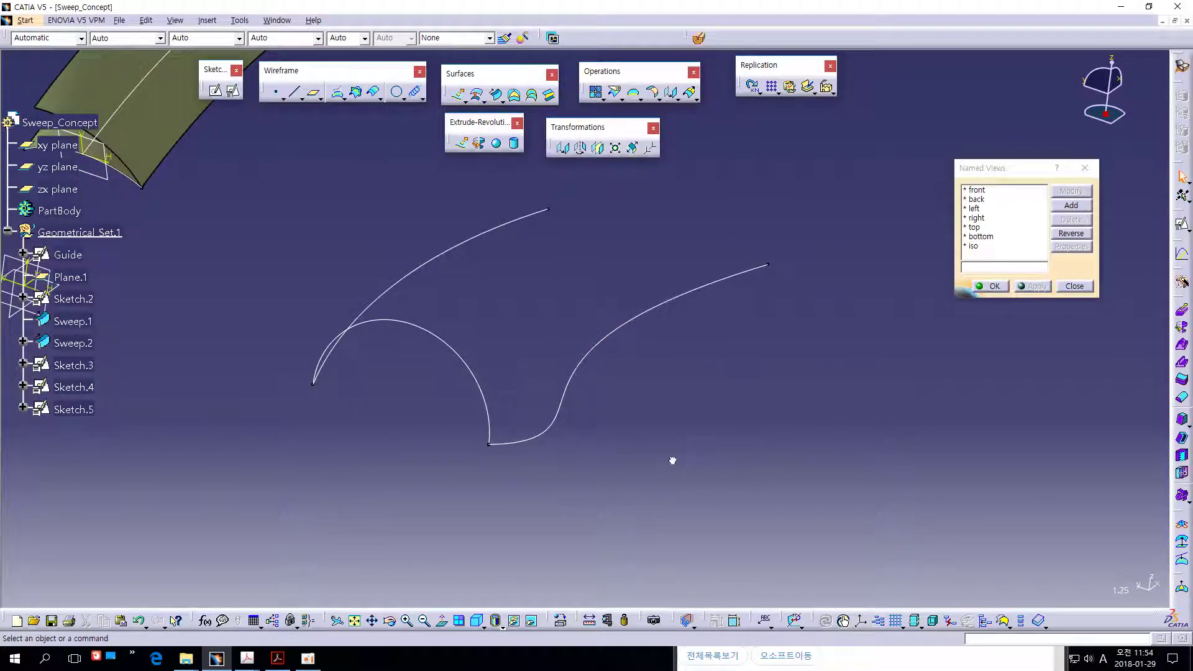
{"action": "mouse_move", "coordinate": [672, 458]}
{"action": "middle_mouse_down"}
{"action": "mouse_move", "coordinate": [644, 453]}
{"action": "mouse_move", "coordinate": [657, 445]}
{"action": "mouse_move", "coordinate": [673, 468]}
{"action": "middle_mouse_up"}
Colour the Sketch.3 arc yellow and set its line thickness to 0.35 mm.
{"action": "left_click", "coordinate": [490, 379]}
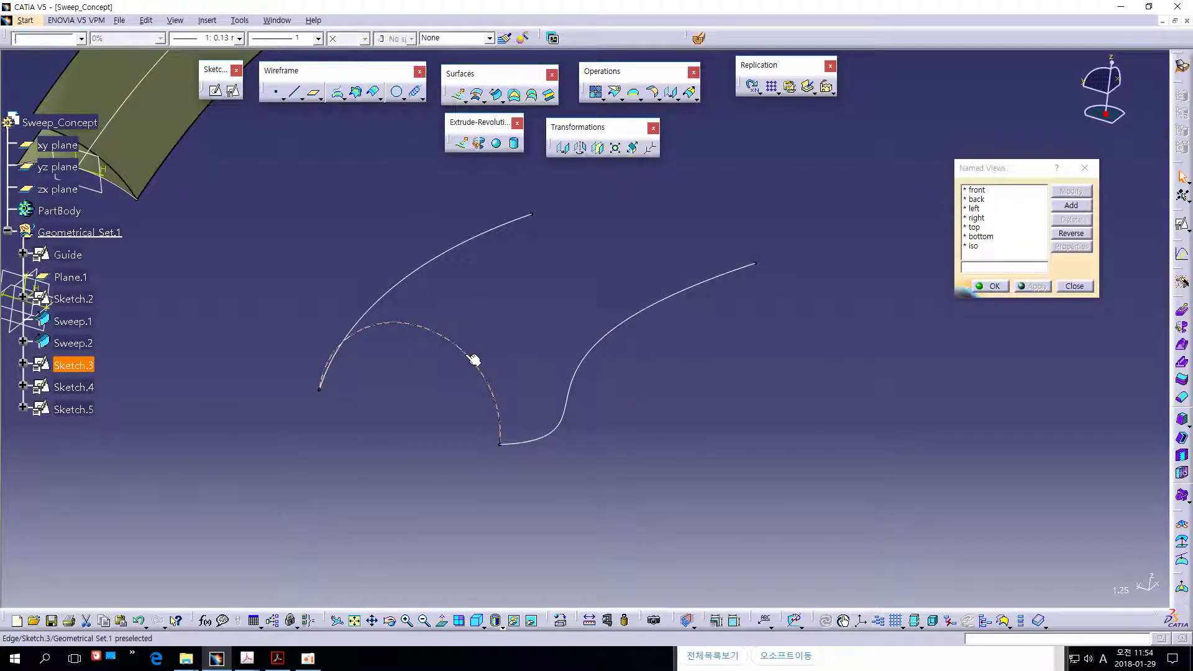
{"action": "left_click", "coordinate": [70, 39]}
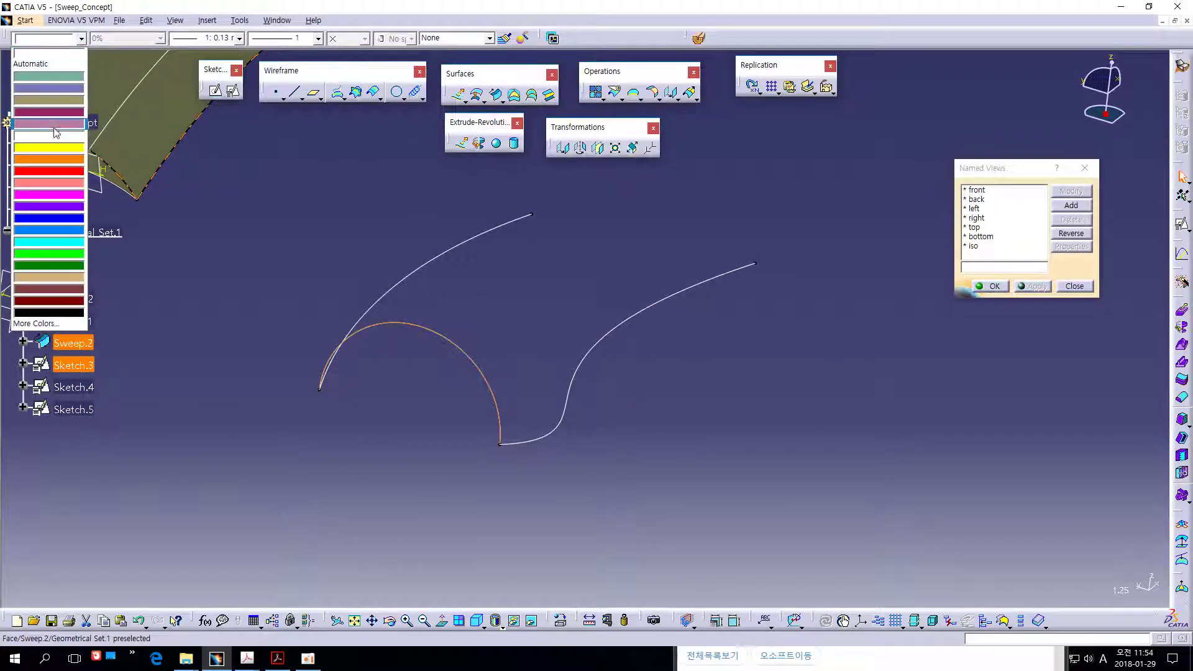
{"action": "left_click", "coordinate": [50, 149]}
{"action": "left_click", "coordinate": [210, 38]}
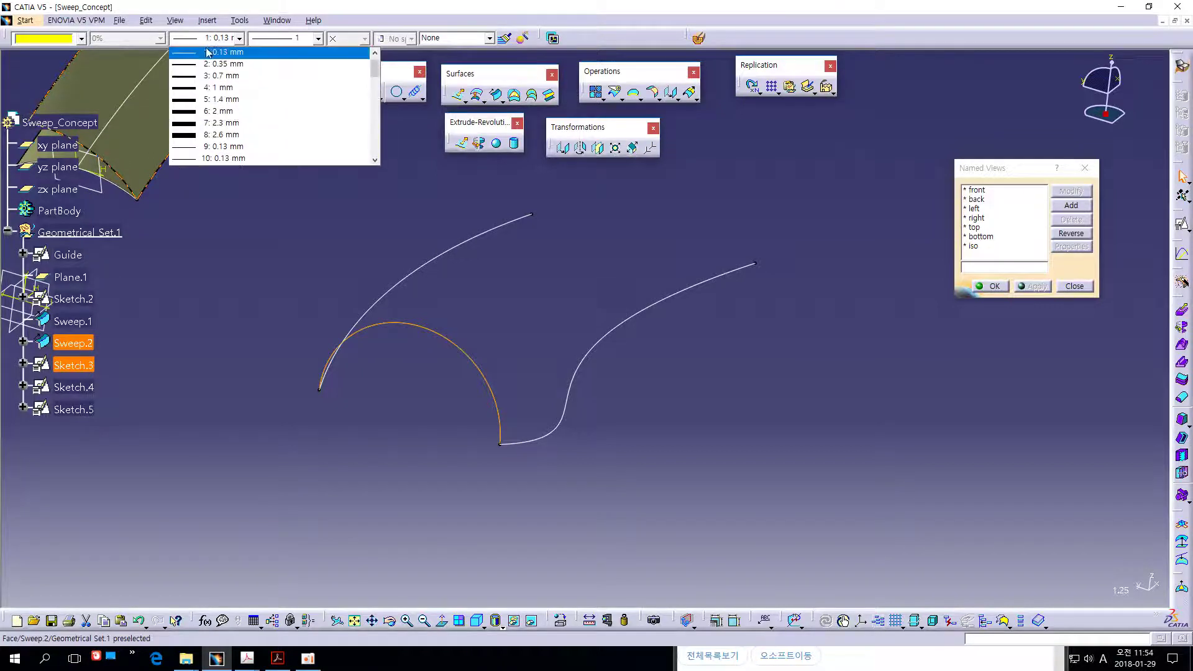
{"action": "left_click", "coordinate": [205, 64]}
{"action": "left_click", "coordinate": [551, 288]}
{"action": "middle_click_drag", "start_coordinate": [573, 296], "coordinate": [642, 303]}
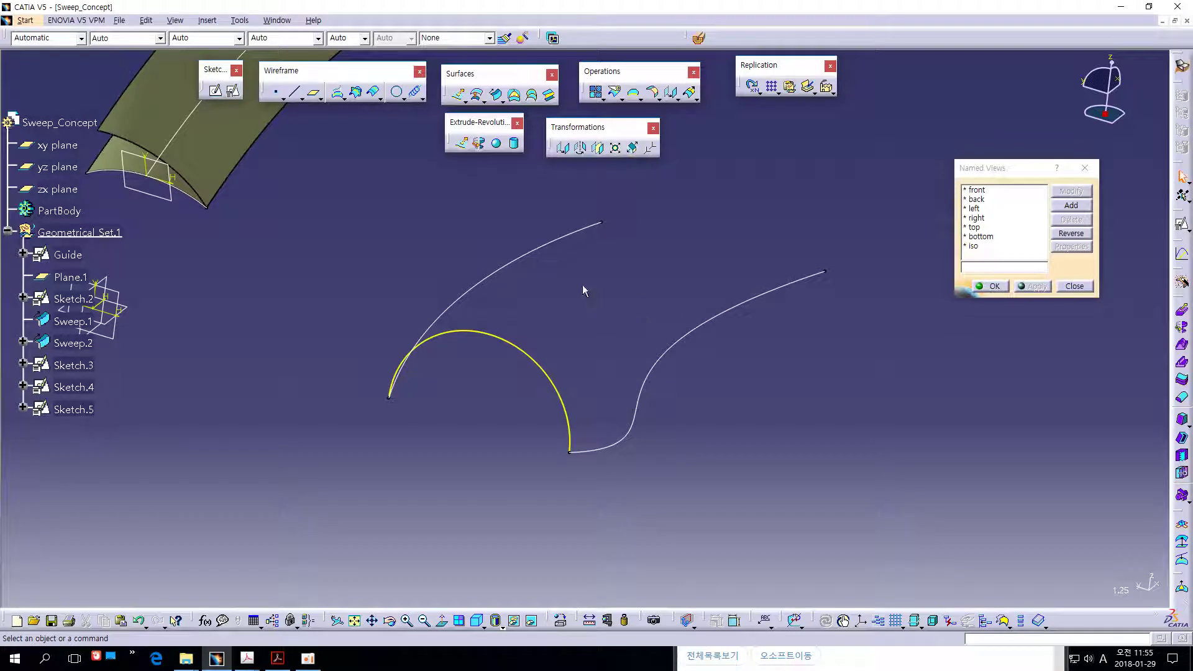
Colour the Sketch.4 curve light blue and set its line thickness to 0.7 mm.
{"action": "left_click", "coordinate": [519, 261]}
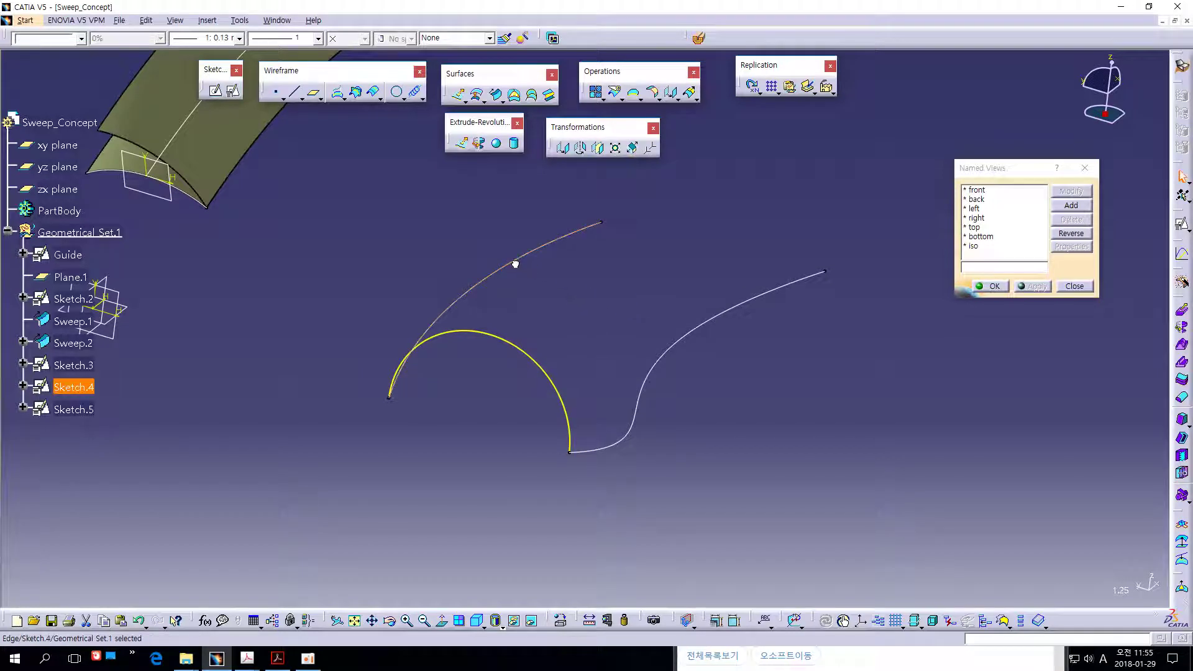
{"action": "left_click", "coordinate": [80, 38]}
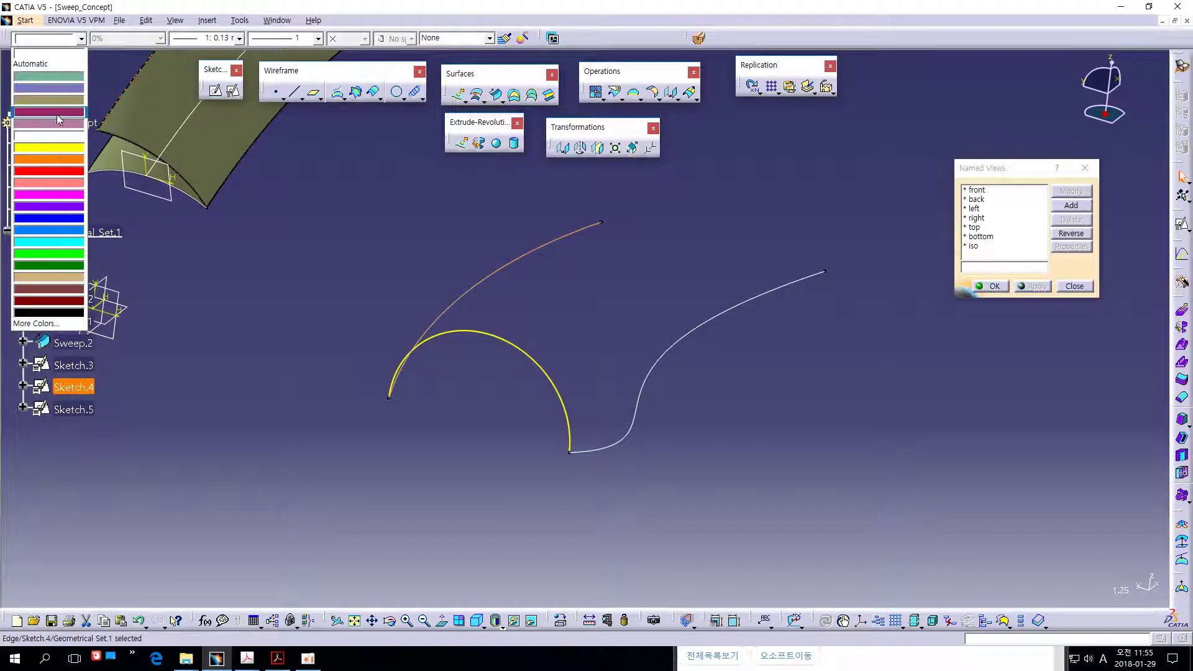
{"action": "left_click", "coordinate": [66, 220]}
{"action": "left_click", "coordinate": [239, 39]}
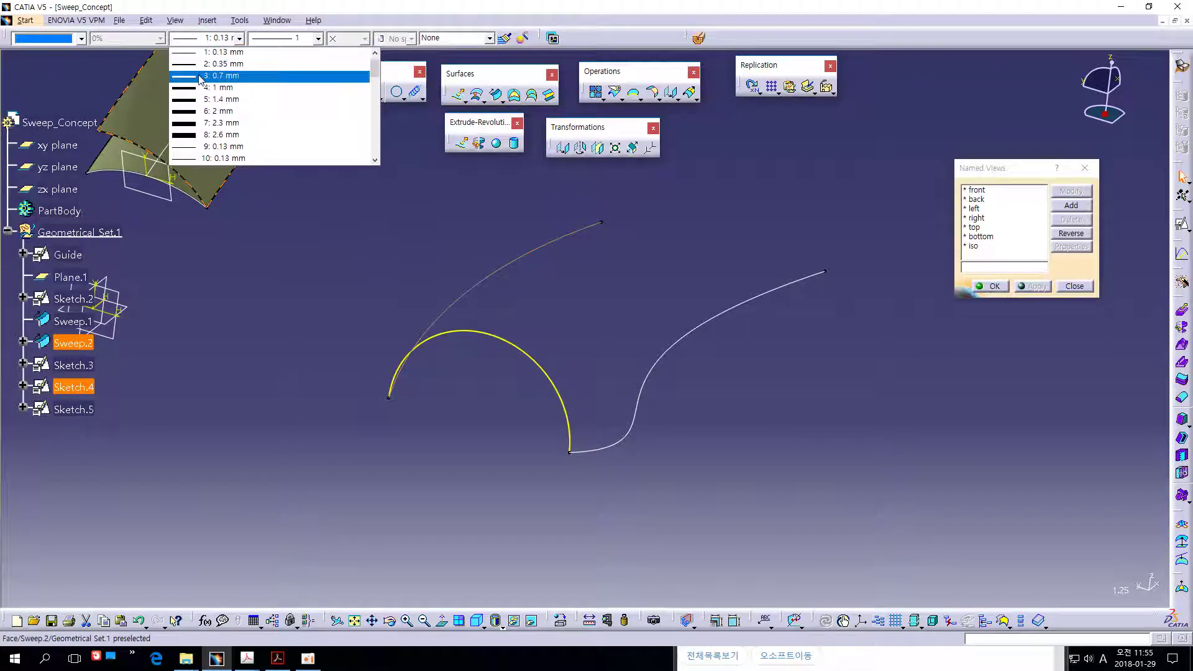
{"action": "left_click", "coordinate": [200, 76]}
{"action": "left_click", "coordinate": [673, 282]}
{"action": "middle_click_drag", "start_coordinate": [672, 282], "coordinate": [632, 259]}
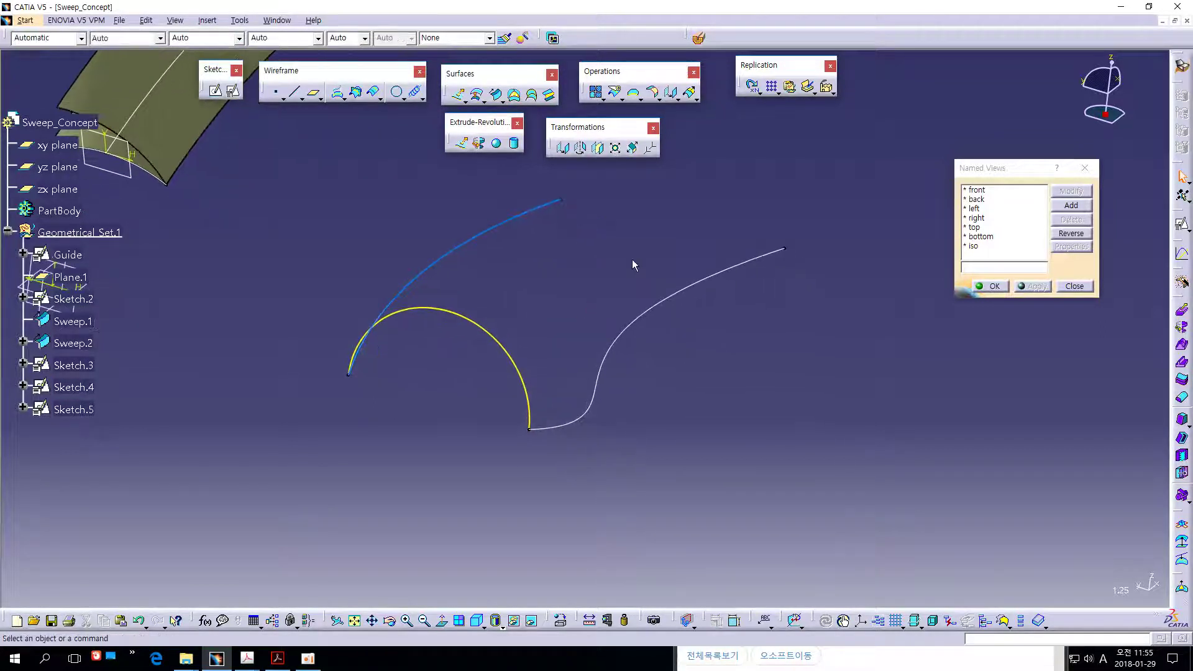
Colour the Sketch.5 spline magenta and give it a thicker line.
{"action": "left_click", "coordinate": [662, 307]}
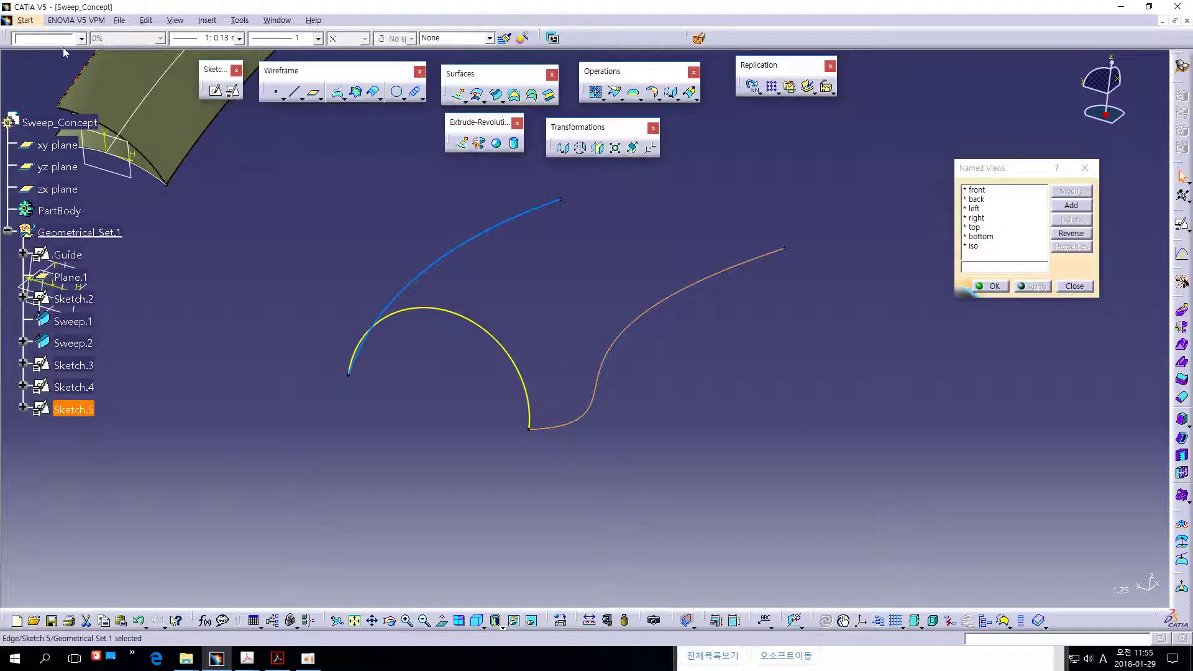
{"action": "left_click", "coordinate": [81, 38]}
{"action": "left_click", "coordinate": [46, 204]}
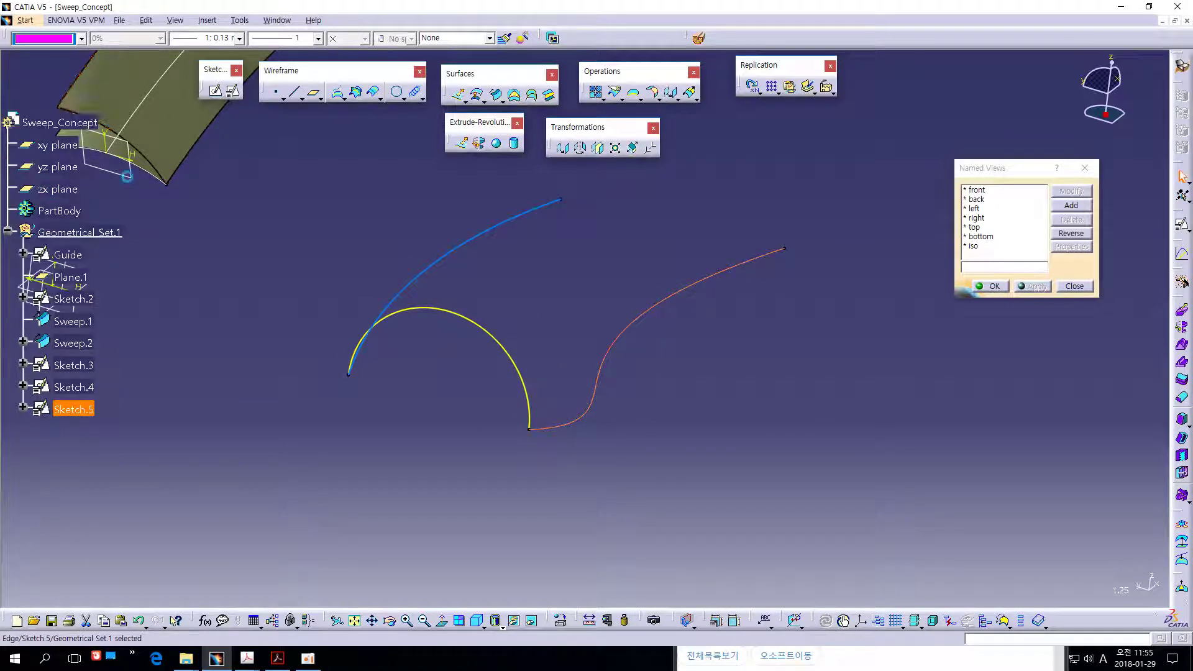
{"action": "left_click", "coordinate": [193, 44]}
{"action": "left_click", "coordinate": [192, 54]}
{"action": "left_click", "coordinate": [581, 266]}
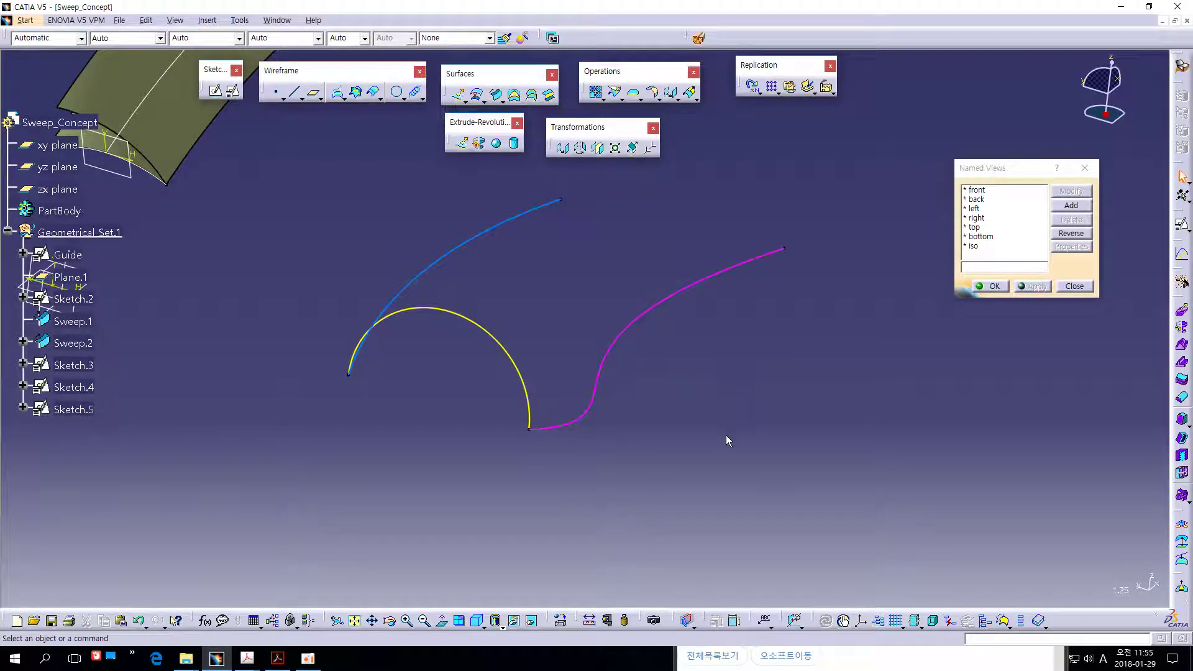
Examine the yellow profile arc and how the blue and magenta guide curves connect to its ends.
{"action": "middle_click_drag", "start_coordinate": [727, 437], "coordinate": [730, 418]}
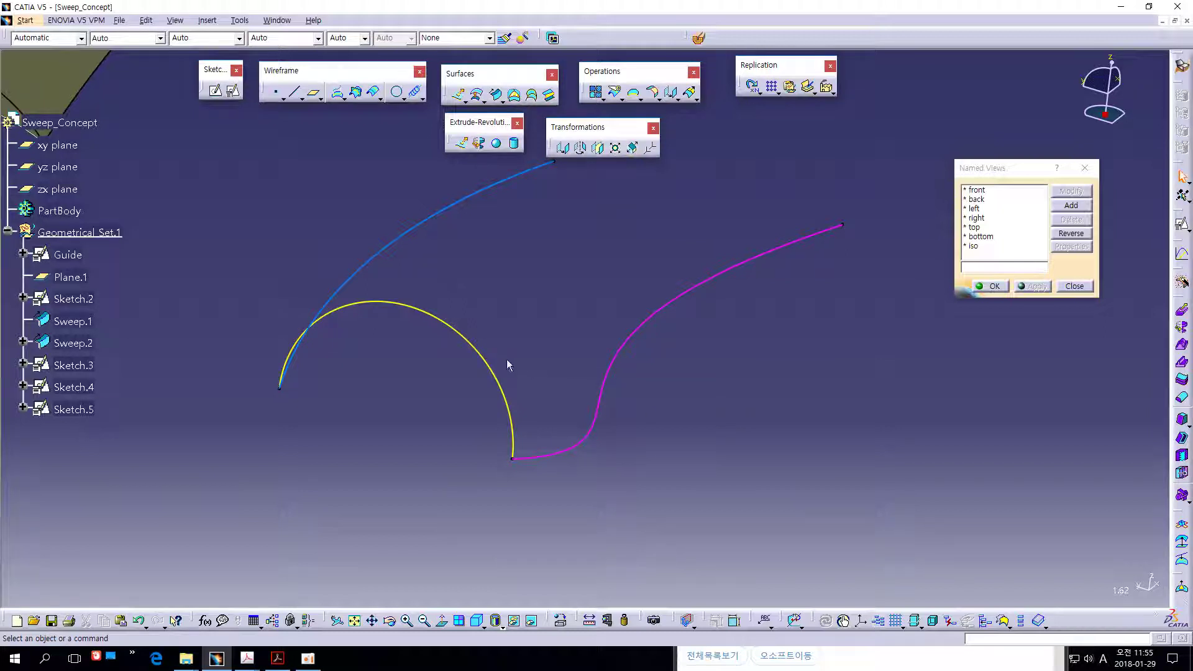
{"action": "left_click", "coordinate": [479, 346]}
{"action": "left_click", "coordinate": [457, 251]}
{"action": "left_click", "coordinate": [447, 218]}
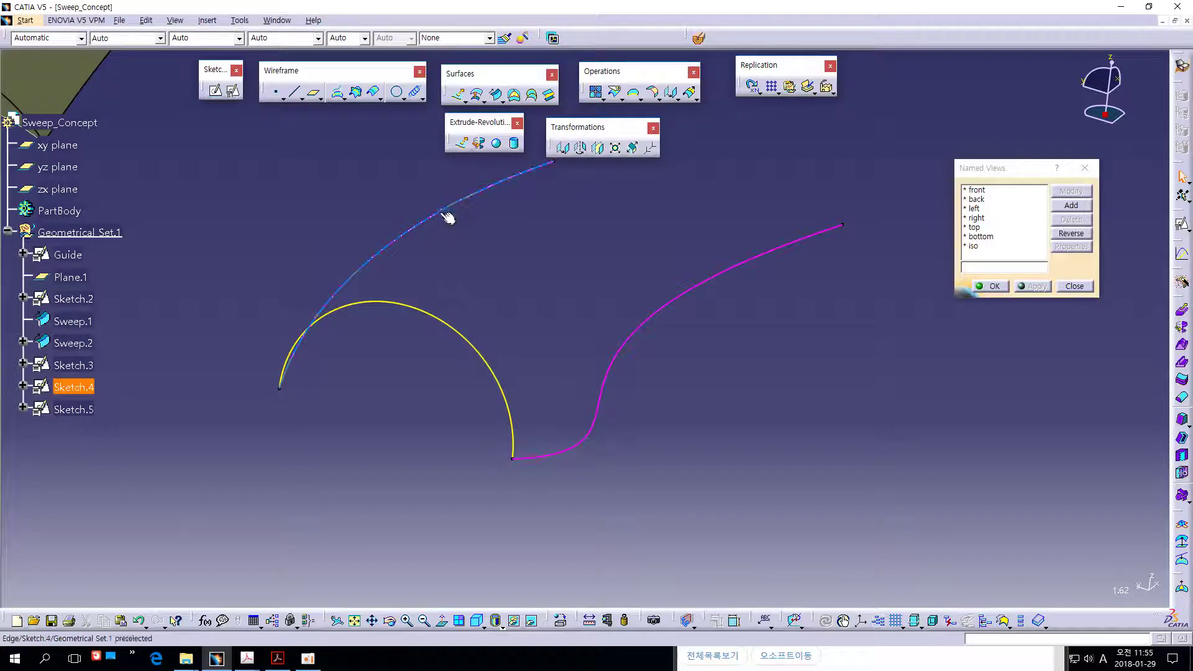
{"action": "left_click", "coordinate": [644, 327]}
{"action": "left_click", "coordinate": [798, 380]}
{"action": "middle_click_drag", "start_coordinate": [778, 367], "coordinate": [751, 429]}
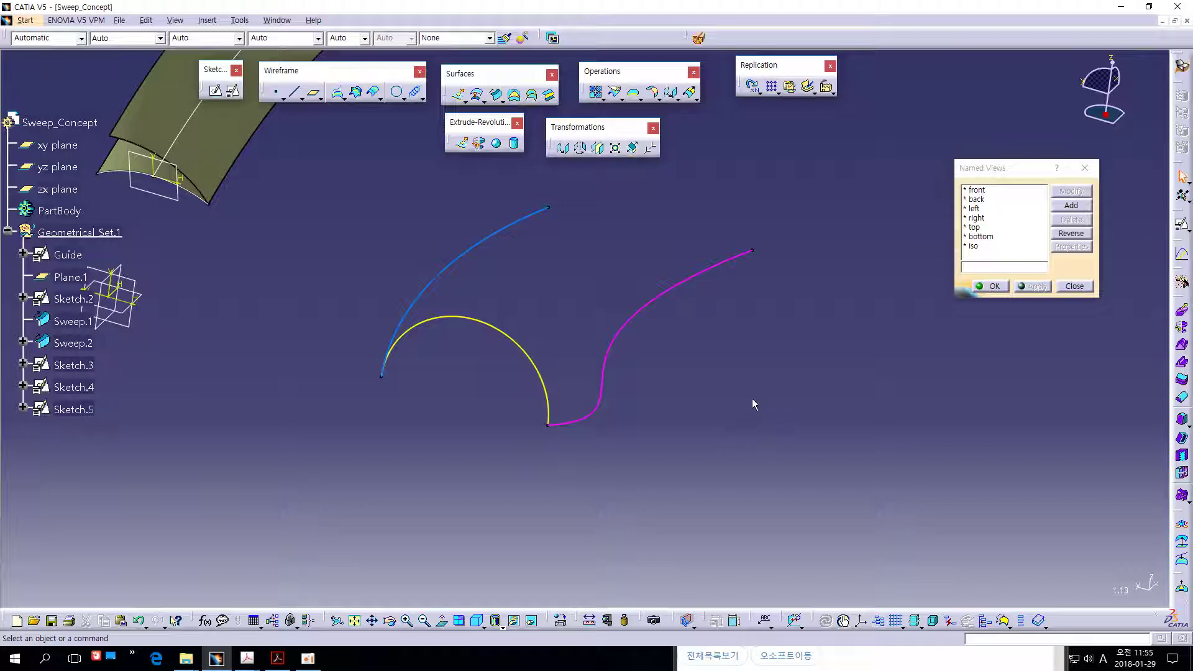
{"action": "middle_click_drag", "start_coordinate": [751, 402], "coordinate": [747, 416]}
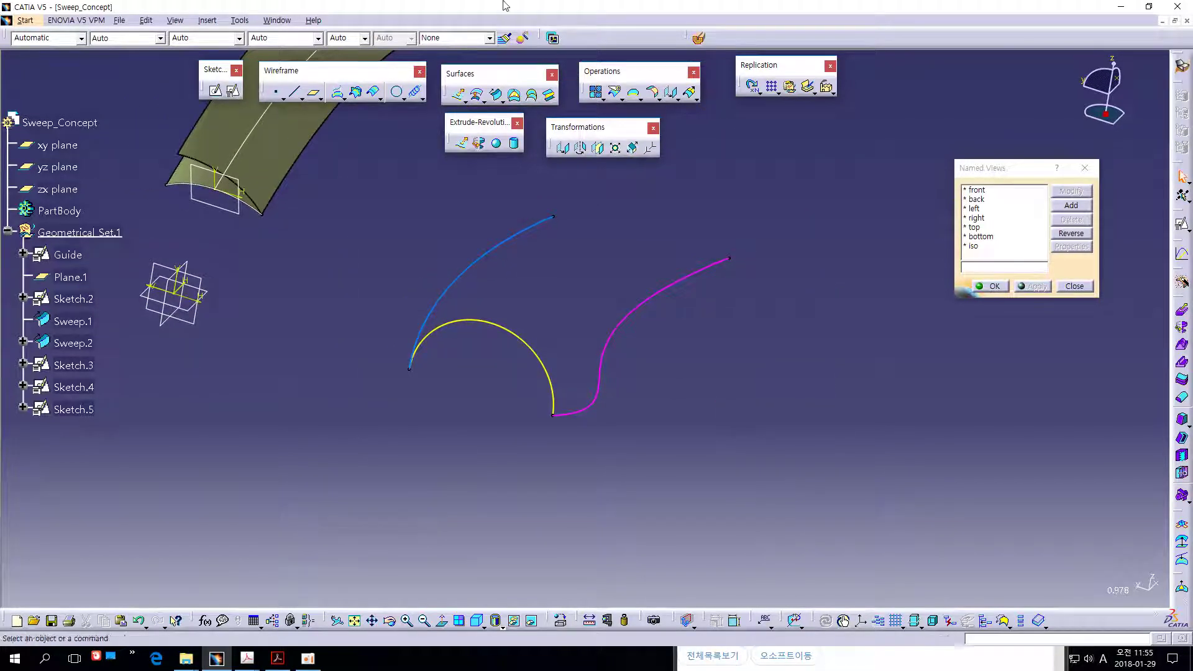
Set up a swept surface with two guide curves, using Sketch.3 as profile and Sketch.4 and Sketch.5 as guides.
{"action": "left_click", "coordinate": [495, 95]}
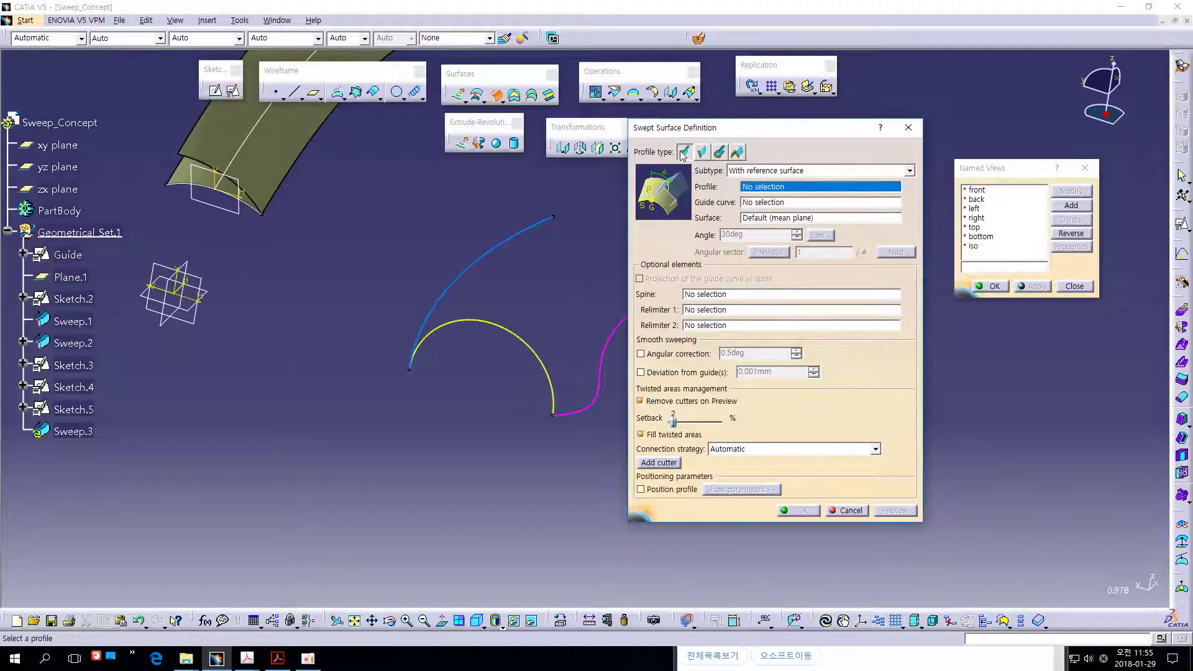
{"action": "left_click", "coordinate": [737, 173]}
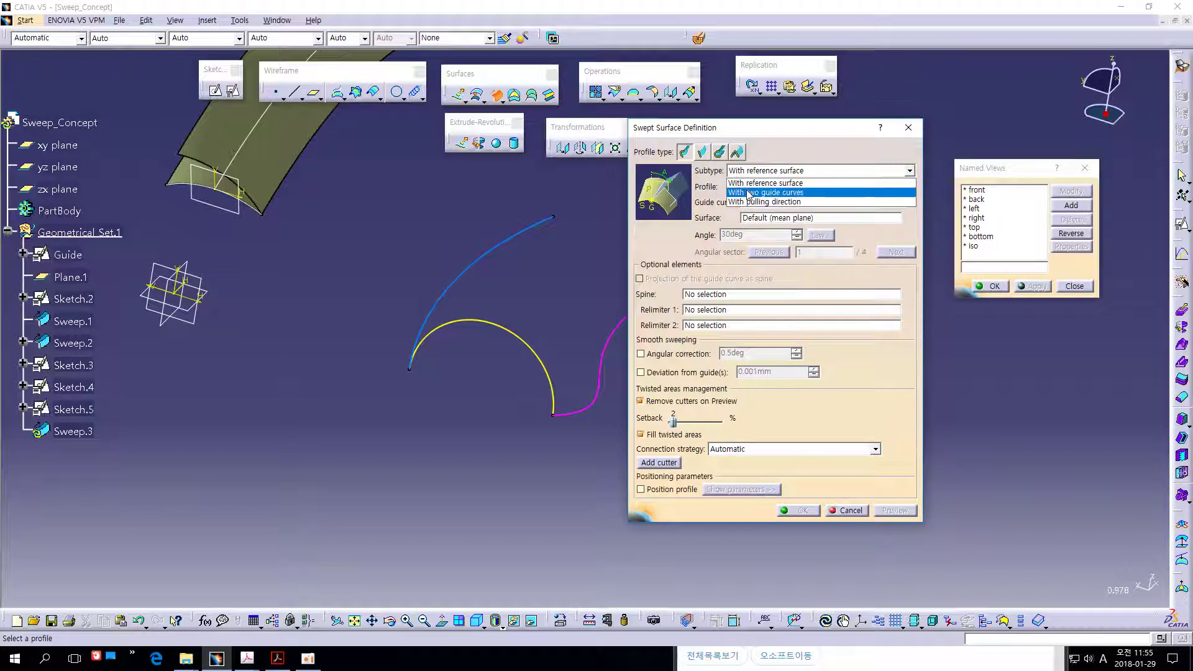
{"action": "left_click", "coordinate": [749, 194]}
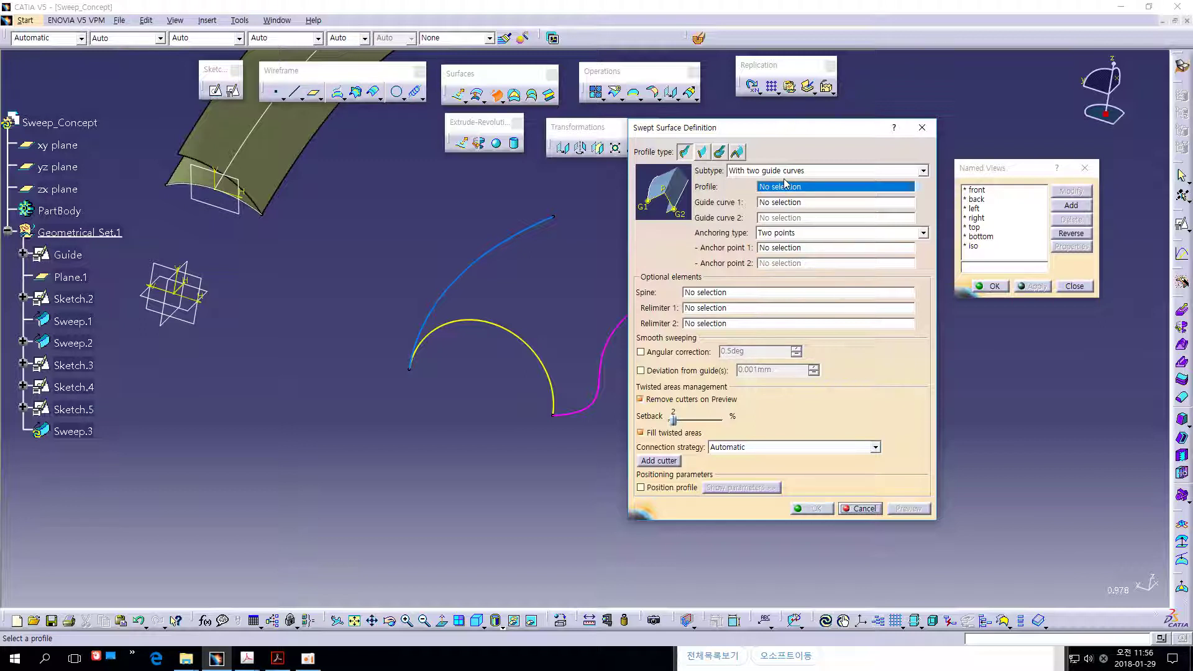
{"action": "left_click", "coordinate": [516, 339]}
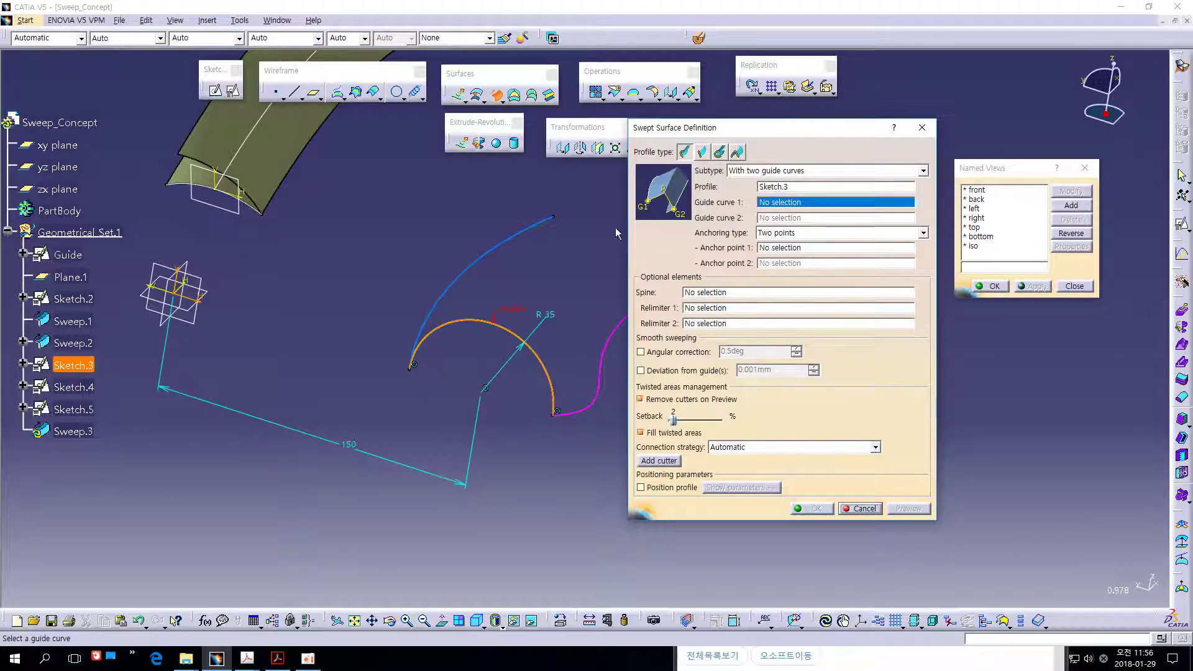
{"action": "left_click", "coordinate": [518, 239]}
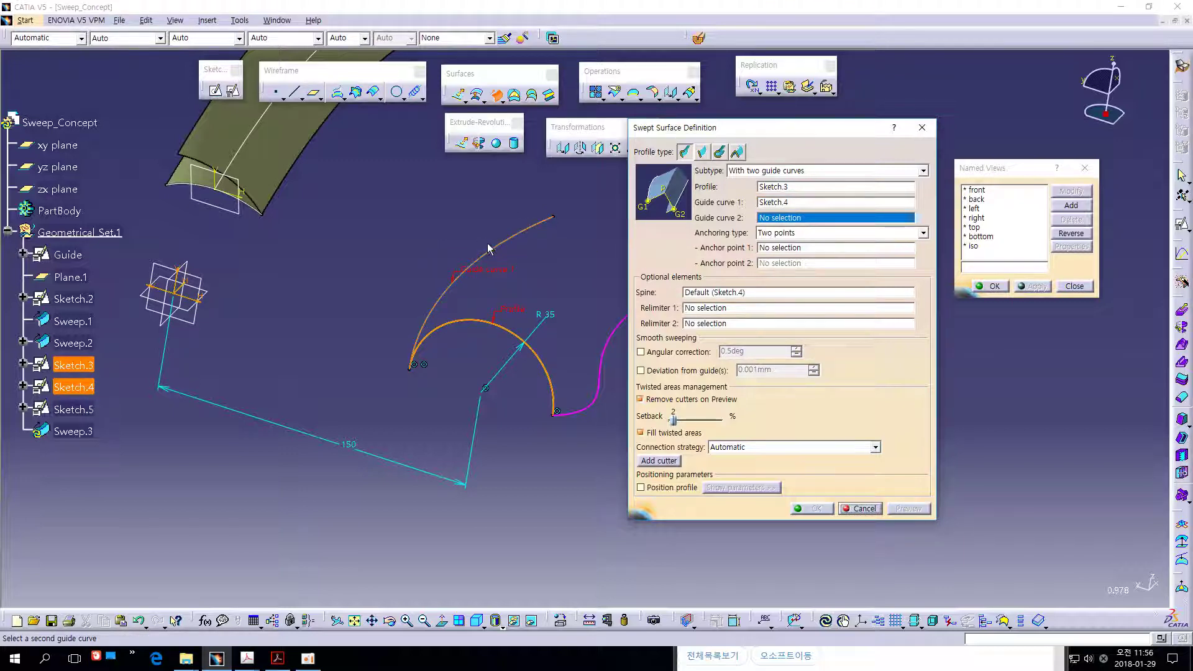
{"action": "middle_click_drag", "start_coordinate": [577, 271], "coordinate": [510, 234]}
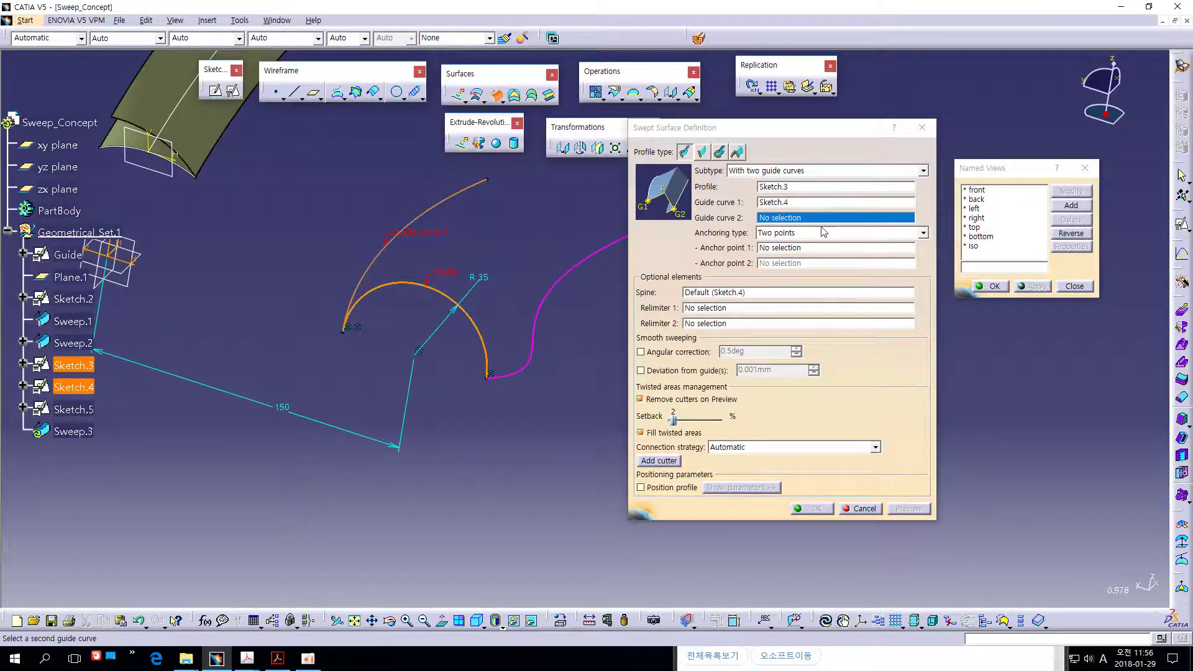
{"action": "left_click", "coordinate": [563, 287]}
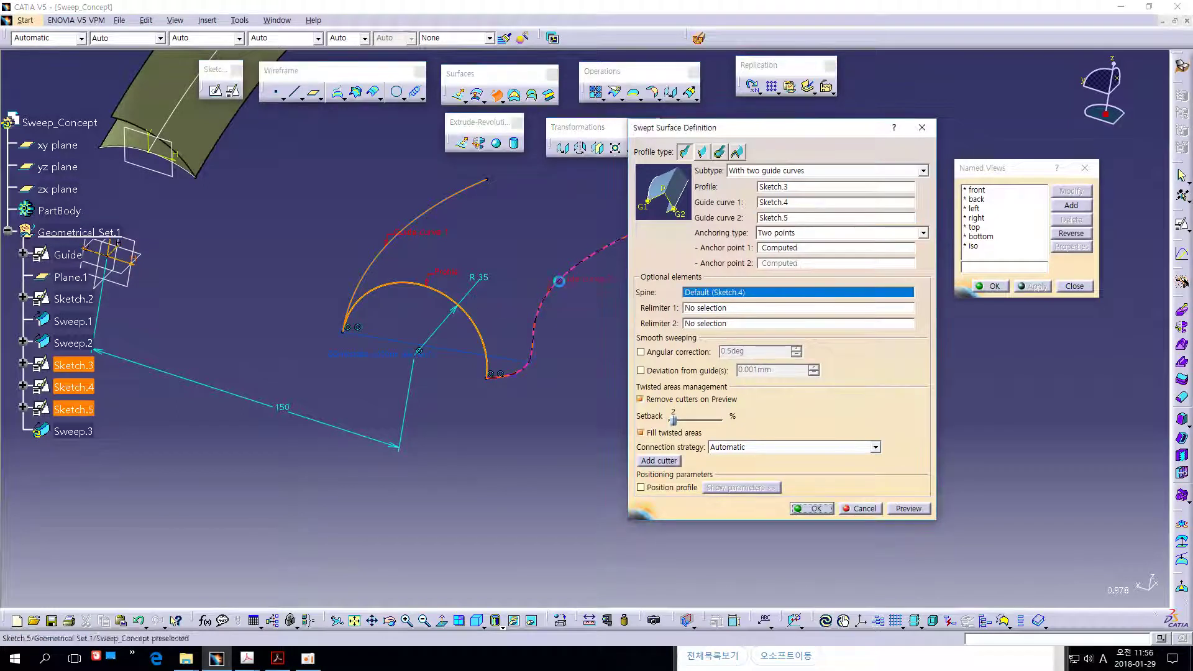
Inspect the profile, both guide curves and the computed anchor points in the top view.
{"action": "middle_click_drag", "start_coordinate": [450, 381], "coordinate": [390, 371]}
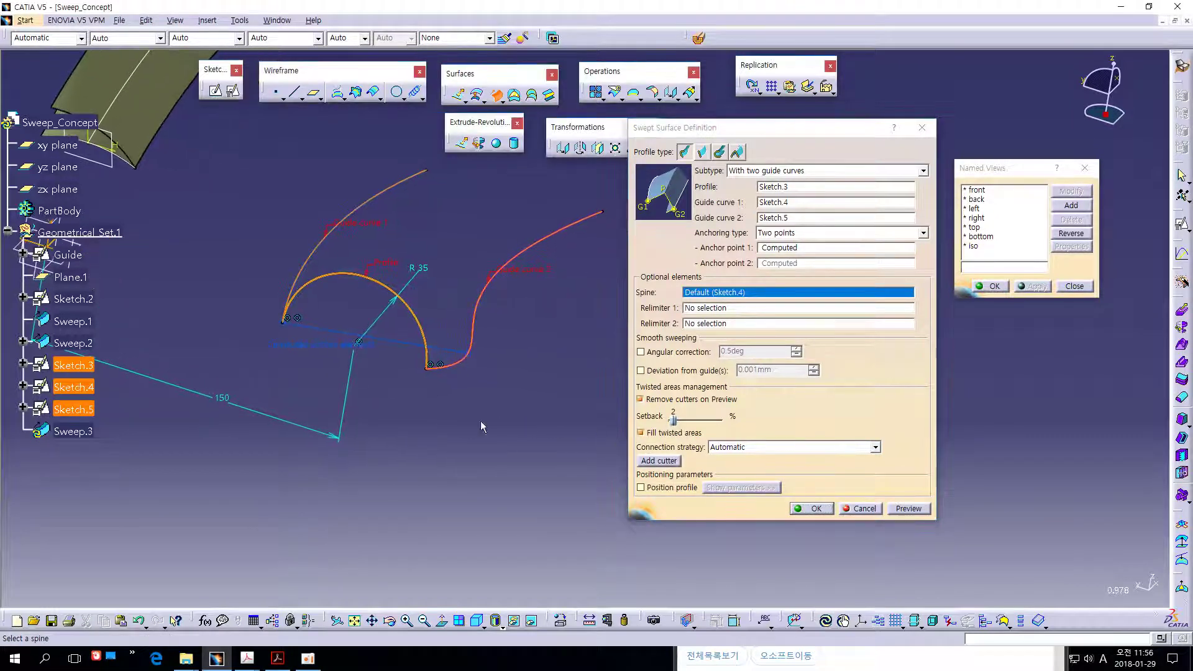
{"action": "middle_click_drag", "start_coordinate": [535, 436], "coordinate": [577, 501]}
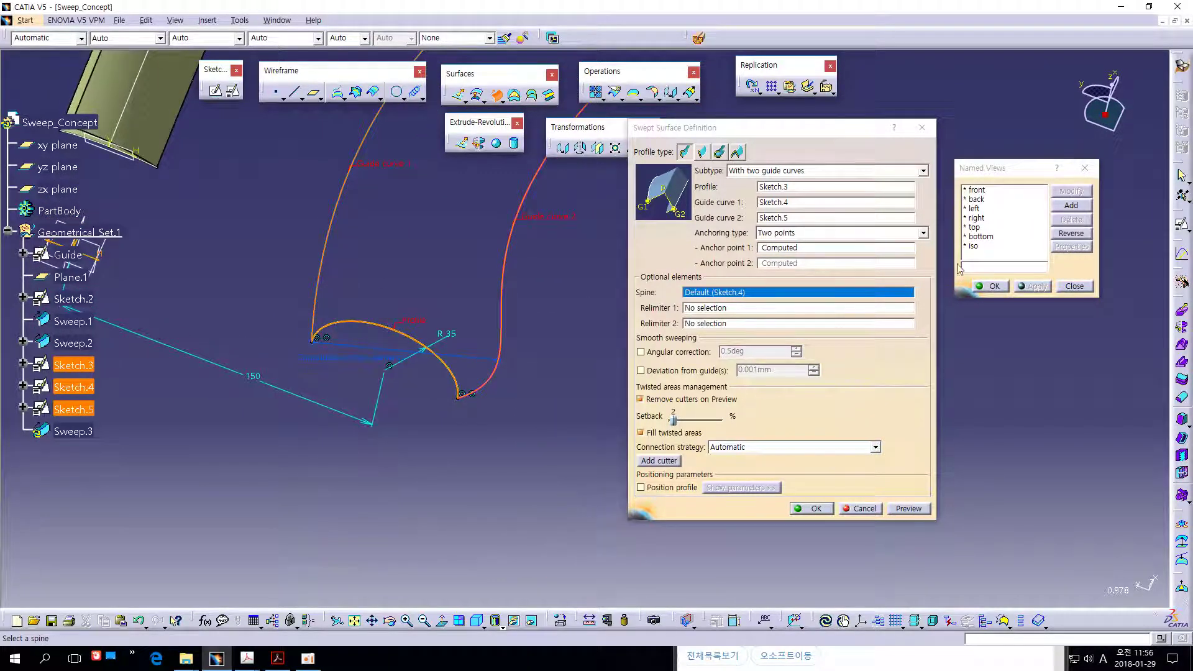
{"action": "left_click", "coordinate": [975, 228]}
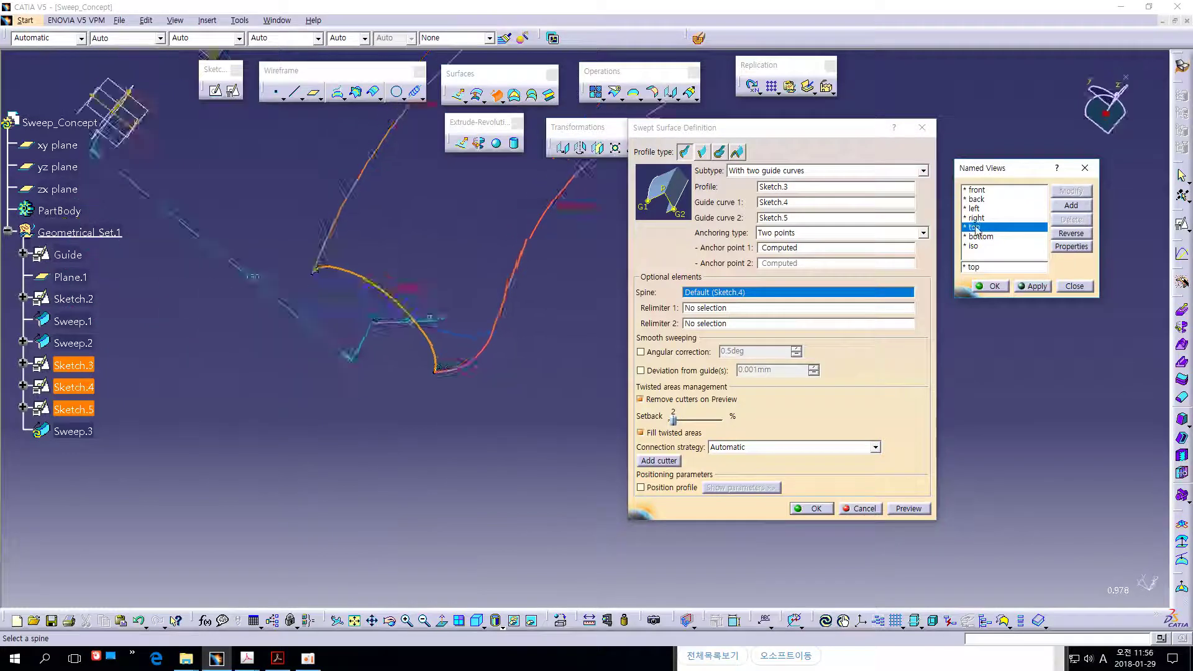
{"action": "left_click", "coordinate": [566, 364]}
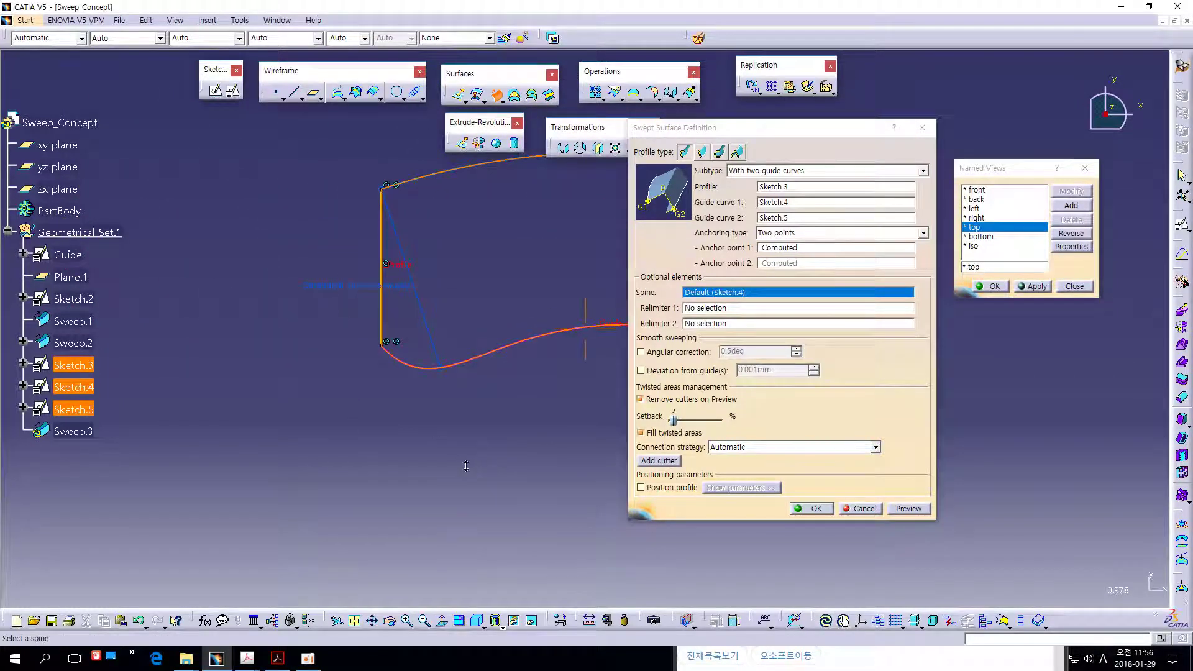
{"action": "middle_click_drag", "start_coordinate": [465, 462], "coordinate": [403, 408], "text": "ctrl"}
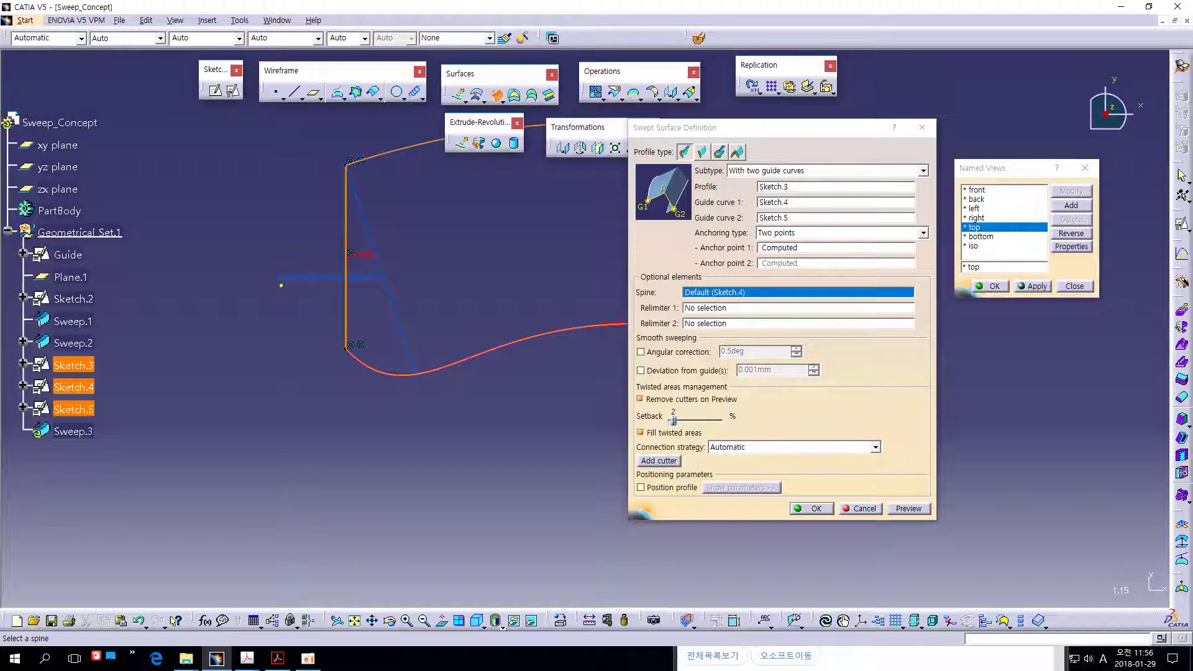
{"action": "left_click_drag", "start_coordinate": [276, 286], "coordinate": [371, 285]}
{"action": "left_click_drag", "start_coordinate": [346, 163], "coordinate": [349, 168]}
{"action": "mouse_move", "coordinate": [335, 142]}
{"action": "left_mouse_down"}
{"action": "mouse_move", "coordinate": [345, 160]}
{"action": "mouse_move", "coordinate": [351, 152]}
{"action": "left_mouse_up"}
{"action": "mouse_move", "coordinate": [415, 378]}
{"action": "left_mouse_down"}
{"action": "mouse_move", "coordinate": [414, 420]}
{"action": "mouse_move", "coordinate": [437, 423]}
{"action": "mouse_move", "coordinate": [438, 393]}
{"action": "mouse_move", "coordinate": [457, 402]}
{"action": "left_mouse_up"}
{"action": "mouse_move", "coordinate": [300, 148]}
{"action": "left_mouse_down"}
{"action": "mouse_move", "coordinate": [302, 131]}
{"action": "mouse_move", "coordinate": [324, 156]}
{"action": "mouse_move", "coordinate": [340, 122]}
{"action": "mouse_move", "coordinate": [341, 133]}
{"action": "left_mouse_up"}
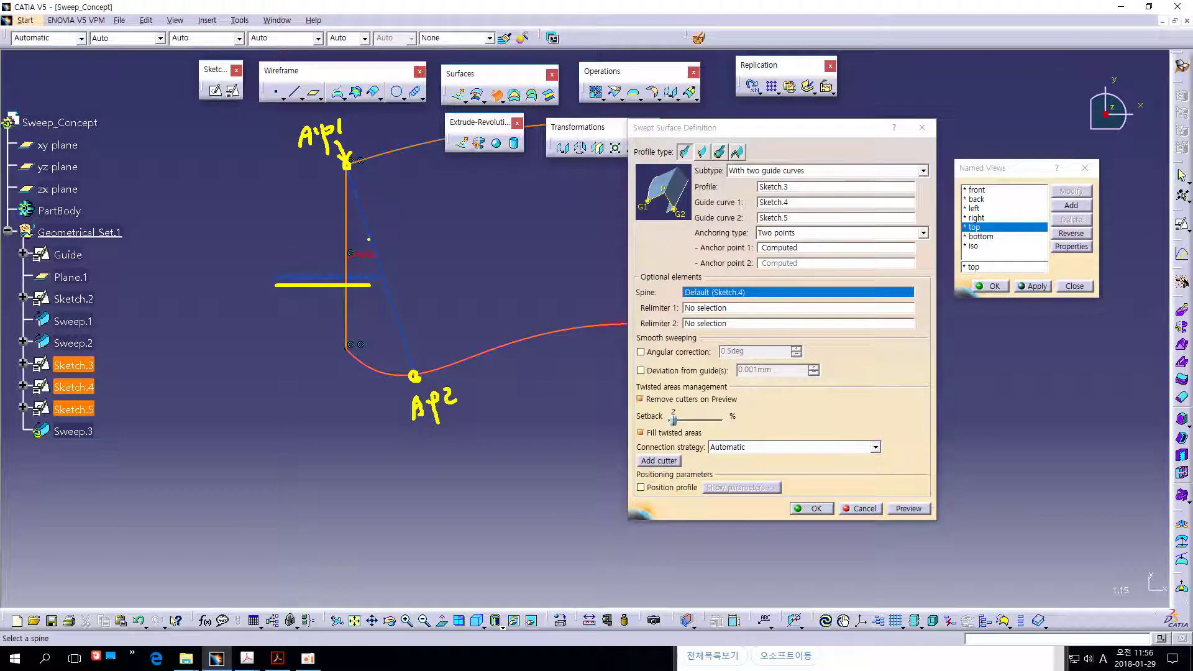
{"action": "mouse_move", "coordinate": [371, 239]}
{"action": "left_mouse_down"}
{"action": "mouse_move", "coordinate": [401, 229]}
{"action": "mouse_move", "coordinate": [401, 241]}
{"action": "left_mouse_up"}
{"action": "mouse_move", "coordinate": [430, 220]}
{"action": "left_mouse_down"}
{"action": "mouse_move", "coordinate": [430, 238]}
{"action": "mouse_move", "coordinate": [448, 225]}
{"action": "mouse_move", "coordinate": [458, 248]}
{"action": "mouse_move", "coordinate": [456, 229]}
{"action": "mouse_move", "coordinate": [464, 238]}
{"action": "left_mouse_up"}
{"action": "left_click_drag", "start_coordinate": [469, 221], "coordinate": [469, 244]}
{"action": "mouse_move", "coordinate": [490, 227]}
{"action": "left_mouse_down"}
{"action": "mouse_move", "coordinate": [482, 245]}
{"action": "mouse_move", "coordinate": [522, 236]}
{"action": "left_mouse_up"}
{"action": "left_click_drag", "start_coordinate": [520, 218], "coordinate": [529, 236]}
{"action": "left_click_drag", "start_coordinate": [522, 234], "coordinate": [548, 244]}
{"action": "mouse_move", "coordinate": [541, 217]}
{"action": "left_mouse_down"}
{"action": "mouse_move", "coordinate": [549, 252]}
{"action": "mouse_move", "coordinate": [562, 230]}
{"action": "mouse_move", "coordinate": [572, 252]}
{"action": "mouse_move", "coordinate": [417, 254]}
{"action": "left_mouse_up"}
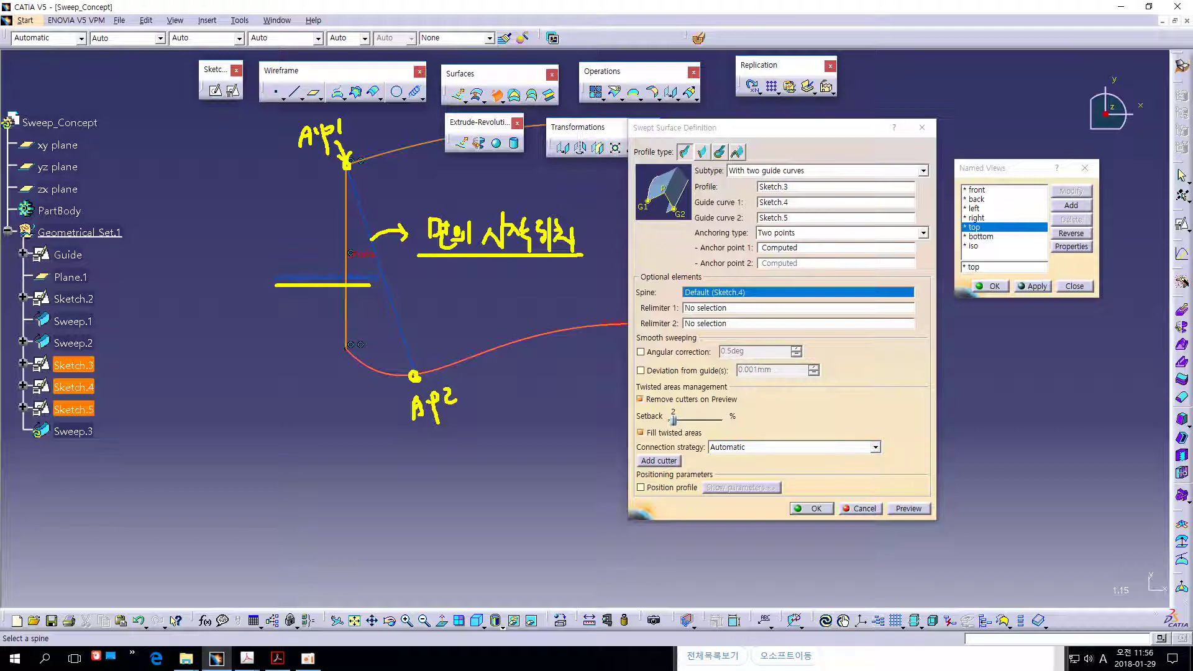
{"action": "key", "text": "Escape"}
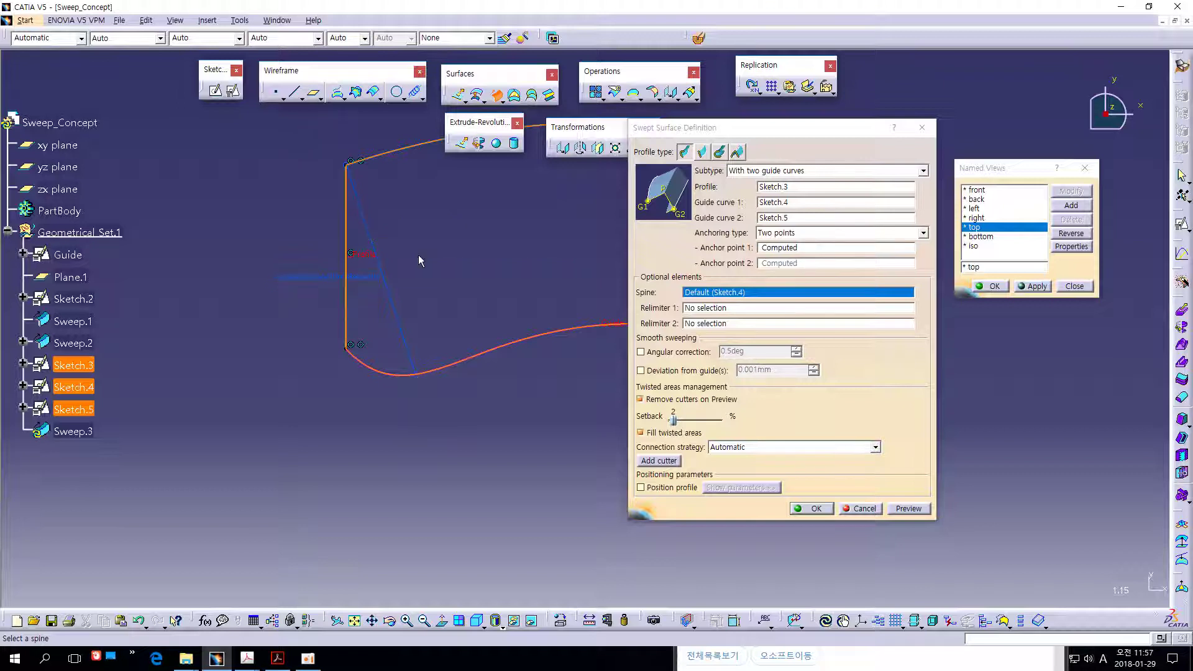
Preview the two-guide swept surface with Sketch.4 as the default spine.
{"action": "mouse_move", "coordinate": [468, 255]}
{"action": "middle_mouse_down", "text": "ctrl"}
{"action": "mouse_move", "coordinate": [515, 263]}
{"action": "mouse_move", "coordinate": [448, 276]}
{"action": "middle_mouse_up", "text": "ctrl"}
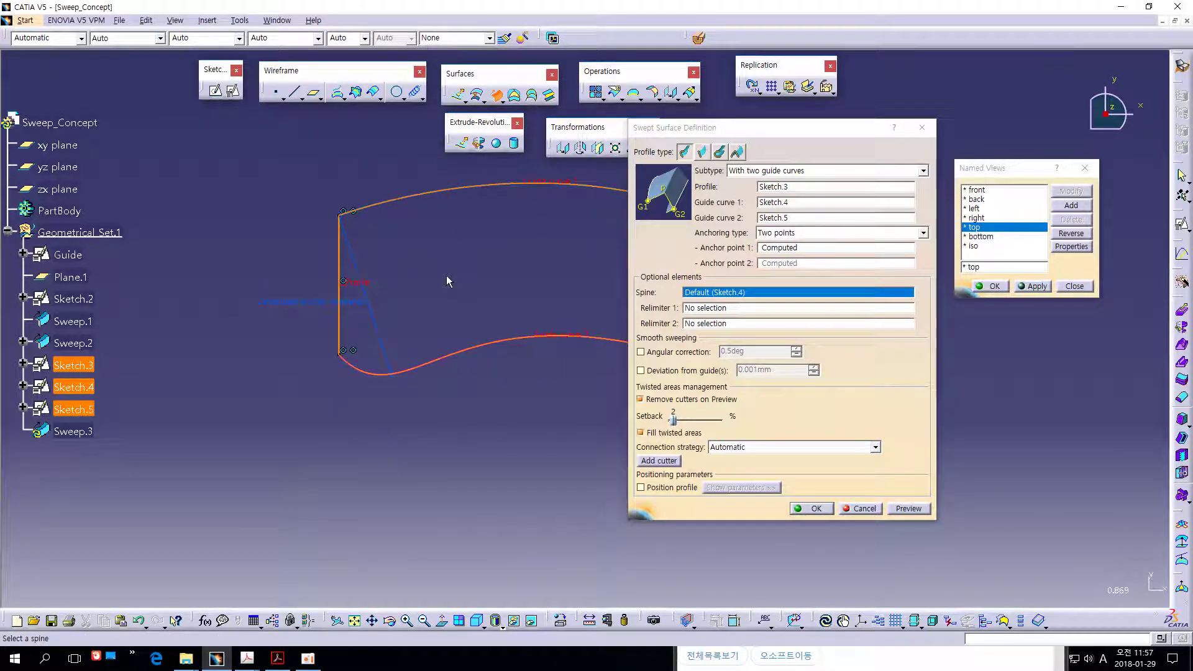
{"action": "left_click", "coordinate": [904, 513]}
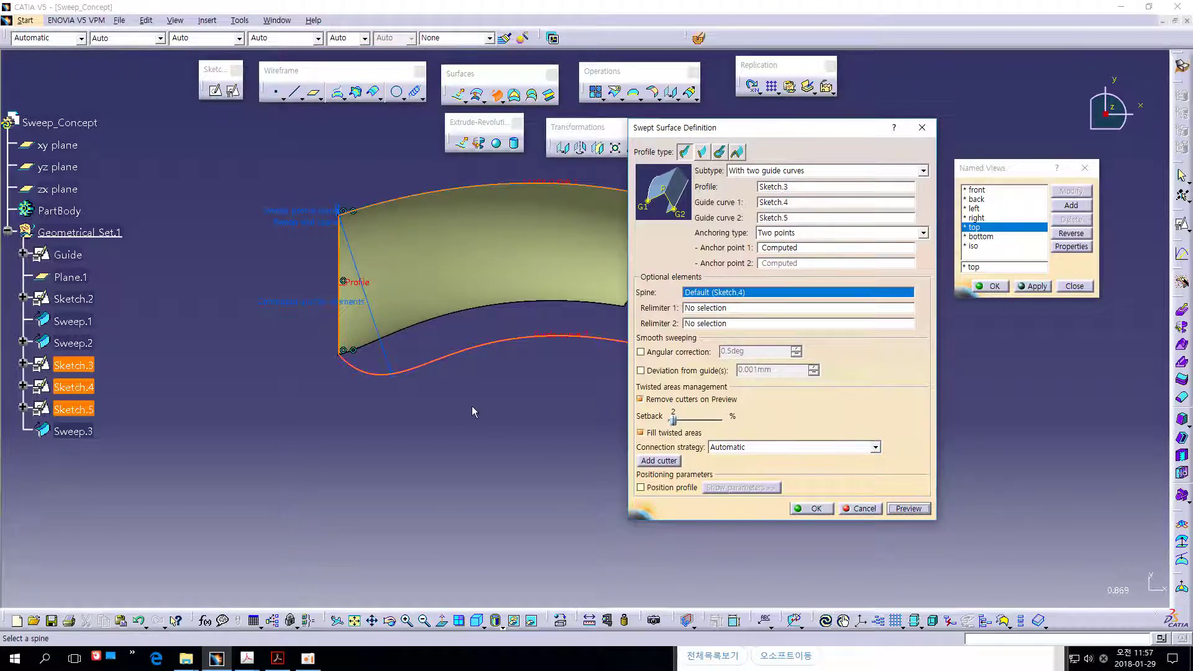
{"action": "middle_click_drag", "start_coordinate": [472, 405], "coordinate": [449, 418]}
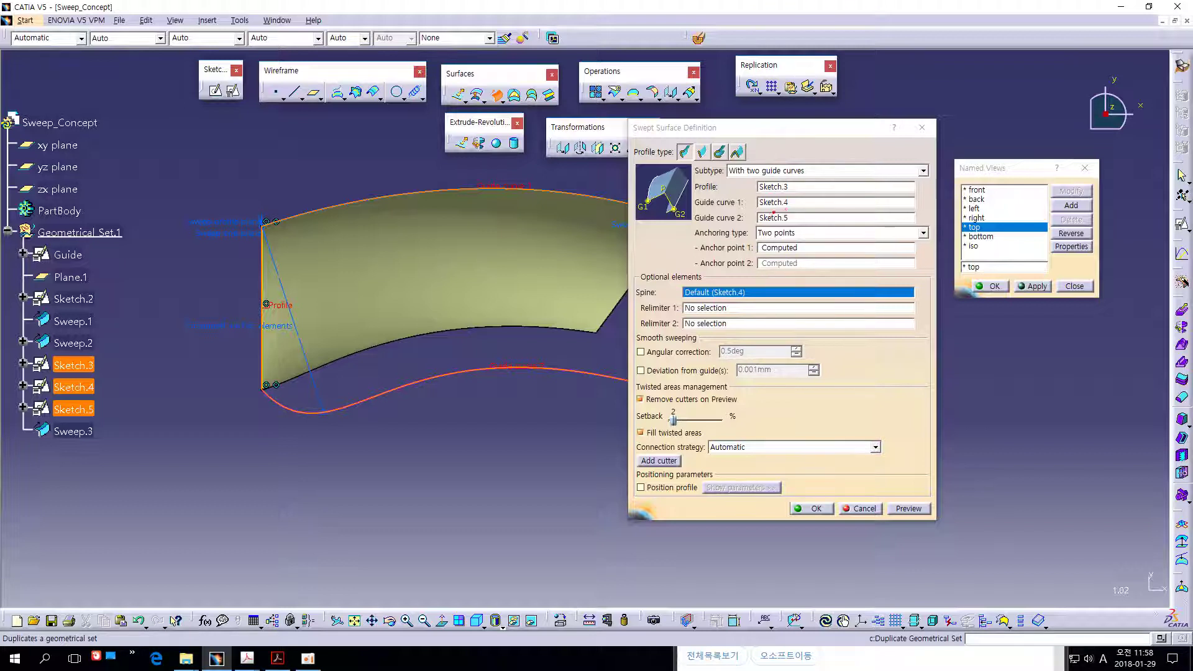
{"action": "mouse_move", "coordinate": [791, 204]}
{"action": "left_mouse_down"}
{"action": "mouse_move", "coordinate": [753, 206]}
{"action": "mouse_move", "coordinate": [771, 193]}
{"action": "mouse_move", "coordinate": [792, 199]}
{"action": "mouse_move", "coordinate": [738, 231]}
{"action": "mouse_move", "coordinate": [738, 281]}
{"action": "mouse_move", "coordinate": [713, 297]}
{"action": "mouse_move", "coordinate": [743, 303]}
{"action": "mouse_move", "coordinate": [745, 290]}
{"action": "left_mouse_up"}
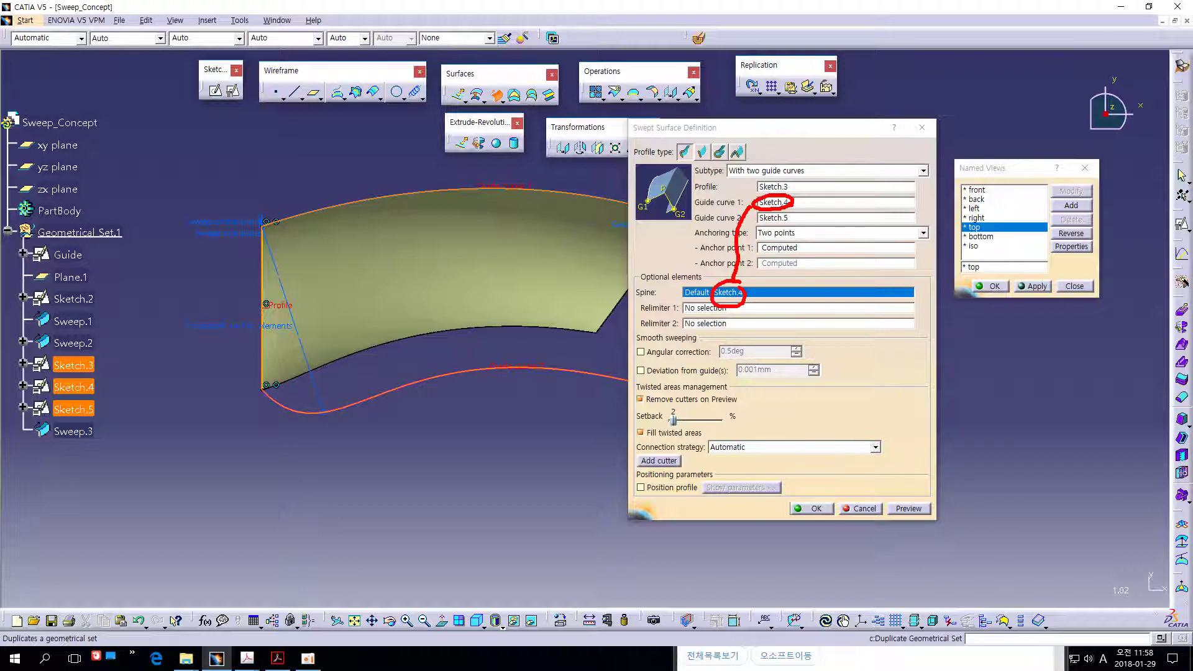
{"action": "mouse_move", "coordinate": [807, 219]}
{"action": "left_mouse_down"}
{"action": "mouse_move", "coordinate": [832, 203]}
{"action": "mouse_move", "coordinate": [823, 225]}
{"action": "mouse_move", "coordinate": [808, 224]}
{"action": "mouse_move", "coordinate": [823, 221]}
{"action": "left_mouse_up"}
{"action": "key", "text": "Escape"}
Compare the previewed surface's free edge with the Sketch.5 guide curve, and discard the sweep.
{"action": "mouse_move", "coordinate": [531, 431]}
{"action": "middle_mouse_down"}
{"action": "mouse_move", "coordinate": [492, 418]}
{"action": "mouse_move", "coordinate": [491, 435]}
{"action": "mouse_move", "coordinate": [463, 444]}
{"action": "middle_mouse_up"}
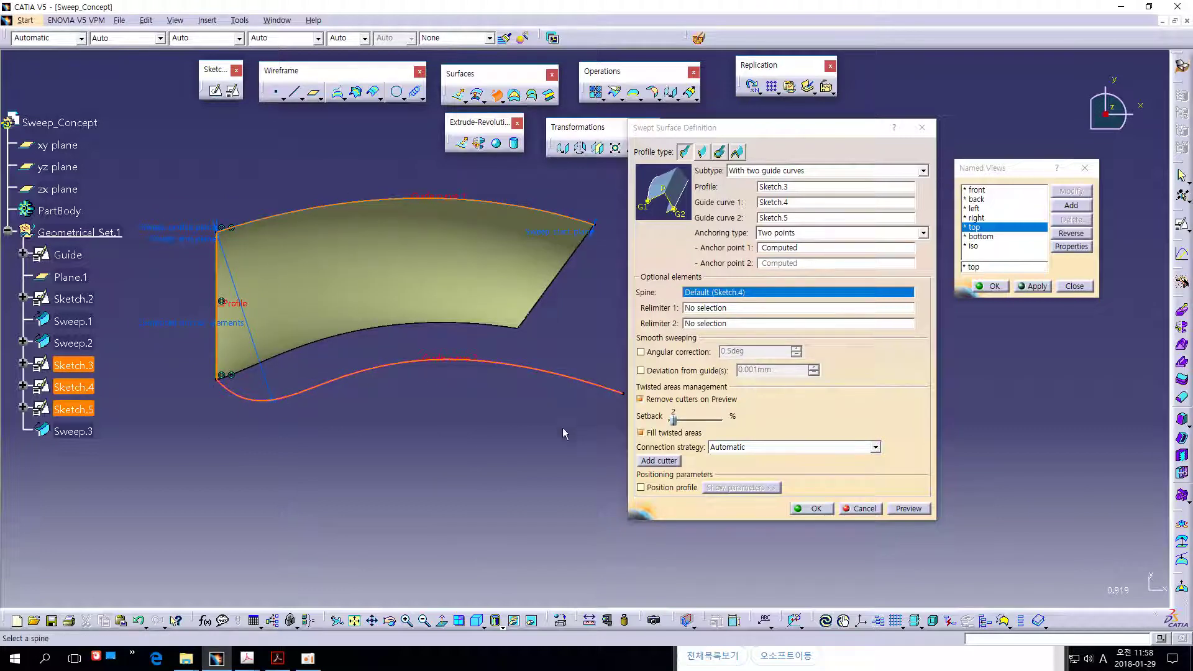
{"action": "middle_click_drag", "start_coordinate": [562, 433], "coordinate": [552, 489]}
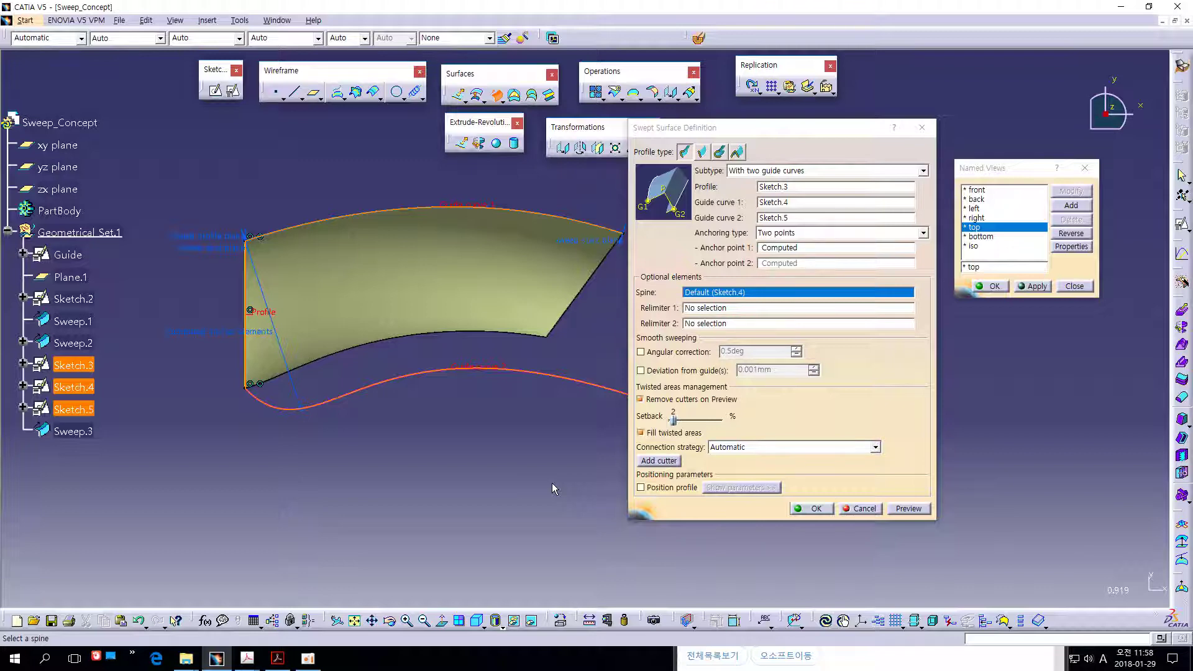
{"action": "middle_click_drag", "start_coordinate": [554, 498], "coordinate": [503, 498]}
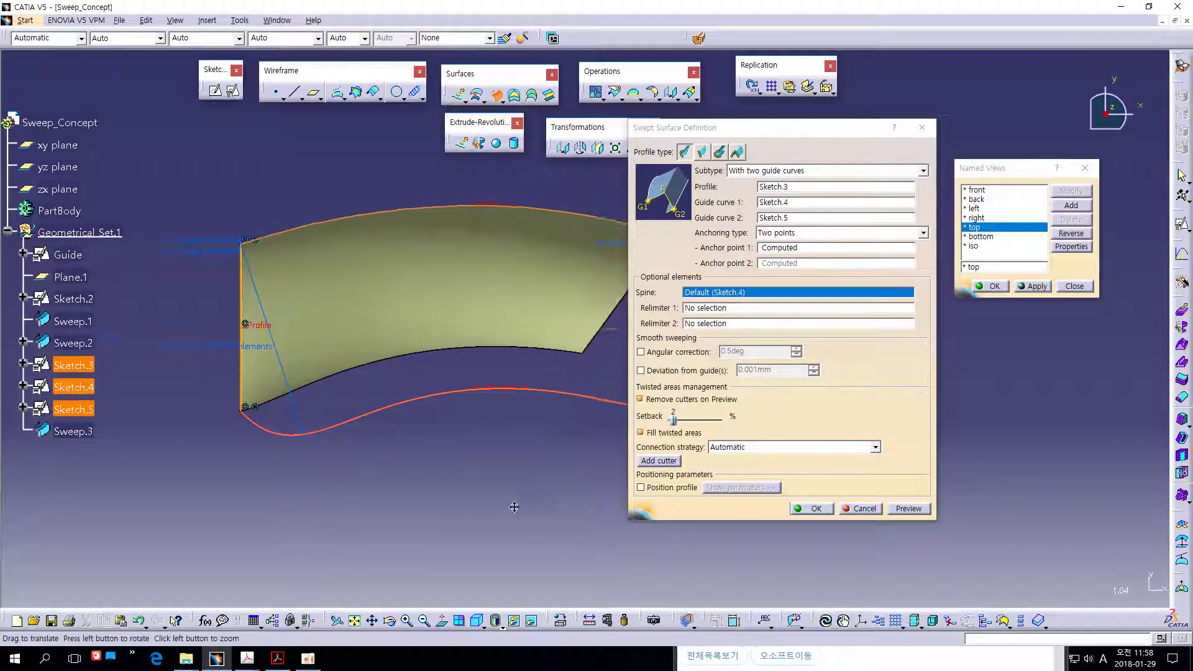
{"action": "middle_click_drag", "start_coordinate": [572, 516], "coordinate": [460, 501]}
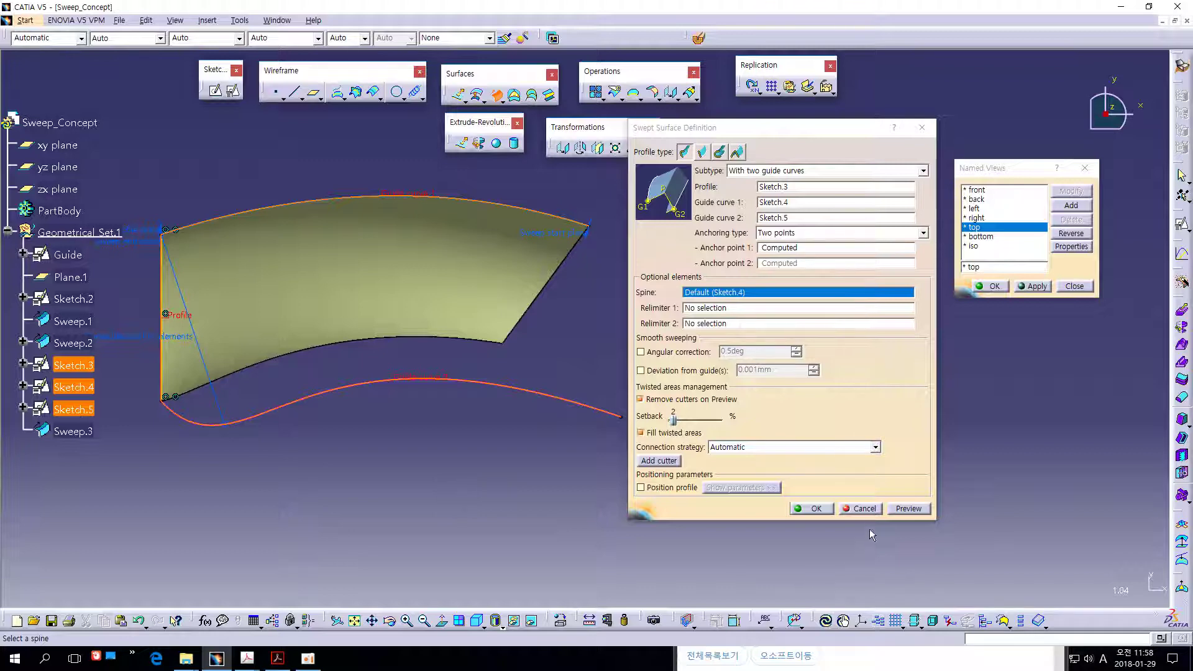
{"action": "left_click", "coordinate": [860, 508]}
Create a plane normal to the blue Sketch.4 guide curve at its midpoint.
{"action": "middle_click_drag", "start_coordinate": [414, 479], "coordinate": [662, 491]}
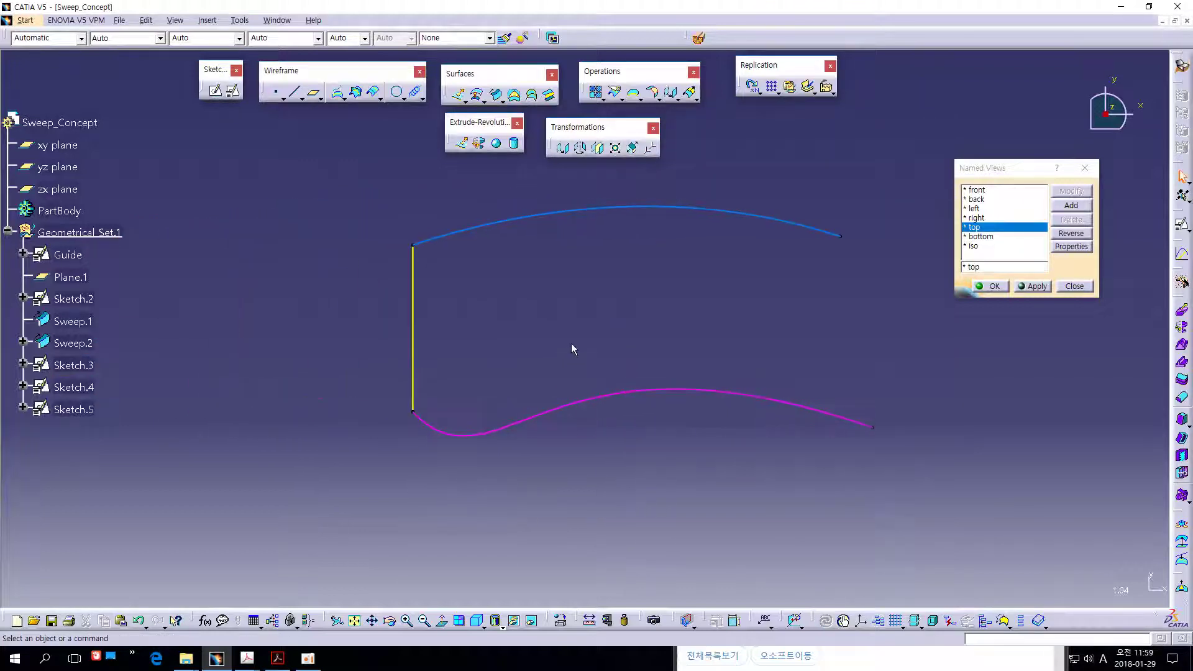
{"action": "middle_click_drag", "start_coordinate": [597, 317], "coordinate": [519, 323]}
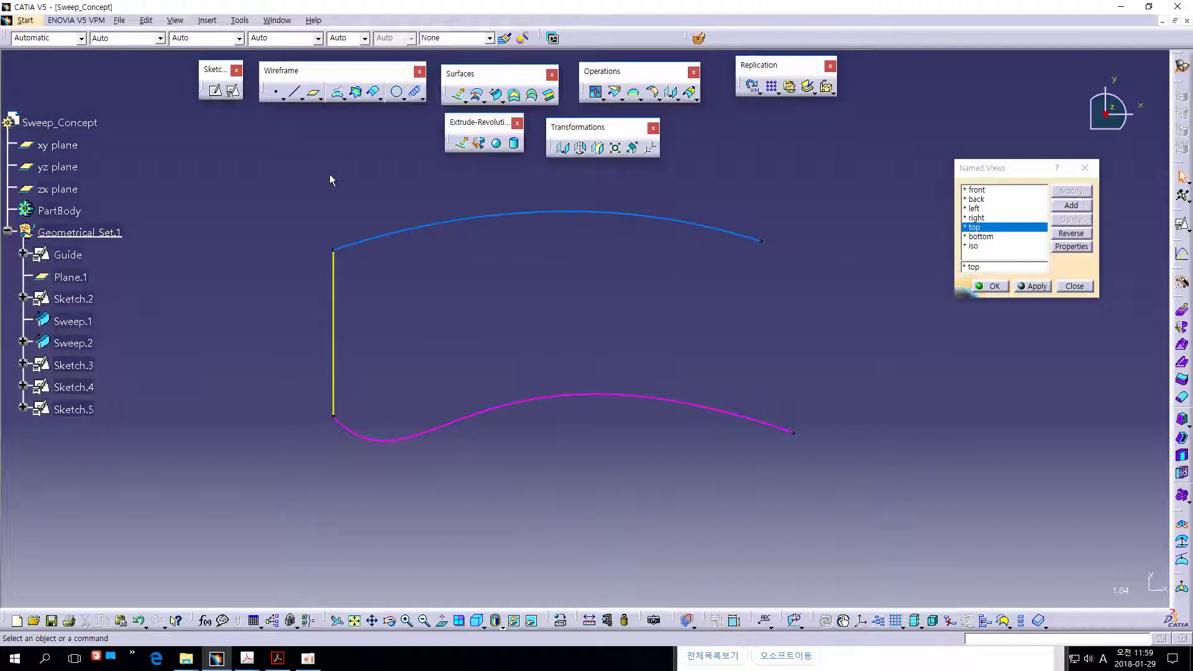
{"action": "left_click", "coordinate": [312, 97]}
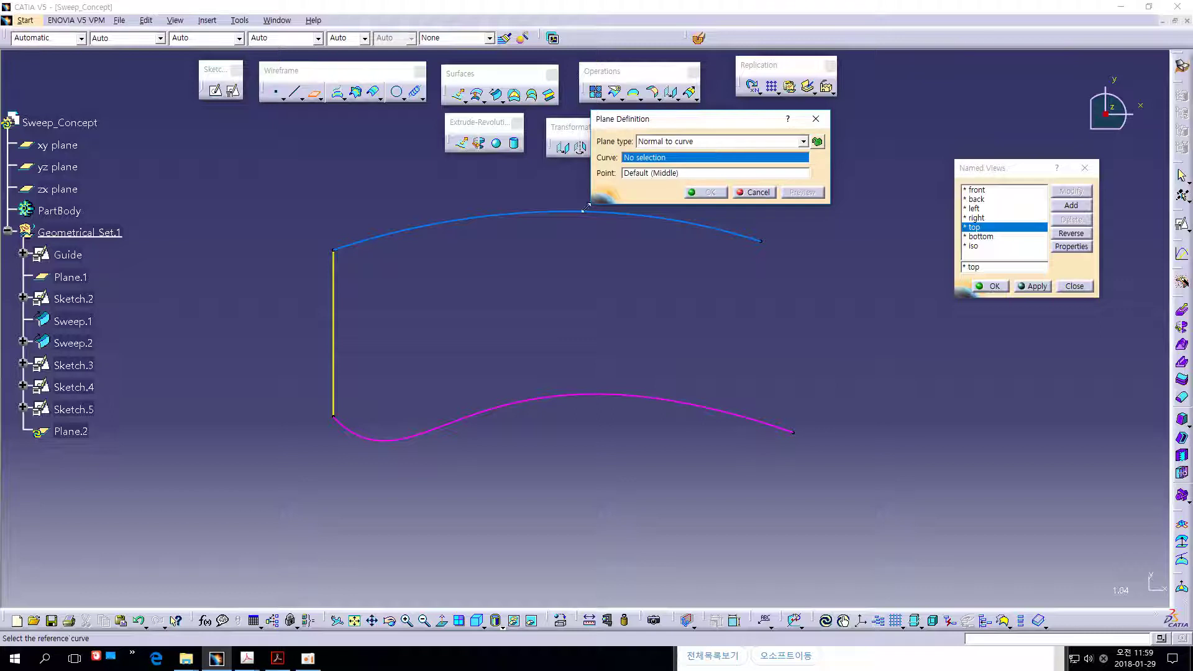
{"action": "left_click", "coordinate": [502, 217]}
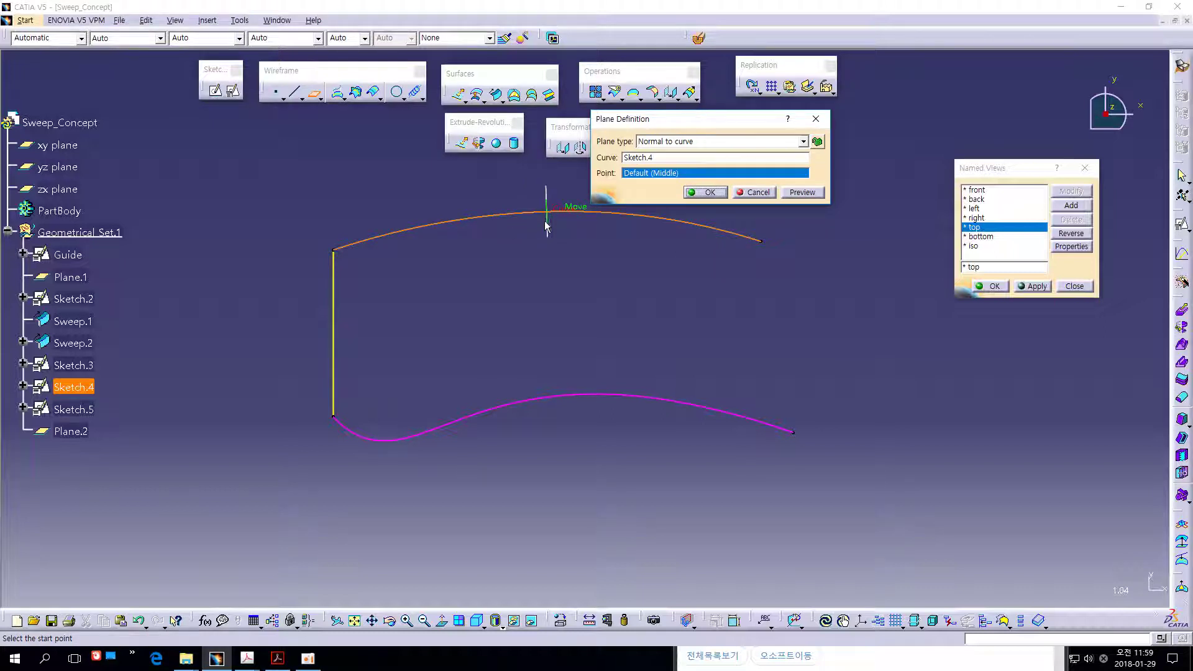
{"action": "left_click", "coordinate": [702, 194]}
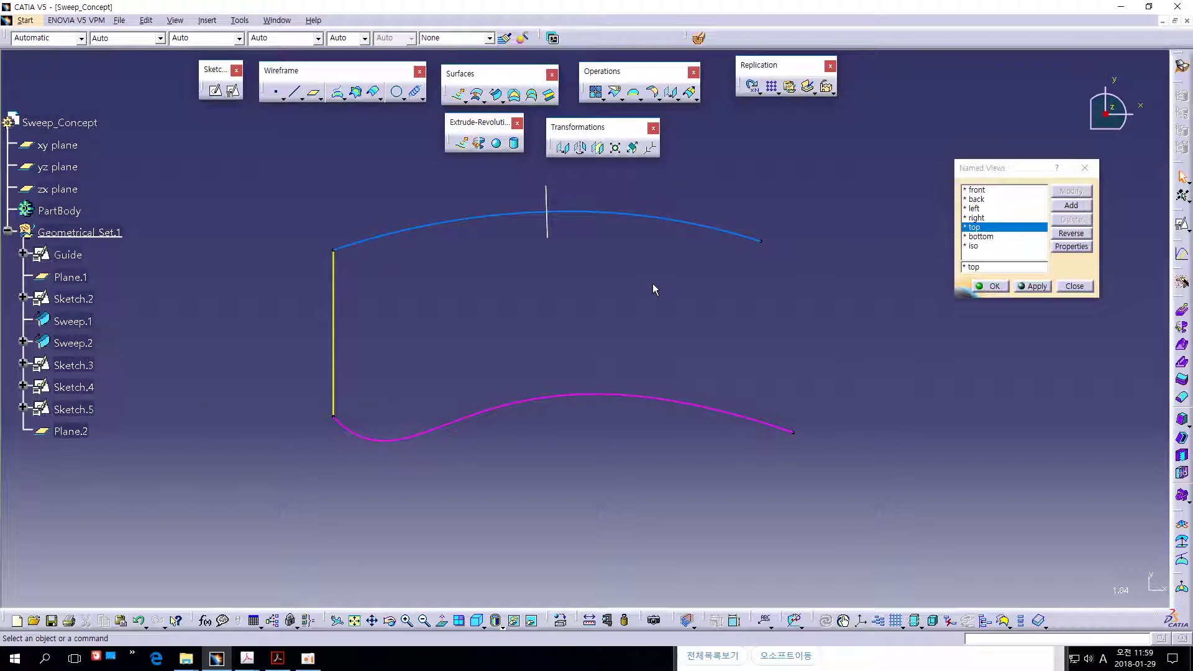
Create a plane normal to the Sketch.4 curve at its endpoint on the yellow profile.
{"action": "middle_click_drag", "start_coordinate": [652, 283], "coordinate": [658, 289]}
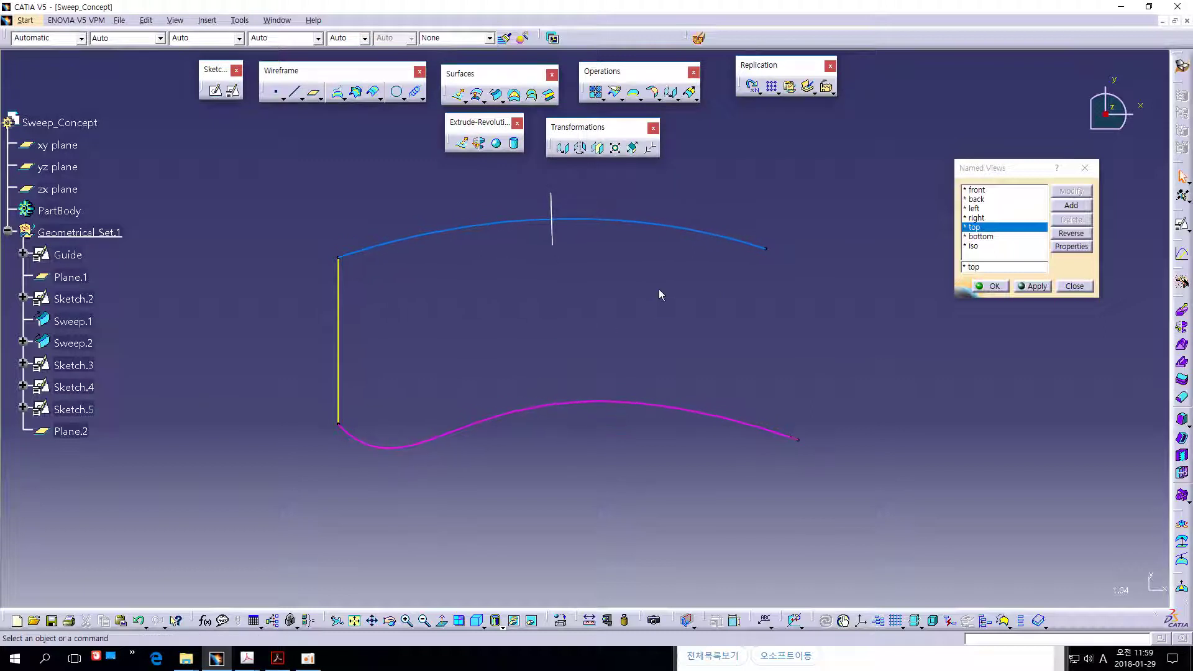
{"action": "left_click", "coordinate": [314, 95]}
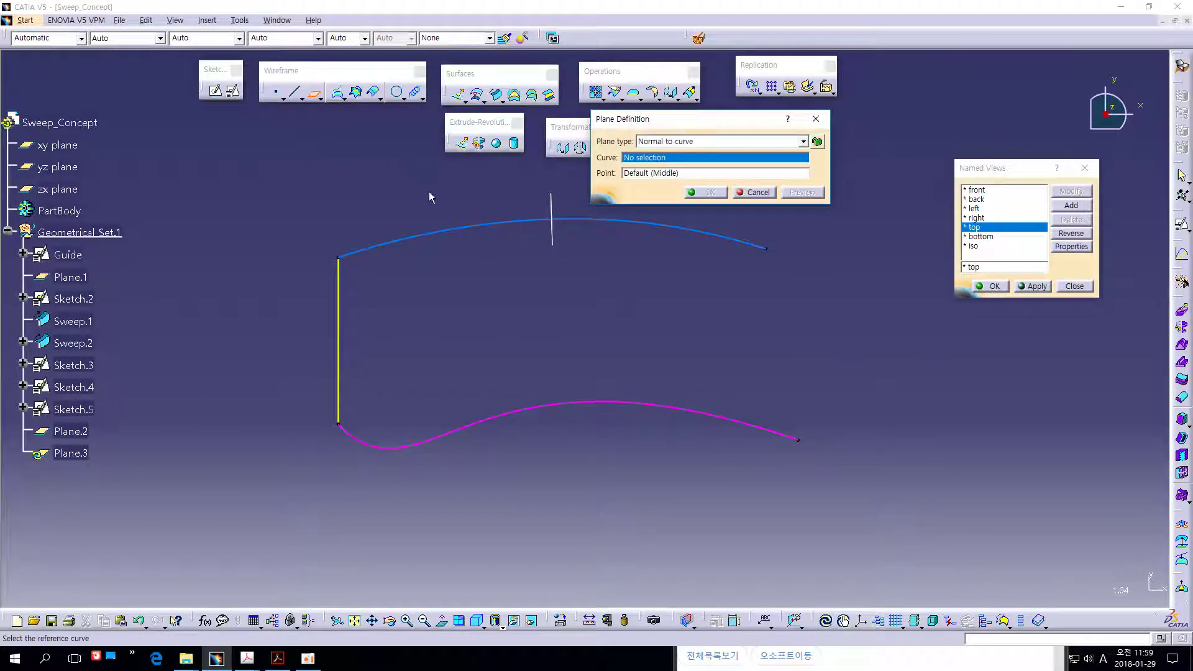
{"action": "left_click", "coordinate": [461, 232]}
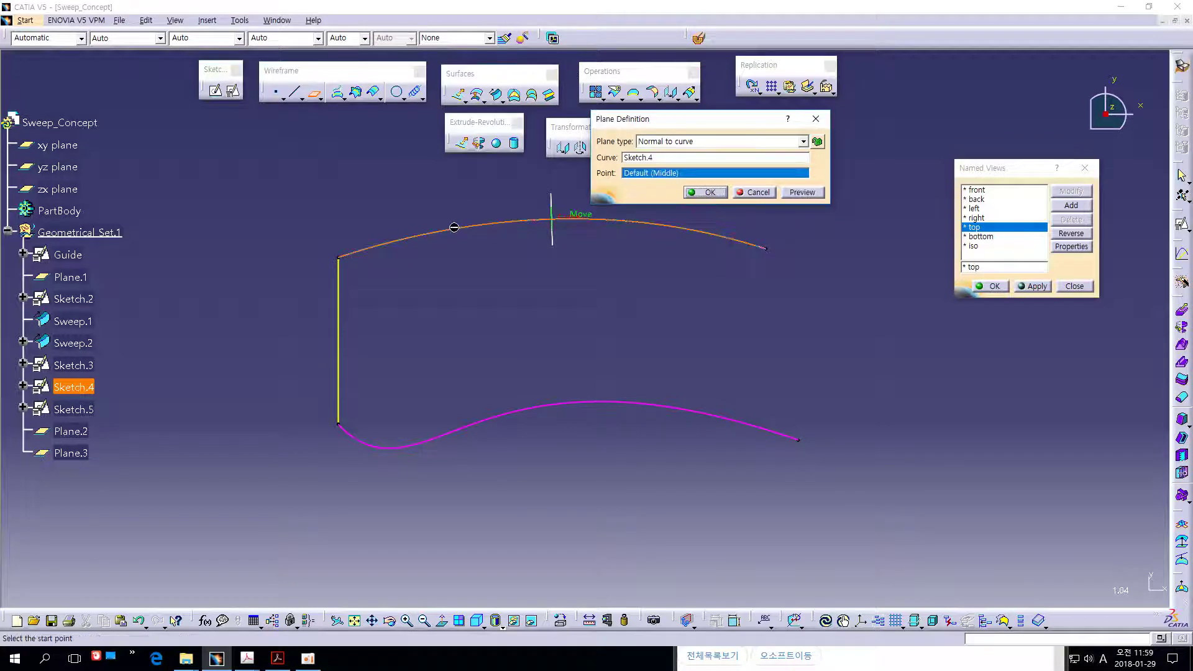
{"action": "left_click", "coordinate": [340, 258]}
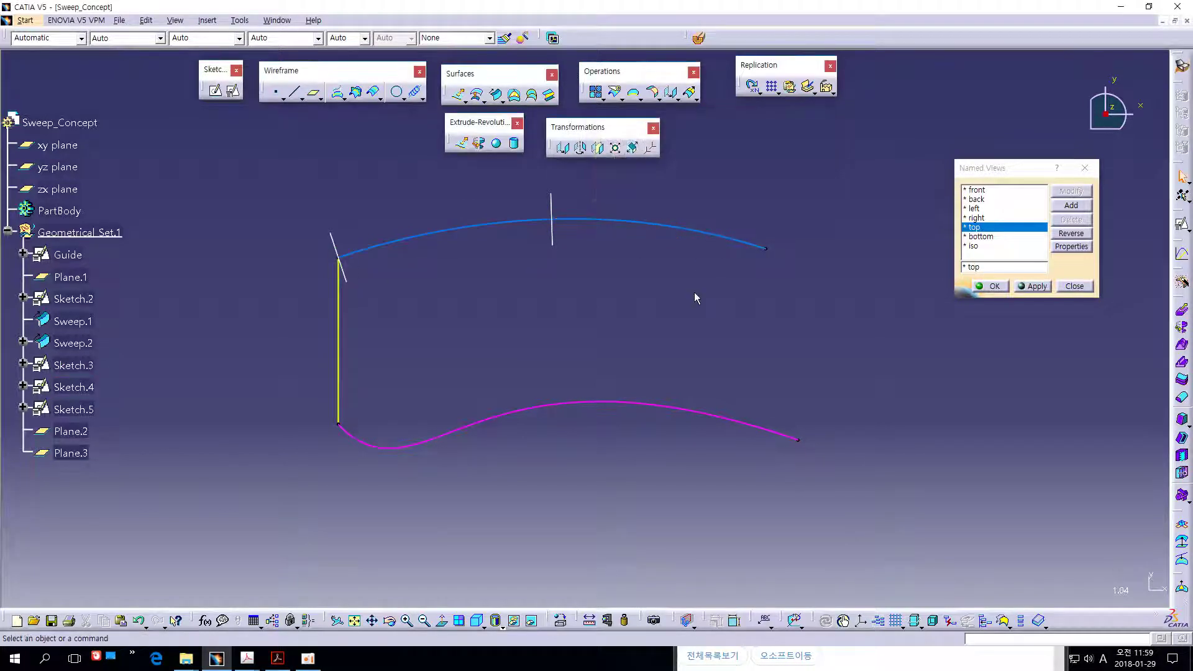
Create a plane normal to the blue Sketch.4 guide curve at its free endpoint, opposite the yellow profile.
{"action": "middle_click_drag", "start_coordinate": [695, 292], "coordinate": [640, 297]}
{"action": "left_click", "coordinate": [315, 94]}
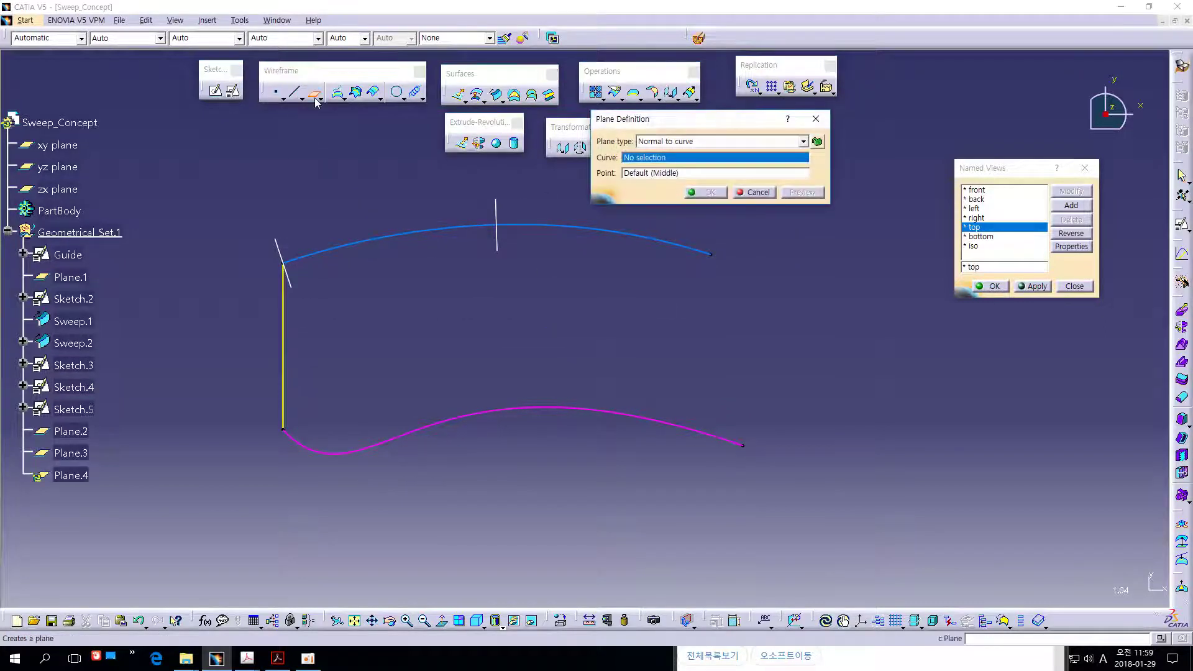
{"action": "left_click", "coordinate": [404, 234]}
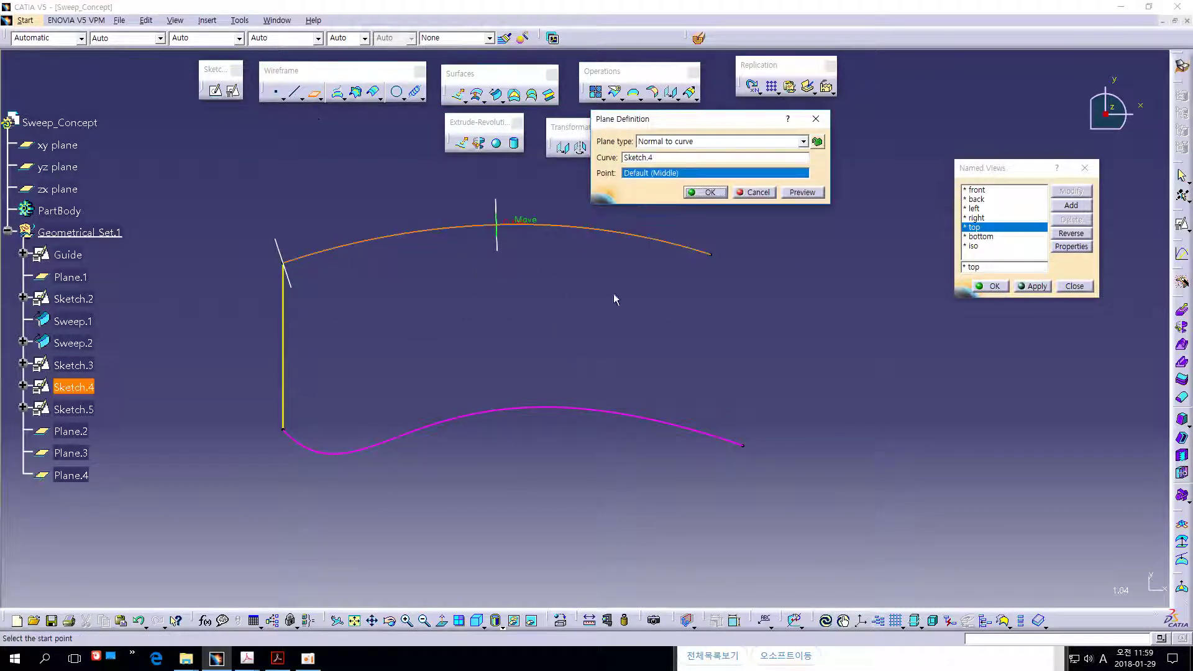
{"action": "left_click", "coordinate": [712, 255]}
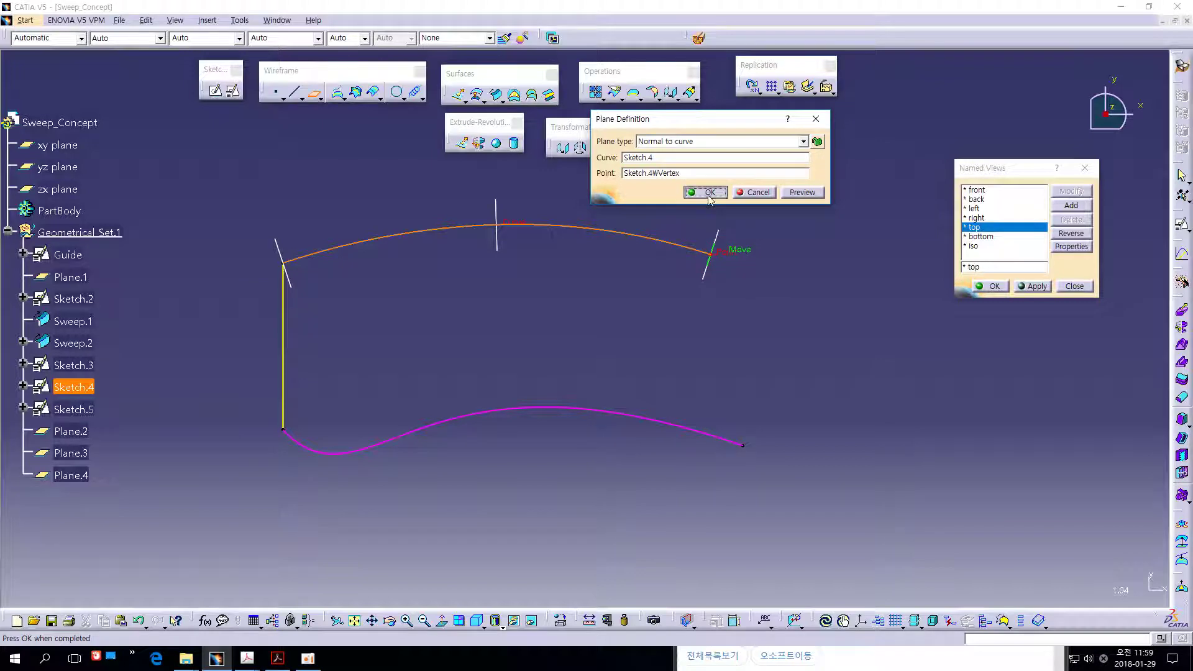
{"action": "left_click", "coordinate": [706, 192]}
{"action": "middle_click_drag", "start_coordinate": [635, 340], "coordinate": [666, 327]}
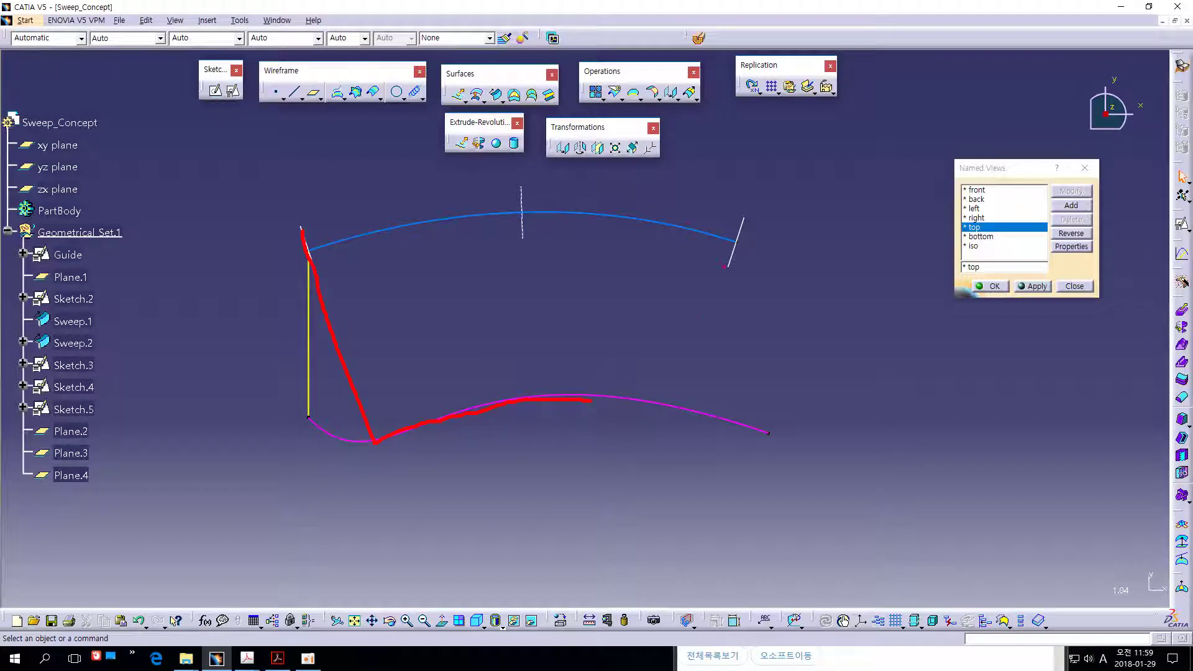
Outline the area bounded by the two end planes normal to Sketch.4 and the magenta curve, and identify those planes.
{"action": "mouse_move", "coordinate": [735, 242]}
{"action": "left_mouse_down"}
{"action": "mouse_move", "coordinate": [728, 273]}
{"action": "mouse_move", "coordinate": [634, 225]}
{"action": "mouse_move", "coordinate": [482, 213]}
{"action": "mouse_move", "coordinate": [345, 237]}
{"action": "left_mouse_up"}
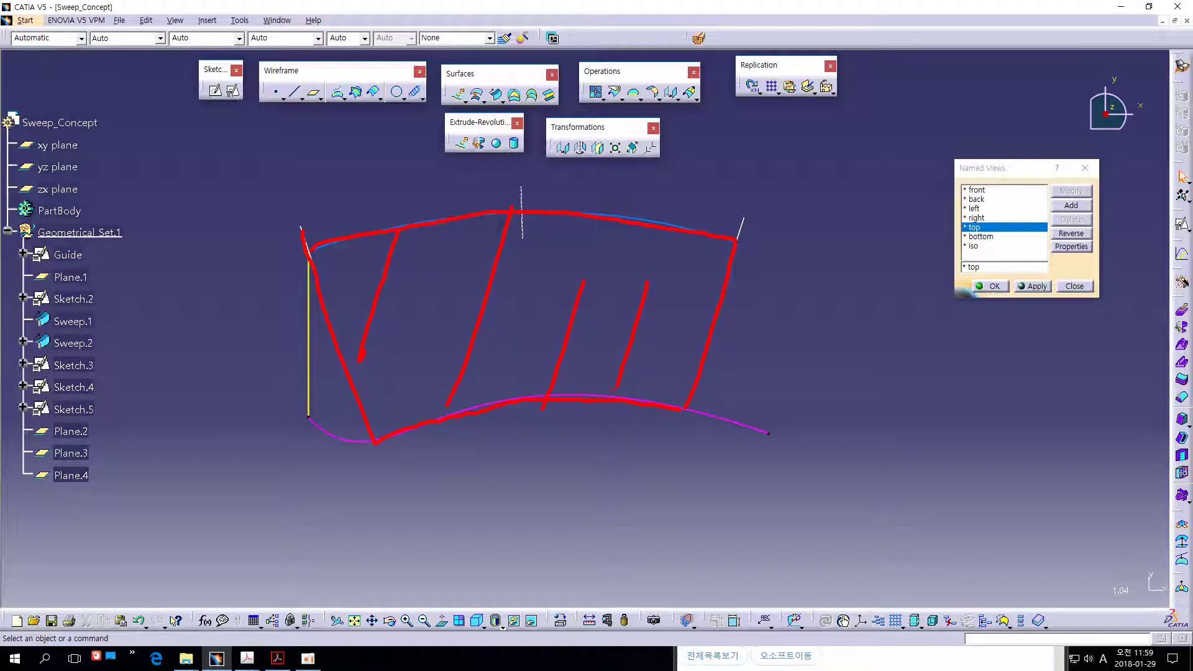
{"action": "key", "text": "Escape"}
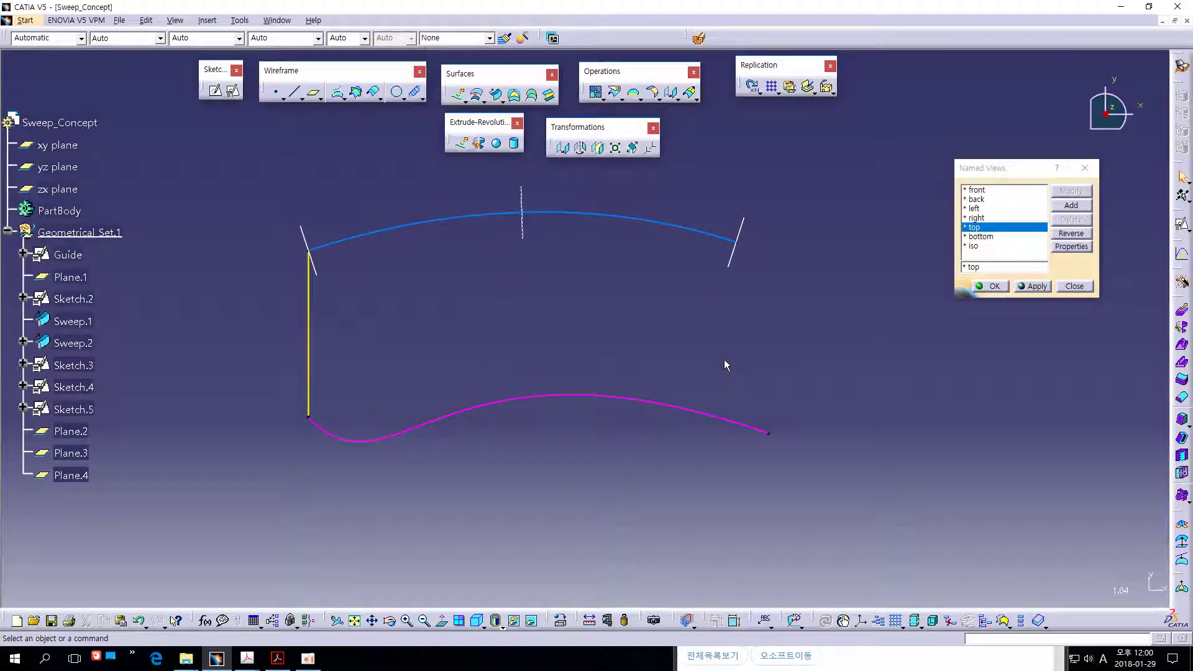
{"action": "left_click", "coordinate": [310, 249]}
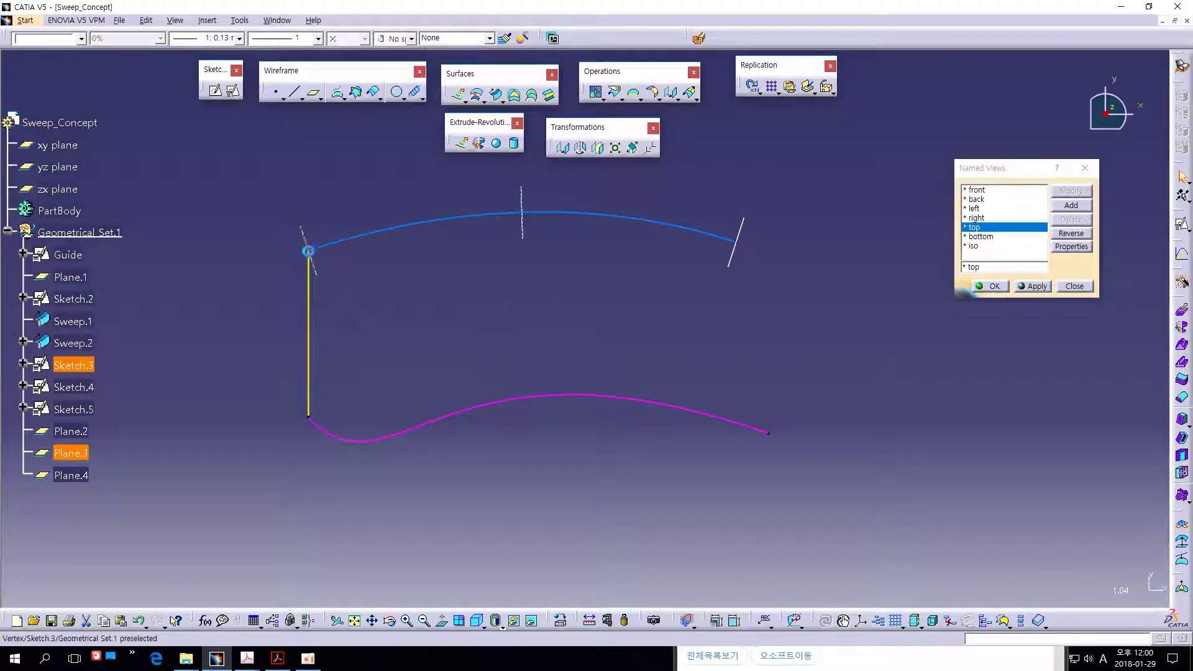
{"action": "left_click", "coordinate": [739, 236]}
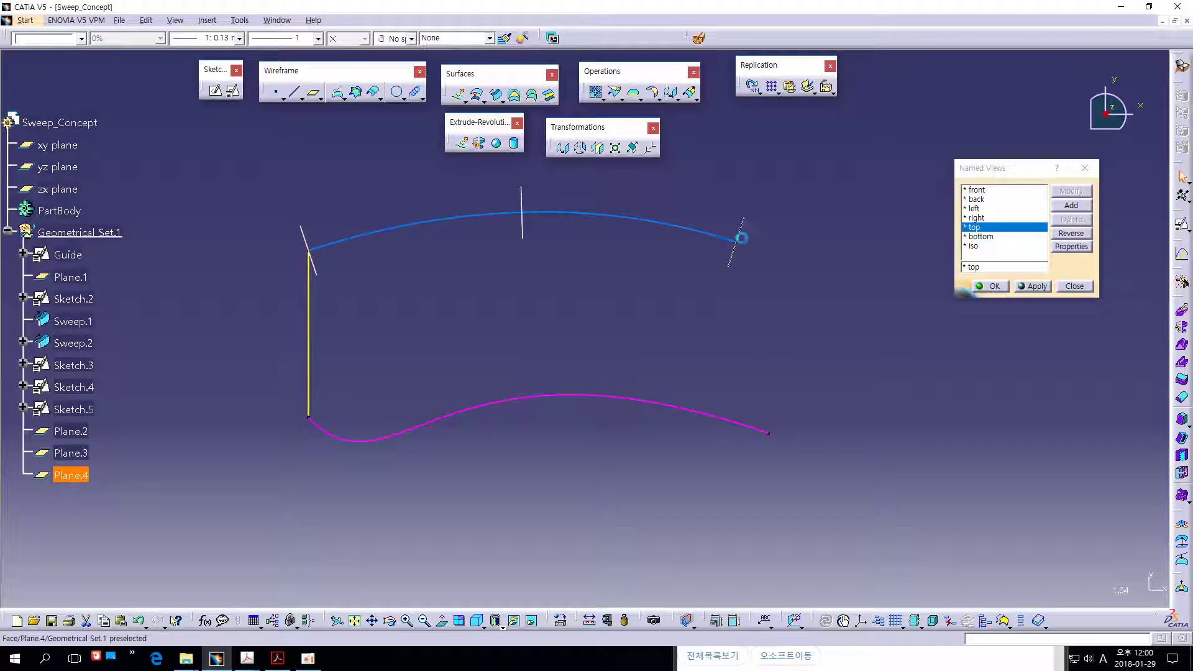
{"action": "left_click", "coordinate": [782, 292]}
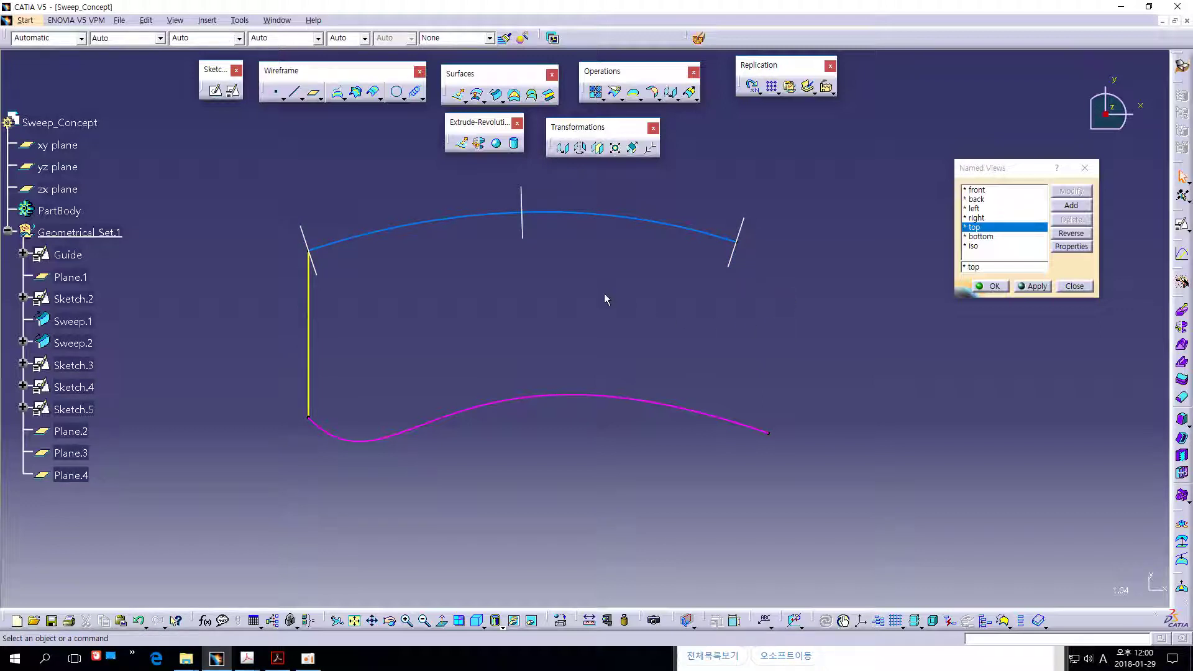
Preview a two-guide swept surface with Sketch.3 as profile, Sketch.4 and Sketch.5 as guides, and the default spine.
{"action": "left_click", "coordinate": [497, 95]}
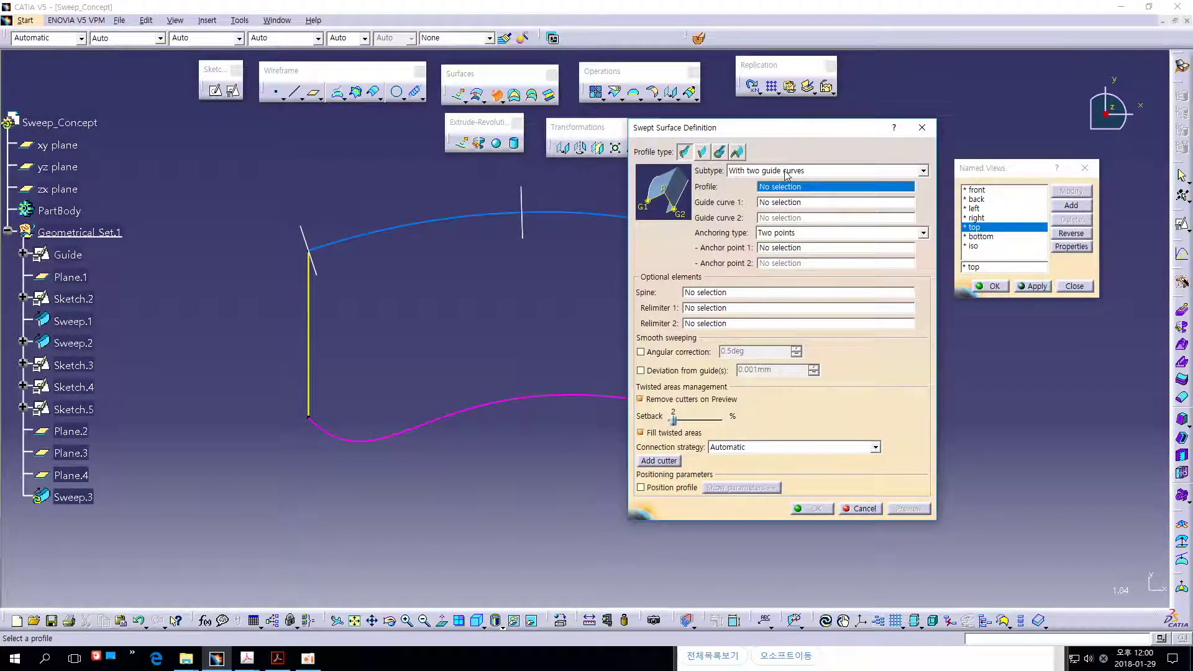
{"action": "left_click", "coordinate": [310, 320]}
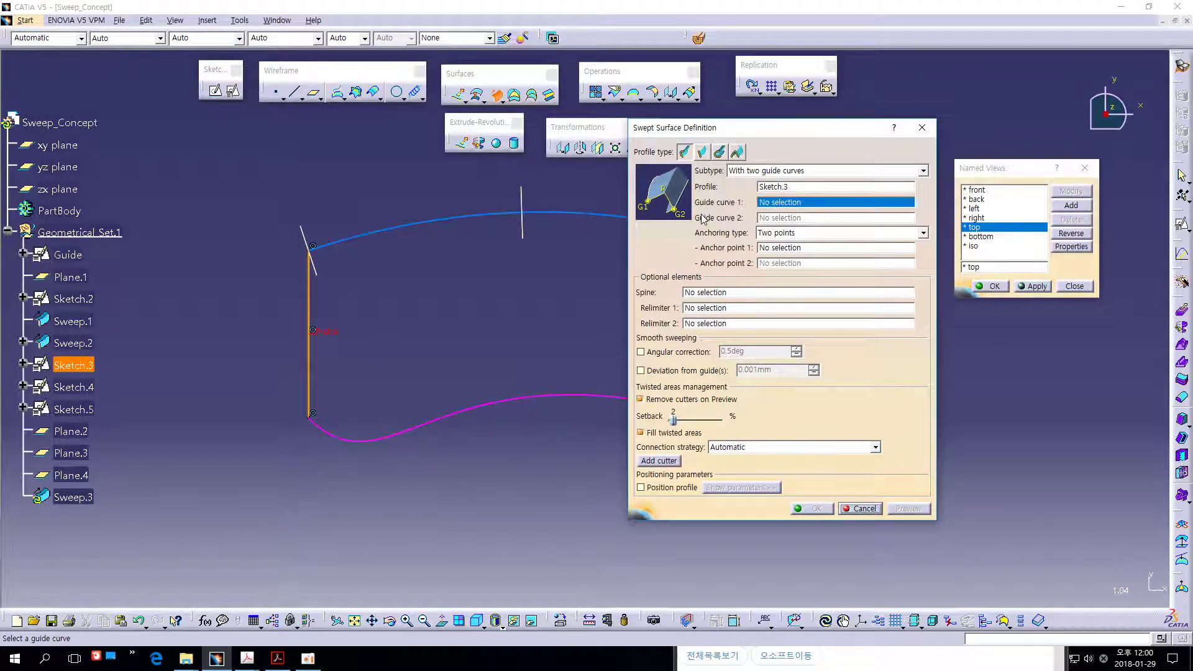
{"action": "left_click", "coordinate": [463, 221]}
{"action": "middle_click_drag", "start_coordinate": [480, 273], "coordinate": [440, 268]}
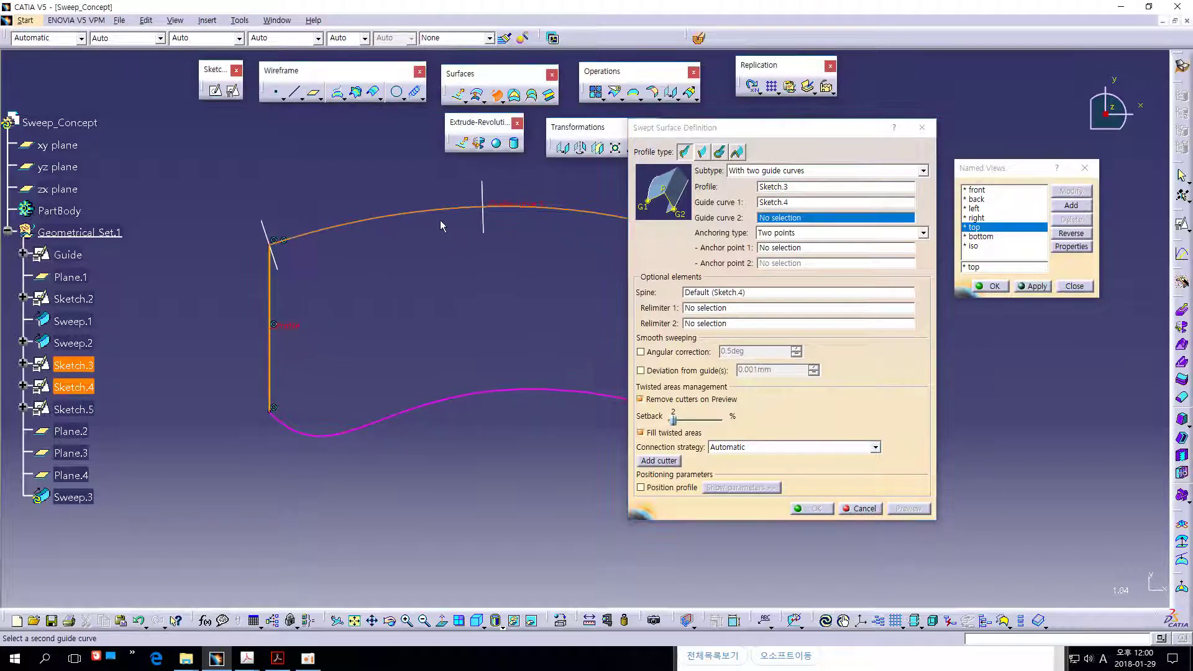
{"action": "left_click", "coordinate": [454, 396]}
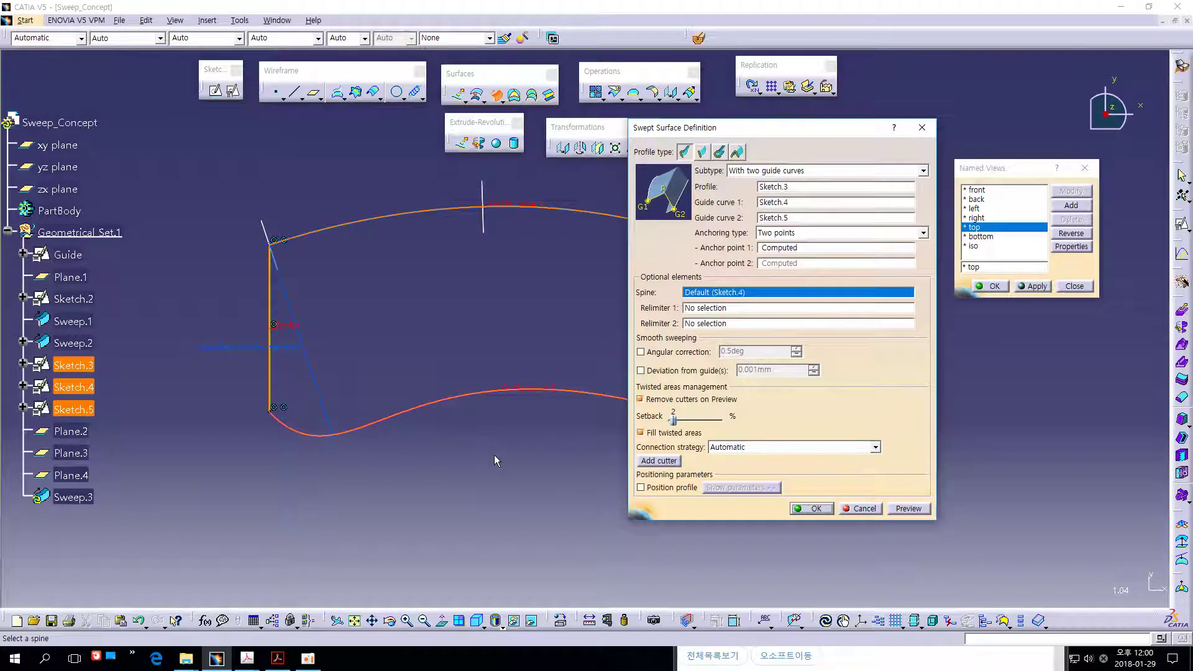
{"action": "left_click", "coordinate": [912, 509]}
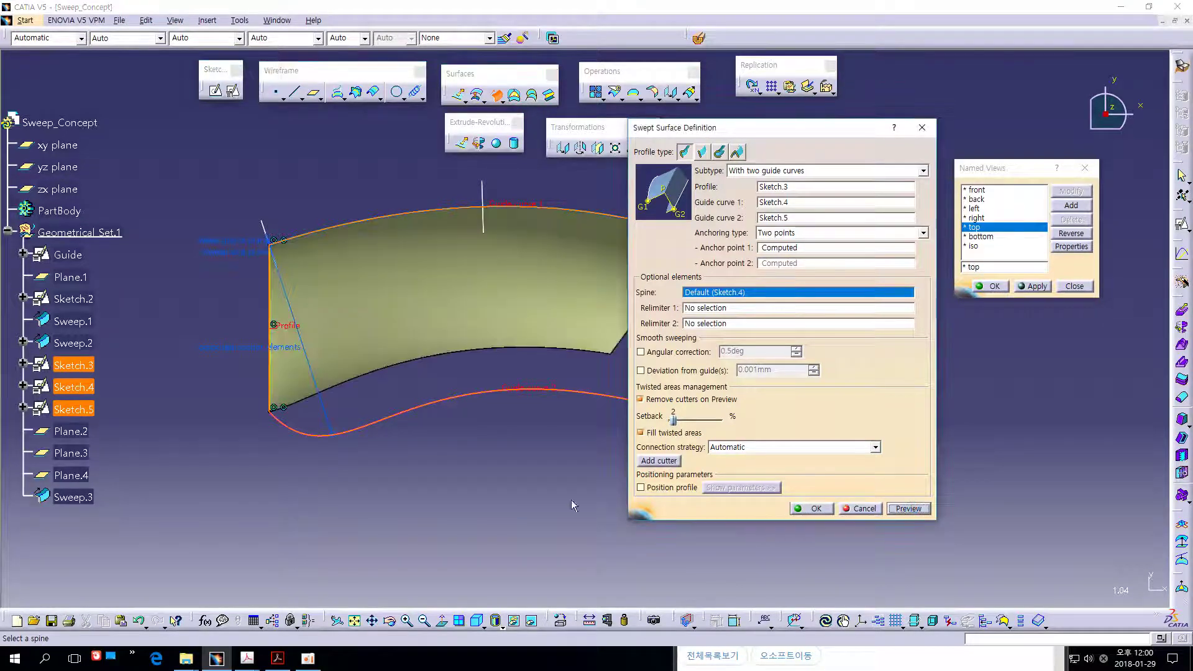
Examine the start of the previewed surface against the plane normal to Sketch.4 at the profile end.
{"action": "middle_click_drag", "start_coordinate": [497, 479], "coordinate": [424, 463]}
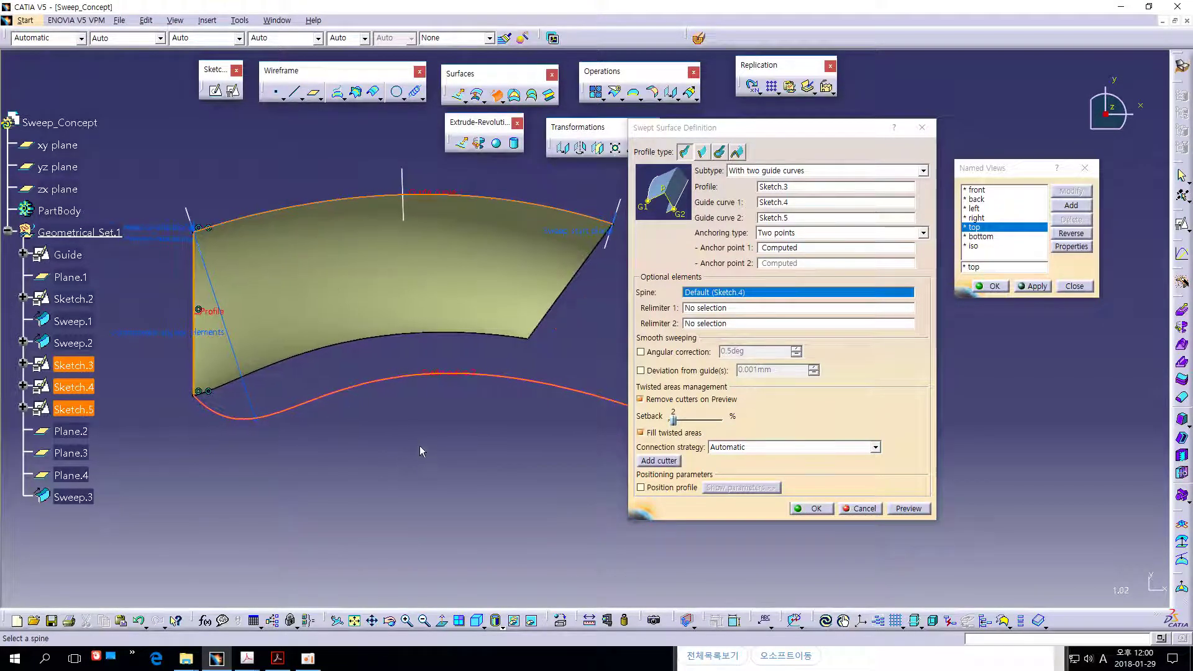
{"action": "middle_click_drag", "start_coordinate": [299, 367], "coordinate": [415, 423]}
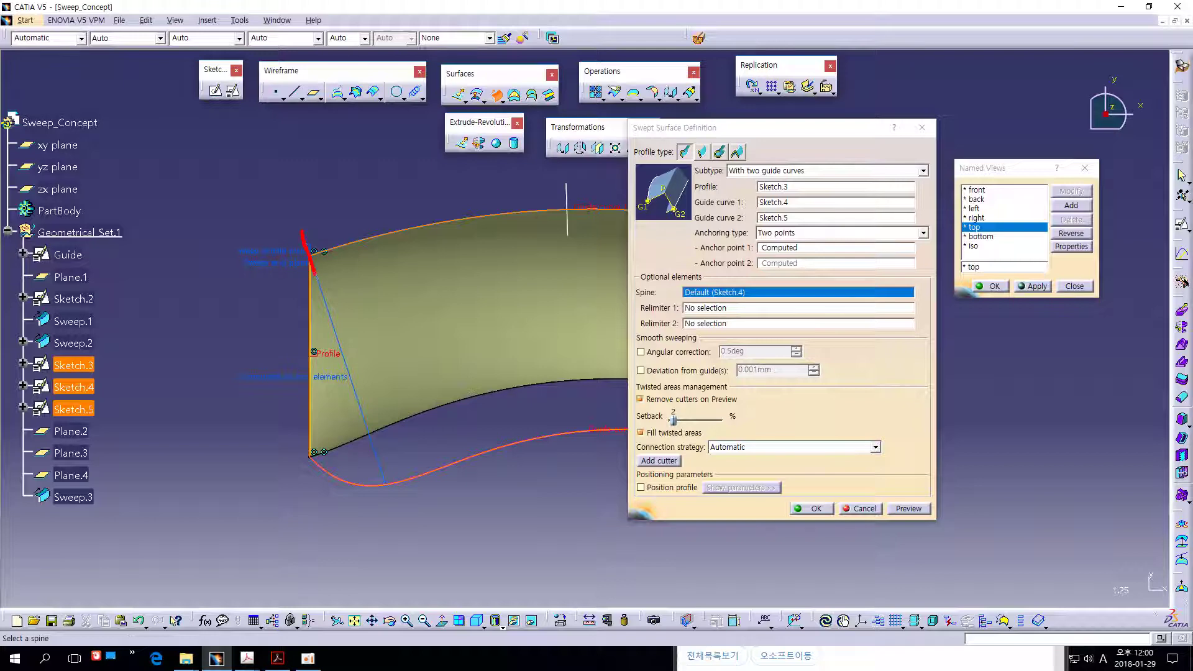
{"action": "left_click_drag", "start_coordinate": [314, 274], "coordinate": [367, 435]}
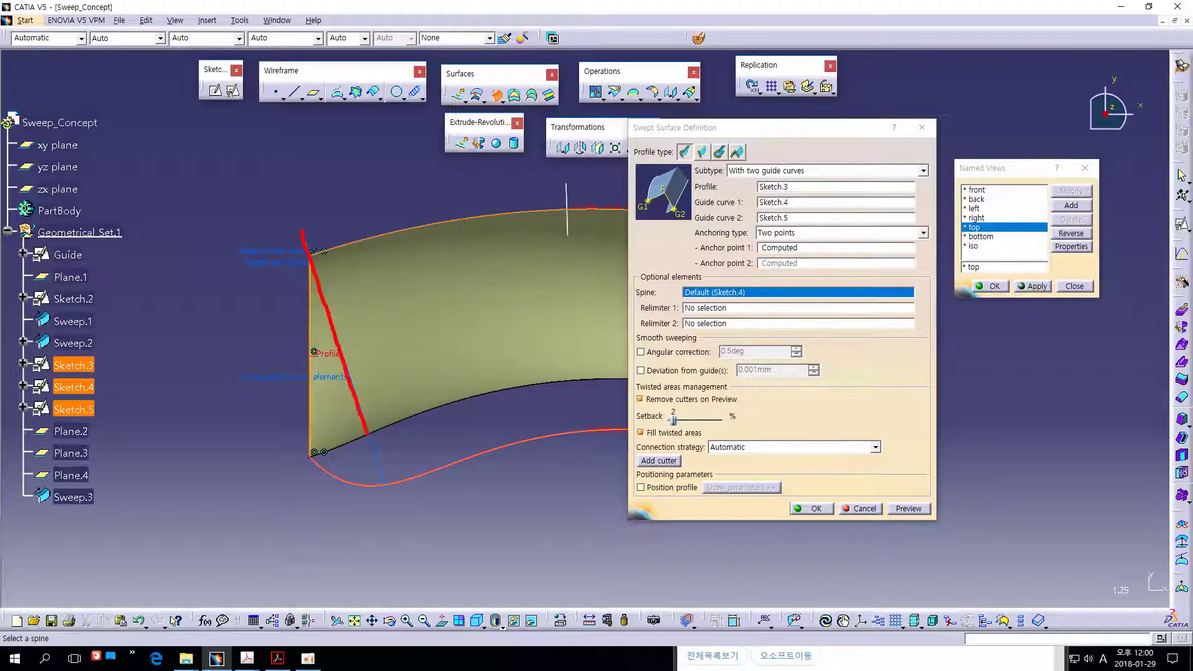
{"action": "mouse_move", "coordinate": [312, 305]}
{"action": "left_mouse_down"}
{"action": "mouse_move", "coordinate": [310, 458]}
{"action": "mouse_move", "coordinate": [314, 267]}
{"action": "left_mouse_up"}
{"action": "key", "text": "ctrl+z"}
{"action": "left_click_drag", "start_coordinate": [373, 448], "coordinate": [367, 429], "text": "ctrl"}
{"action": "key", "text": "ctrl+z"}
{"action": "left_click_drag", "start_coordinate": [317, 249], "coordinate": [311, 246]}
{"action": "key", "text": "Escape"}
Examine the previewed surface's far end against the plane normal to Sketch.4 there, and discard the sweep.
{"action": "middle_click_drag", "start_coordinate": [468, 372], "coordinate": [375, 385]}
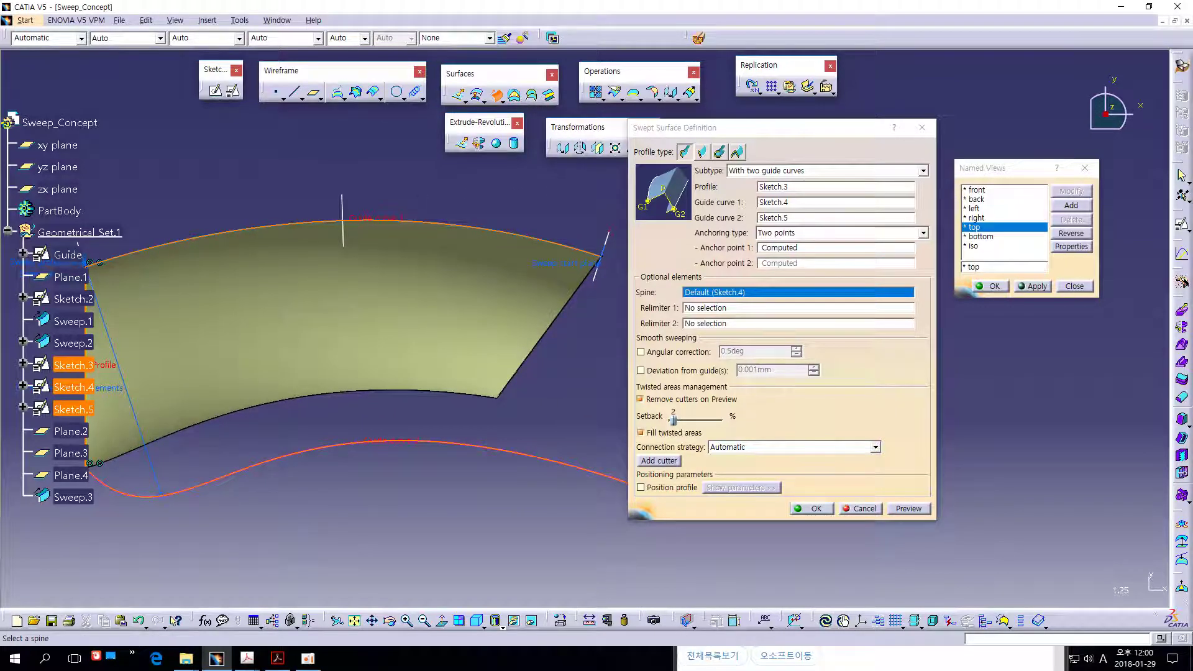
{"action": "left_click_drag", "start_coordinate": [607, 236], "coordinate": [602, 255]}
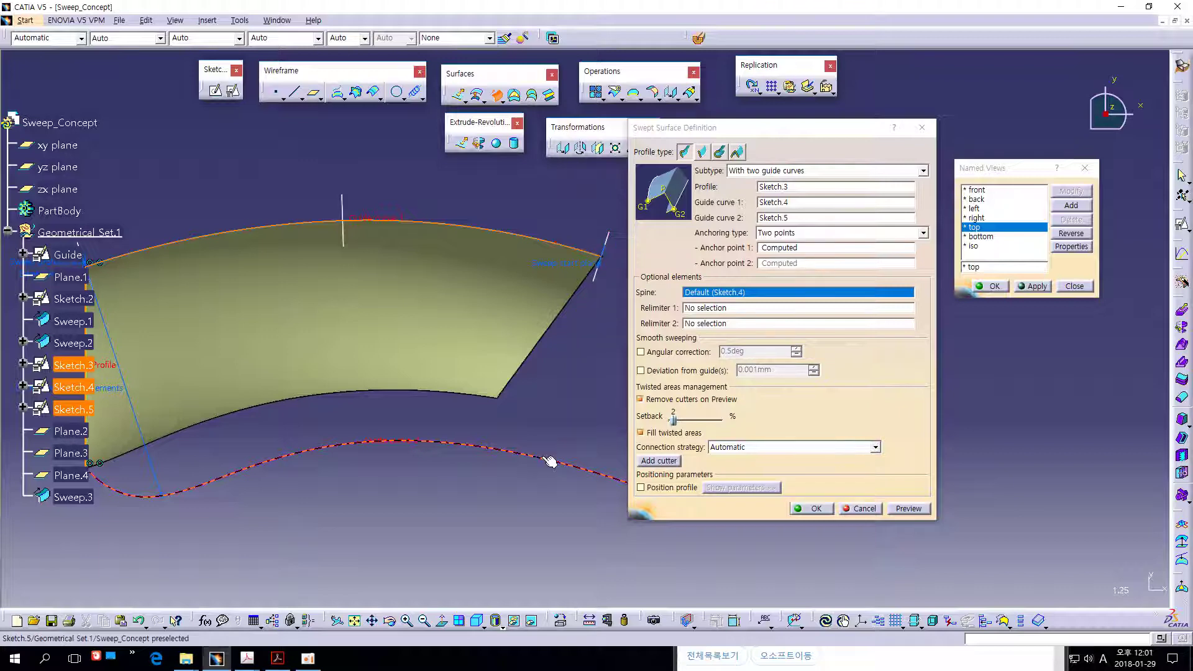
{"action": "middle_click_drag", "start_coordinate": [605, 352], "coordinate": [611, 383]}
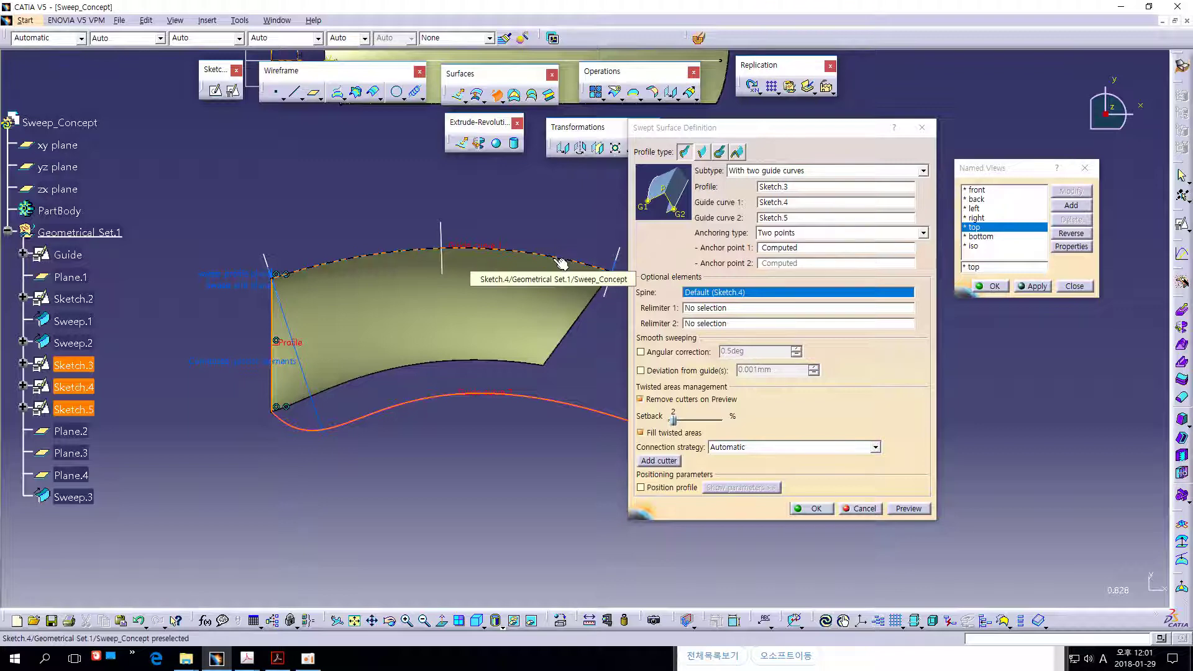
{"action": "left_click", "coordinate": [858, 510]}
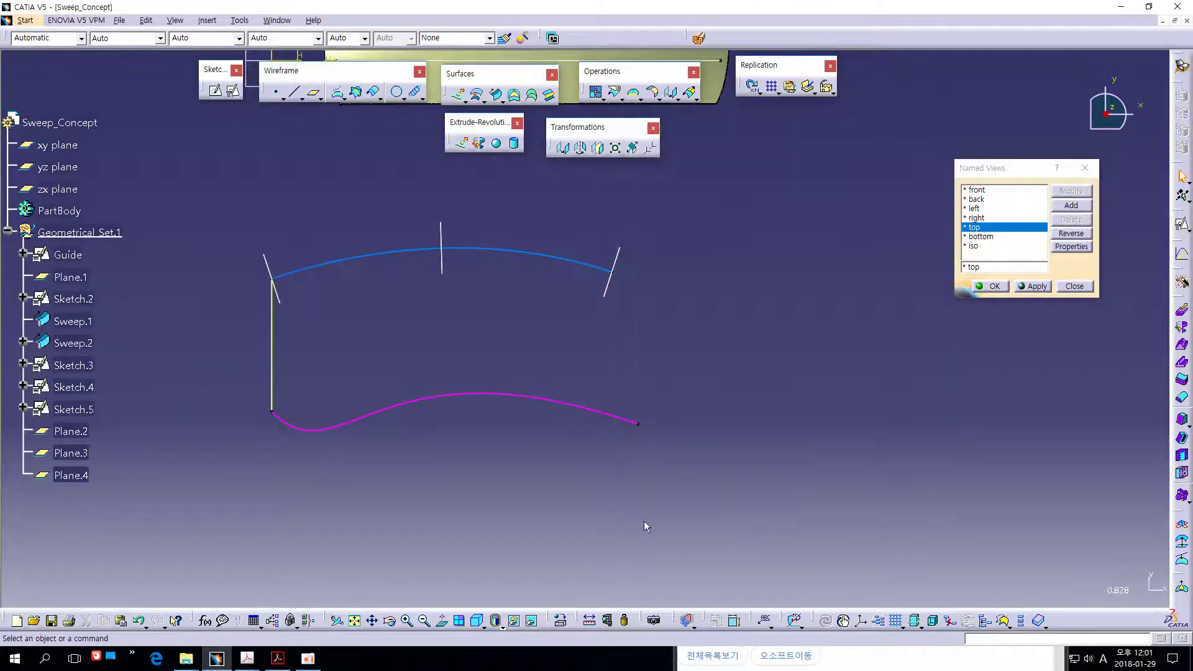
Create a spine curve computed from the two guide curves, Sketch.4 and Sketch.5, without any section planes.
{"action": "middle_click_drag", "start_coordinate": [604, 528], "coordinate": [712, 297]}
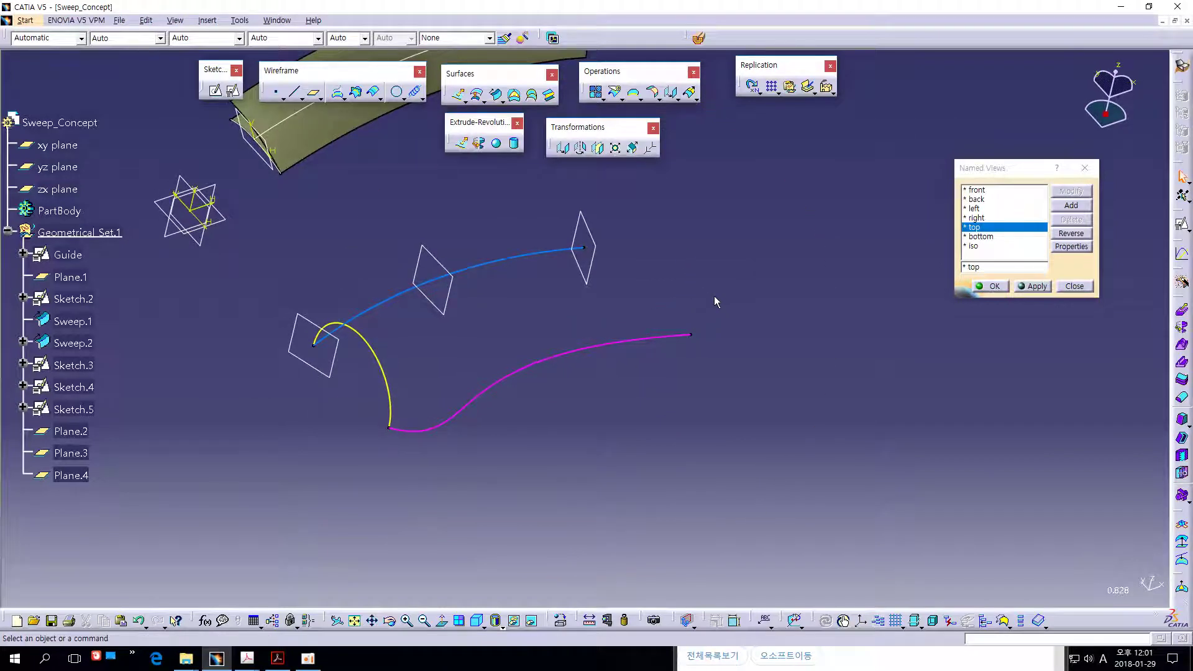
{"action": "middle_click_drag", "start_coordinate": [714, 296], "coordinate": [686, 307]}
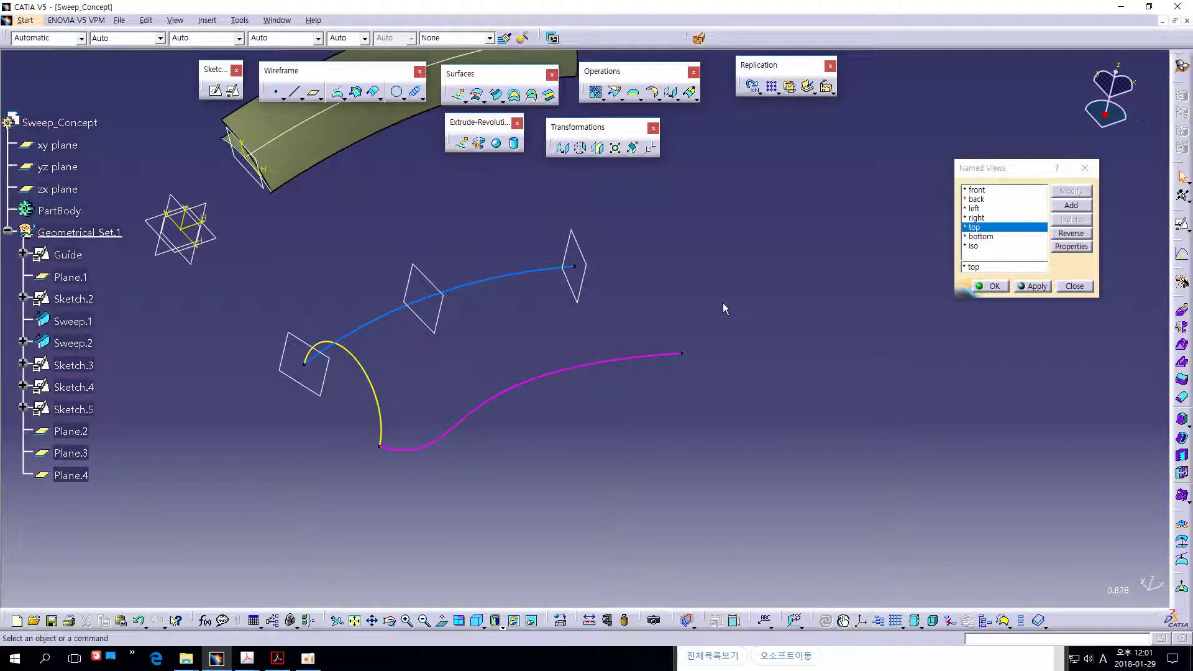
{"action": "middle_click_drag", "start_coordinate": [720, 302], "coordinate": [714, 288]}
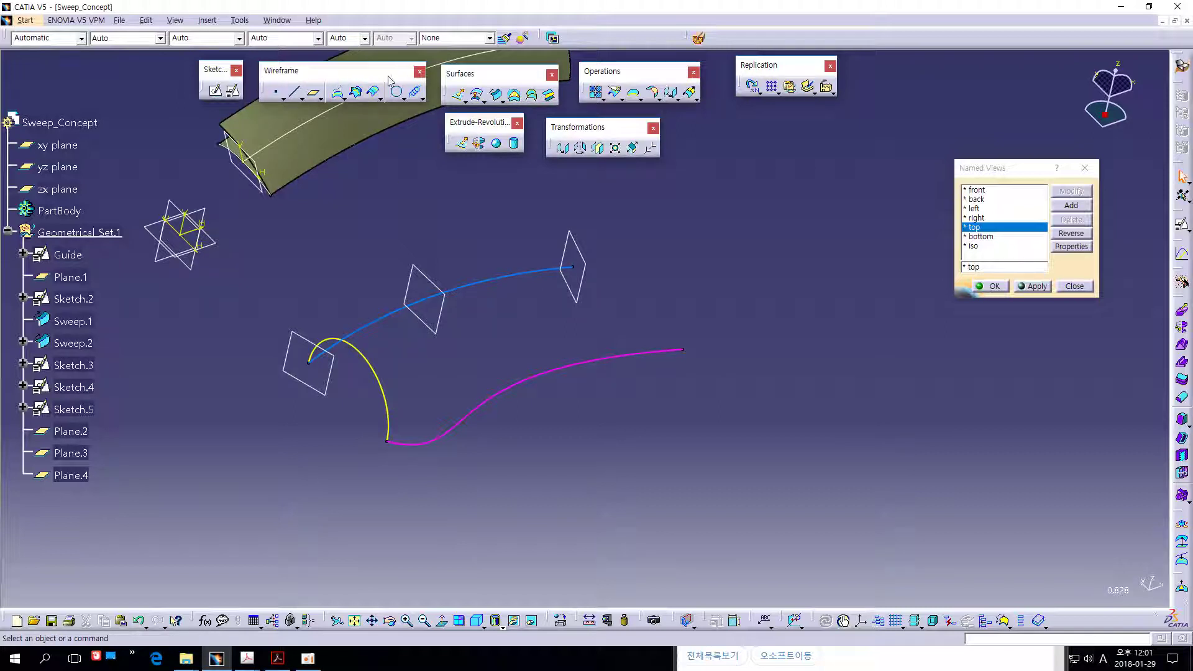
{"action": "left_click", "coordinate": [421, 96]}
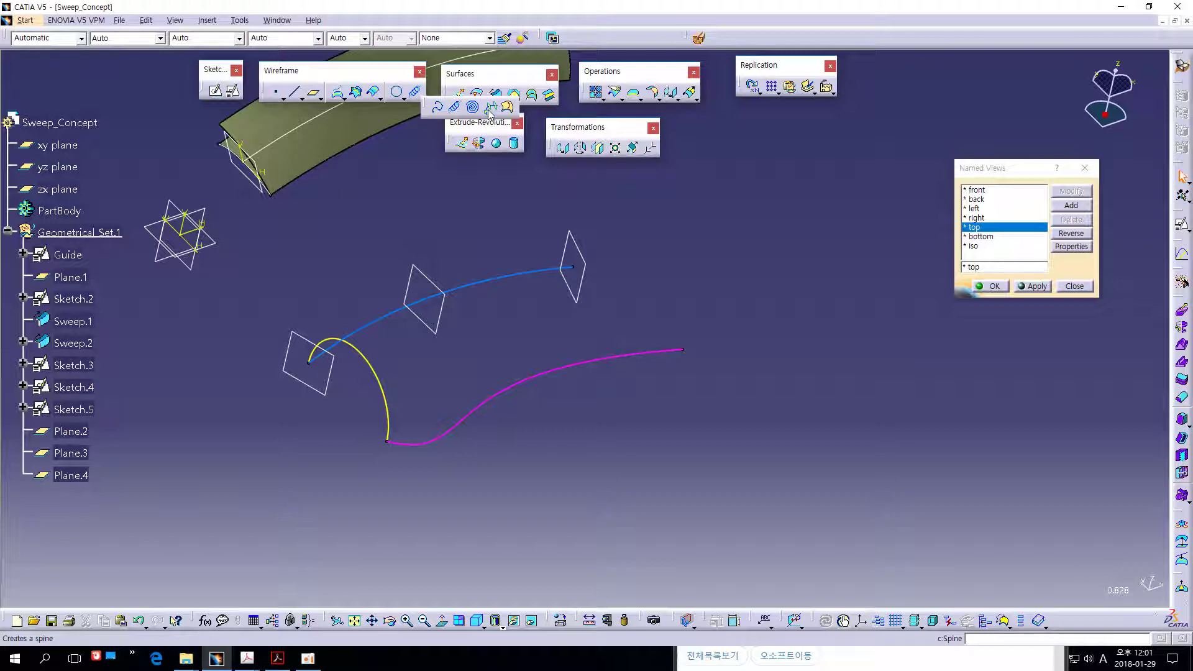
{"action": "left_click", "coordinate": [490, 109]}
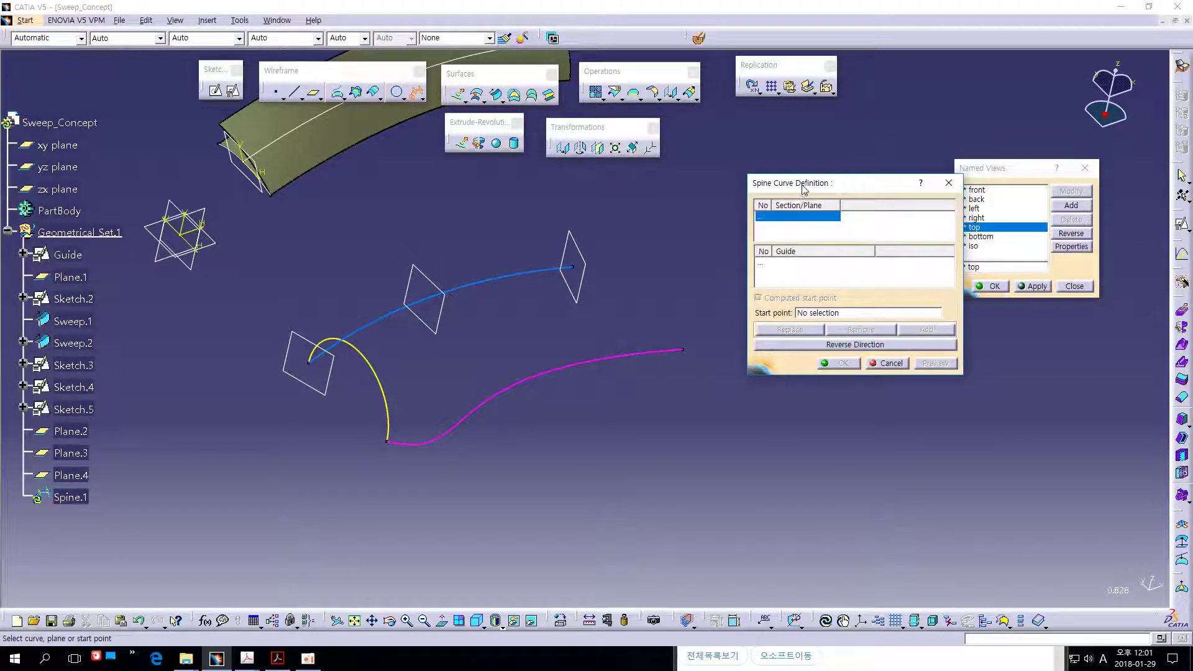
{"action": "left_click_drag", "start_coordinate": [801, 182], "coordinate": [721, 176]}
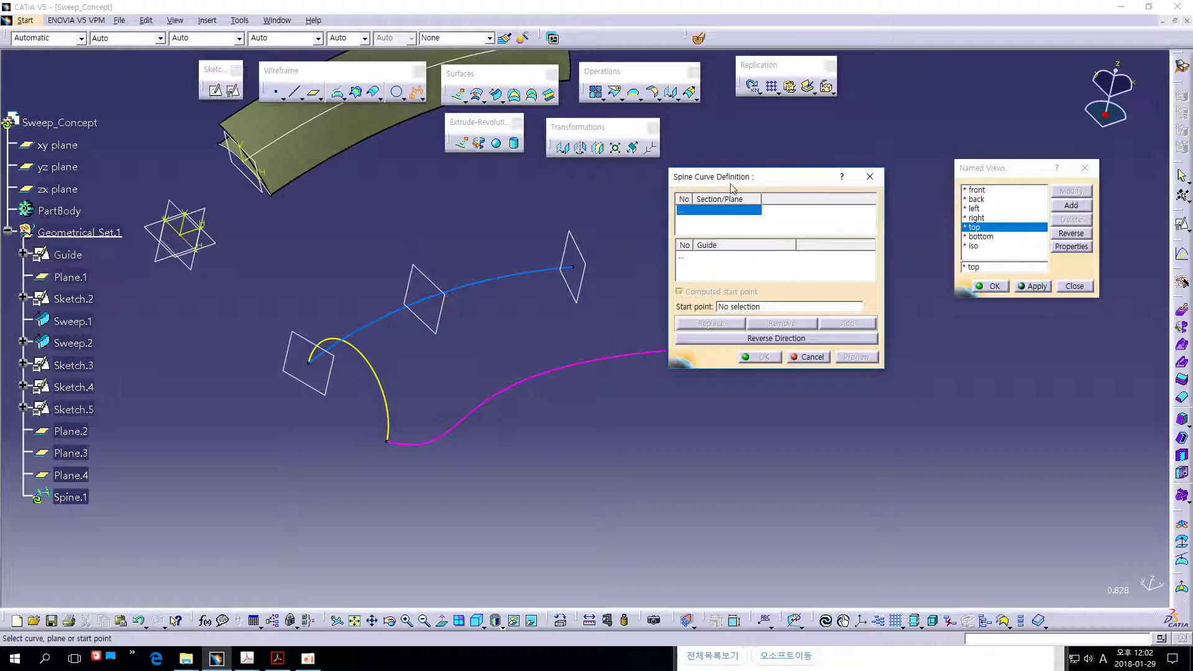
{"action": "left_click", "coordinate": [698, 257]}
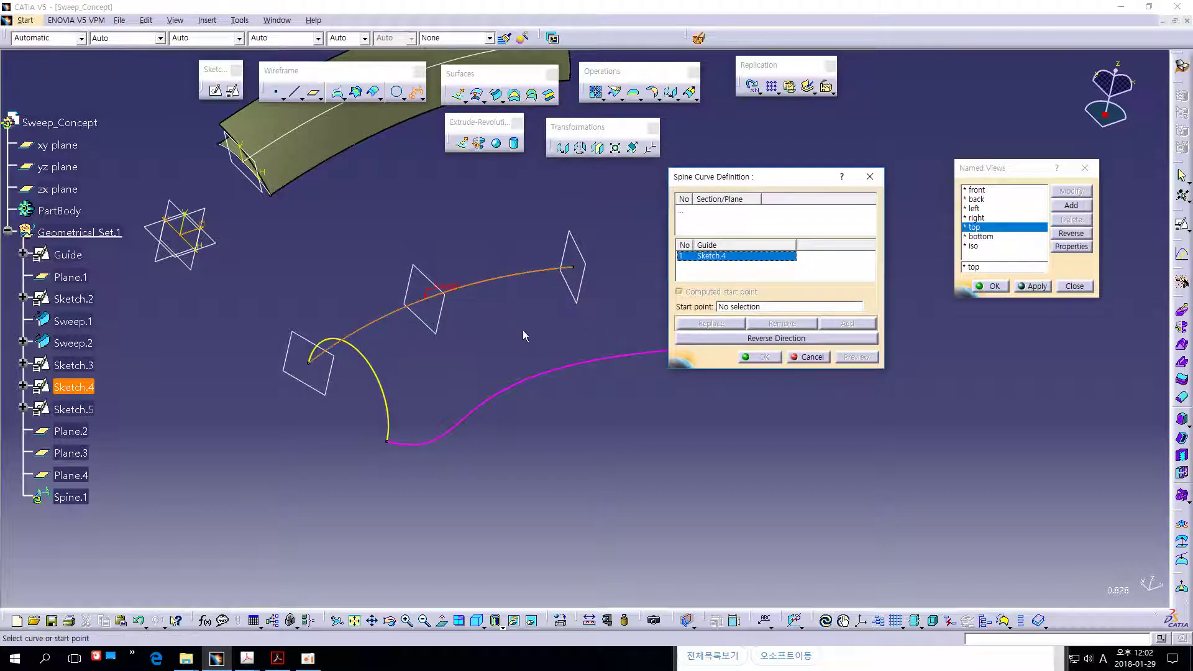
{"action": "left_click", "coordinate": [539, 369]}
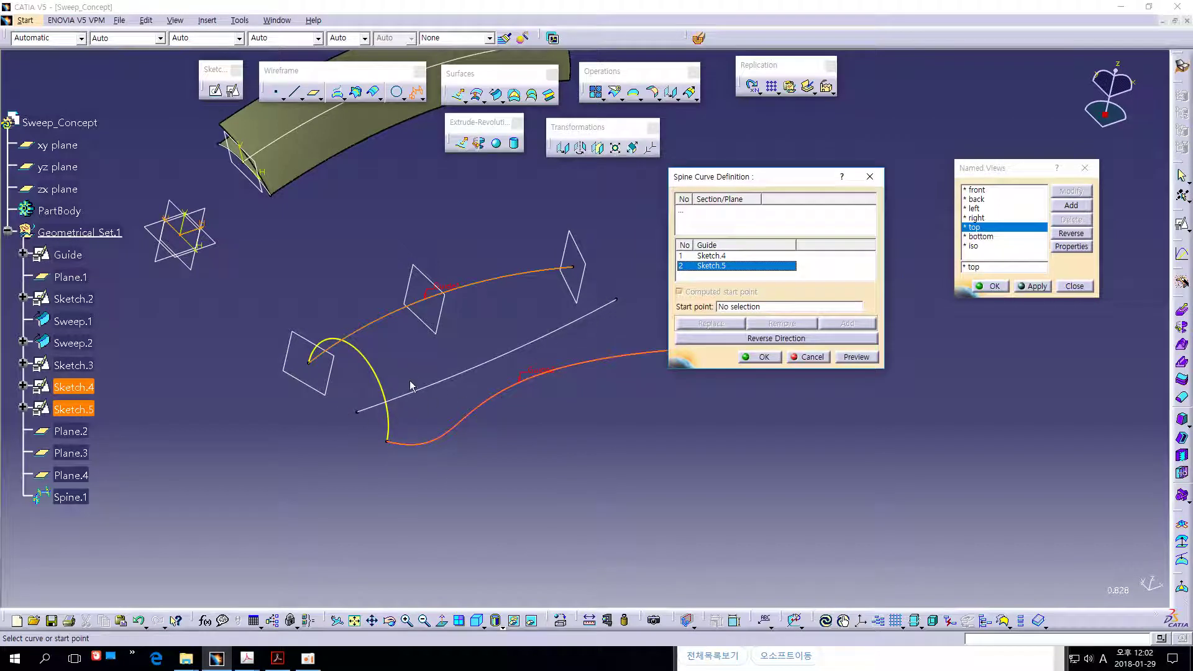
{"action": "left_click", "coordinate": [763, 358]}
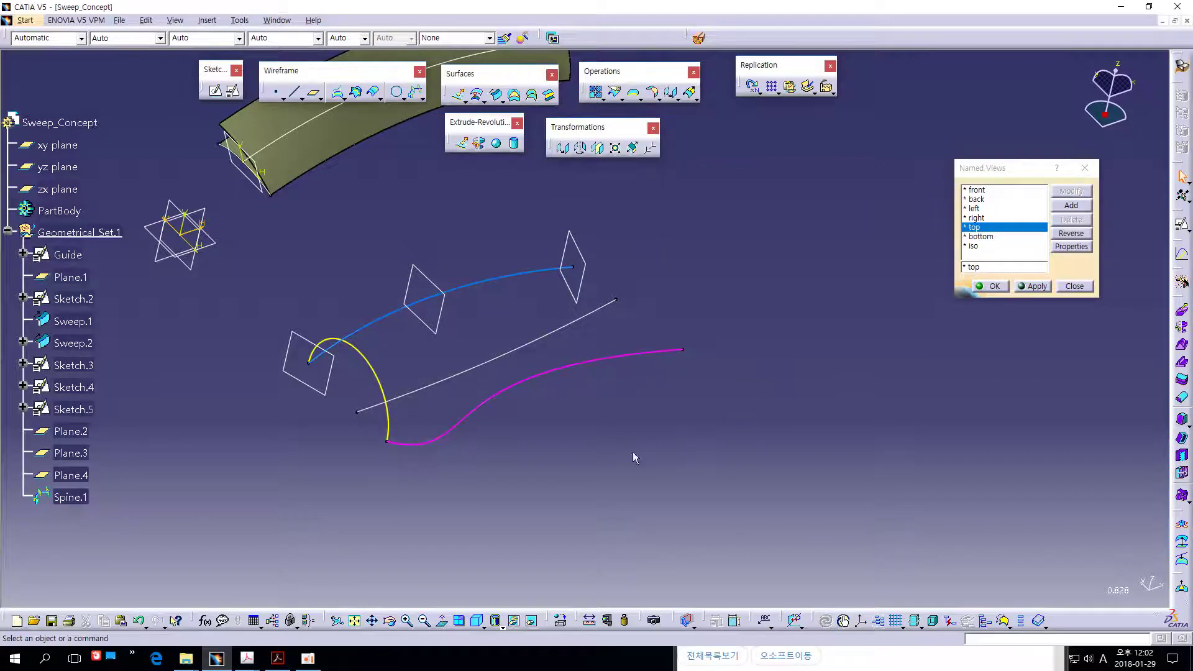
Inspect the new spine curve's shape and position between the blue and magenta guide curves.
{"action": "mouse_move", "coordinate": [633, 457]}
{"action": "middle_mouse_down"}
{"action": "mouse_move", "coordinate": [694, 425]}
{"action": "mouse_move", "coordinate": [699, 376]}
{"action": "middle_mouse_up"}
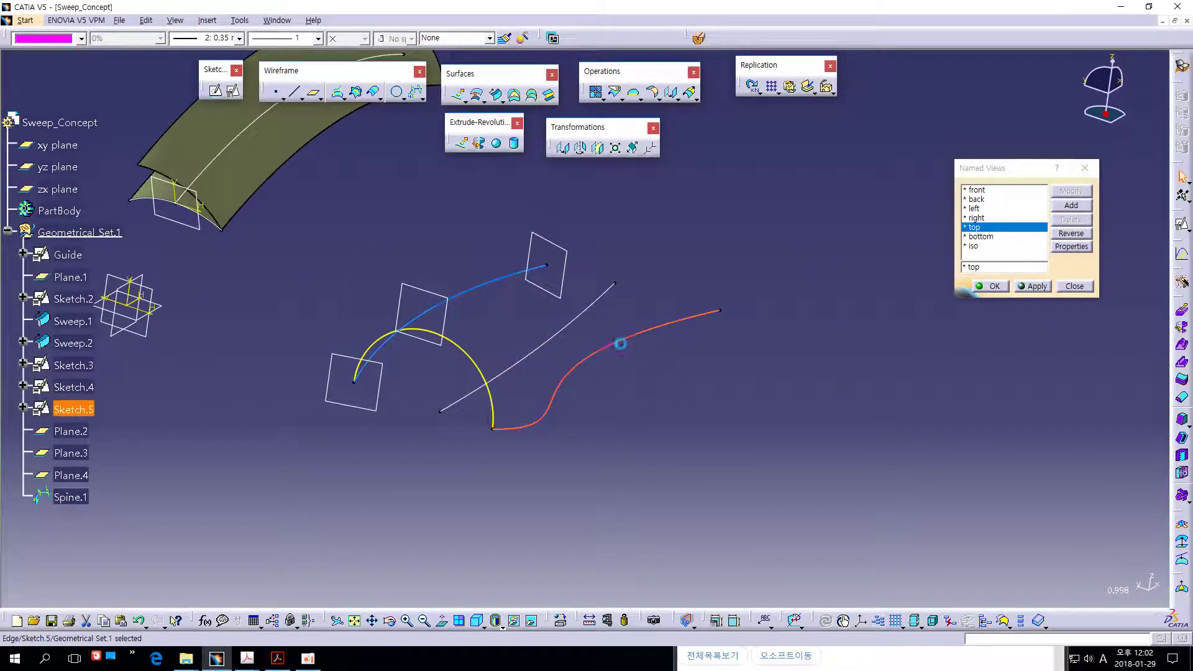
{"action": "left_click", "coordinate": [652, 389]}
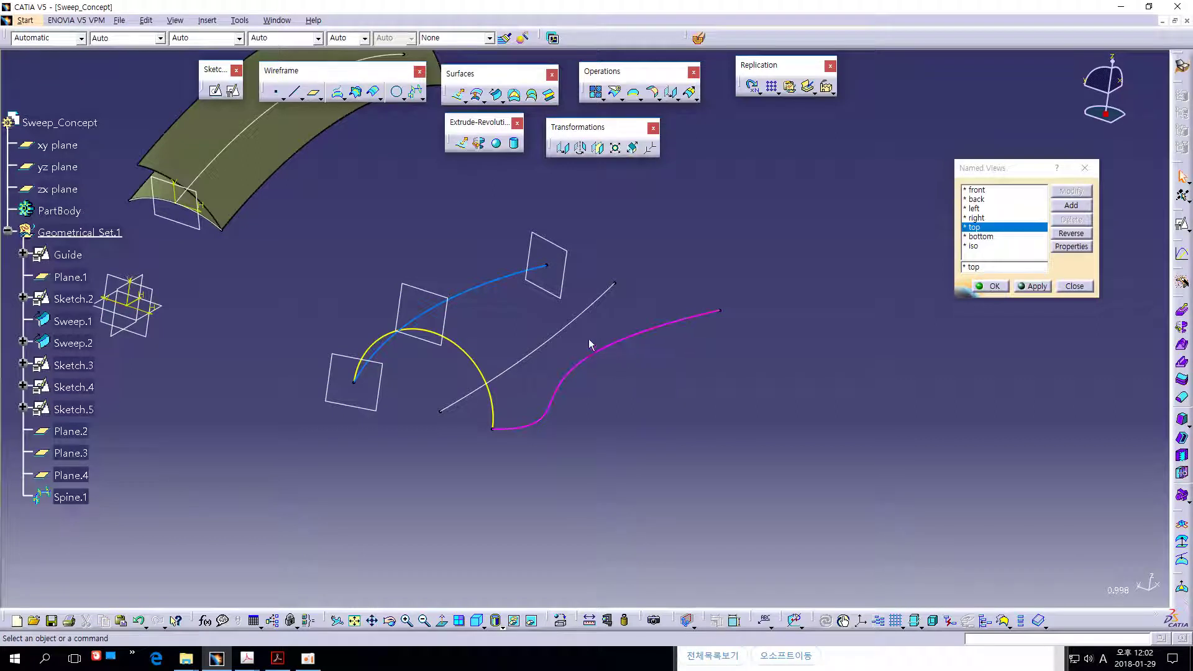
{"action": "left_click", "coordinate": [572, 318]}
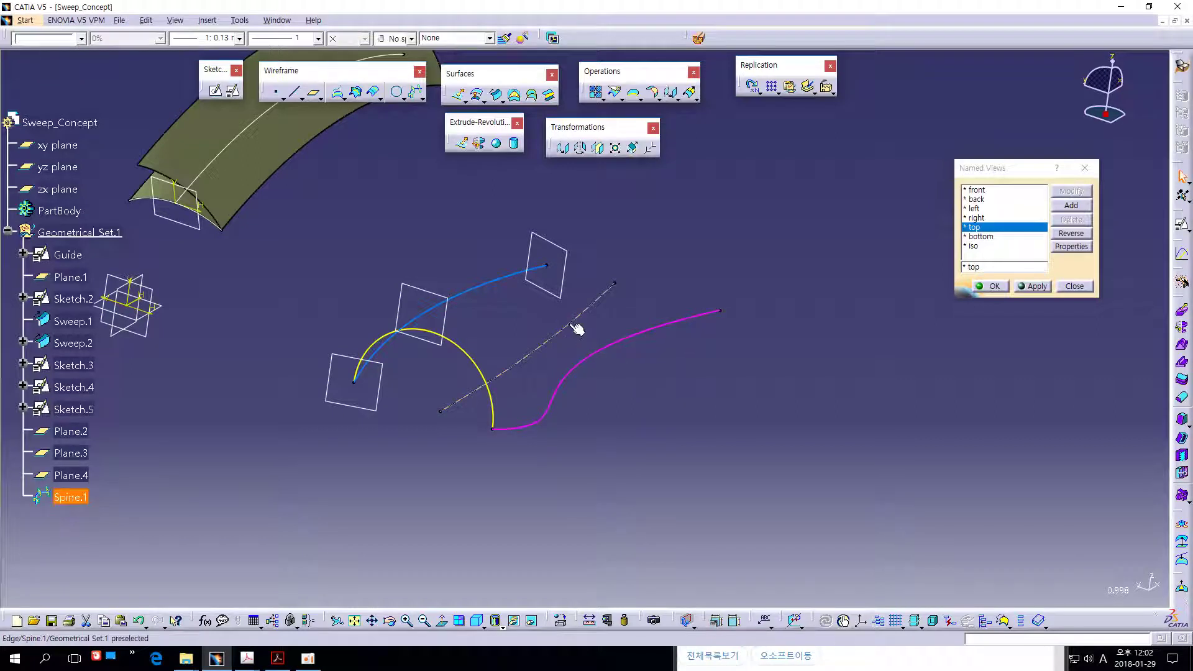
{"action": "left_click", "coordinate": [630, 308]}
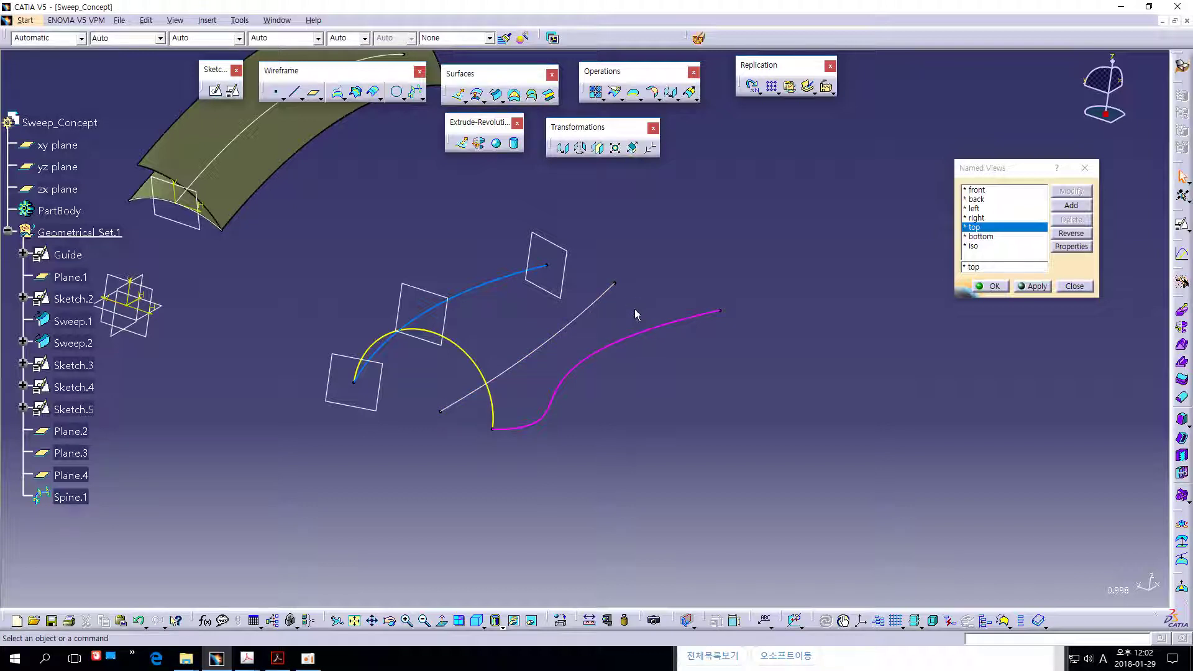
{"action": "left_click", "coordinate": [599, 308]}
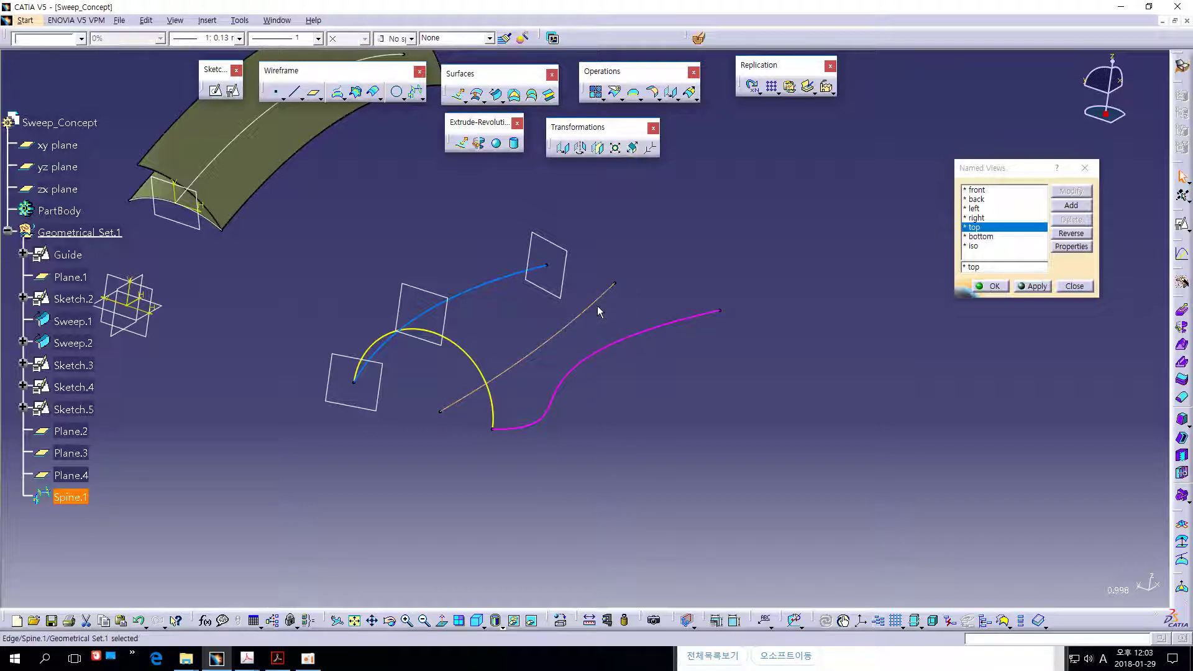
Preview a two-guide sweep with Sketch.3 as profile, Sketch.4 and Sketch.5 as guide curves, and the default spine.
{"action": "left_click", "coordinate": [725, 262]}
{"action": "middle_click_drag", "start_coordinate": [724, 264], "coordinate": [712, 373]}
{"action": "middle_click_drag", "start_coordinate": [697, 458], "coordinate": [712, 433]}
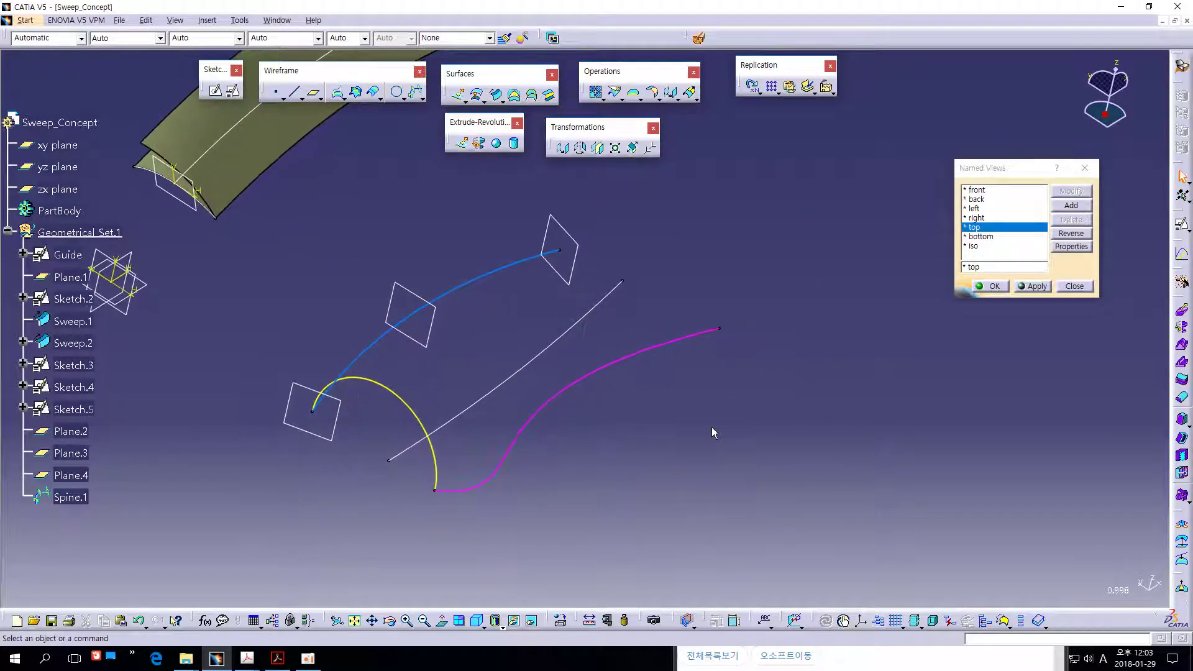
{"action": "left_click", "coordinate": [496, 95]}
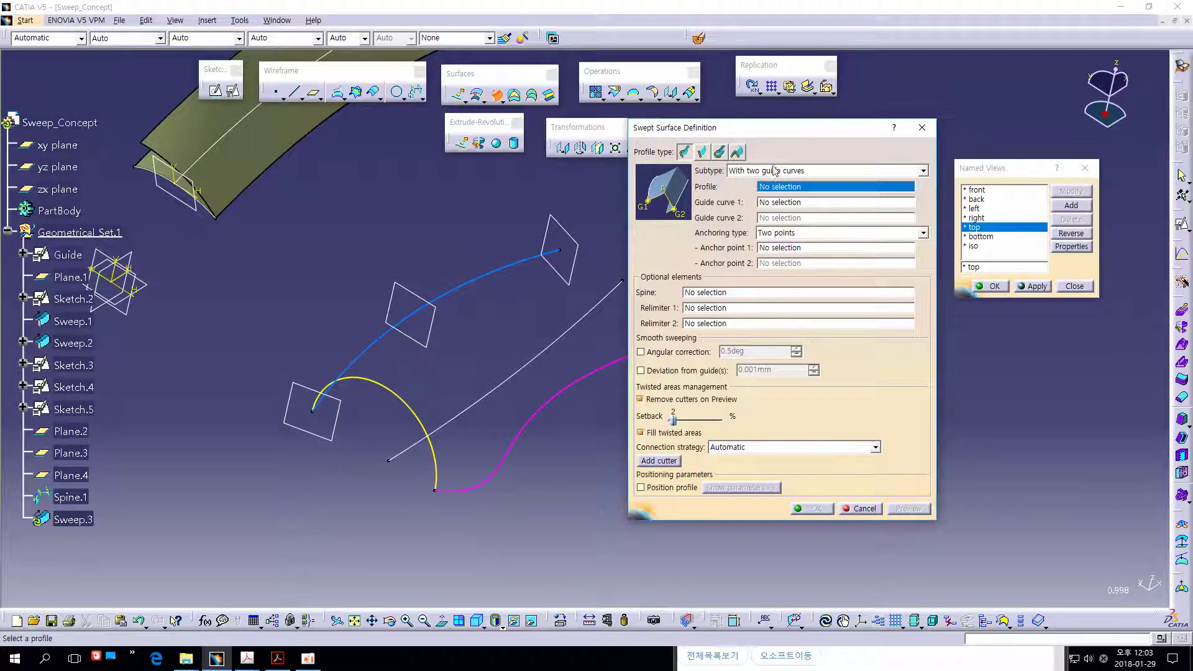
{"action": "left_click_drag", "start_coordinate": [715, 128], "coordinate": [780, 103]}
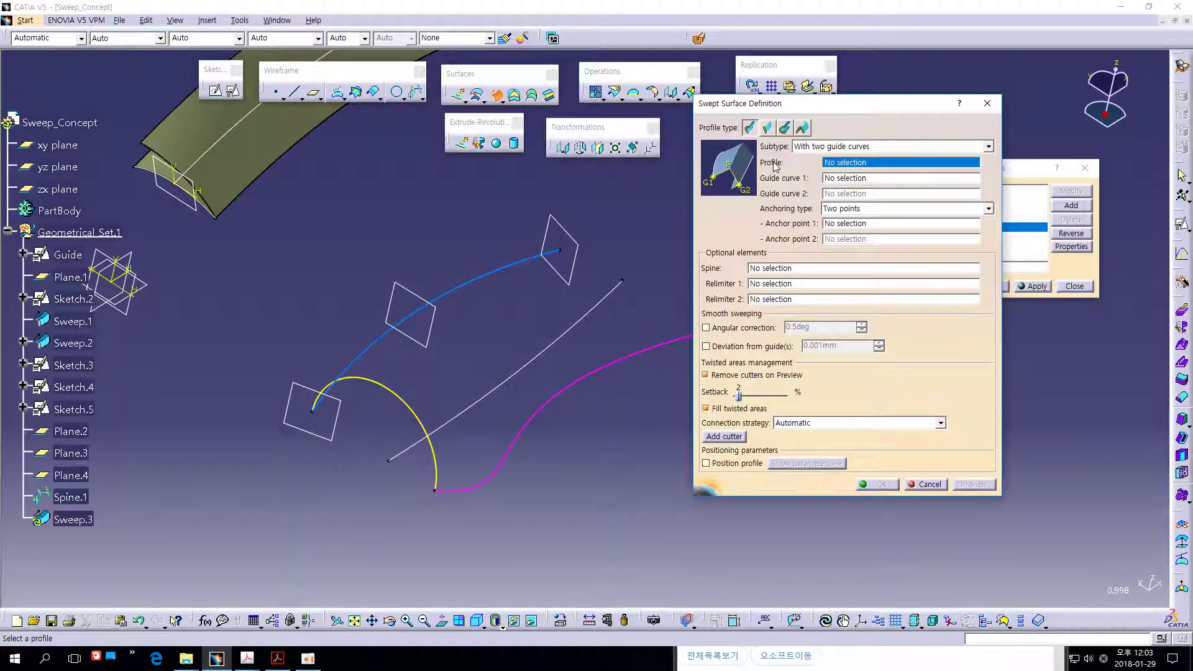
{"action": "left_click", "coordinate": [418, 415]}
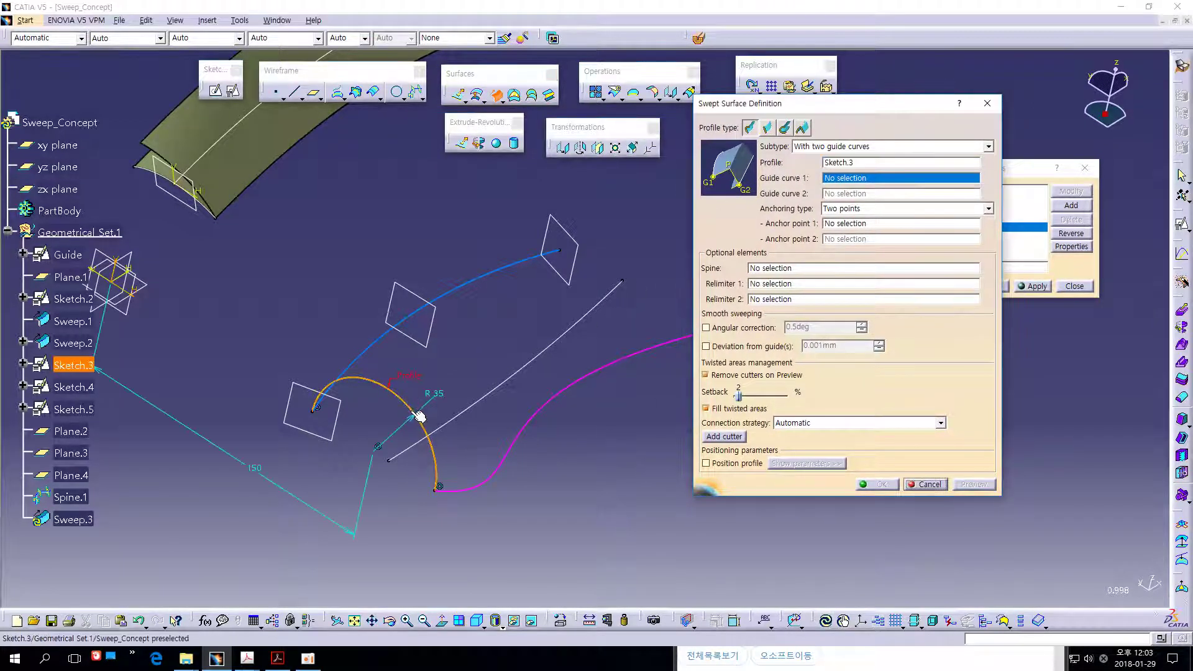
{"action": "left_click", "coordinate": [473, 285]}
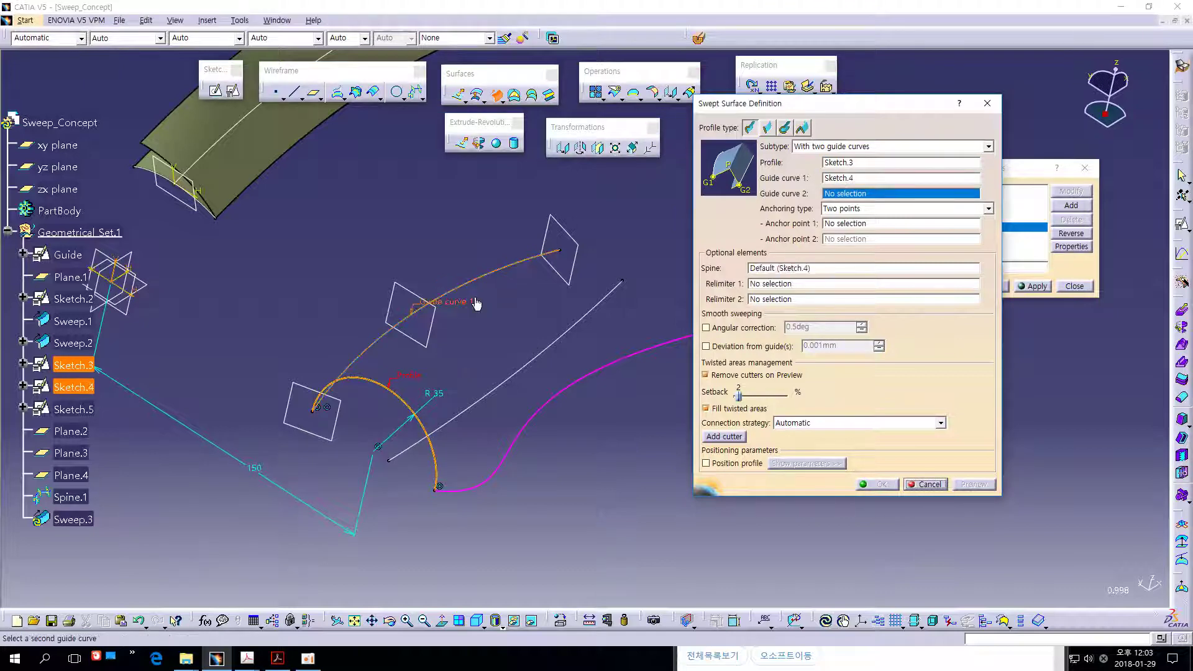
{"action": "left_click", "coordinate": [556, 388]}
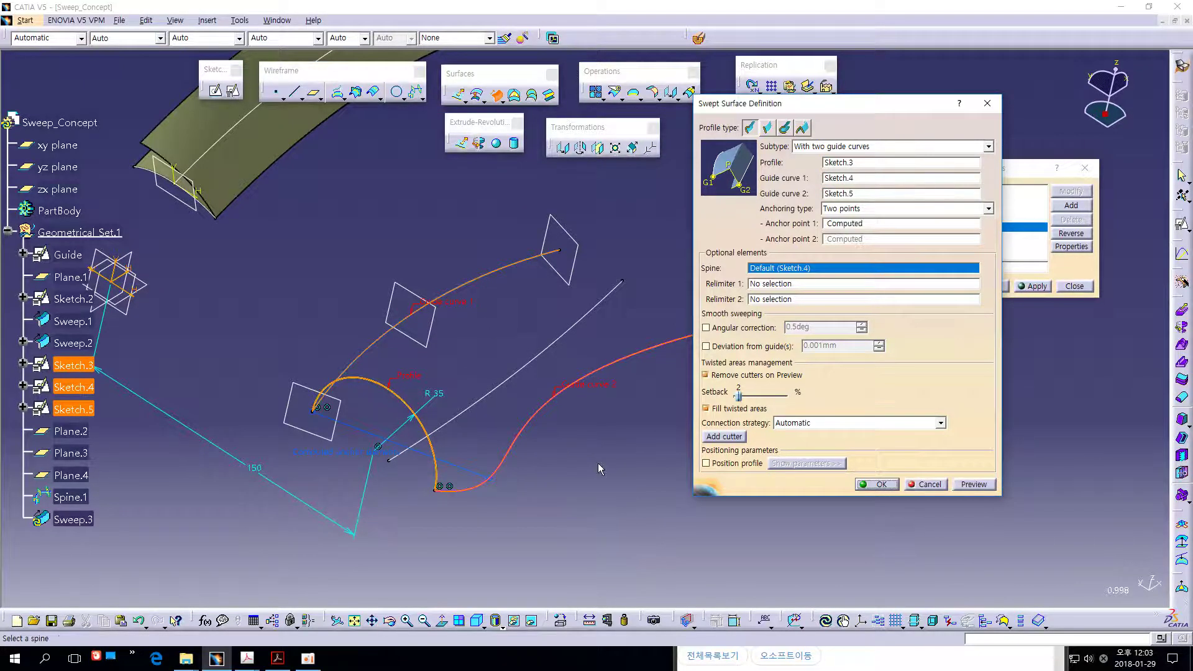
{"action": "middle_click_drag", "start_coordinate": [596, 461], "coordinate": [598, 429]}
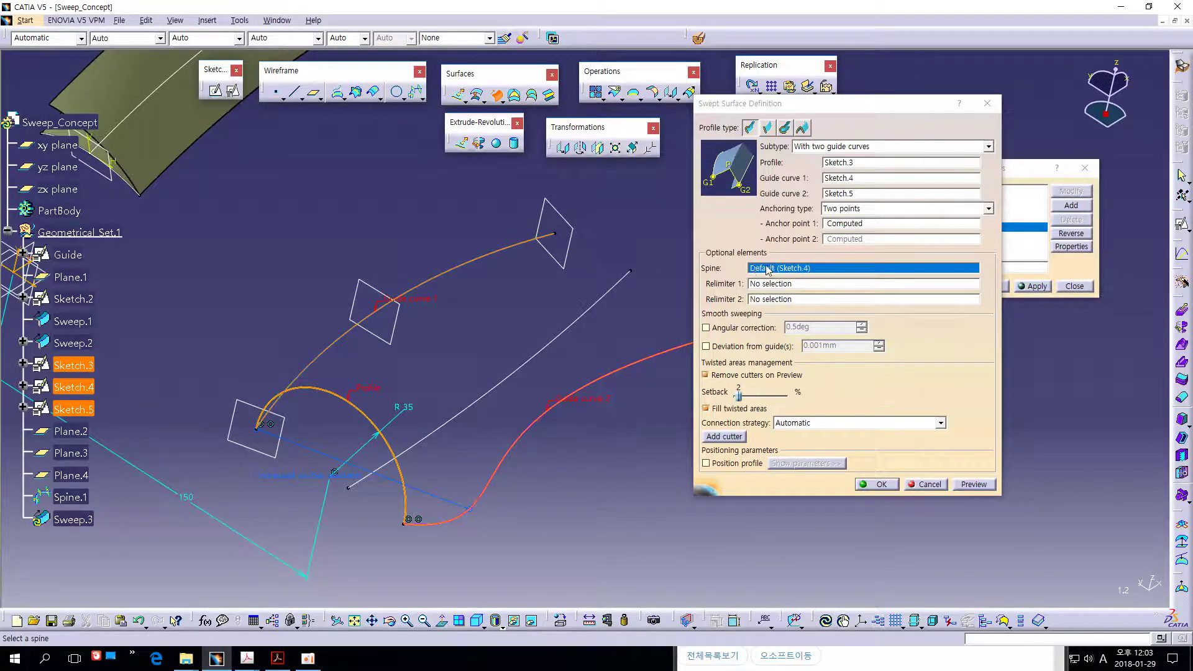
{"action": "left_click", "coordinate": [973, 484]}
{"action": "middle_click_drag", "start_coordinate": [651, 486], "coordinate": [611, 490]}
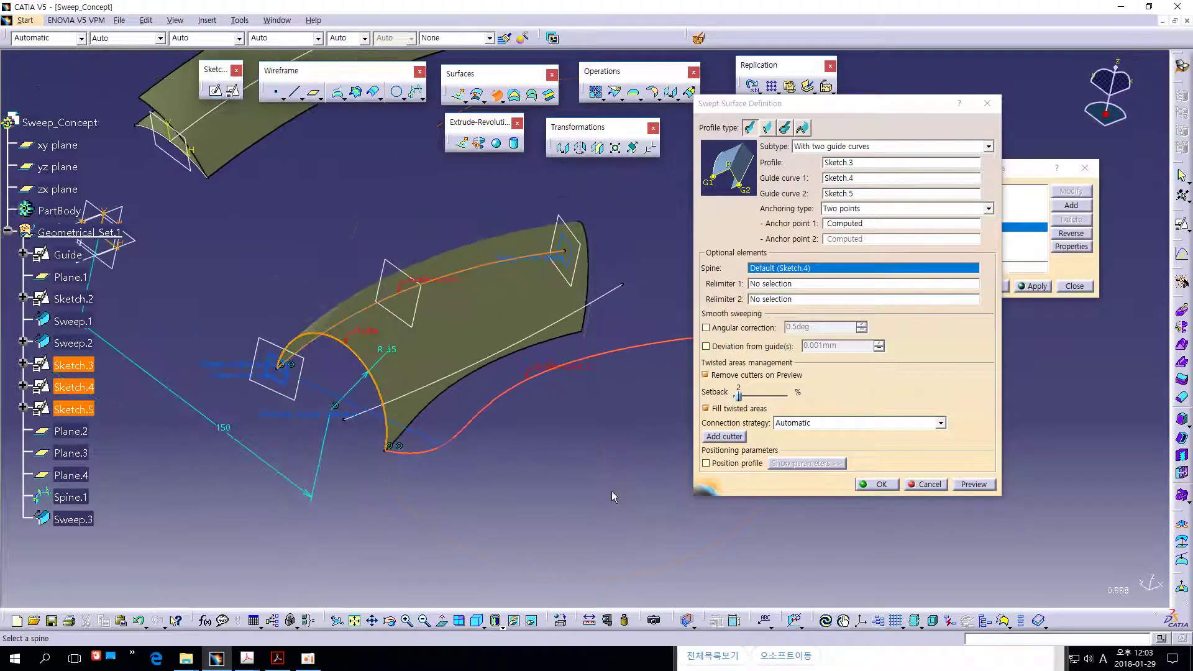
Replace the sweep's default spine with Spine.1 and preview the surface again.
{"action": "left_click", "coordinate": [780, 269]}
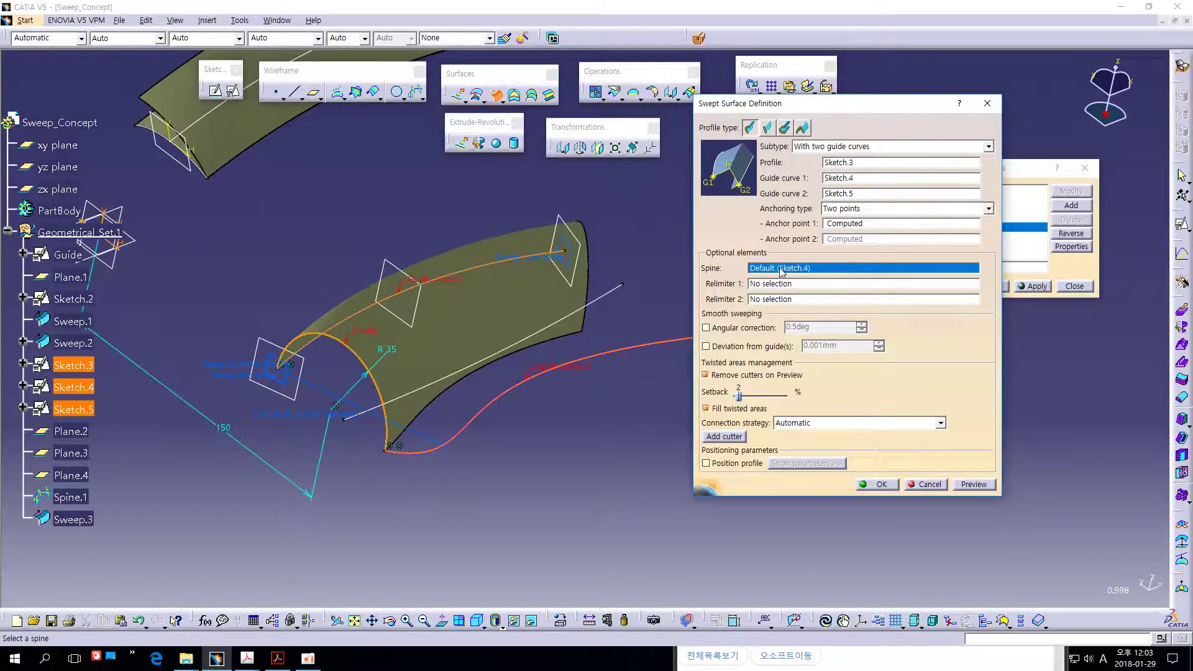
{"action": "left_click", "coordinate": [614, 288]}
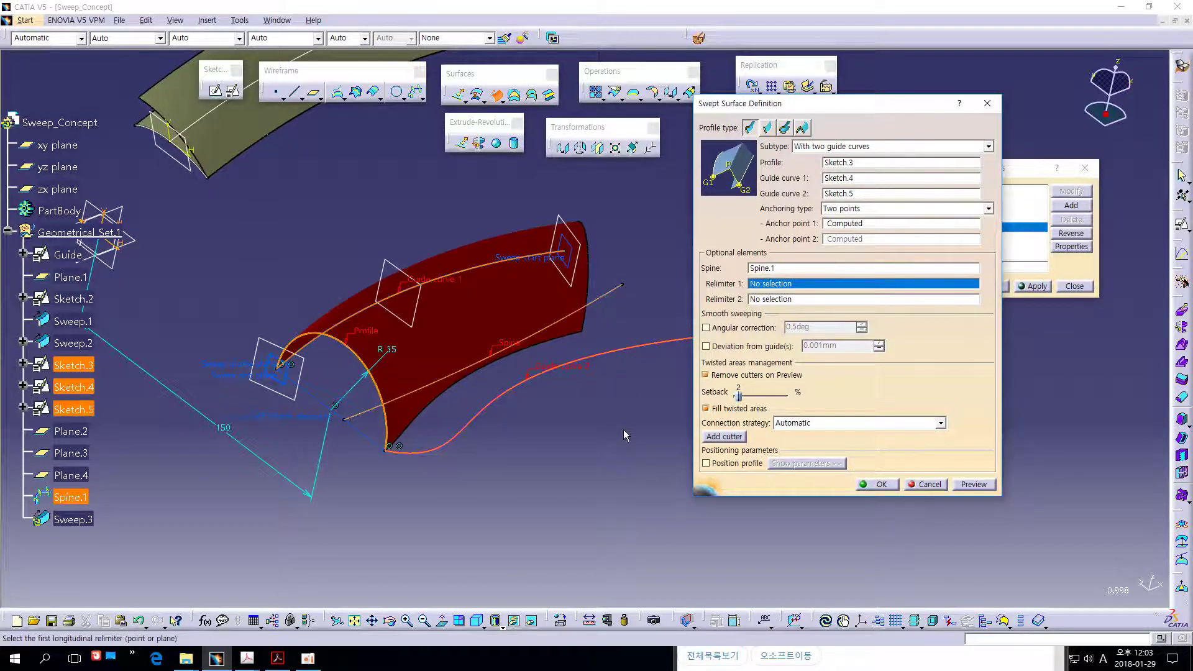
{"action": "left_click", "coordinate": [964, 485]}
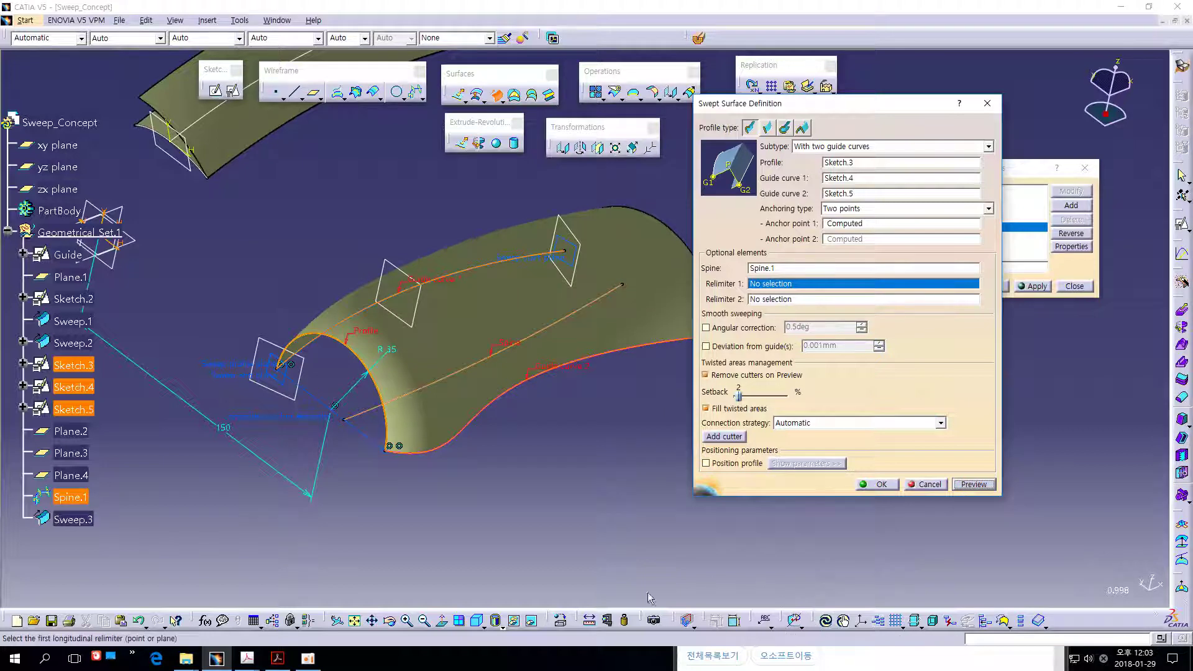
Examine the profile end from the top view, comparing the section normal to Spine.1 with the plane normal to Sketch.4.
{"action": "left_click_drag", "start_coordinate": [1018, 173], "coordinate": [1070, 234]}
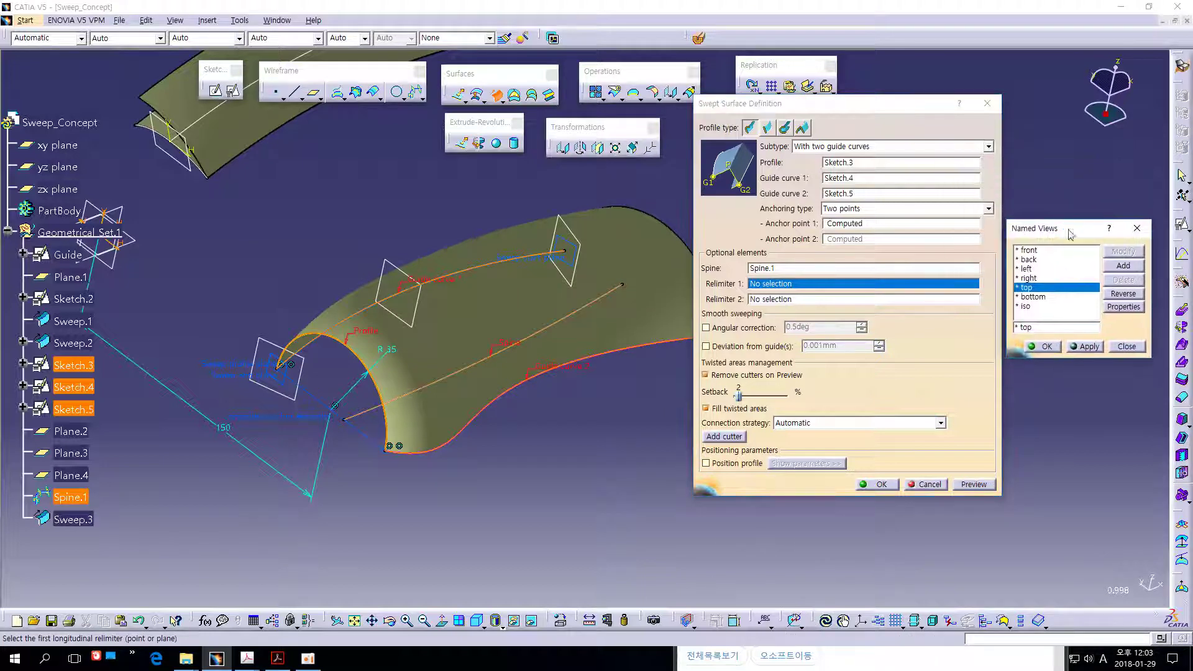
{"action": "double_click", "coordinate": [1031, 287]}
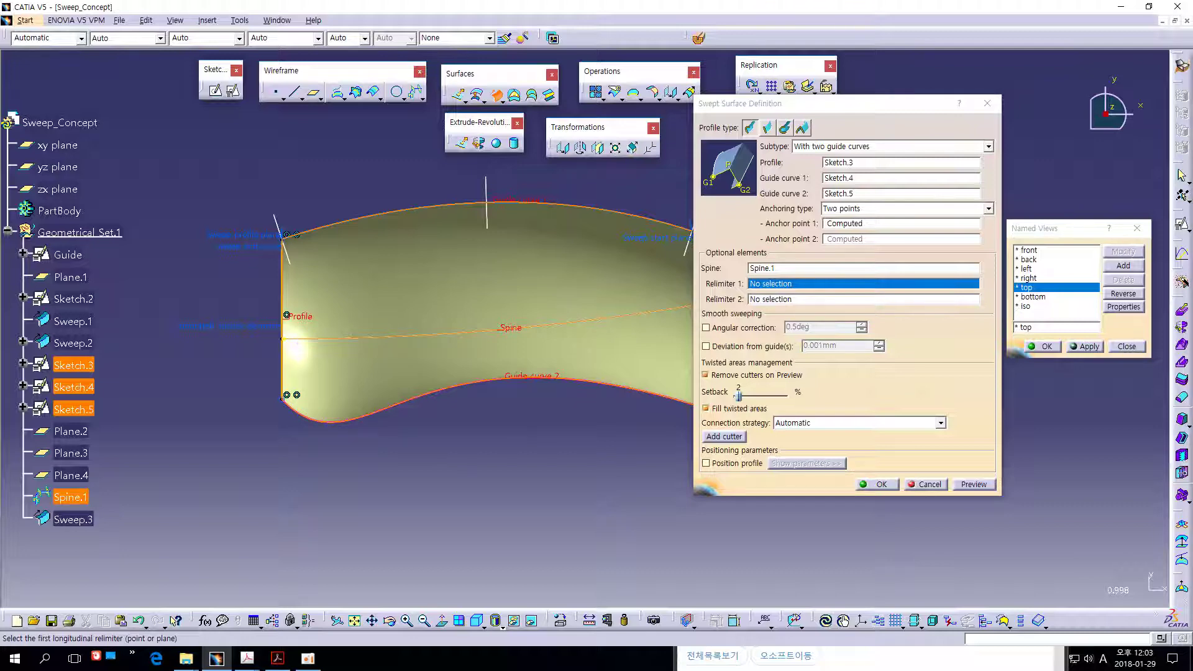
{"action": "left_click_drag", "start_coordinate": [282, 339], "coordinate": [694, 303]}
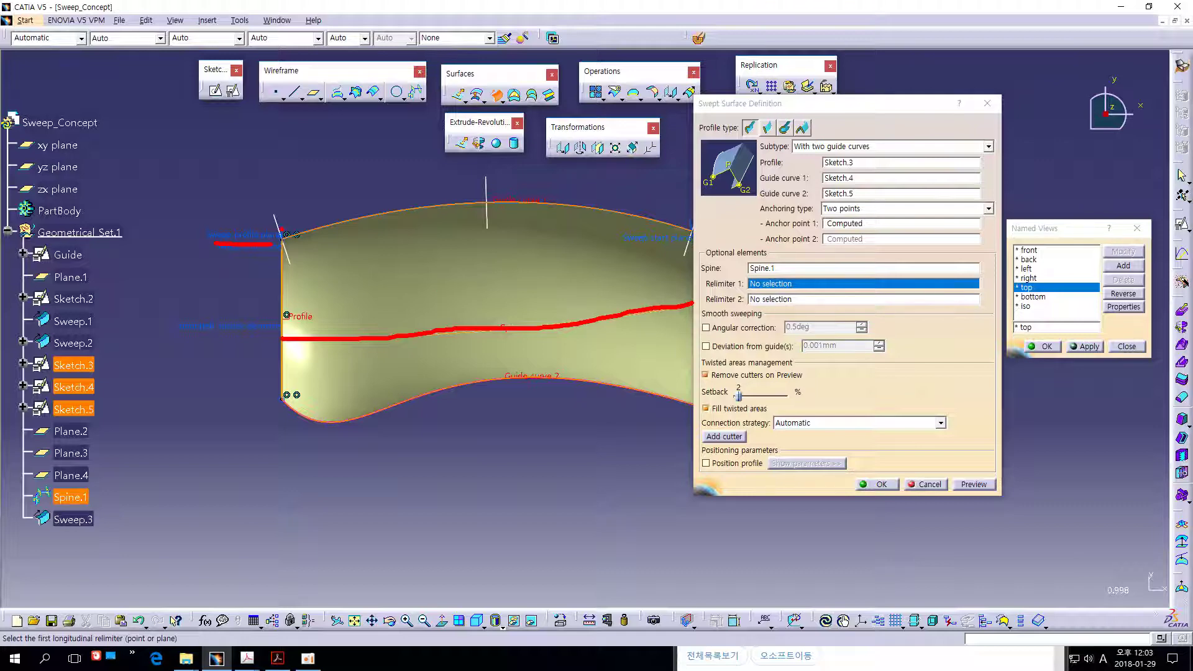
{"action": "left_click_drag", "start_coordinate": [281, 231], "coordinate": [282, 395]}
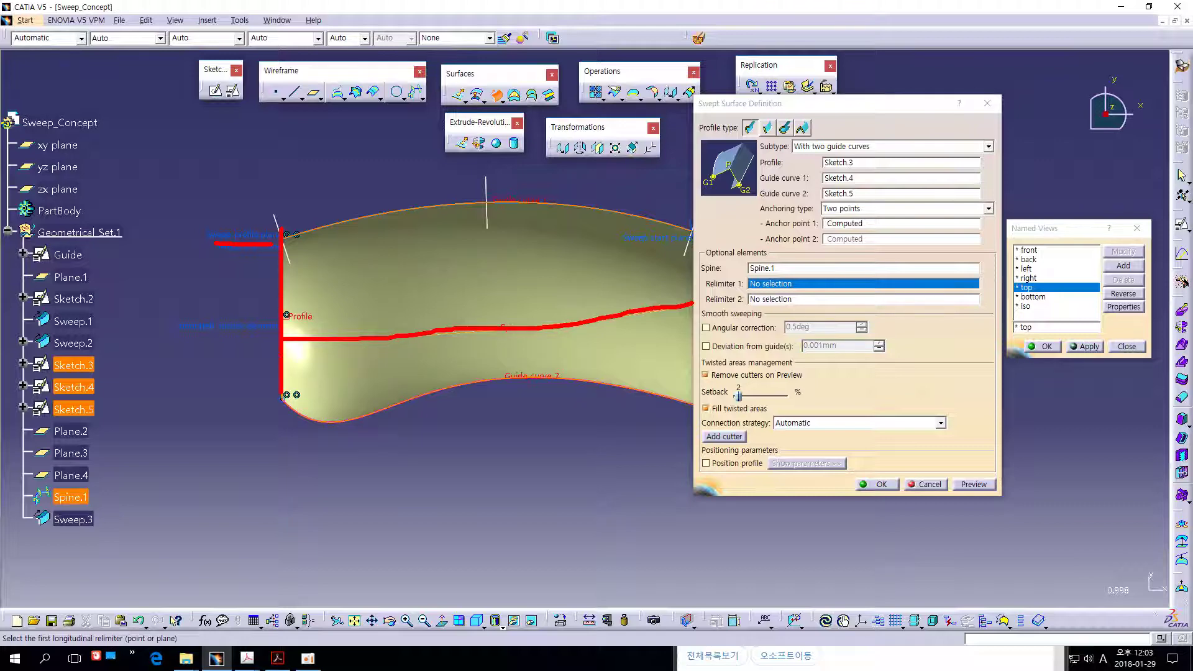
{"action": "left_click_drag", "start_coordinate": [274, 216], "coordinate": [345, 421]}
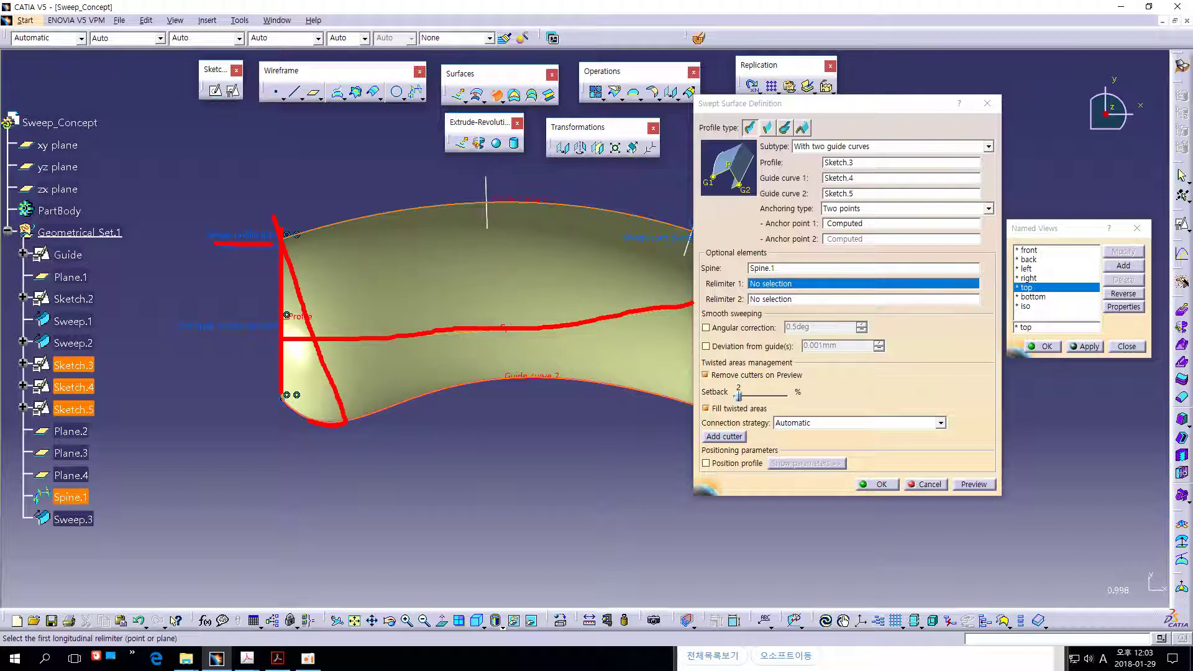
{"action": "left_click_drag", "start_coordinate": [281, 397], "coordinate": [282, 398]}
{"action": "left_click_drag", "start_coordinate": [359, 443], "coordinate": [257, 184]}
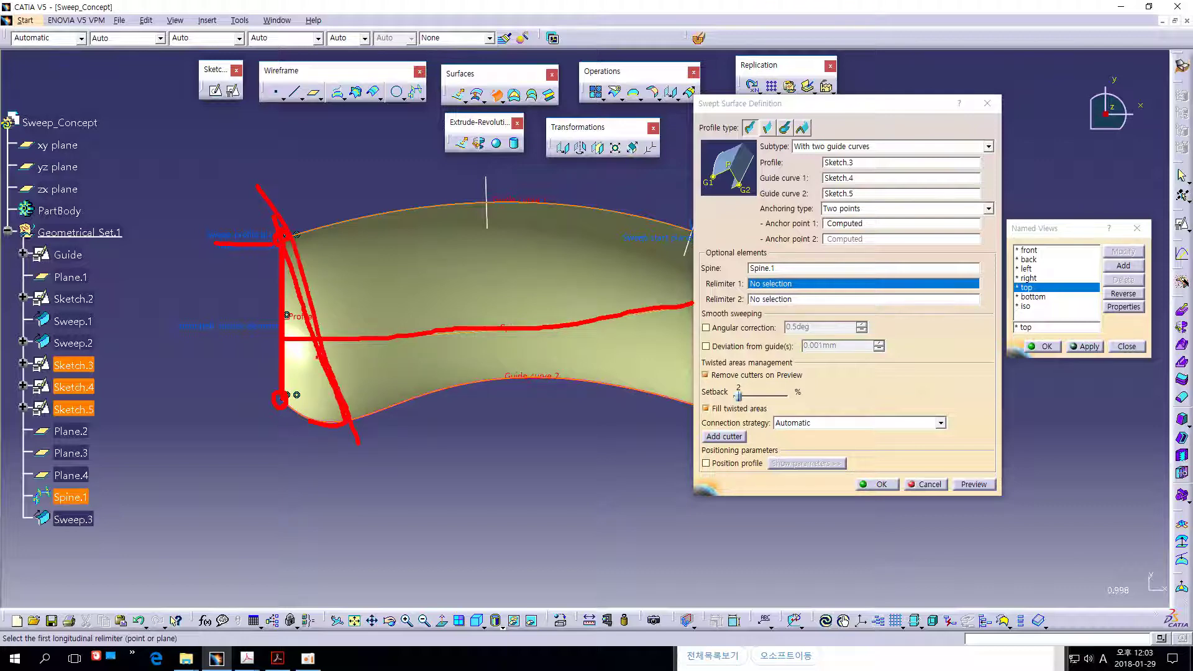
{"action": "left_click_drag", "start_coordinate": [285, 382], "coordinate": [324, 370]}
{"action": "key", "text": "ctrl+z"}
{"action": "key", "text": "ctrl+z"}
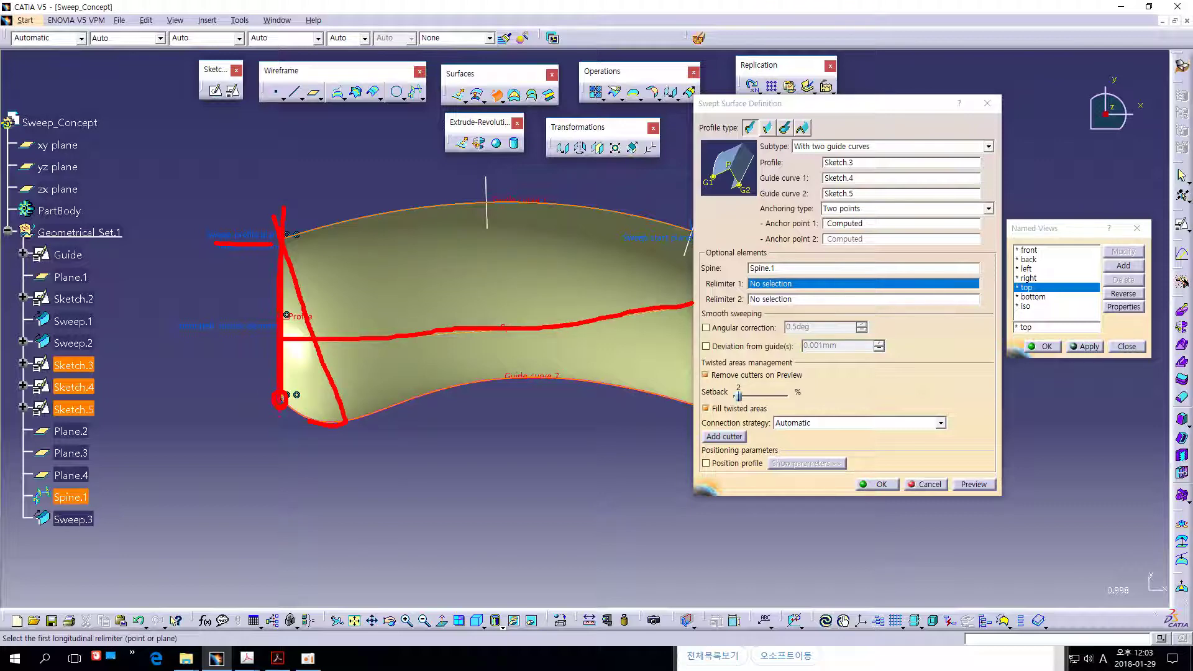
{"action": "key", "text": "ctrl+z"}
{"action": "key", "text": "ctrl+z"}
{"action": "key", "text": "ctrl+z"}
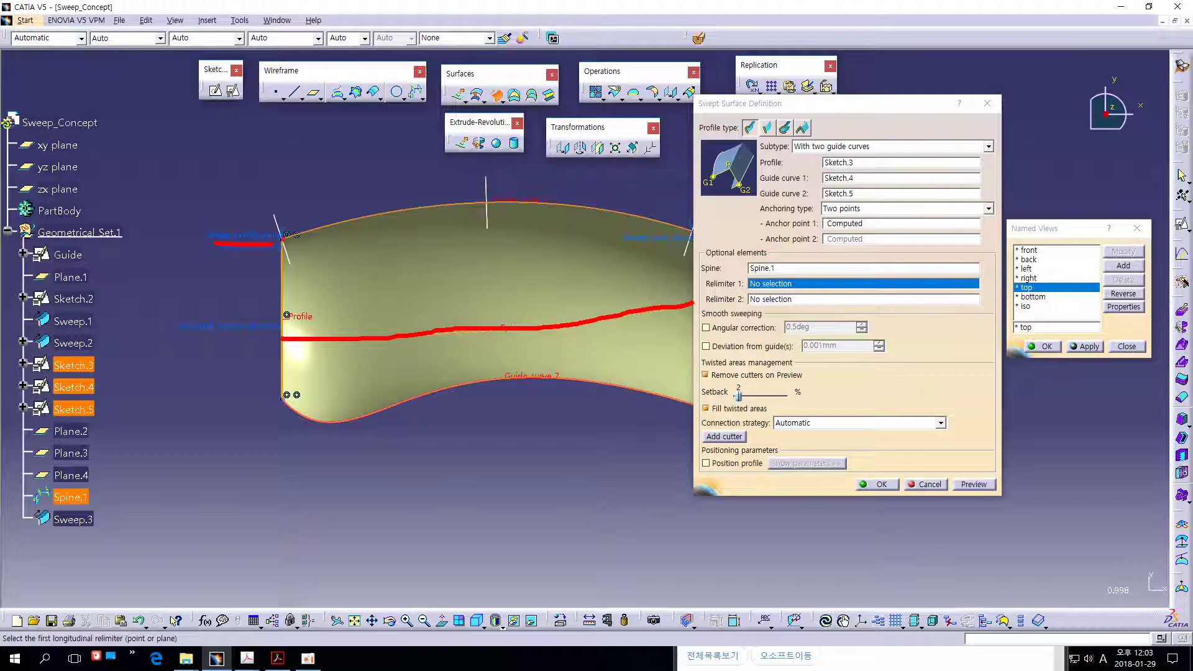
Examine how sections normal to Spine.1 run between the two guides at the profile, mid-length and further along.
{"action": "left_click_drag", "start_coordinate": [283, 233], "coordinate": [281, 435]}
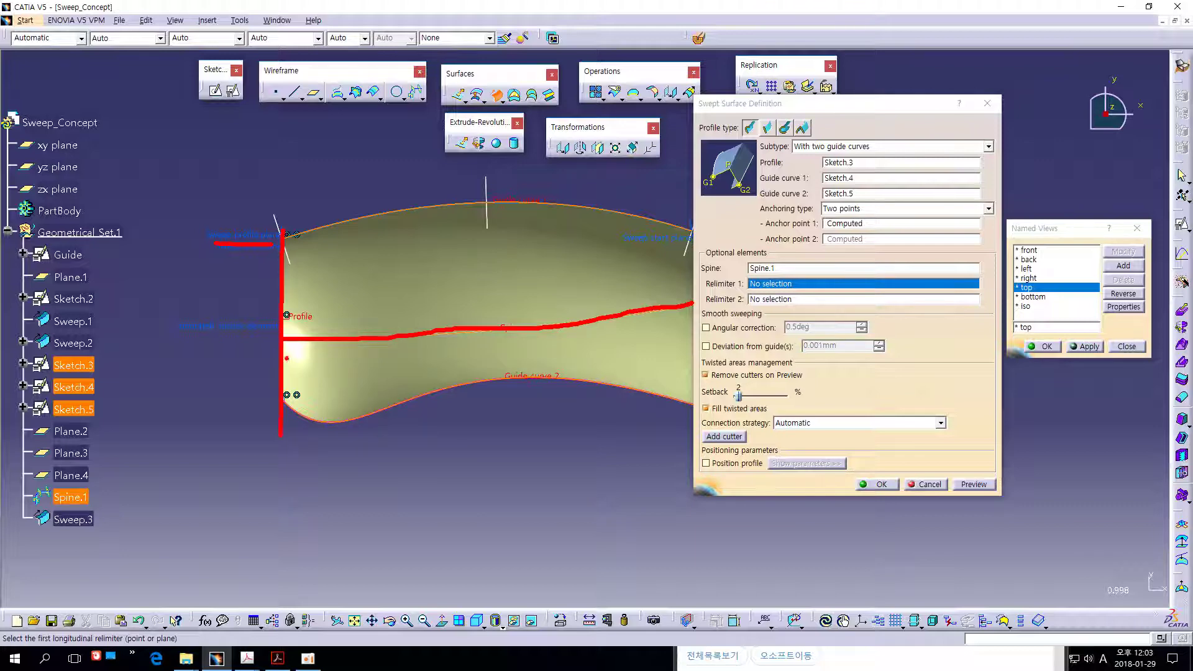
{"action": "left_click_drag", "start_coordinate": [284, 329], "coordinate": [299, 333]}
{"action": "left_click_drag", "start_coordinate": [485, 324], "coordinate": [487, 327]}
{"action": "left_click_drag", "start_coordinate": [477, 200], "coordinate": [497, 379]}
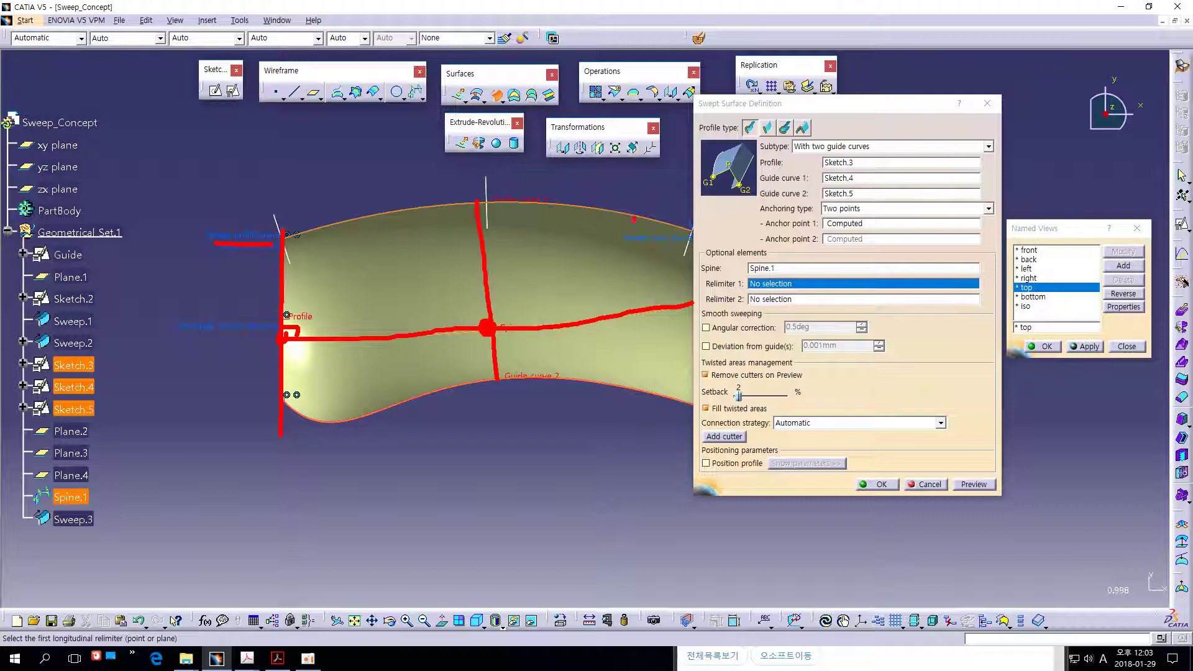
{"action": "left_click_drag", "start_coordinate": [634, 219], "coordinate": [621, 331]}
{"action": "key", "text": "ctrl+z"}
{"action": "left_click_drag", "start_coordinate": [620, 214], "coordinate": [639, 380]}
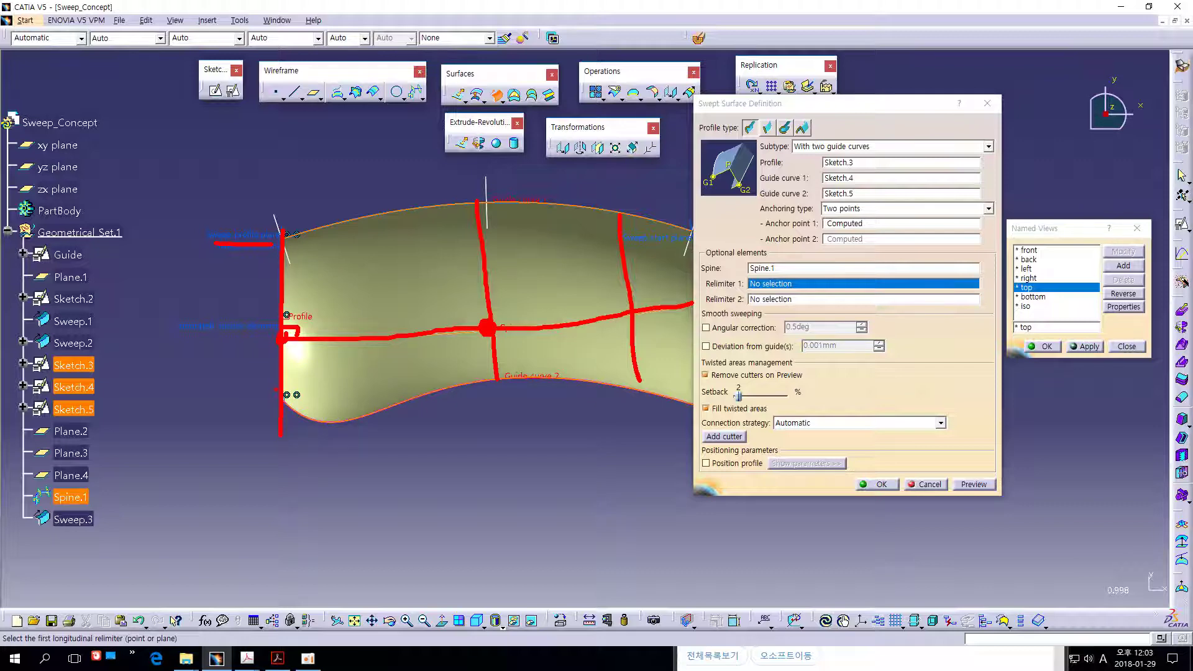
{"action": "key", "text": "ctrl+z"}
{"action": "key", "text": "ctrl+z"}
{"action": "key", "text": "ctrl+z"}
{"action": "key", "text": "ctrl+z"}
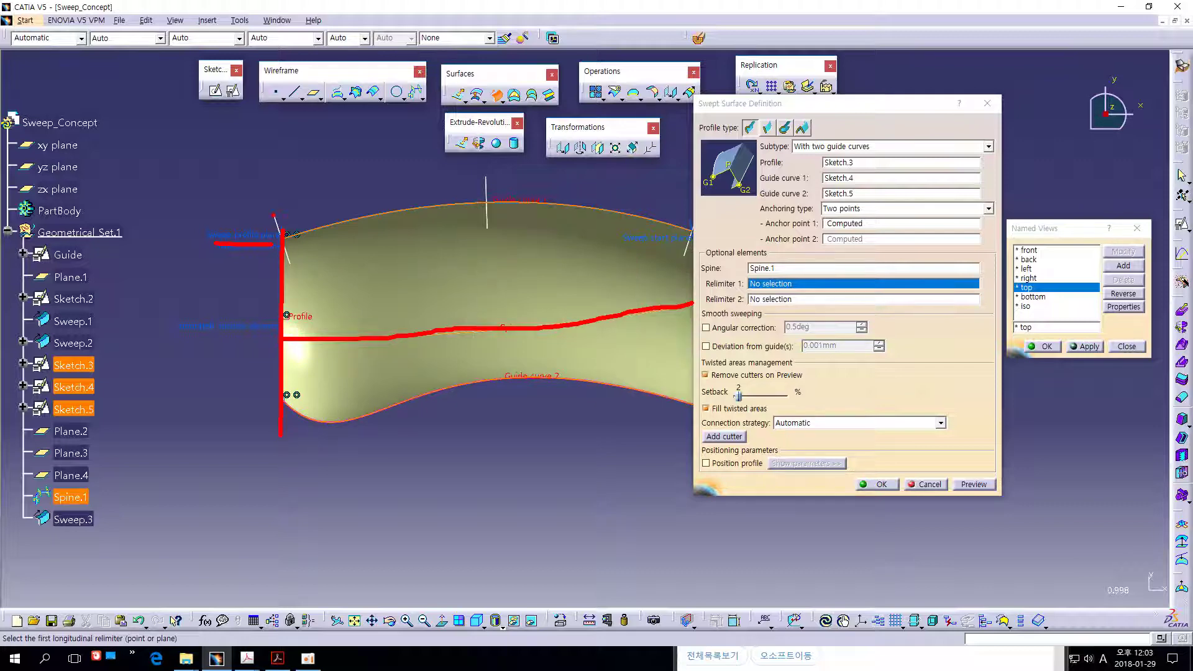
{"action": "key", "text": "ctrl+z"}
Compare the start section produced by the Sketch.4 spine with the one produced by Spine.1 at the profile.
{"action": "left_click_drag", "start_coordinate": [279, 230], "coordinate": [344, 424]}
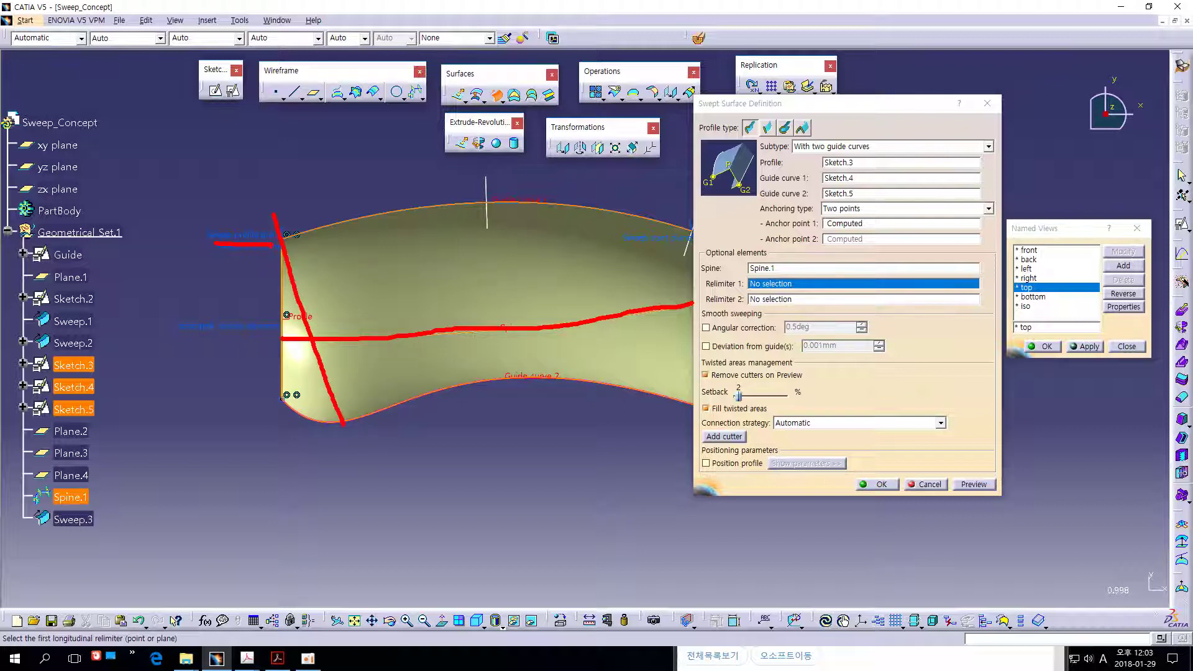
{"action": "left_click_drag", "start_coordinate": [283, 237], "coordinate": [387, 209]}
{"action": "left_click_drag", "start_coordinate": [287, 240], "coordinate": [288, 249]}
{"action": "key", "text": "ctrl+z"}
{"action": "left_click_drag", "start_coordinate": [349, 295], "coordinate": [347, 337]}
{"action": "left_click_drag", "start_coordinate": [283, 248], "coordinate": [277, 399]}
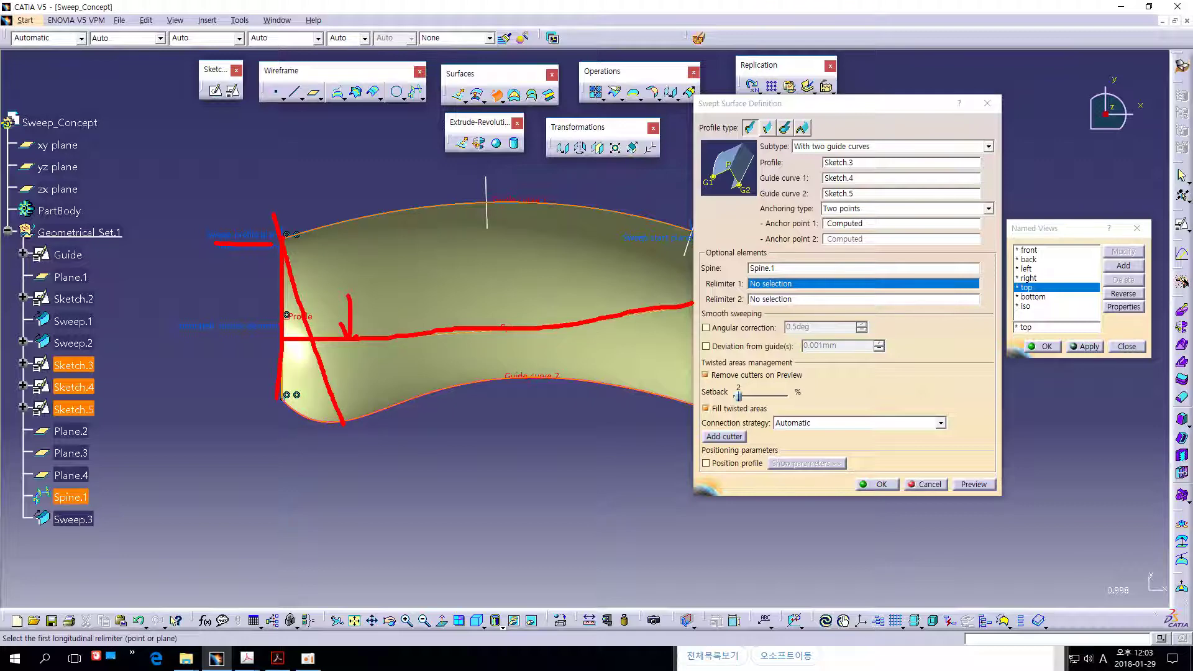
{"action": "mouse_move", "coordinate": [277, 324]}
{"action": "left_mouse_down"}
{"action": "mouse_move", "coordinate": [292, 323]}
{"action": "mouse_move", "coordinate": [294, 343]}
{"action": "mouse_move", "coordinate": [277, 324]}
{"action": "left_mouse_up"}
{"action": "key", "text": "ctrl+z"}
{"action": "key", "text": "ctrl+z"}
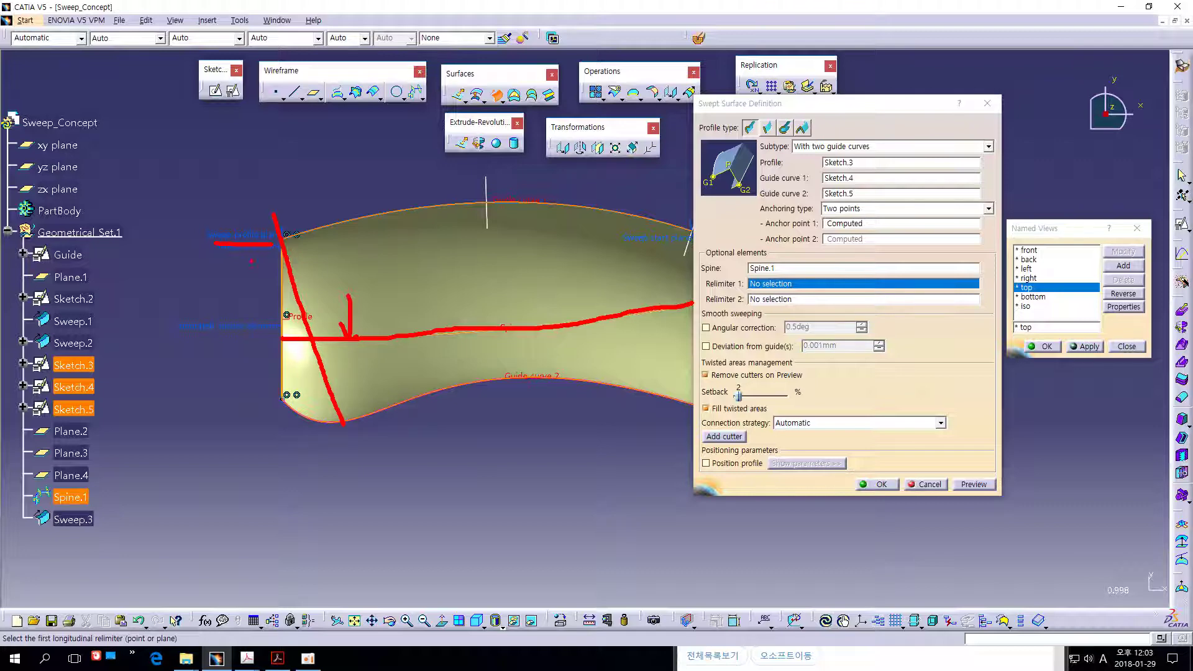
{"action": "left_click_drag", "start_coordinate": [251, 256], "coordinate": [398, 207]}
{"action": "left_click_drag", "start_coordinate": [287, 235], "coordinate": [337, 420]}
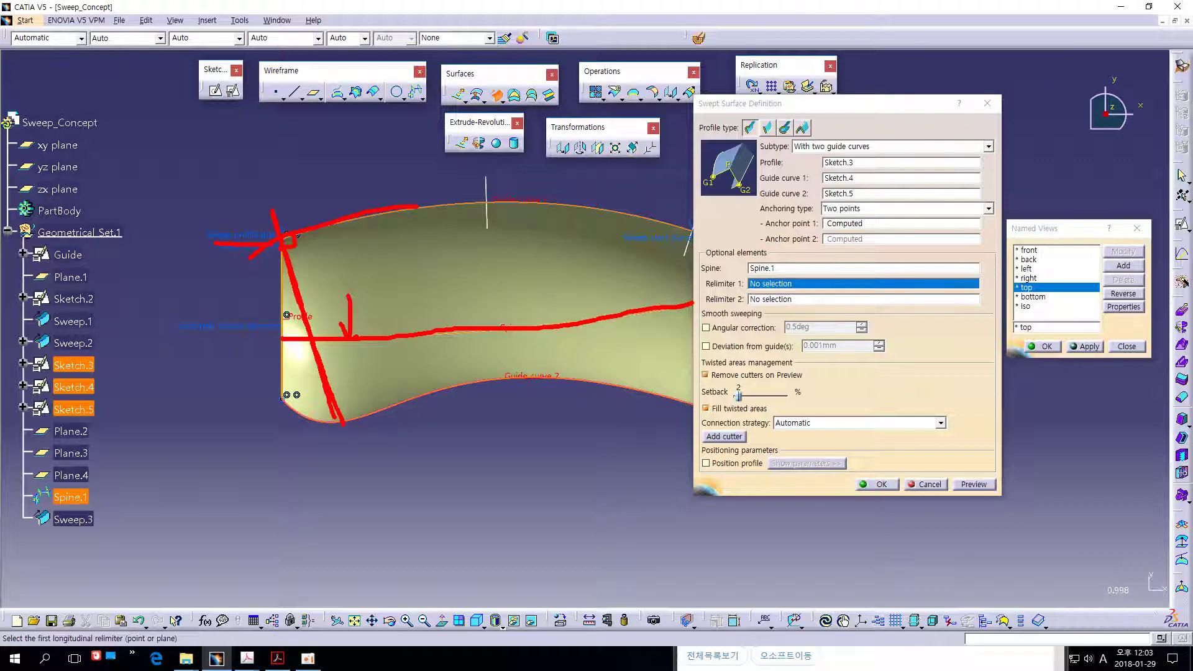
{"action": "key", "text": "ctrl+z"}
{"action": "key", "text": "ctrl+z"}
{"action": "left_click_drag", "start_coordinate": [336, 232], "coordinate": [351, 316]}
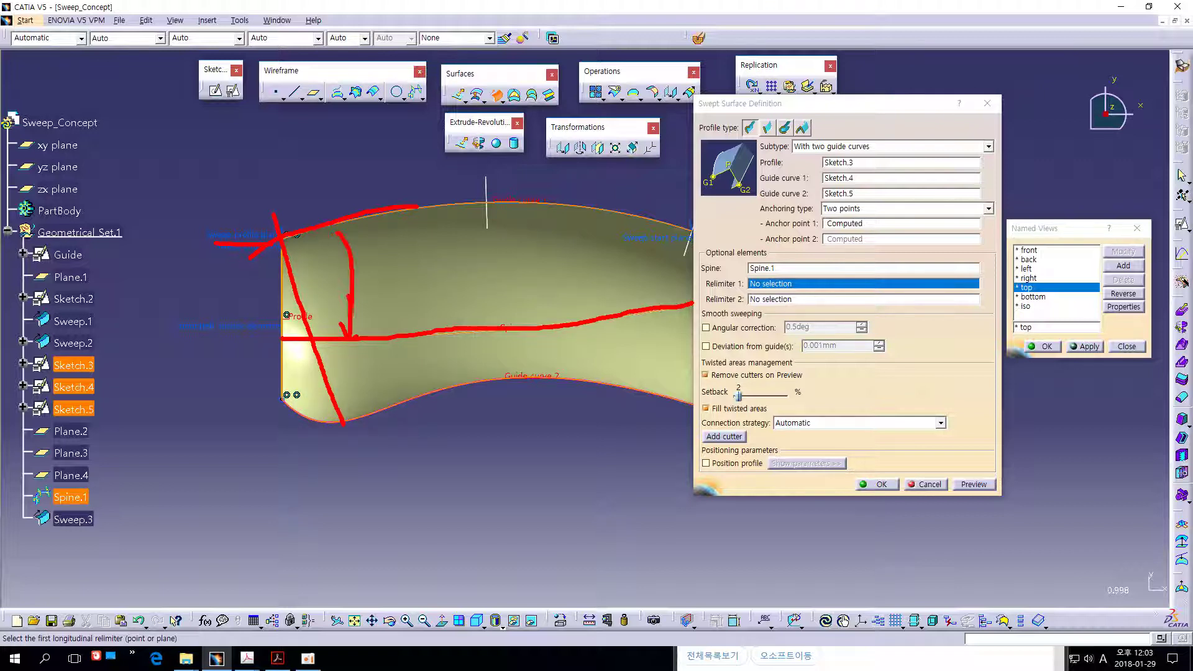
{"action": "left_click_drag", "start_coordinate": [284, 245], "coordinate": [285, 395]}
{"action": "left_click_drag", "start_coordinate": [289, 319], "coordinate": [297, 336]}
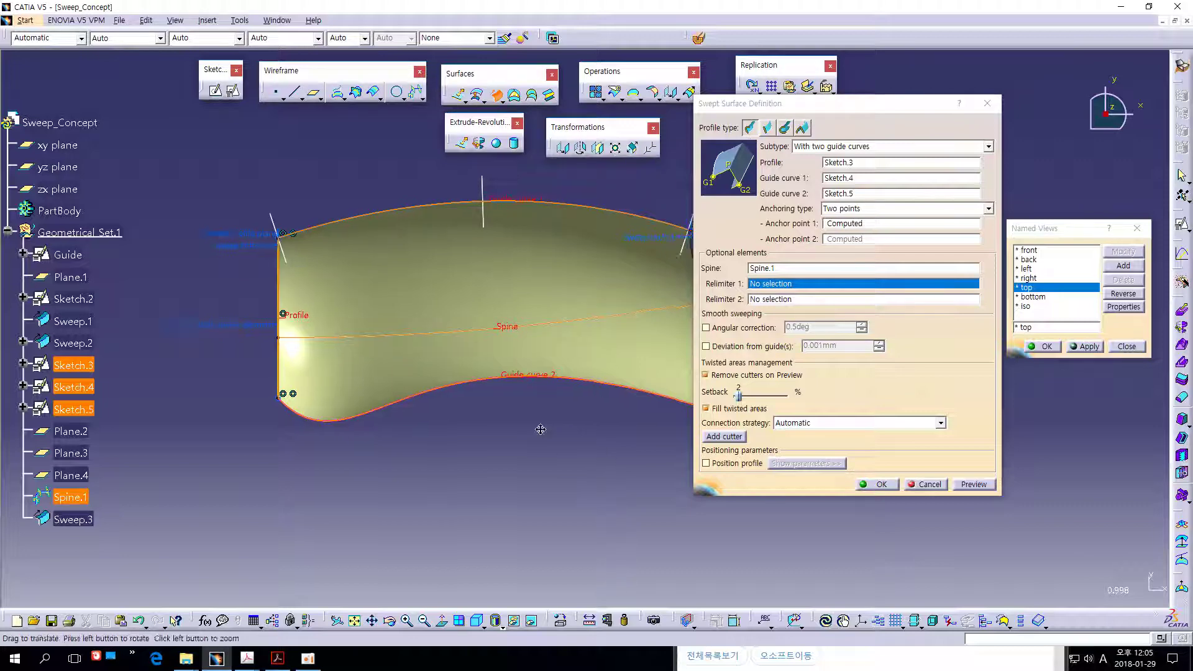
Examine the previewed surface's far edge against the end of Spine.1, and discard the sweep.
{"action": "middle_click_drag", "start_coordinate": [864, 507], "coordinate": [886, 519]}
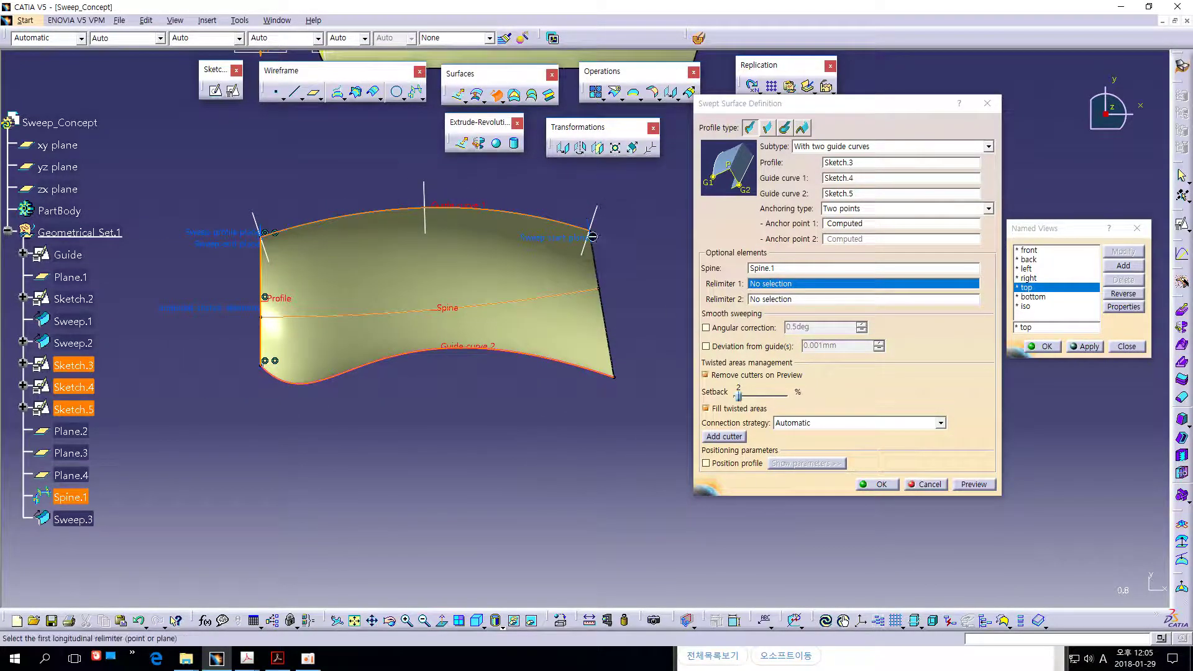
{"action": "middle_click_drag", "start_coordinate": [651, 337], "coordinate": [584, 316]}
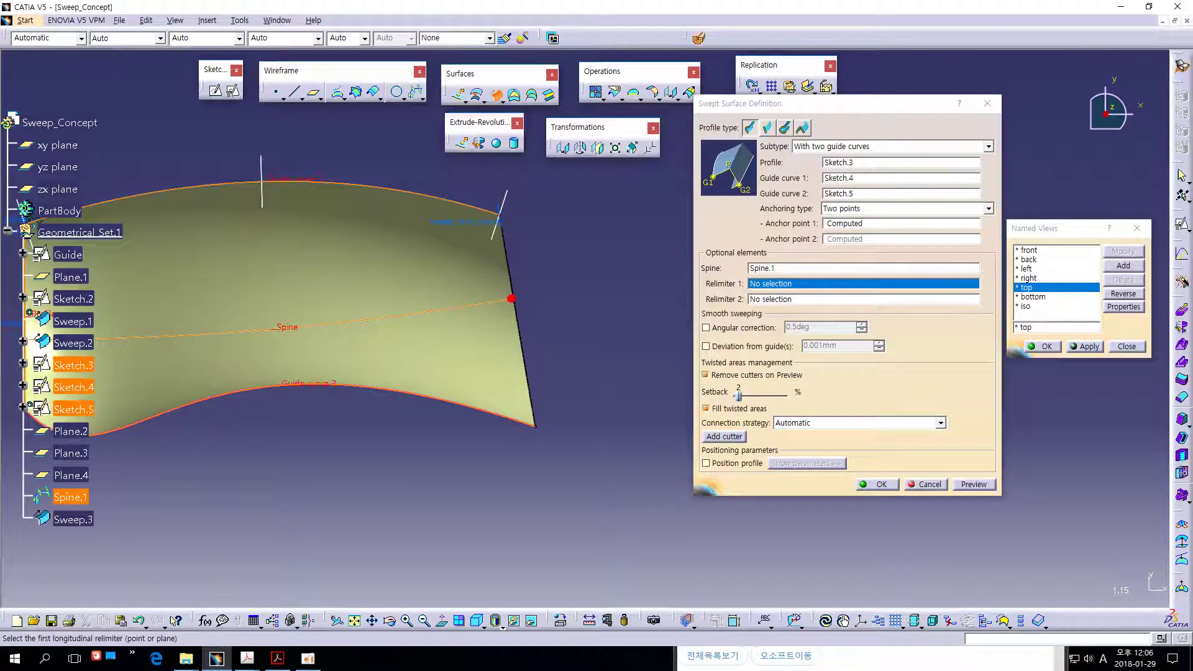
{"action": "left_click_drag", "start_coordinate": [497, 205], "coordinate": [533, 407]}
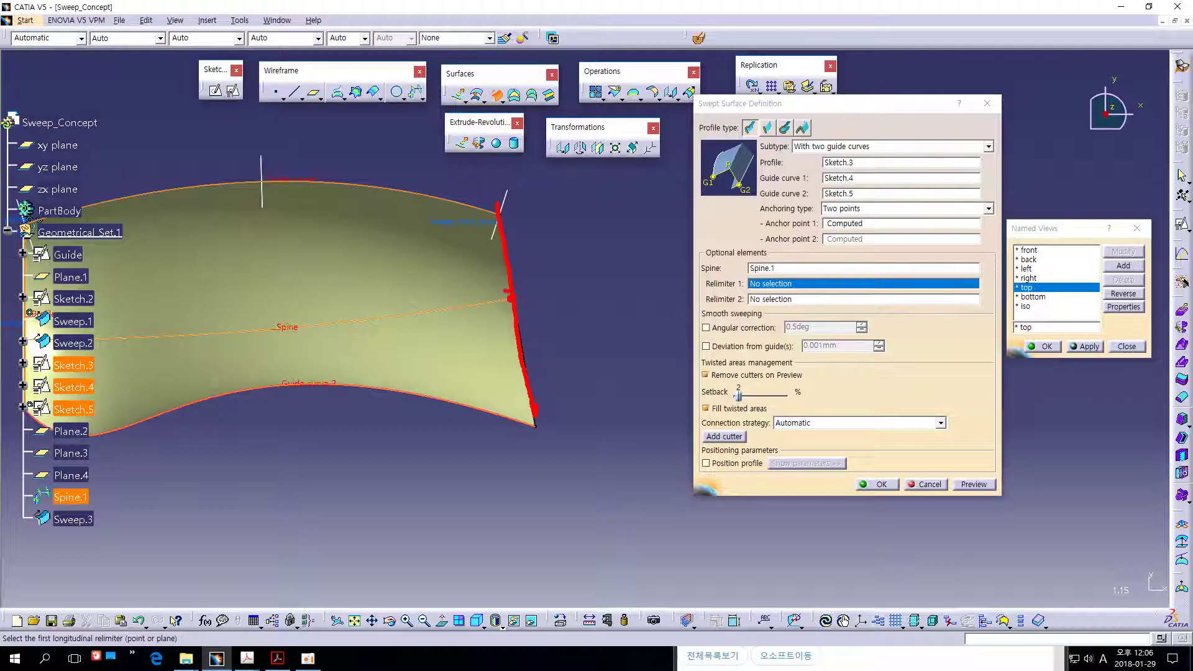
{"action": "key", "text": "Escape"}
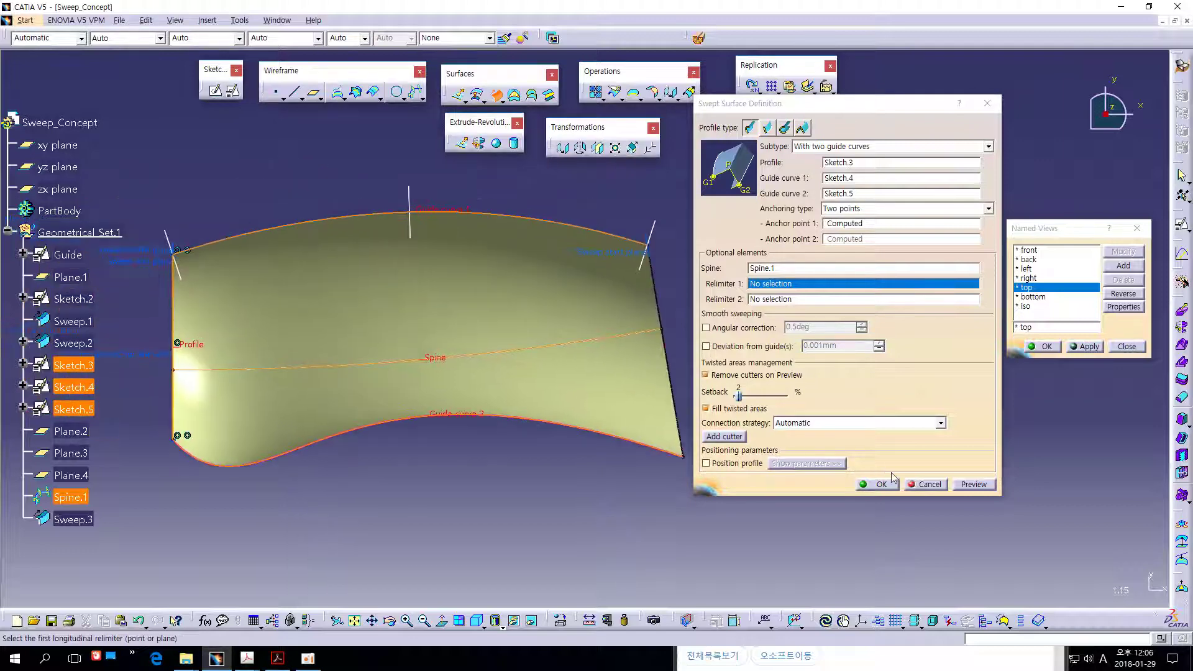
{"action": "left_click", "coordinate": [926, 484]}
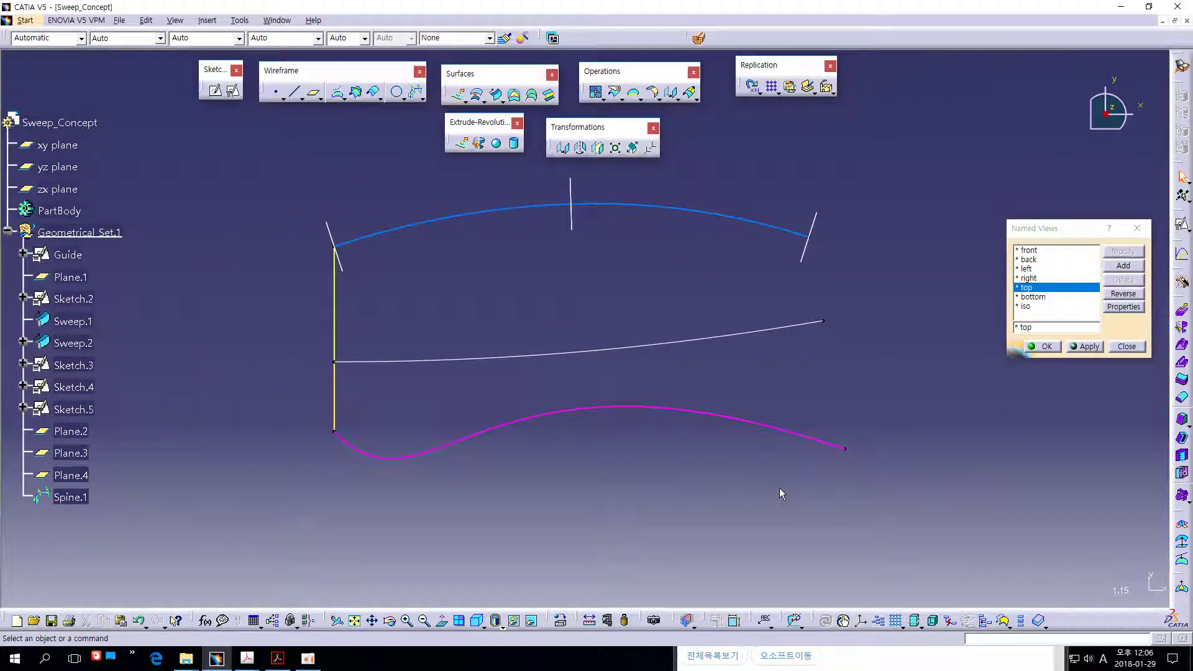
Set up a two-guide sweep of Sketch.3 with Sketch.5 as the first guide and Sketch.4 as the second, keeping the default Sketch.5 spine.
{"action": "left_click", "coordinate": [718, 333]}
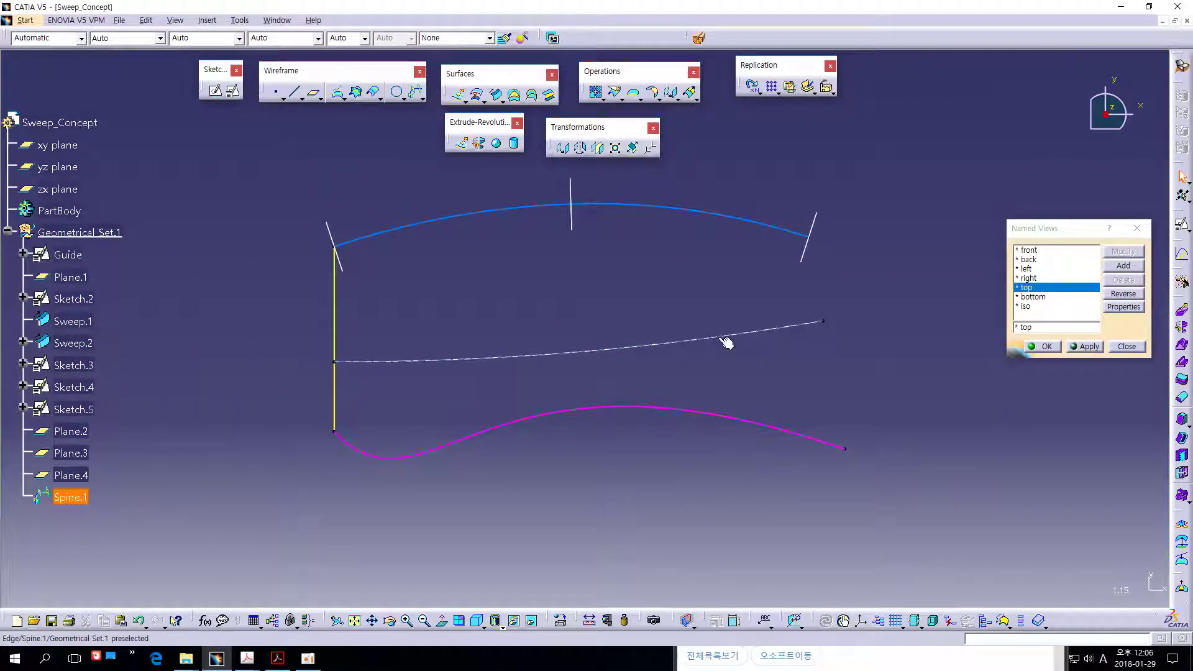
{"action": "left_click", "coordinate": [684, 293]}
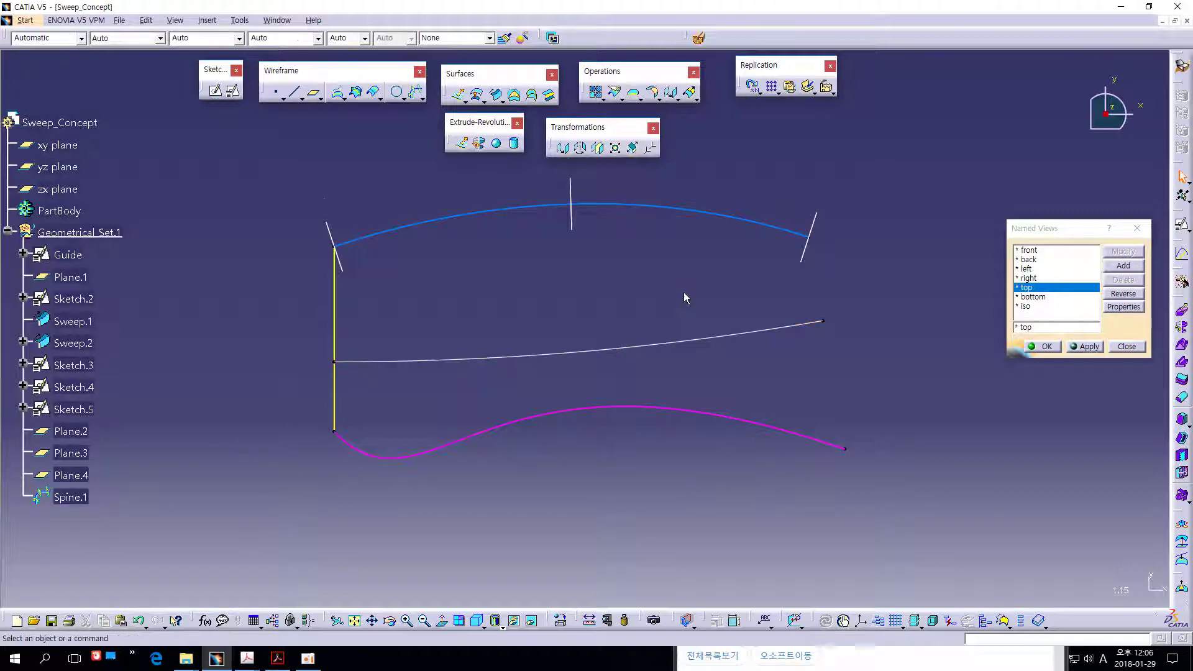
{"action": "middle_click_drag", "start_coordinate": [684, 293], "coordinate": [683, 263]}
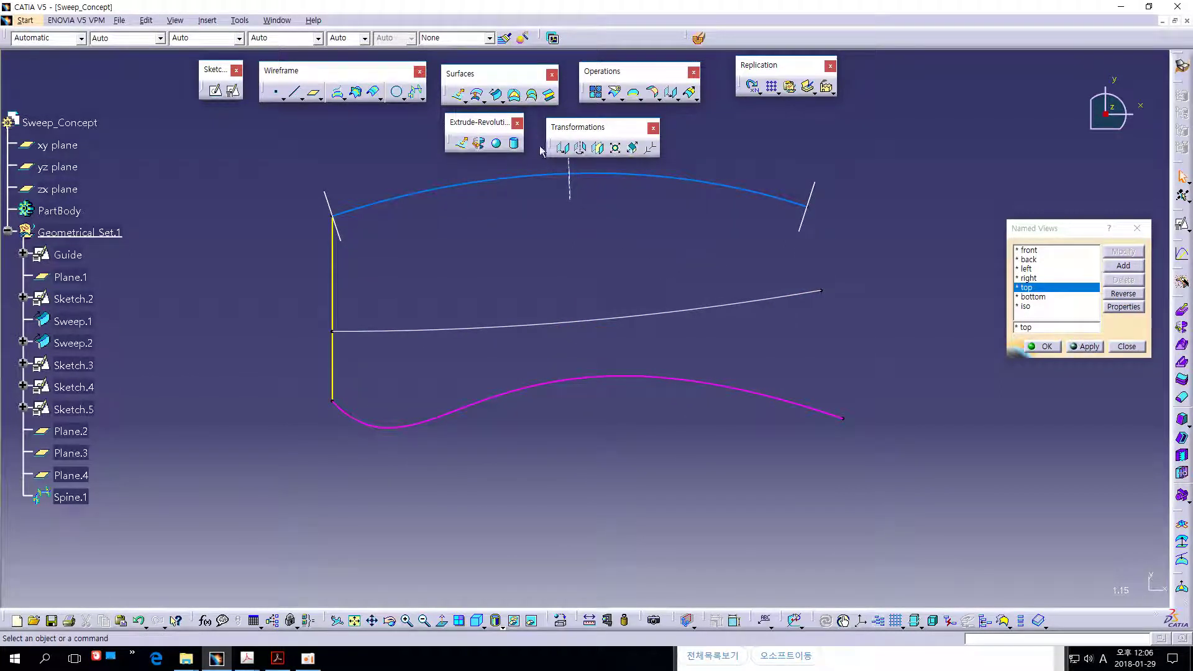
{"action": "left_click", "coordinate": [496, 94]}
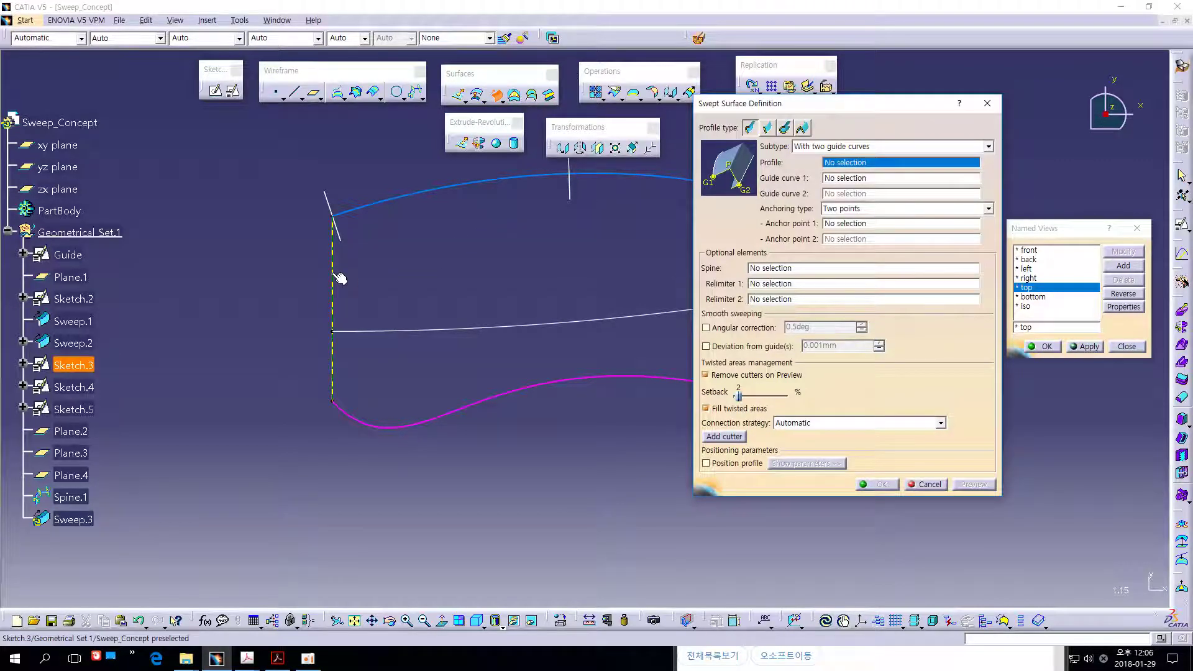
{"action": "left_click", "coordinate": [336, 275]}
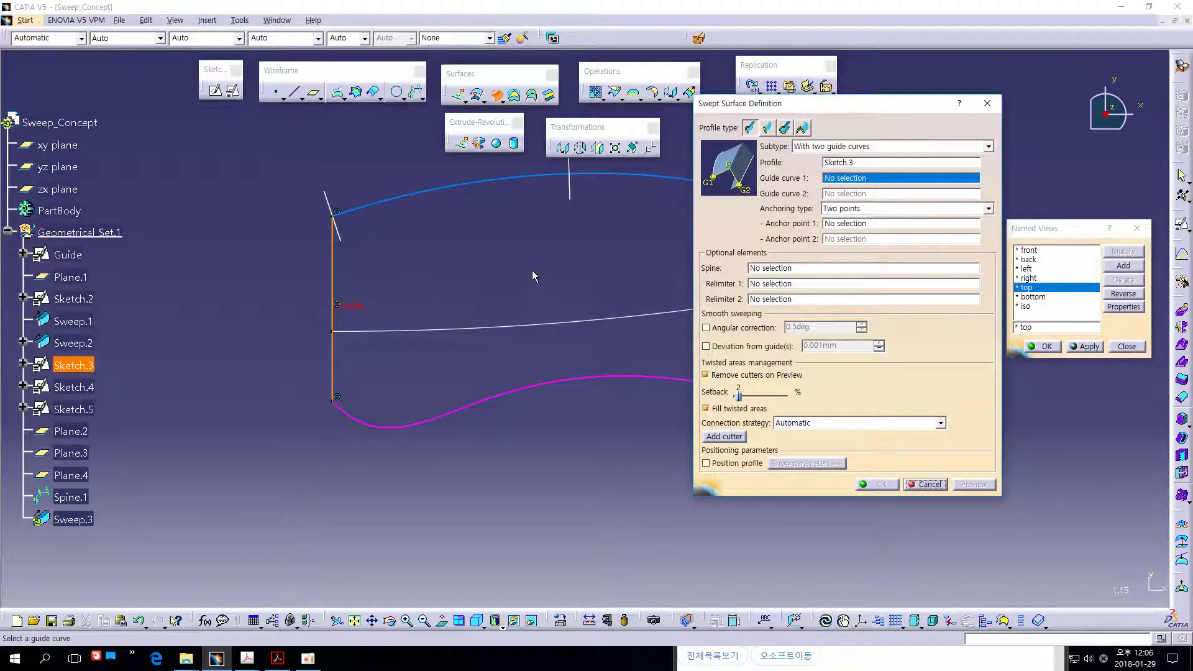
{"action": "middle_click_drag", "start_coordinate": [532, 270], "coordinate": [391, 265]}
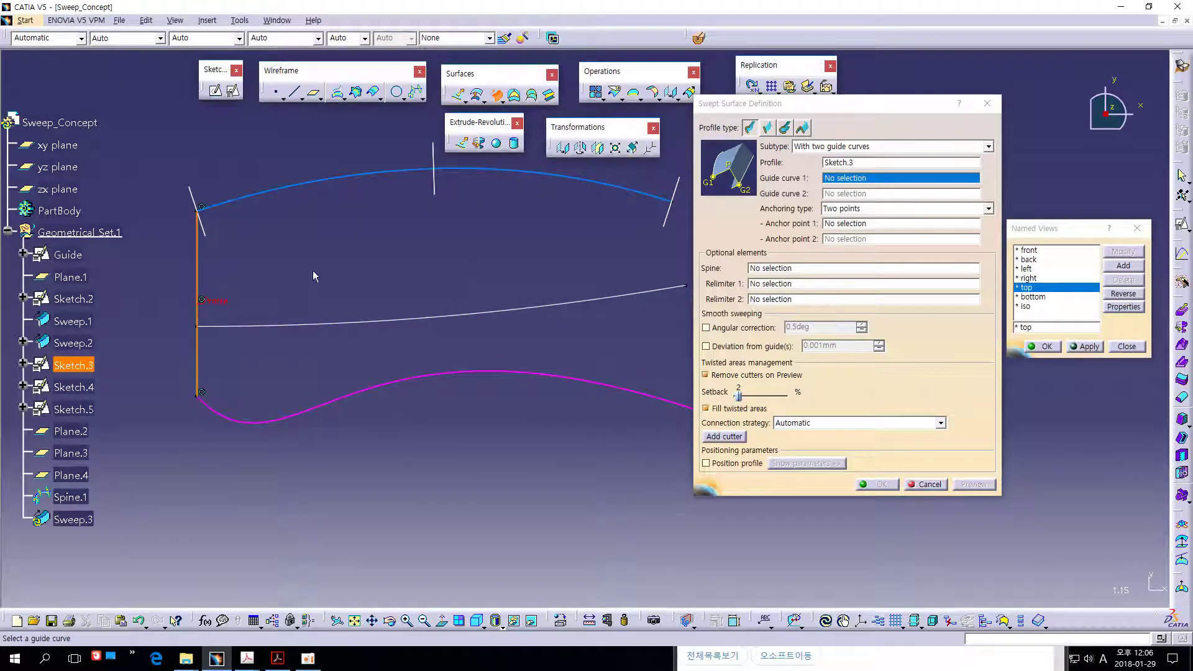
{"action": "left_click", "coordinate": [452, 377]}
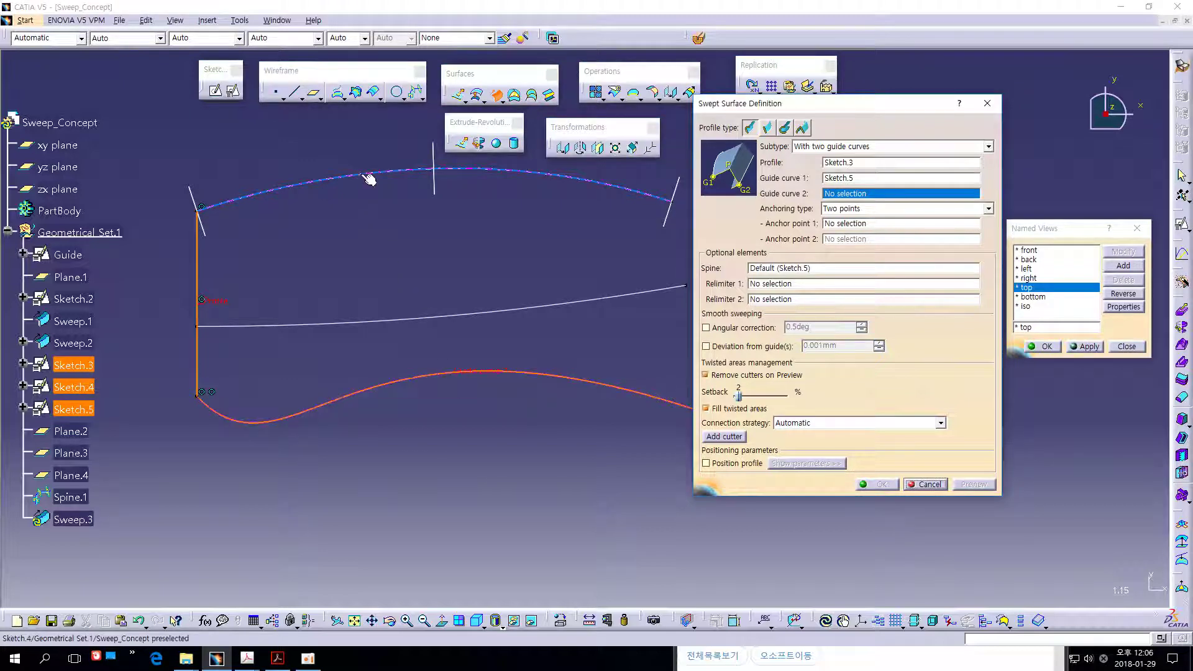
{"action": "left_click", "coordinate": [278, 186]}
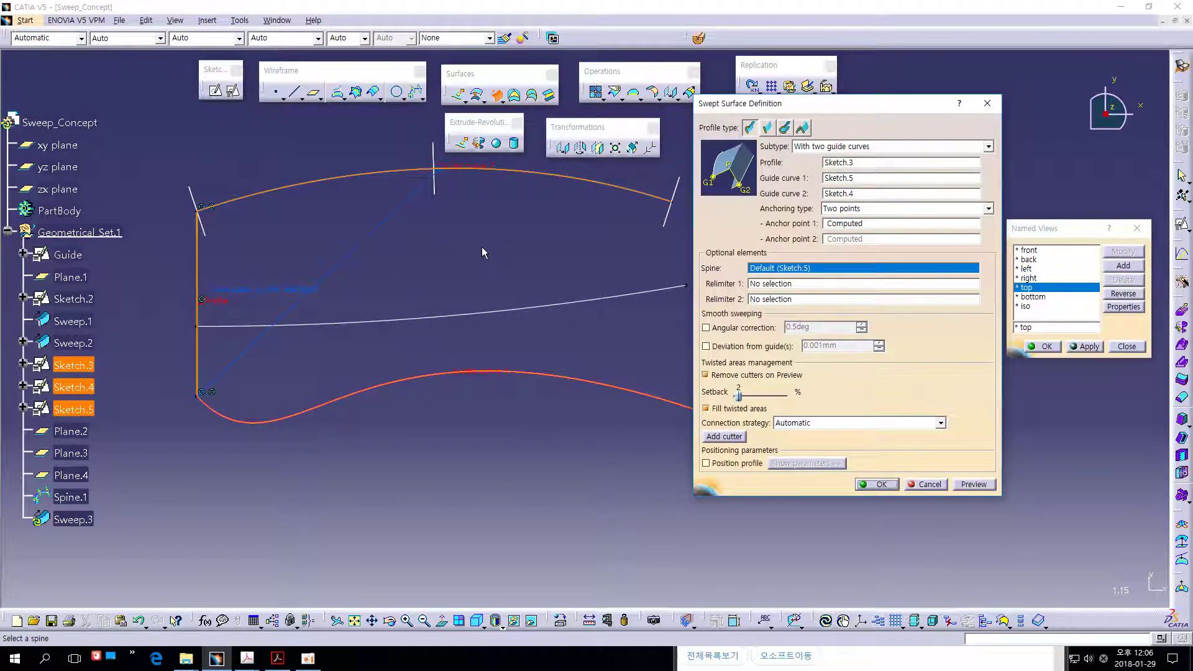
Examine where the planes normal to both ends of the Sketch.5 spine meet the Sketch.4 guide and its extension.
{"action": "middle_click_drag", "start_coordinate": [413, 442], "coordinate": [451, 439]}
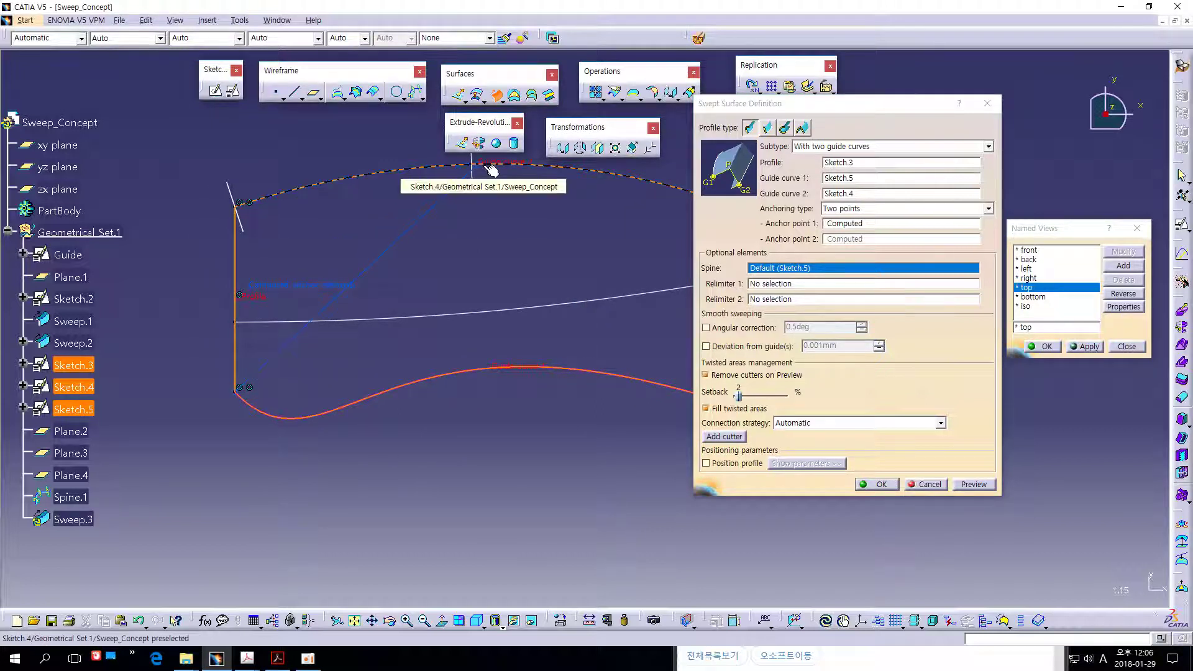
{"action": "middle_click_drag", "start_coordinate": [547, 207], "coordinate": [458, 254], "text": "ctrl"}
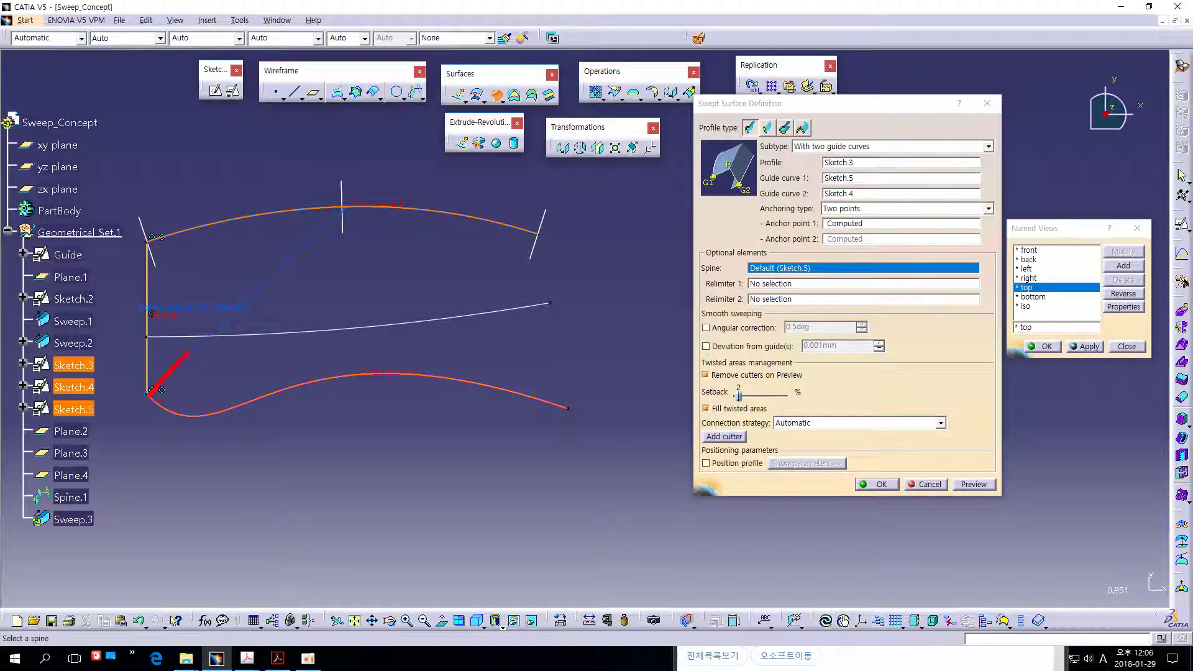
{"action": "left_click_drag", "start_coordinate": [311, 240], "coordinate": [351, 204]}
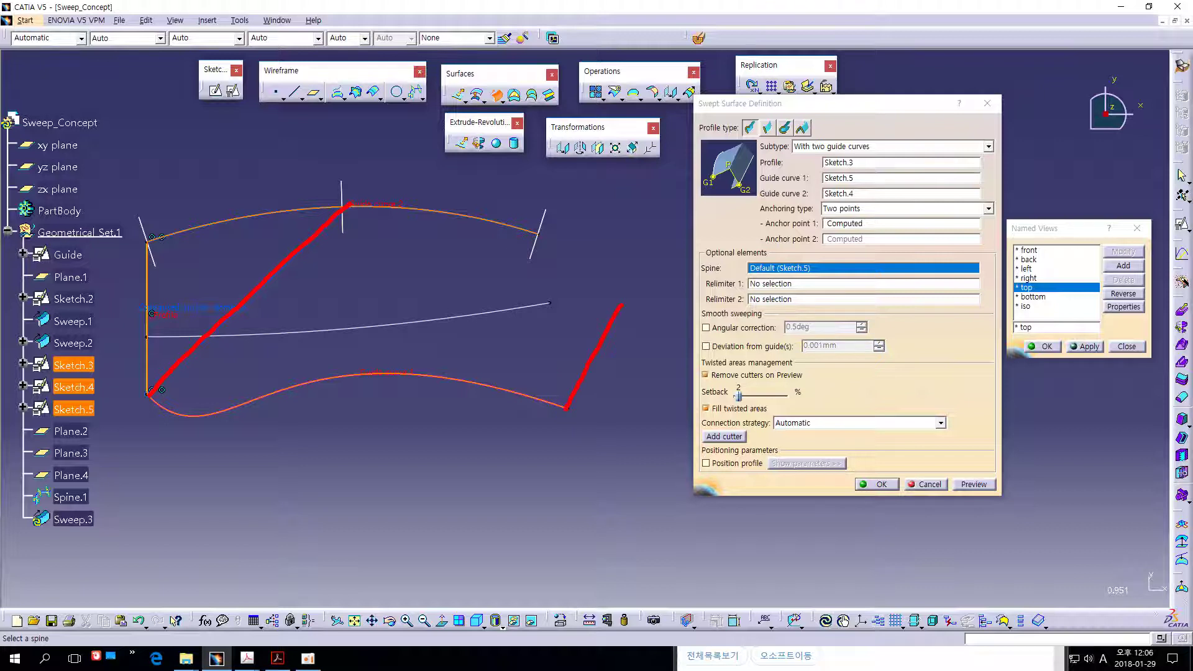
{"action": "left_click_drag", "start_coordinate": [533, 231], "coordinate": [368, 204]}
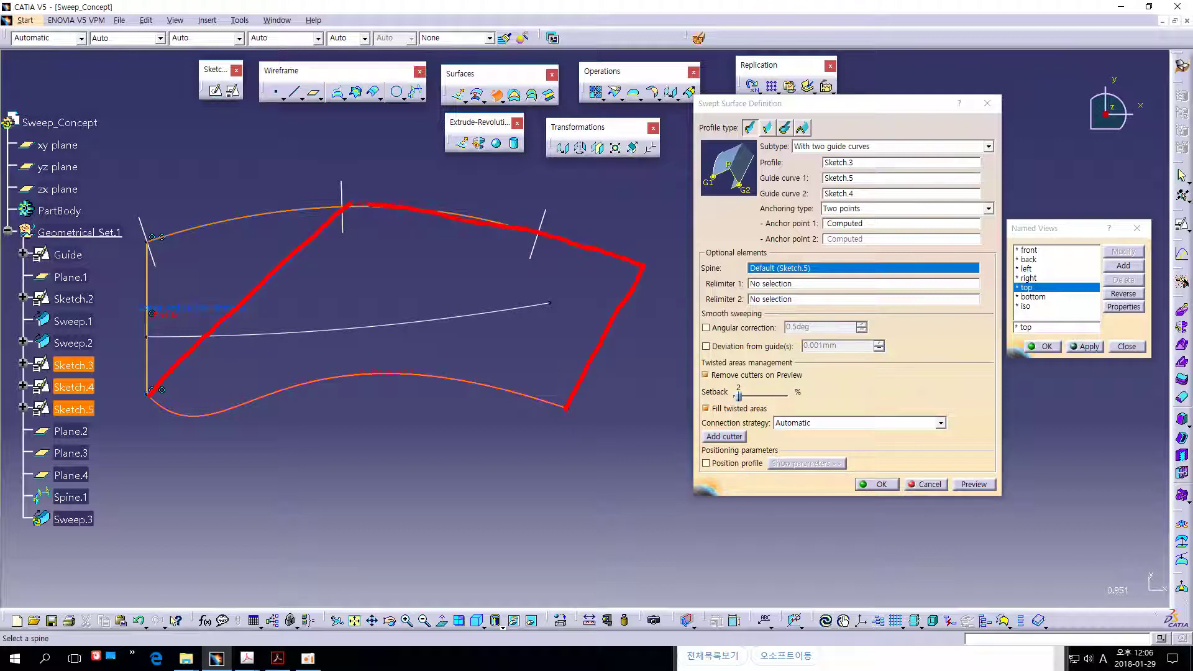
{"action": "mouse_move", "coordinate": [231, 408]}
{"action": "left_mouse_down"}
{"action": "mouse_move", "coordinate": [382, 373]}
{"action": "mouse_move", "coordinate": [563, 408]}
{"action": "left_mouse_up"}
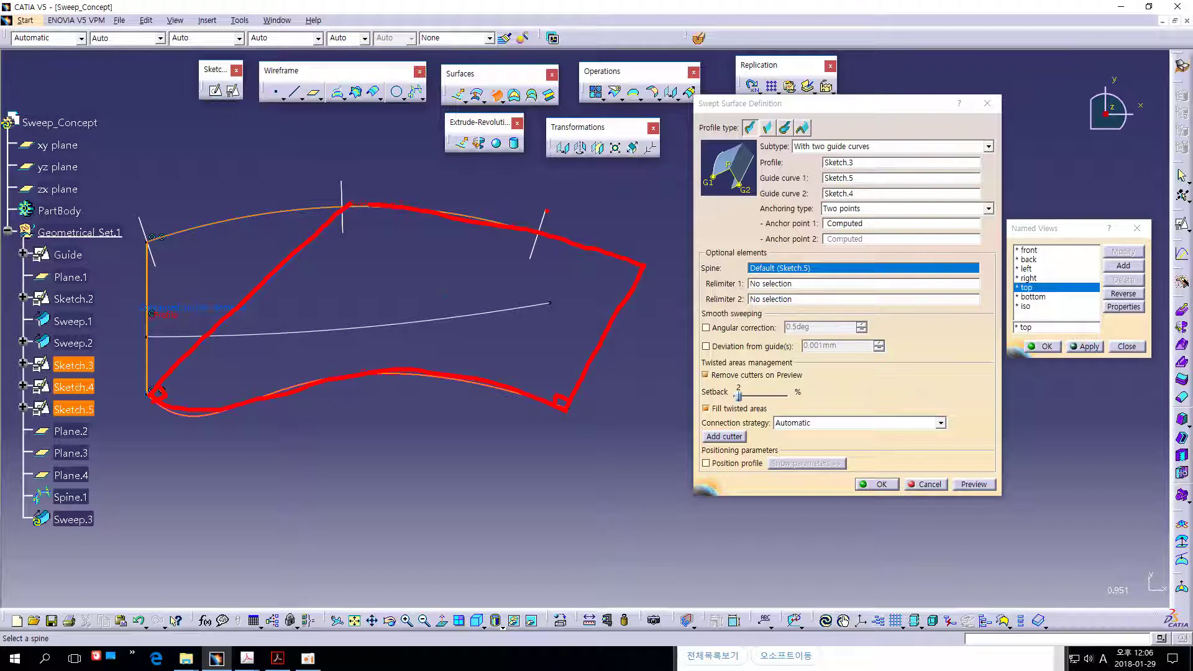
{"action": "mouse_move", "coordinate": [546, 208]}
{"action": "left_mouse_down"}
{"action": "mouse_move", "coordinate": [539, 231]}
{"action": "mouse_move", "coordinate": [628, 242]}
{"action": "left_mouse_up"}
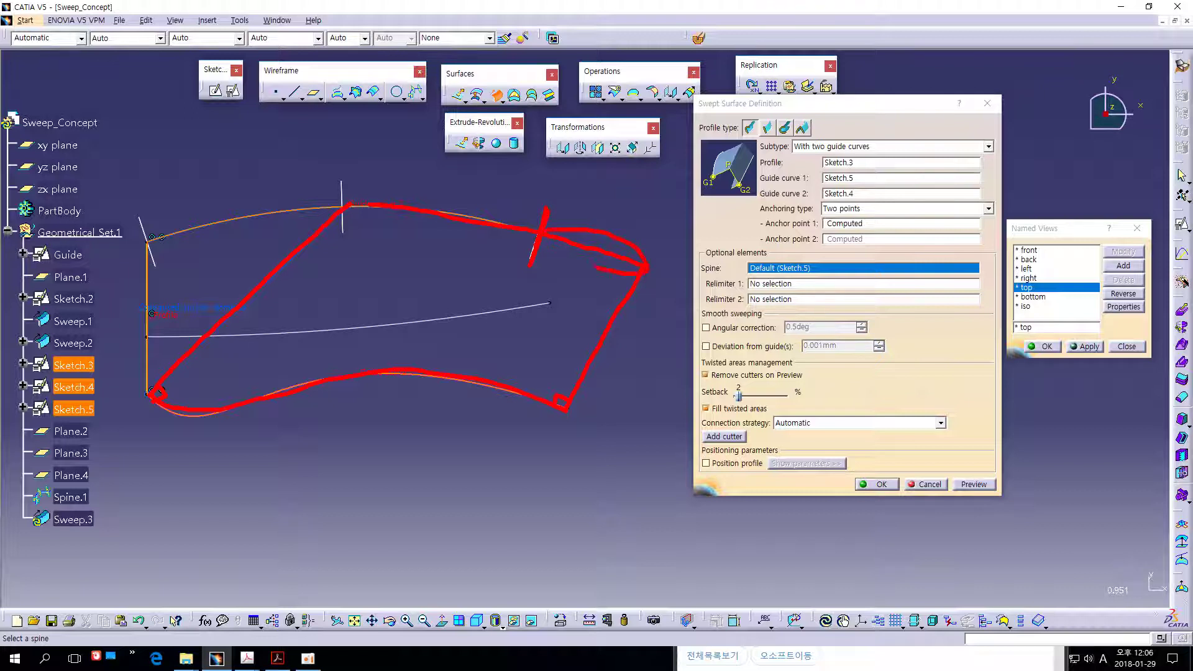
{"action": "key", "text": "ctrl+z"}
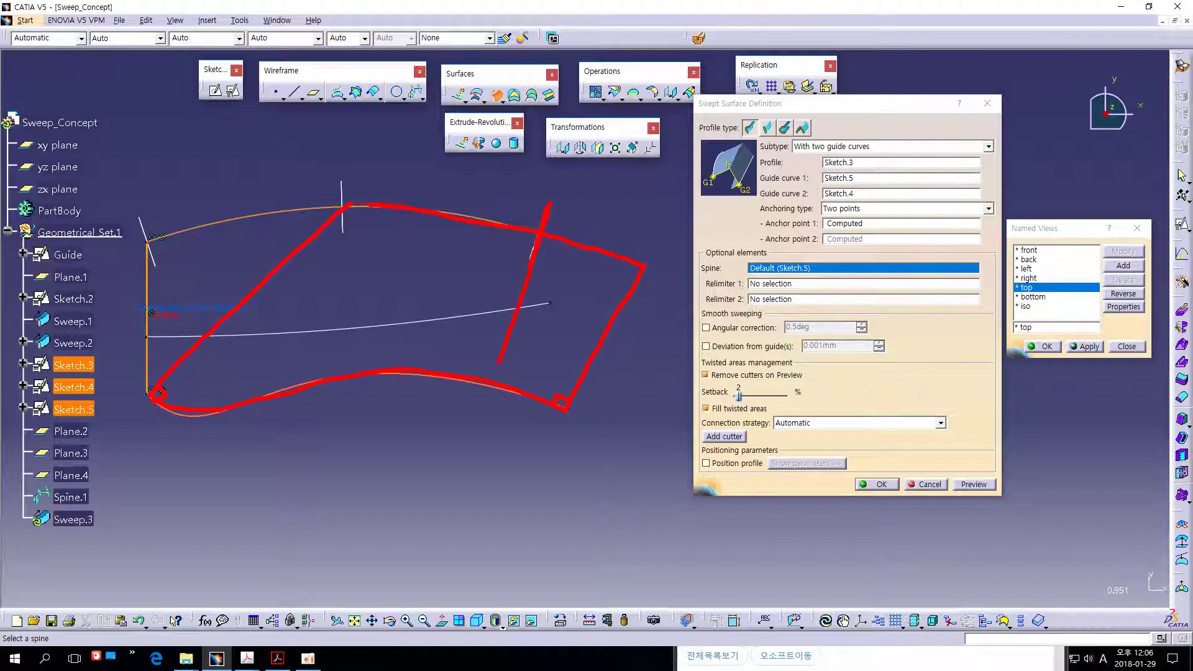
Examine which region between the two guides can be swept when Sketch.5 is the spine, from its start to the end of Sketch.4.
{"action": "left_click_drag", "start_coordinate": [379, 235], "coordinate": [320, 252]}
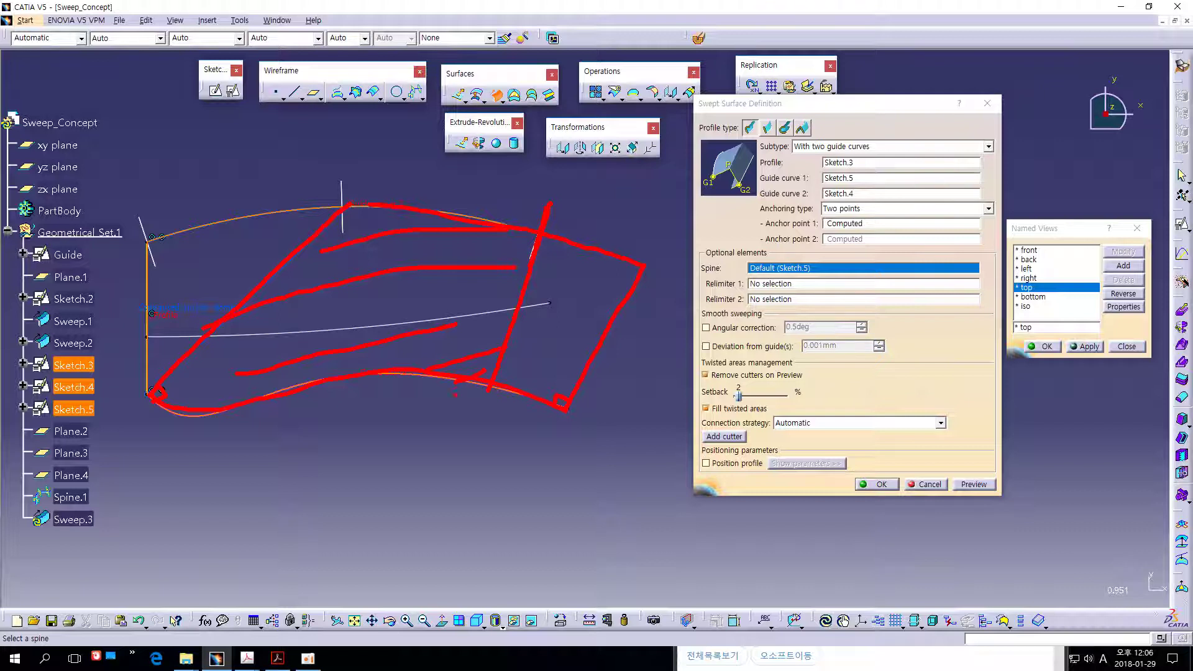
{"action": "mouse_move", "coordinate": [574, 233]}
{"action": "left_mouse_down"}
{"action": "mouse_move", "coordinate": [625, 232]}
{"action": "mouse_move", "coordinate": [565, 414]}
{"action": "left_mouse_up"}
{"action": "left_click_drag", "start_coordinate": [613, 219], "coordinate": [559, 226]}
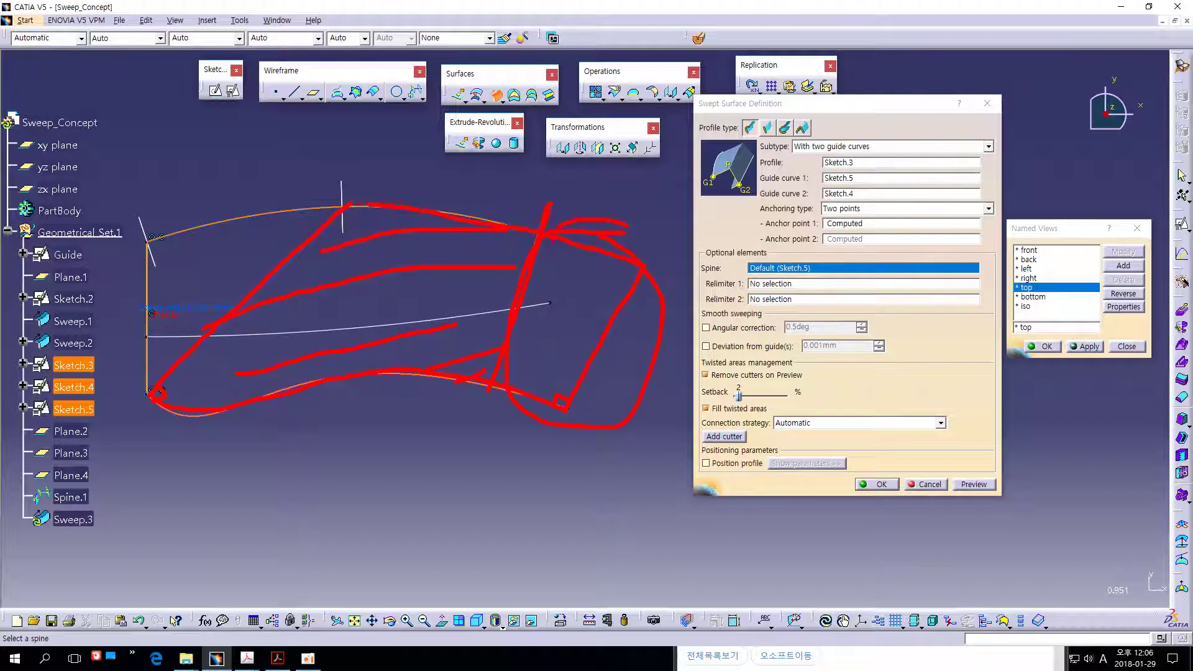
{"action": "left_click_drag", "start_coordinate": [352, 203], "coordinate": [509, 224]}
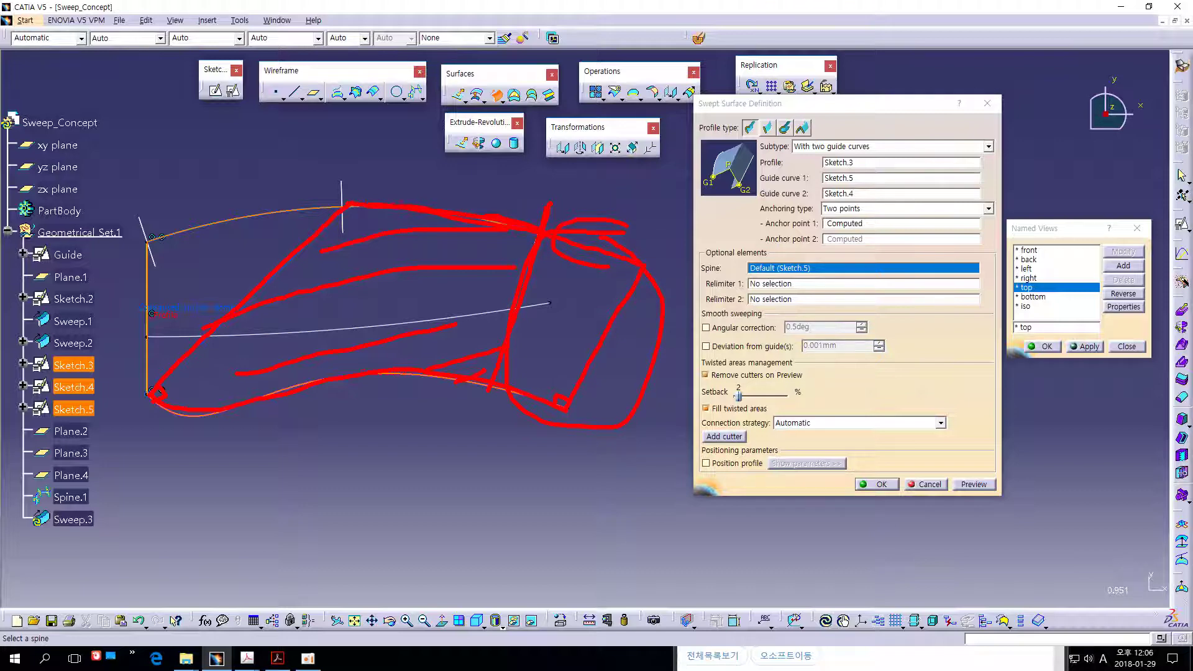
{"action": "key", "text": "ctrl+z"}
{"action": "key", "text": "ctrl+z"}
{"action": "key", "text": "ctrl+z"}
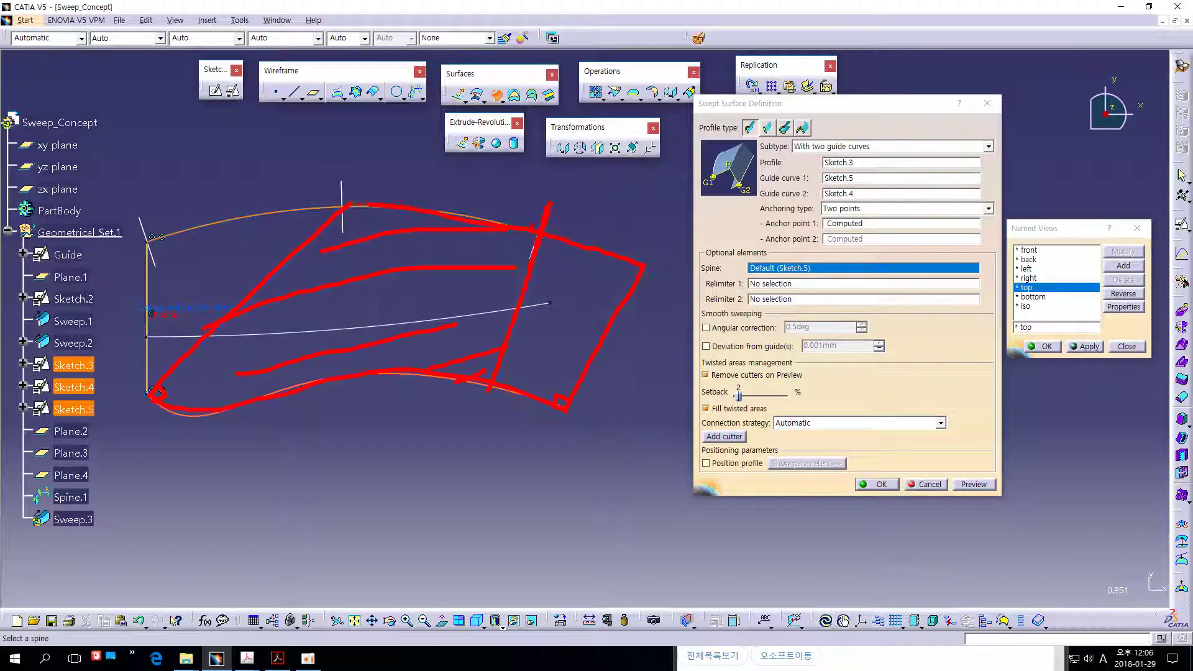
{"action": "mouse_move", "coordinate": [531, 227]}
{"action": "left_mouse_down"}
{"action": "mouse_move", "coordinate": [410, 205]}
{"action": "mouse_move", "coordinate": [282, 255]}
{"action": "left_mouse_up"}
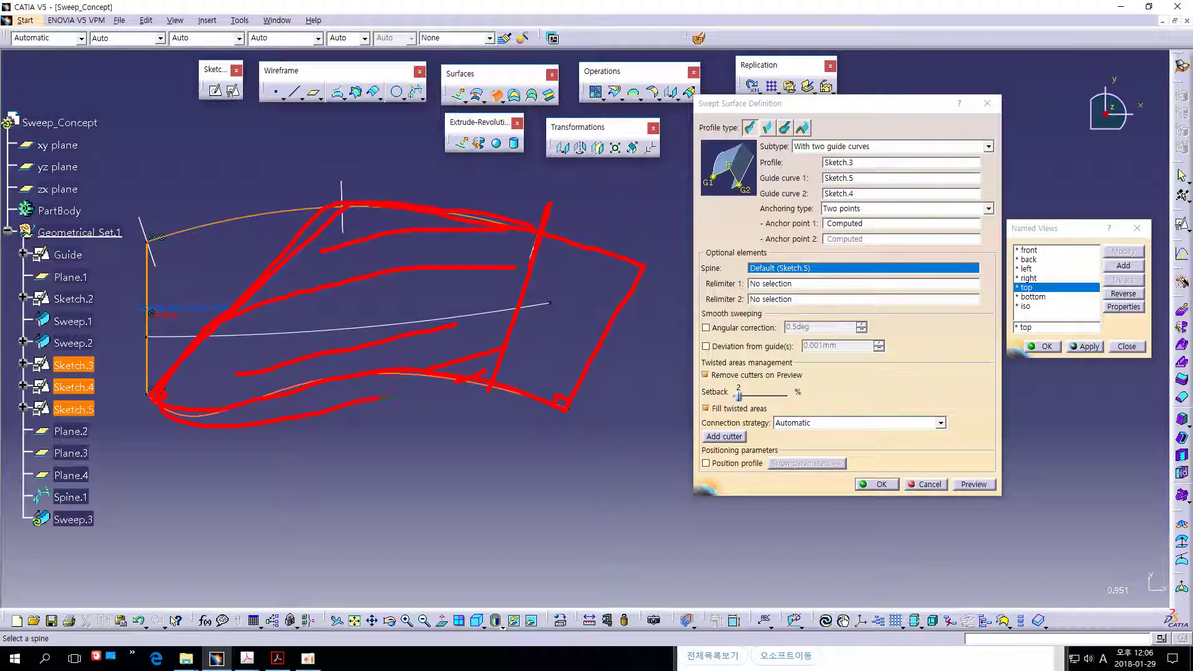
{"action": "key", "text": "Escape"}
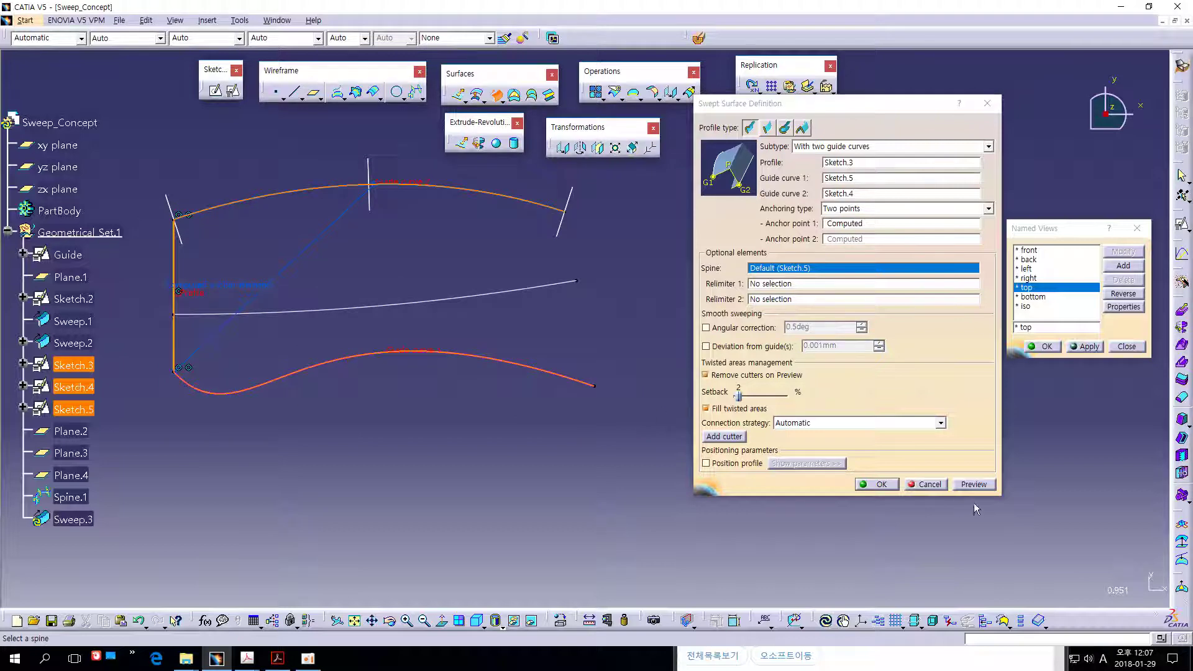
Preview the surface swept with the default Sketch.5 spine, and discard the sweep.
{"action": "left_click", "coordinate": [973, 484]}
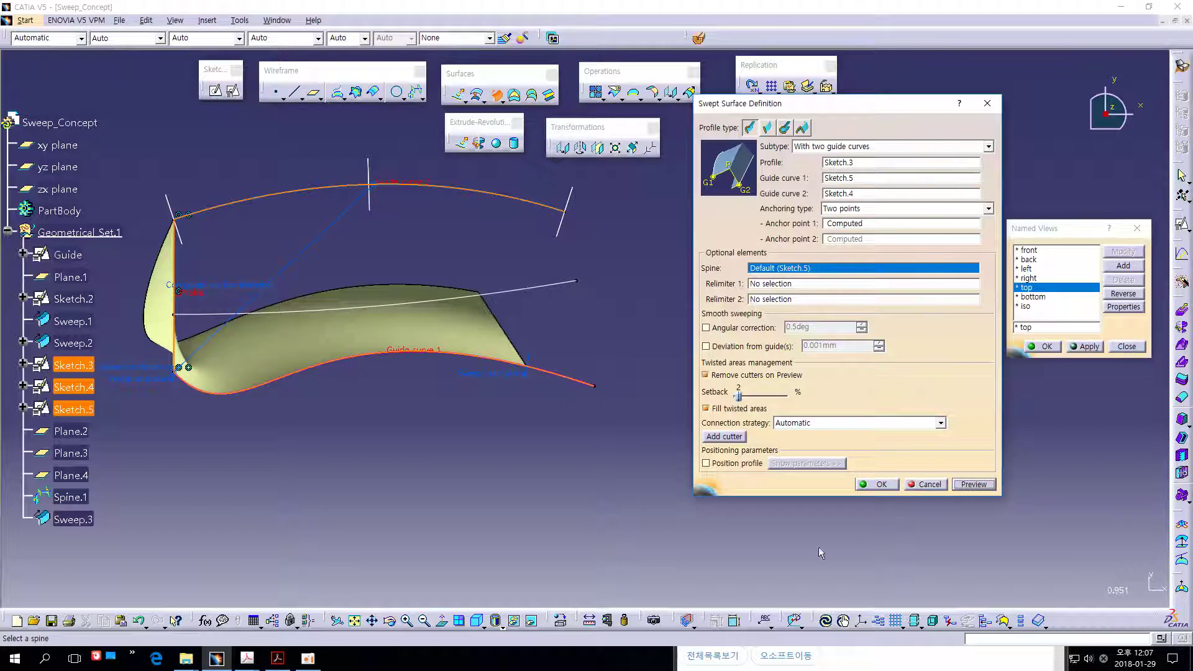
{"action": "middle_click_drag", "start_coordinate": [508, 482], "coordinate": [557, 475]}
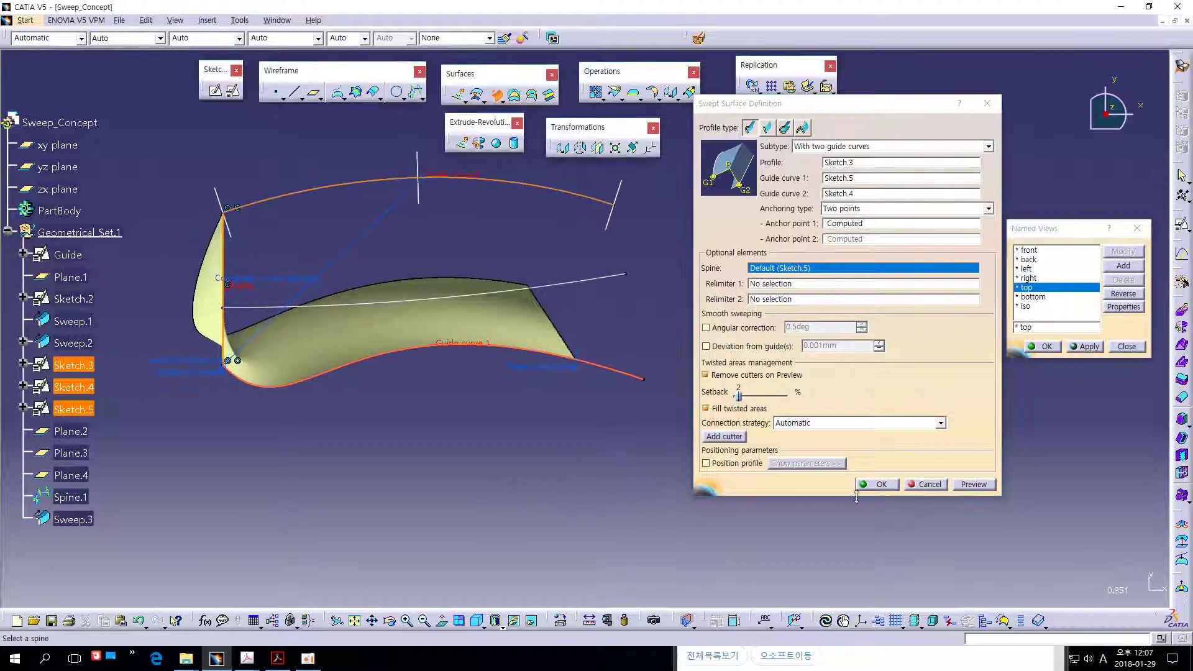
{"action": "left_click", "coordinate": [928, 483]}
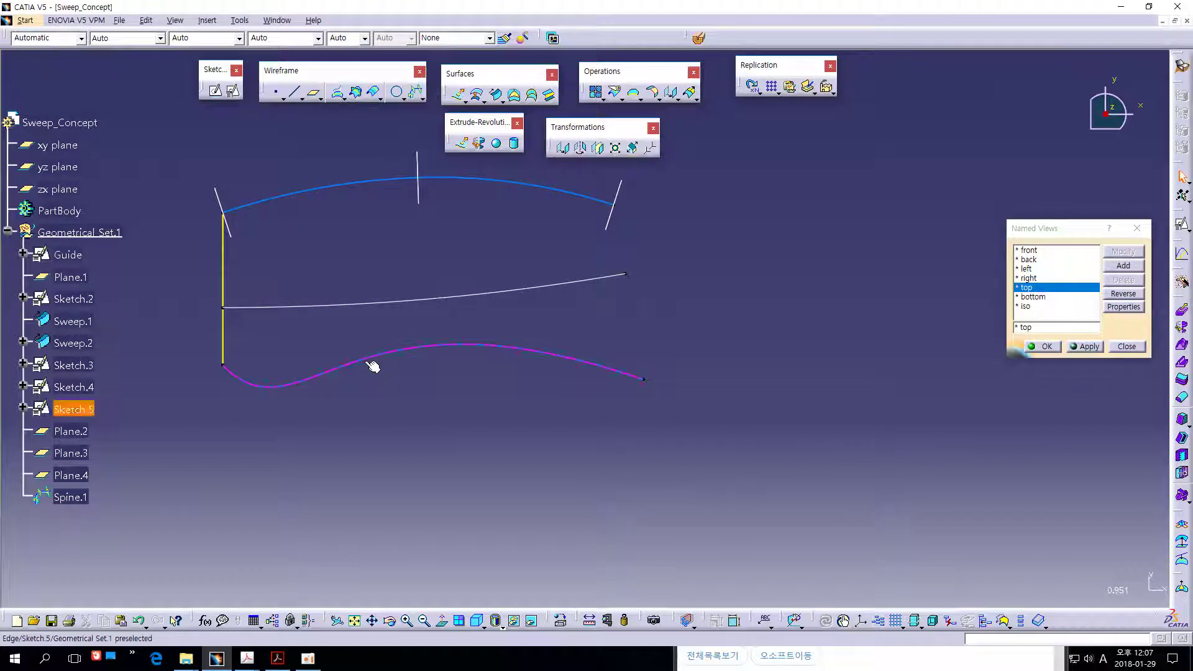
Reshape the Sketch.5 spline by raising its third and fourth control points slightly, and finish the sketch.
{"action": "double_click", "coordinate": [372, 365]}
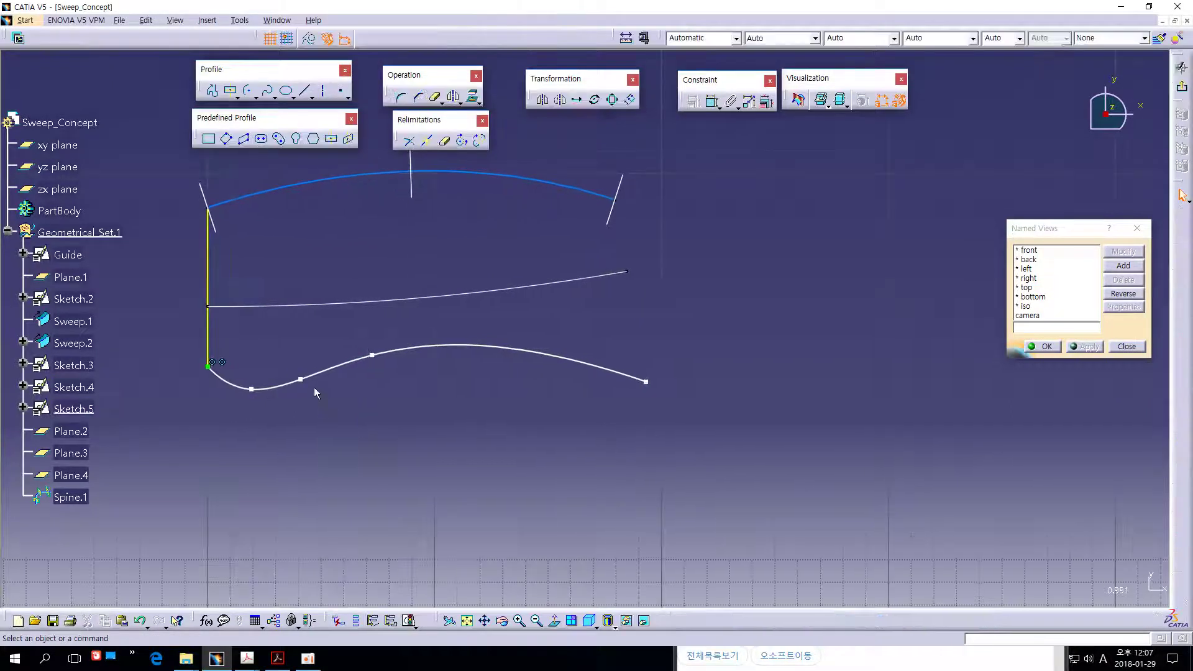
{"action": "left_click_drag", "start_coordinate": [300, 379], "coordinate": [298, 372]}
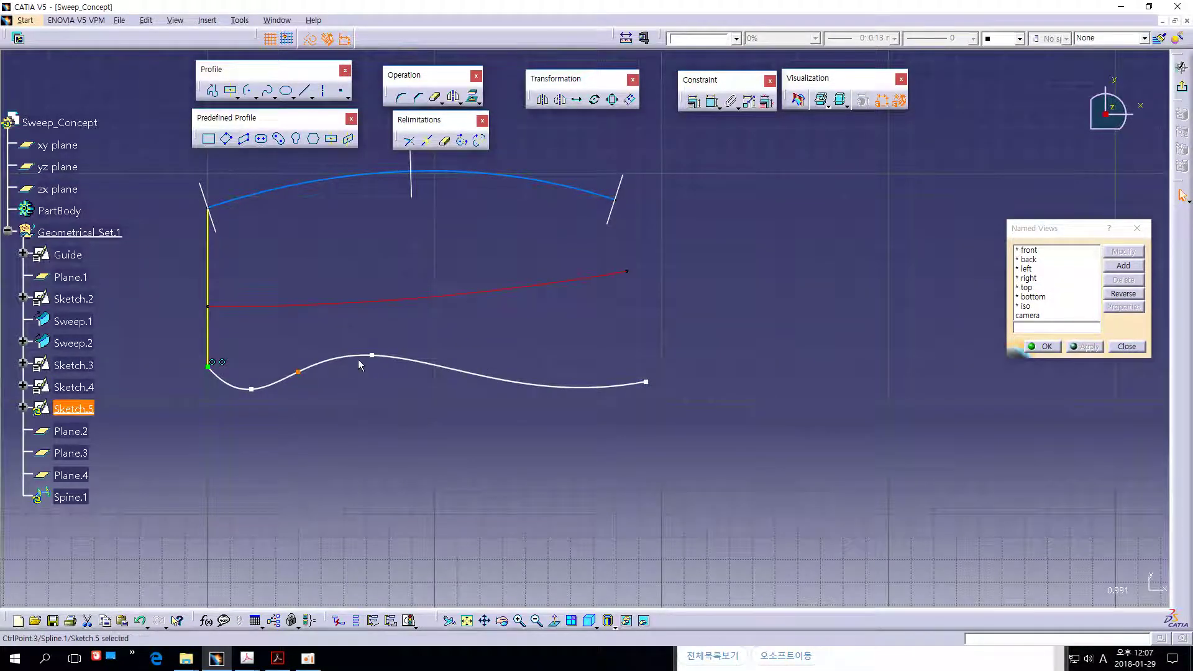
{"action": "left_click_drag", "start_coordinate": [371, 355], "coordinate": [367, 342]}
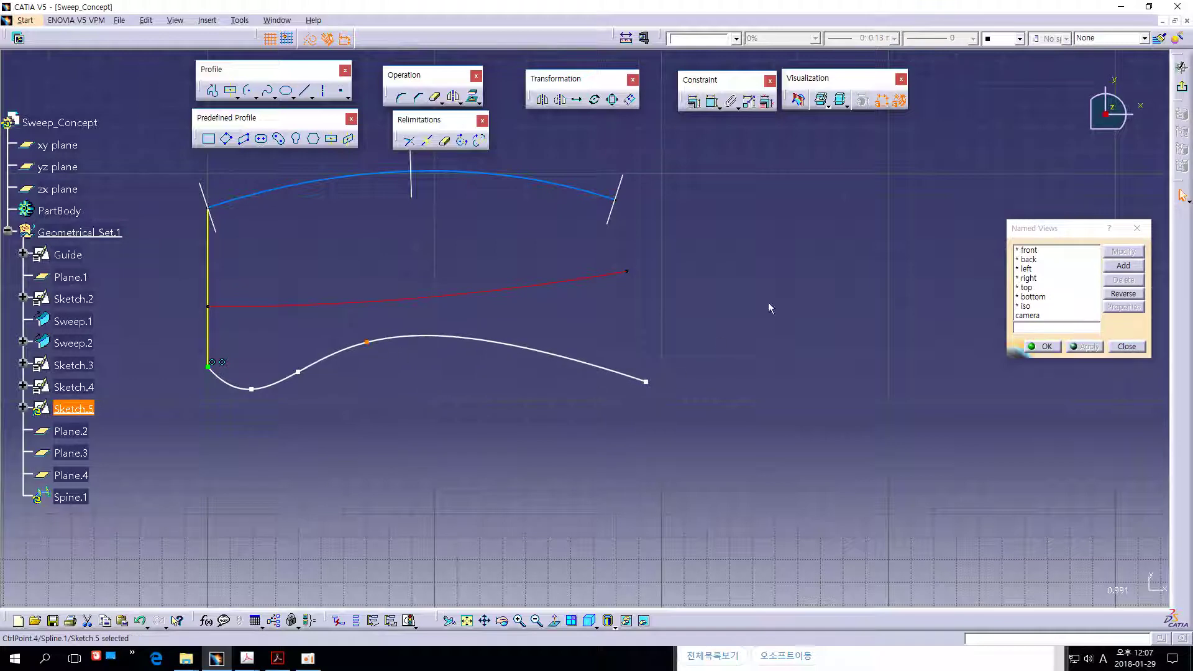
{"action": "left_click", "coordinate": [1181, 87]}
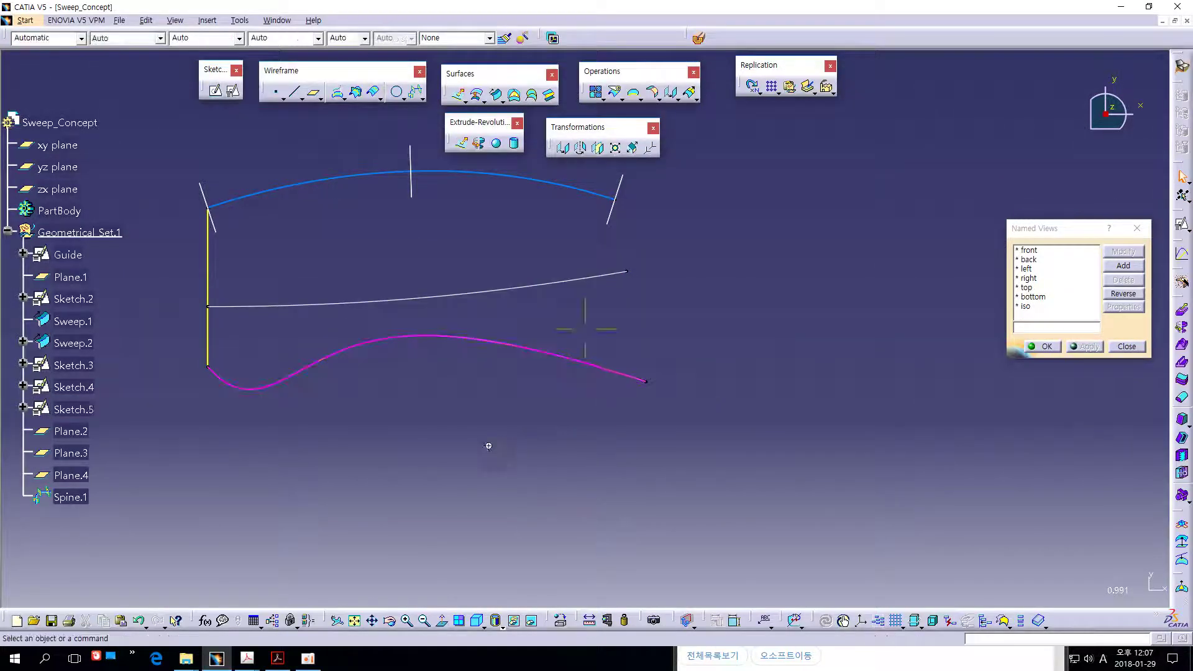
Try to sweep Sketch.3 along guides Sketch.5 and Sketch.4 with the default Sketch.5 spine, and cancel the definition.
{"action": "left_click", "coordinate": [496, 94]}
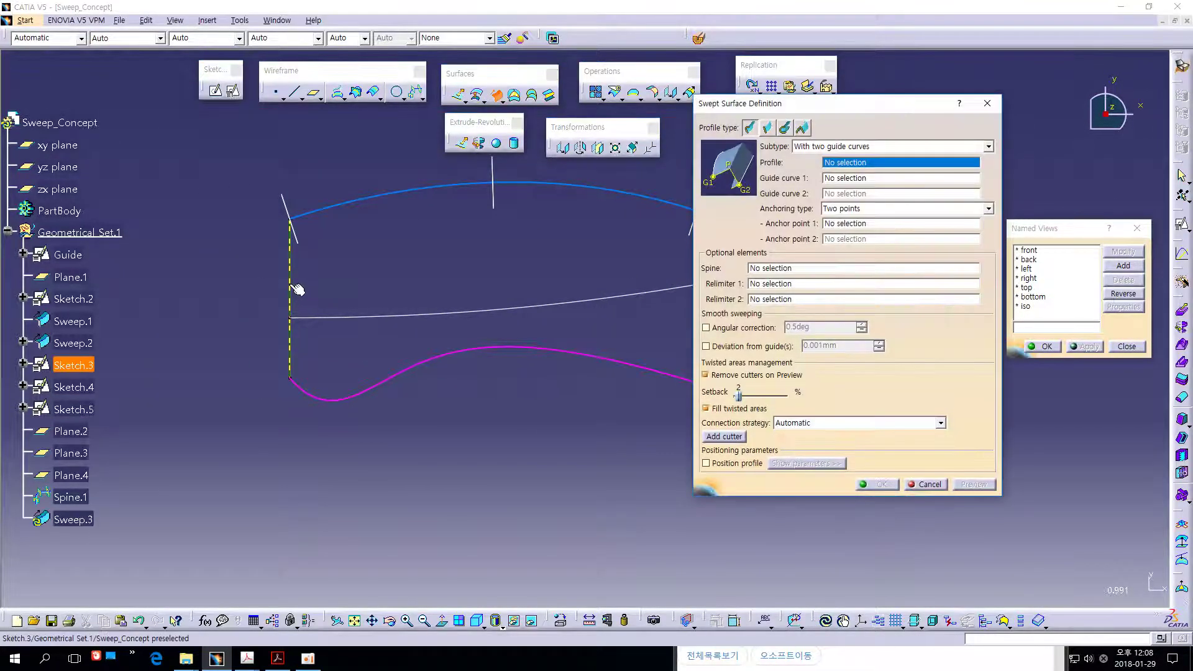
{"action": "left_click", "coordinate": [297, 289]}
{"action": "left_click", "coordinate": [368, 397]}
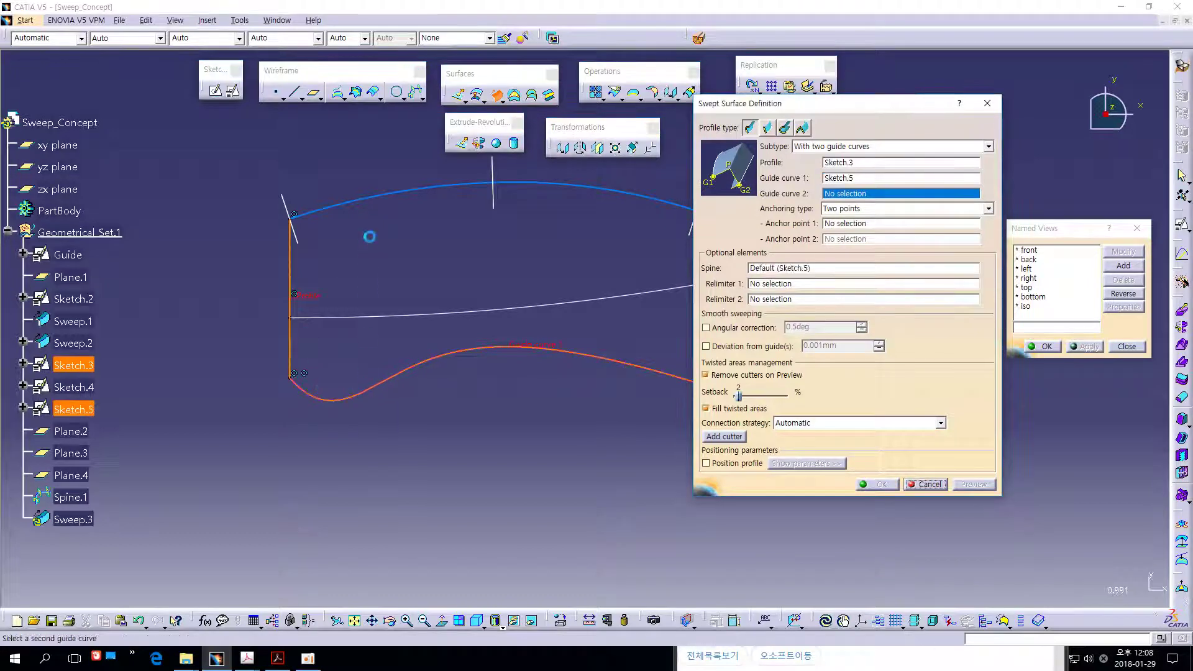
{"action": "left_click", "coordinate": [373, 205]}
{"action": "left_click", "coordinate": [973, 484]}
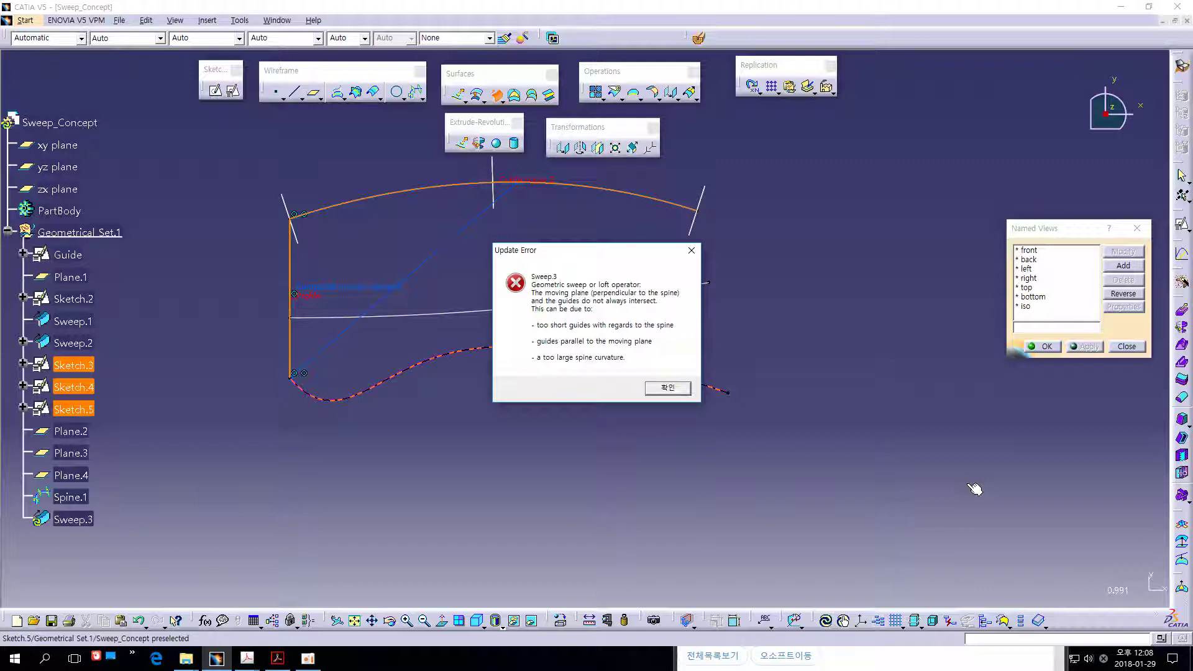
{"action": "left_click", "coordinate": [668, 390]}
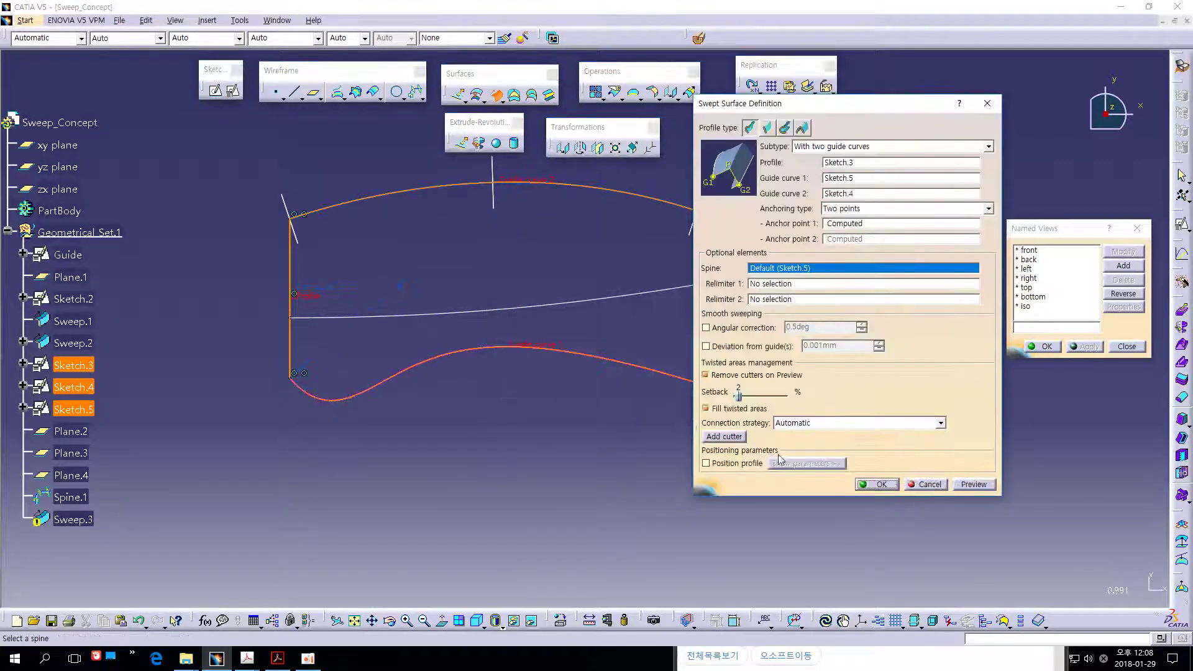
{"action": "left_click", "coordinate": [929, 485]}
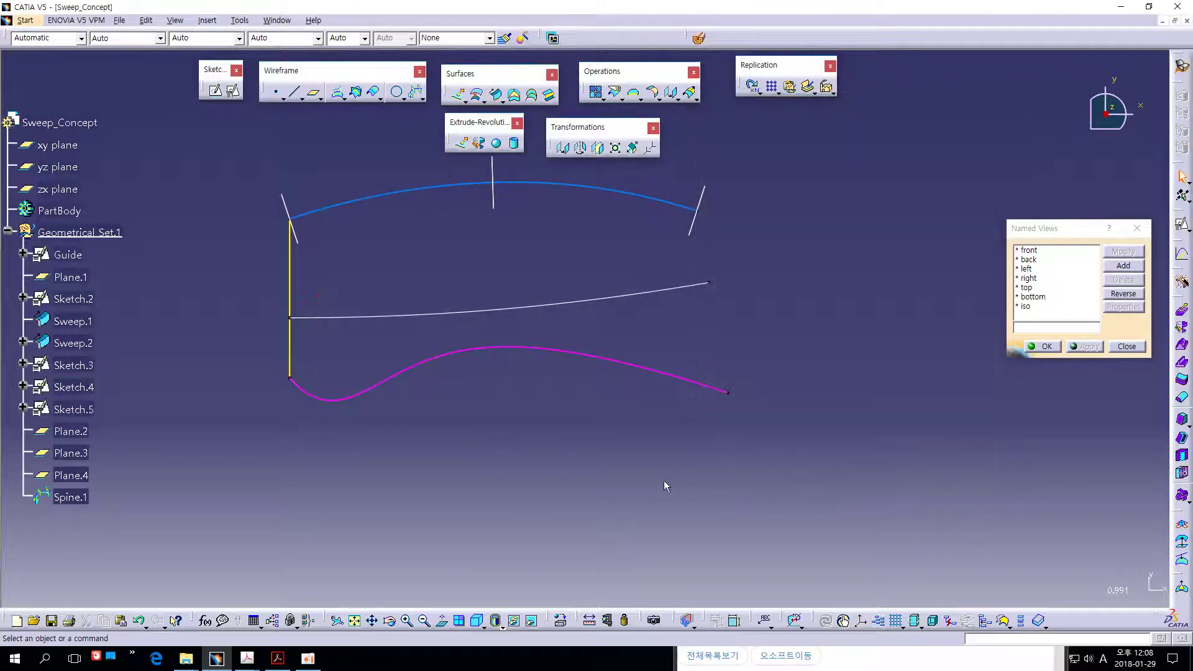
{"action": "middle_click_drag", "start_coordinate": [664, 481], "coordinate": [722, 484]}
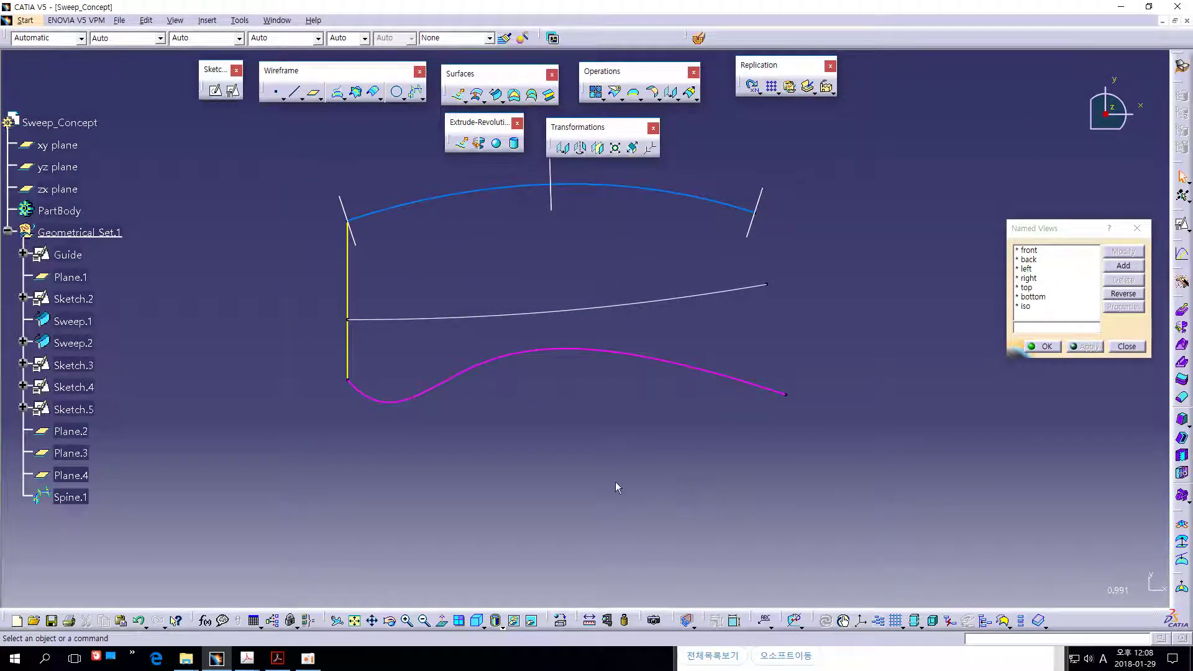
{"action": "middle_click_drag", "start_coordinate": [615, 482], "coordinate": [633, 315]}
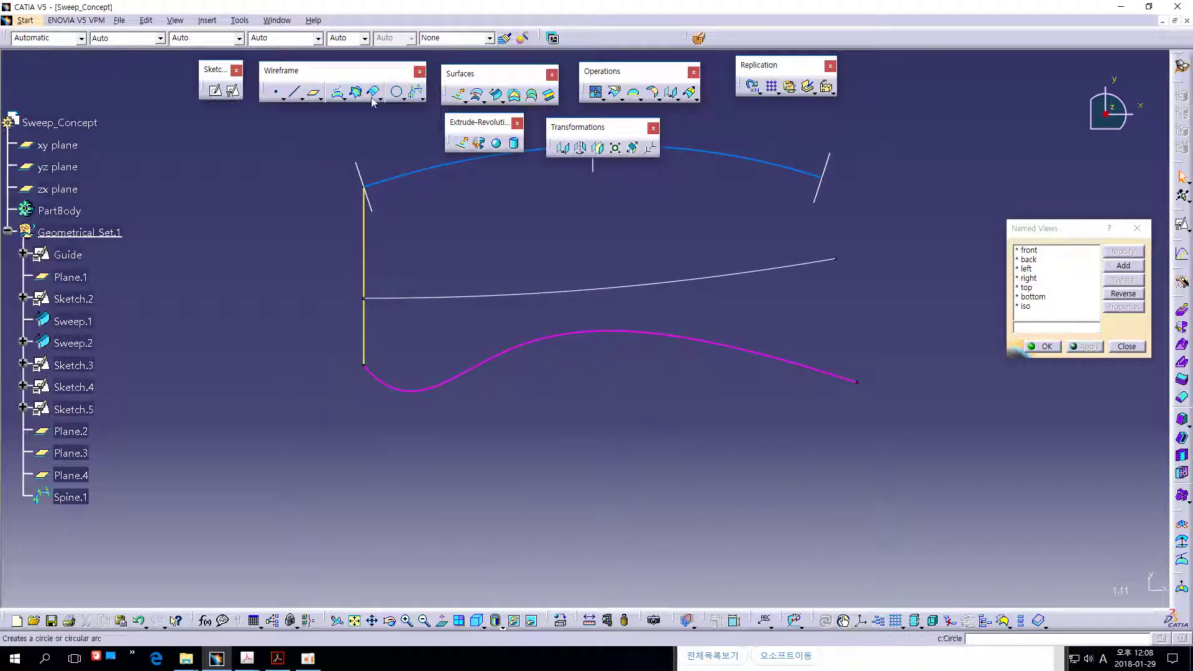
Create two planes normal to the Sketch.5 curve, one at its start vertex and one at its end vertex.
{"action": "left_click", "coordinate": [313, 93]}
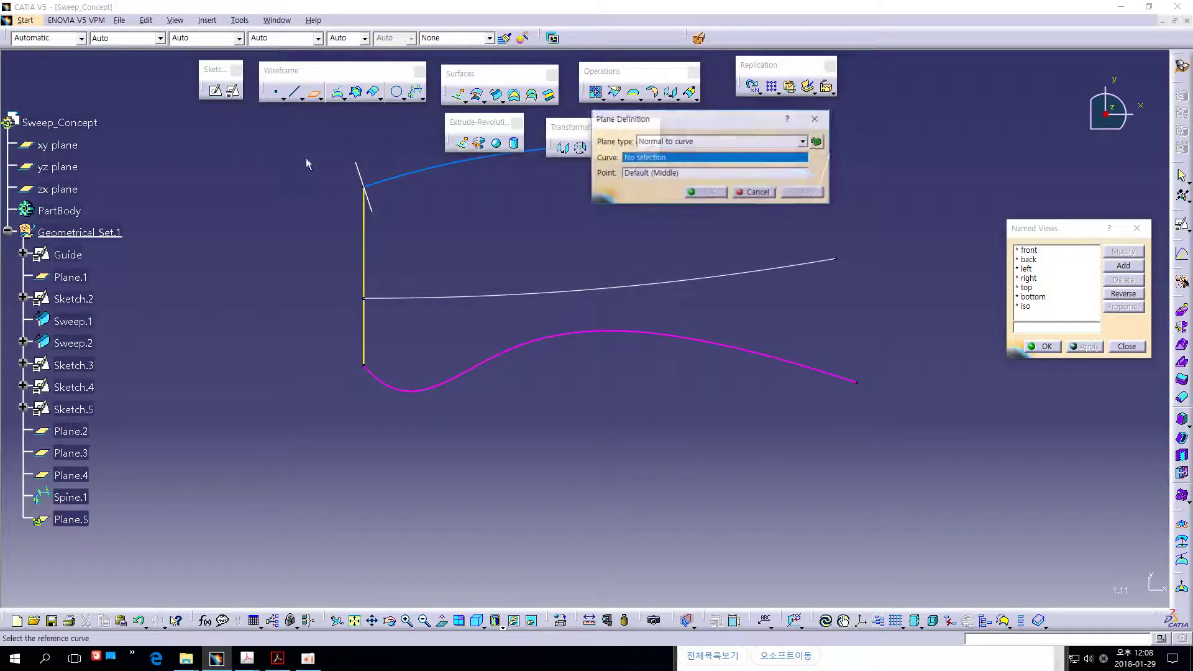
{"action": "left_click", "coordinate": [424, 389]}
{"action": "left_click", "coordinate": [371, 370]}
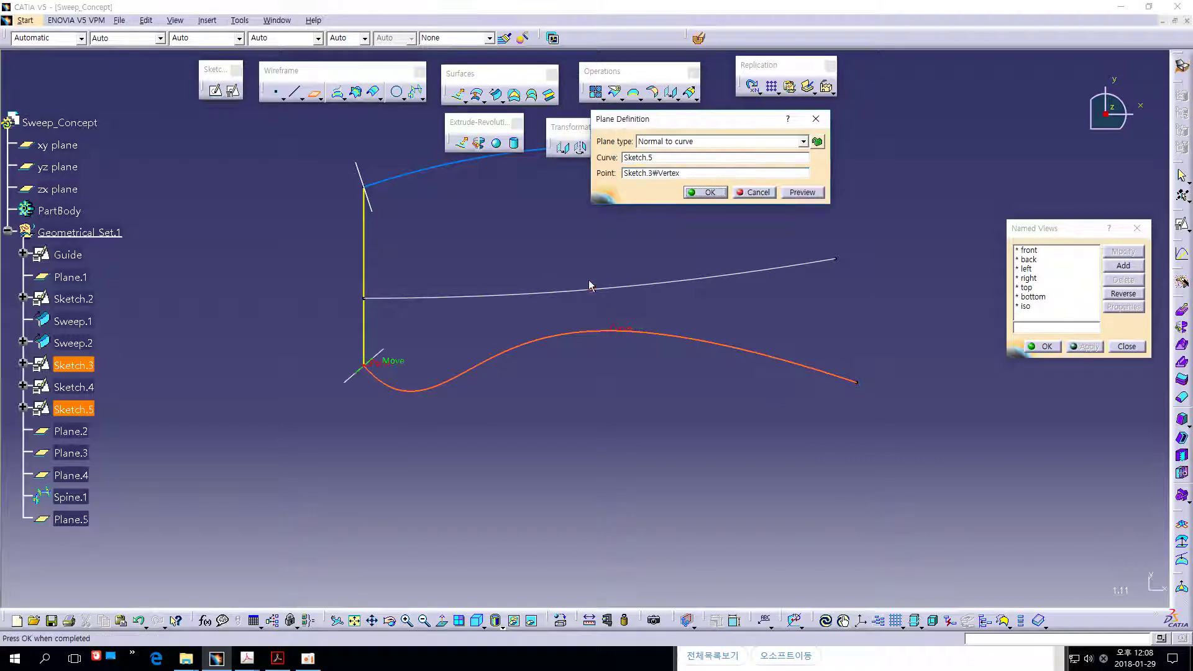
{"action": "left_click", "coordinate": [705, 192]}
{"action": "left_click", "coordinate": [315, 95]}
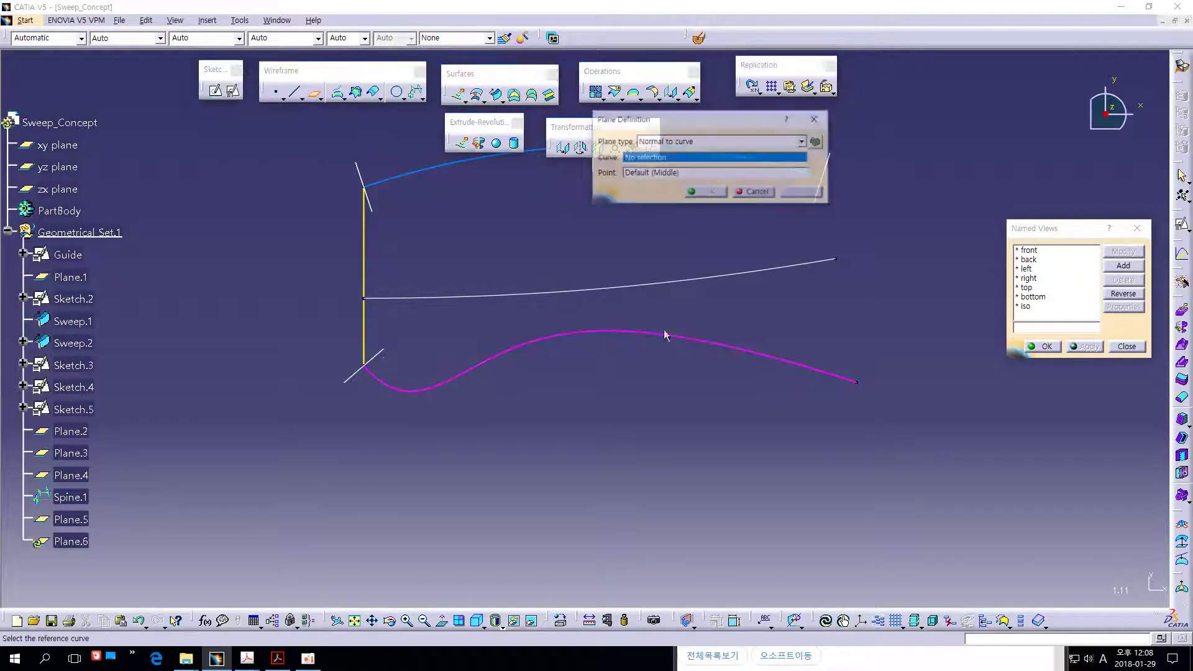
{"action": "left_click", "coordinate": [727, 346]}
{"action": "left_click", "coordinate": [861, 385]}
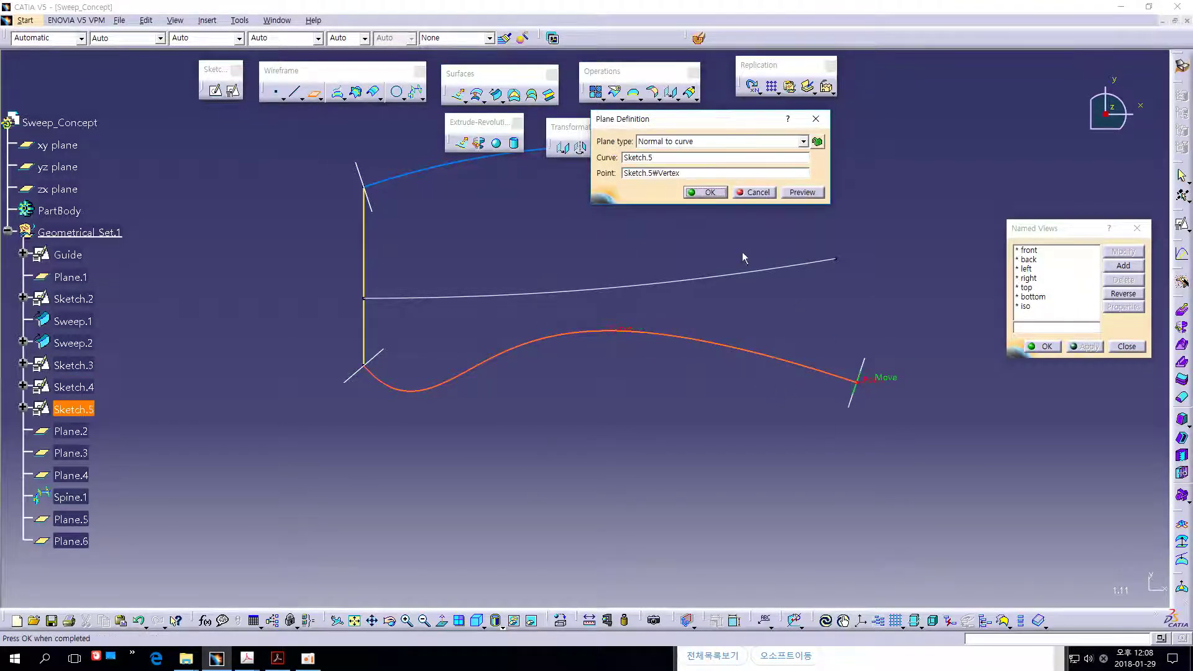
{"action": "left_click", "coordinate": [707, 192]}
Create a plane normal to Sketch.5 at the curve's default middle point.
{"action": "left_click", "coordinate": [316, 95]}
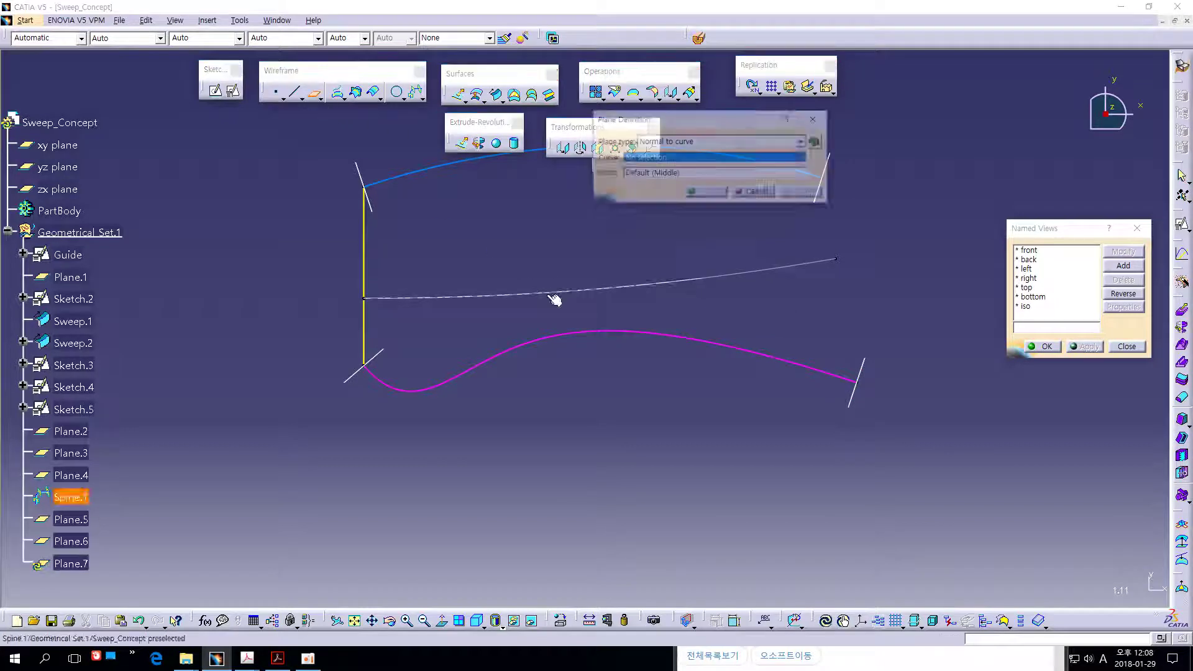
{"action": "left_click", "coordinate": [591, 333]}
{"action": "left_click", "coordinate": [705, 195]}
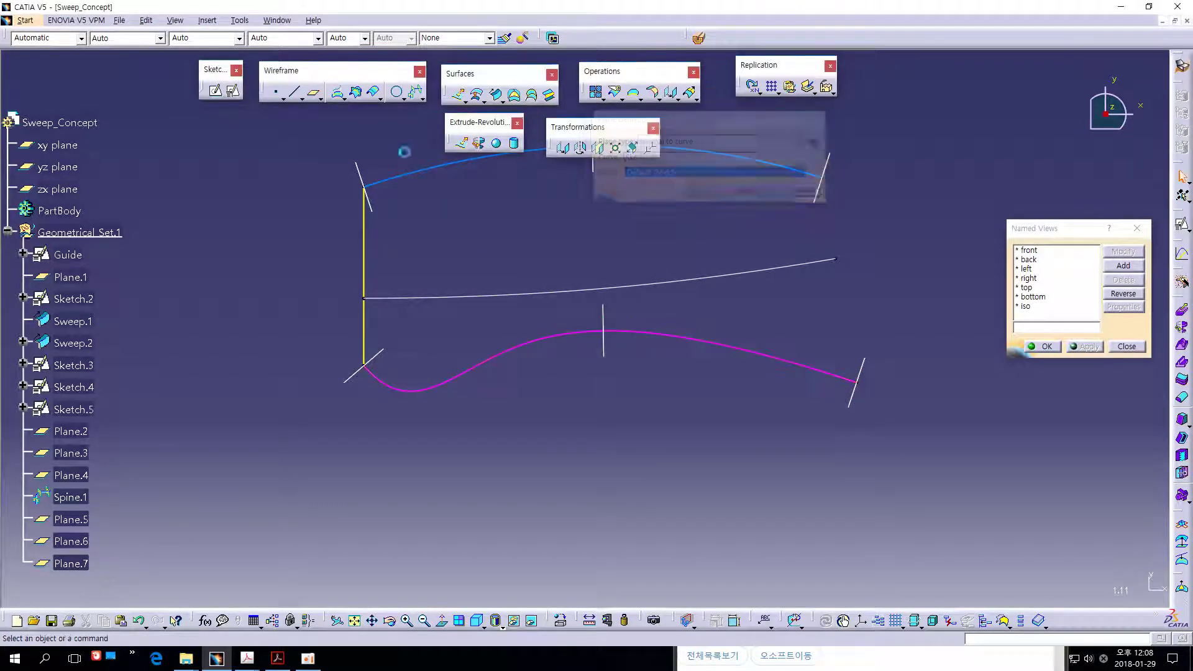
{"action": "left_click", "coordinate": [475, 378]}
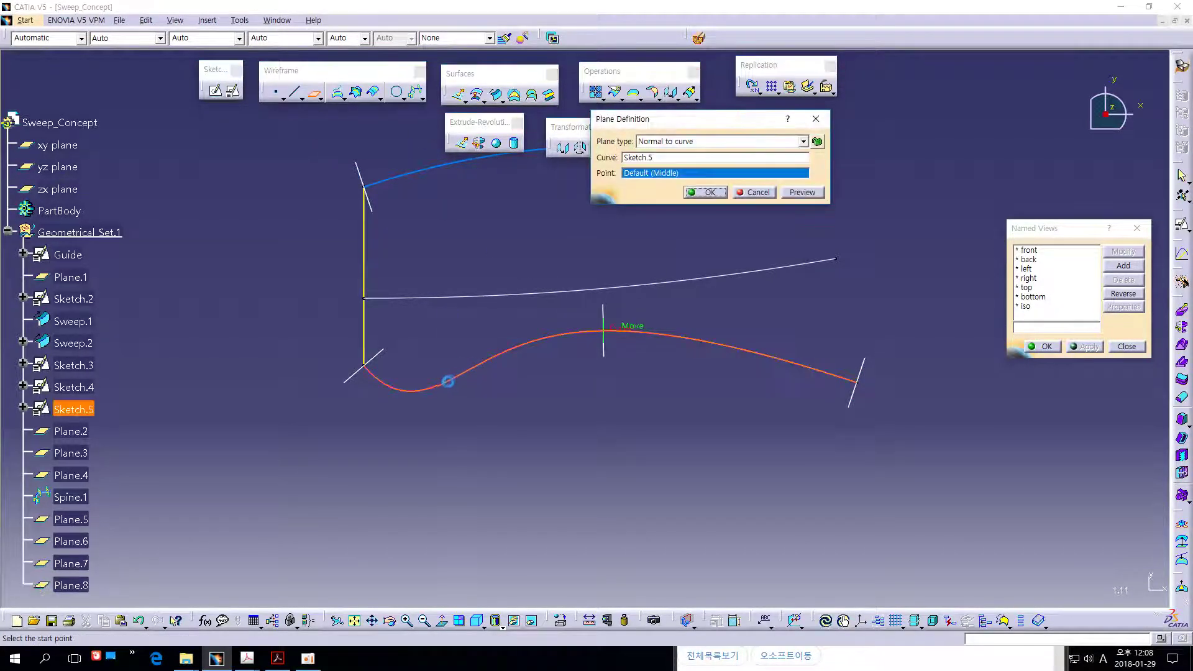
{"action": "left_click", "coordinate": [754, 192]}
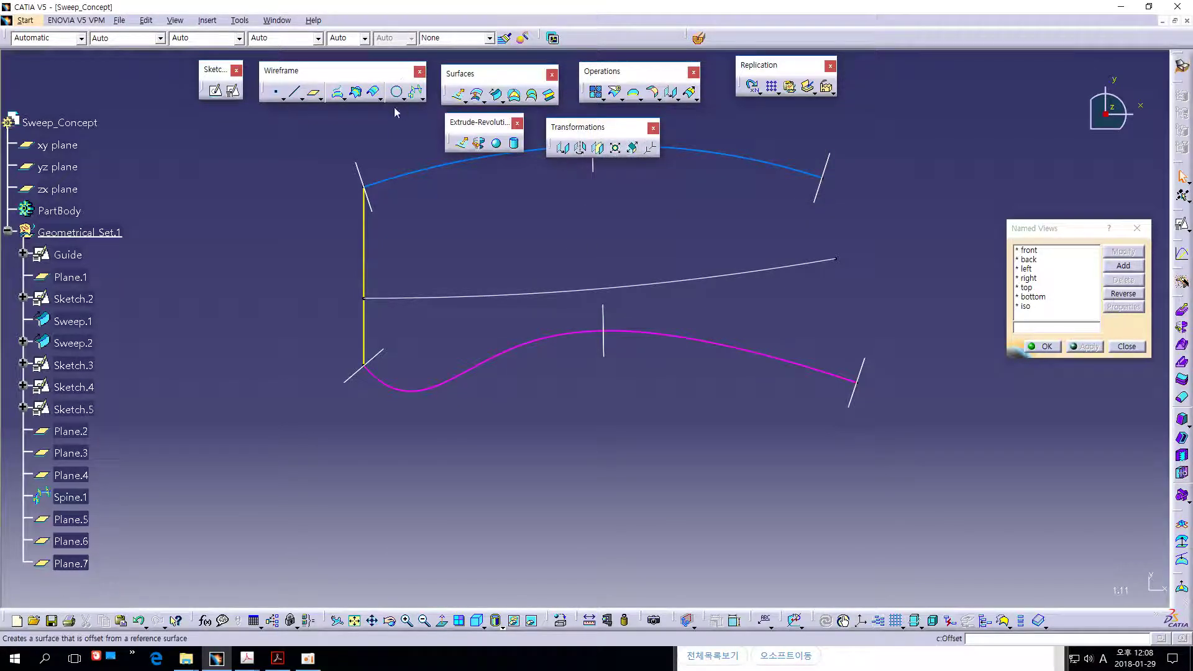
Place an on-curve point on Sketch.5 just past its first dip, at a geodesic distance of about 162 mm from the default extremity.
{"action": "left_click", "coordinate": [276, 92]}
{"action": "left_click", "coordinate": [704, 186]}
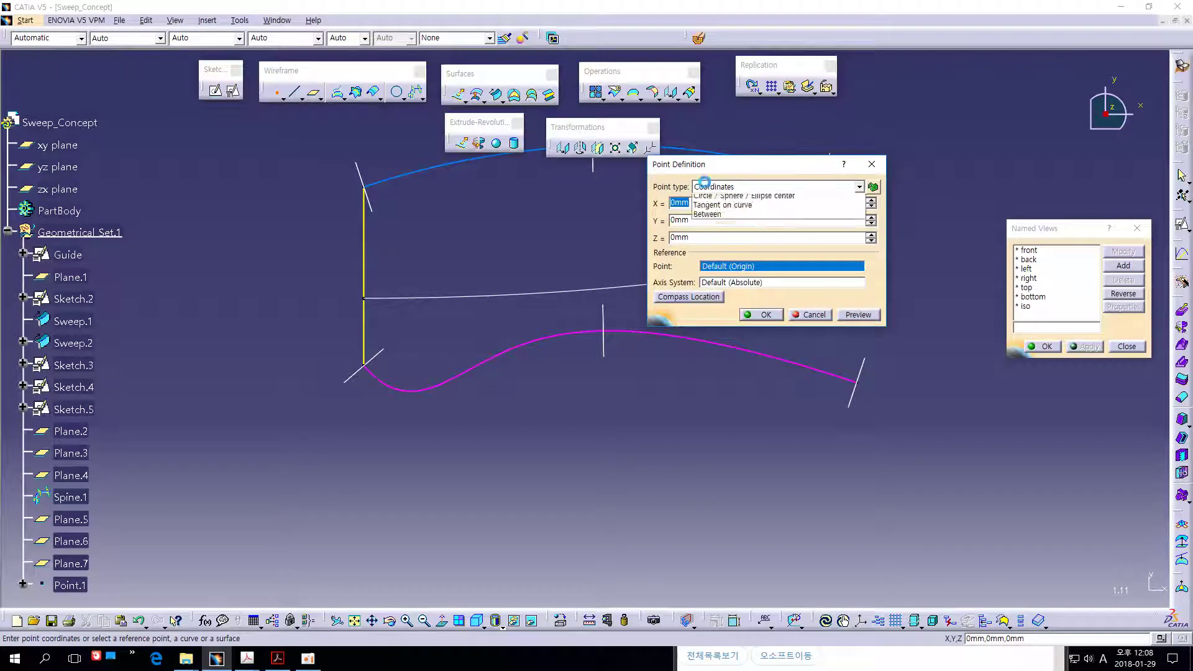
{"action": "left_click", "coordinate": [730, 196]}
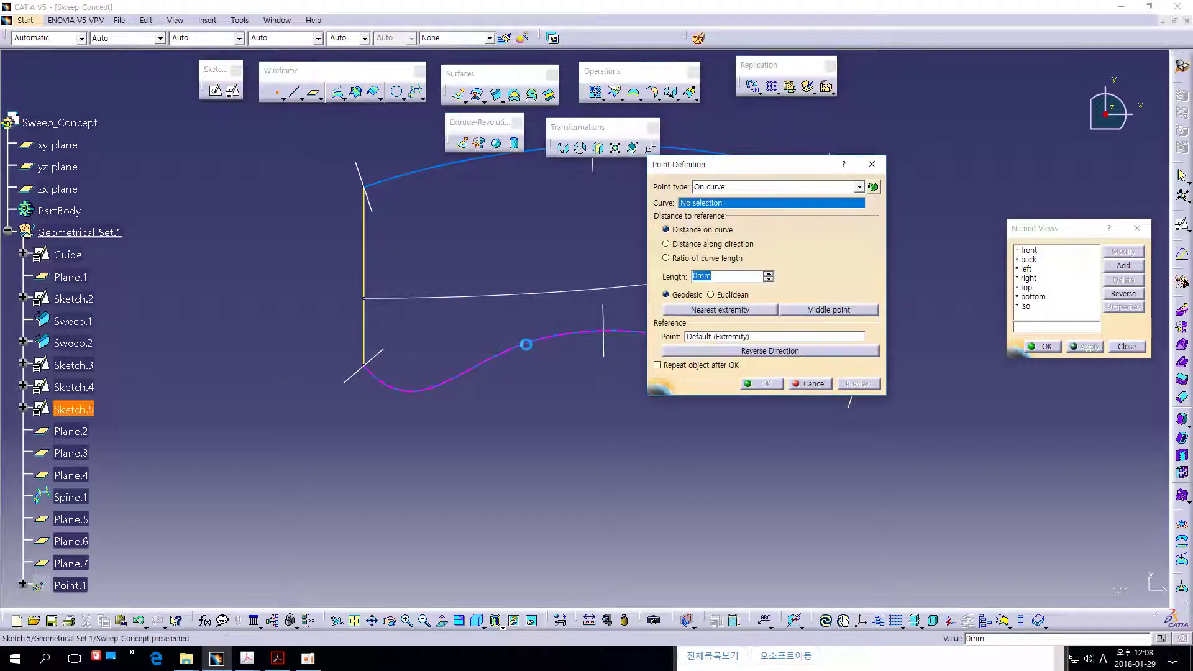
{"action": "left_click", "coordinate": [461, 375]}
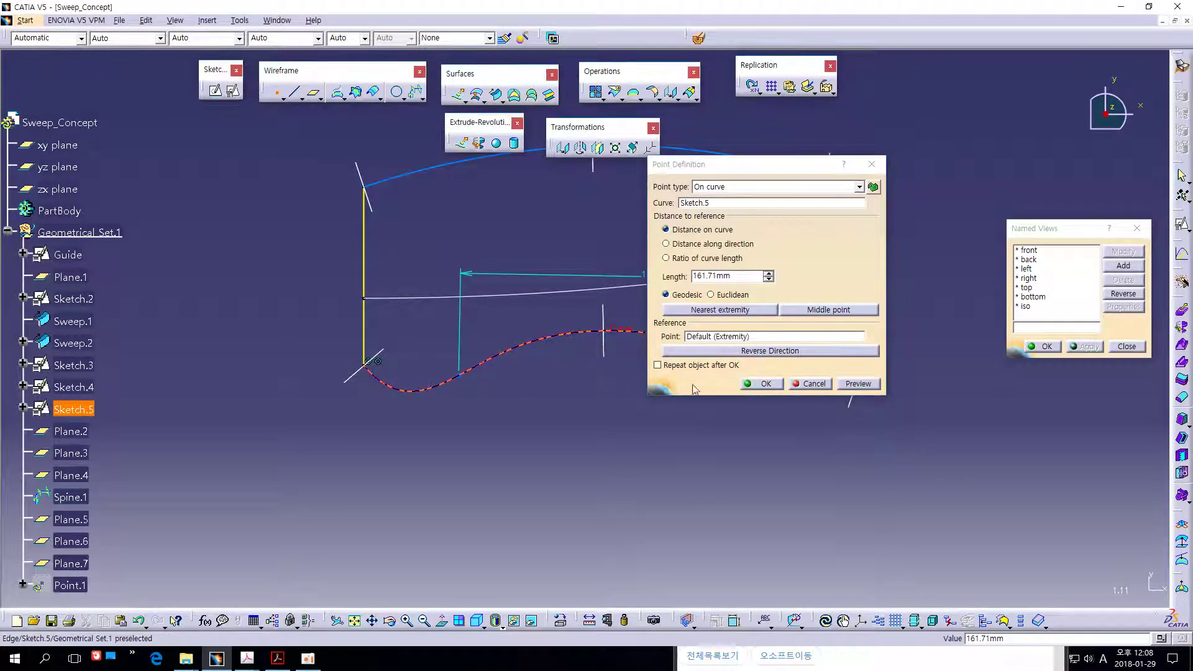
{"action": "left_click", "coordinate": [751, 385]}
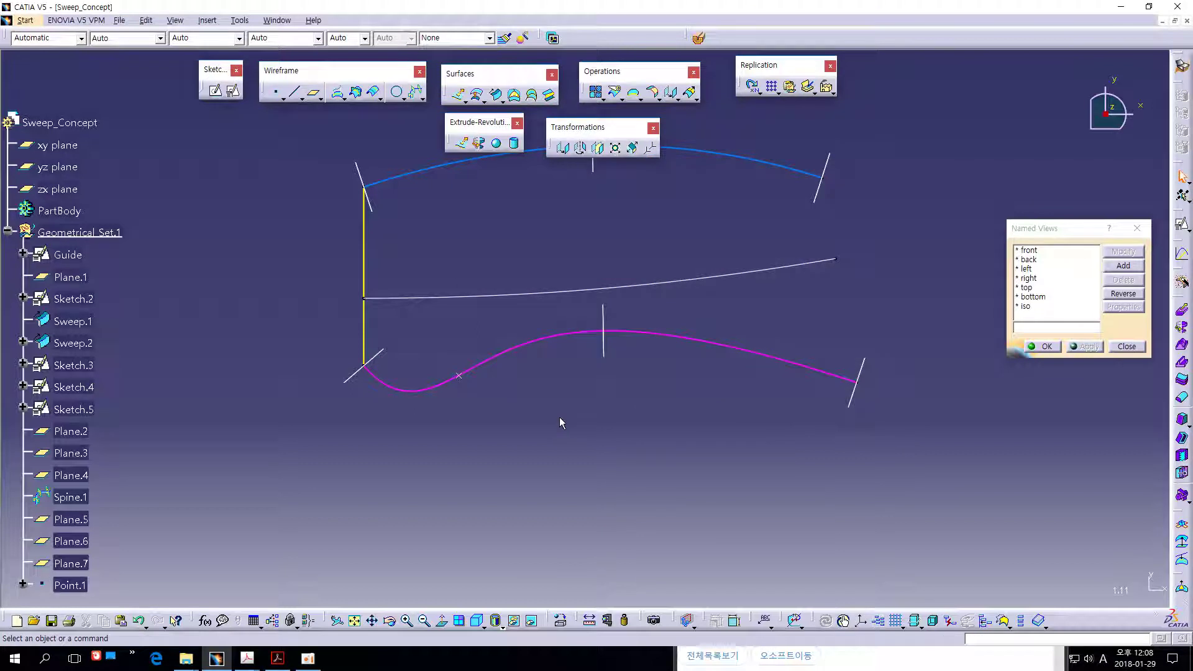
Create a plane normal to Sketch.5 through the point just past the curve's first dip.
{"action": "left_click", "coordinate": [314, 93]}
{"action": "left_click", "coordinate": [522, 344]}
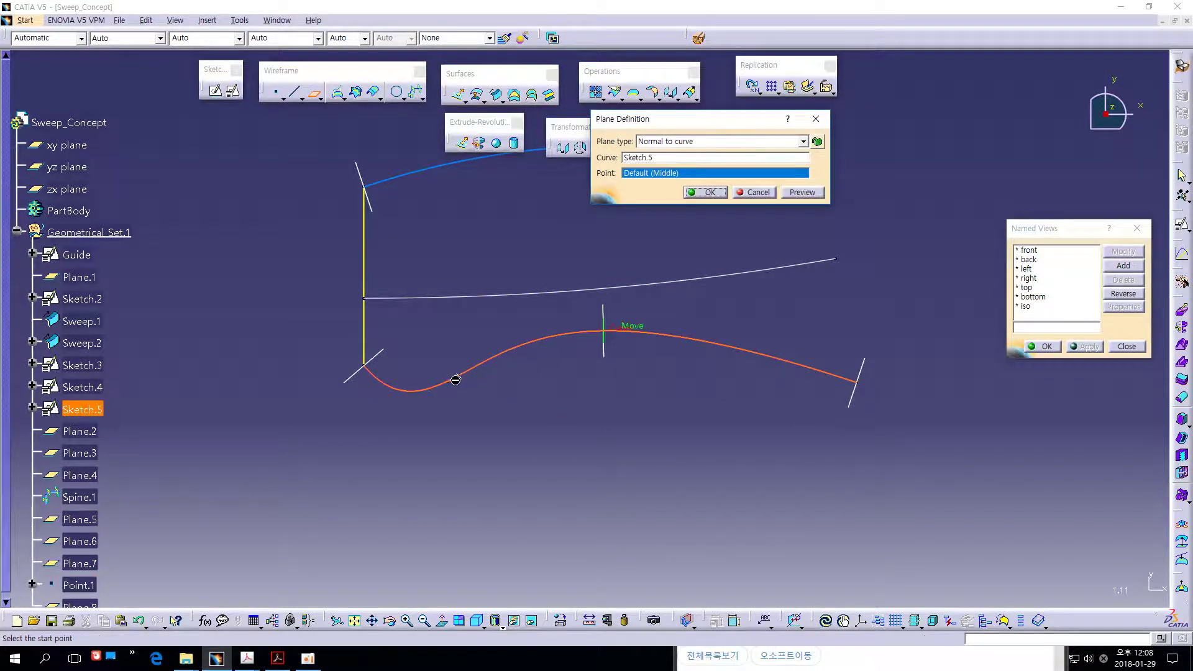
{"action": "left_click", "coordinate": [458, 375]}
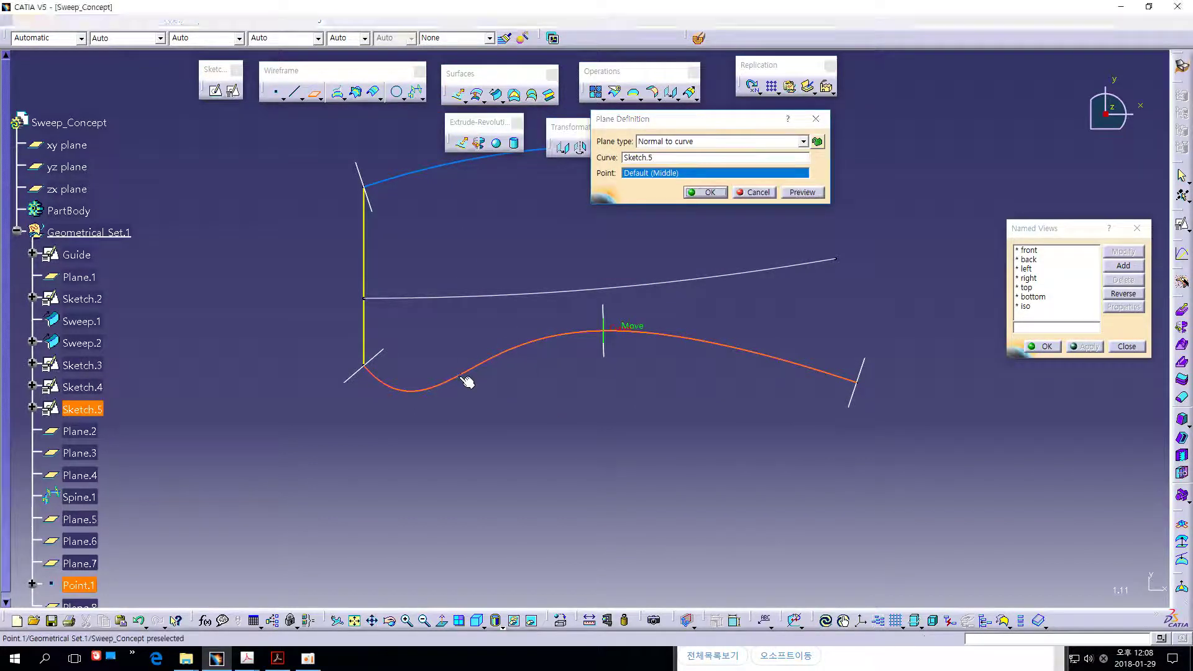
{"action": "left_click", "coordinate": [705, 192]}
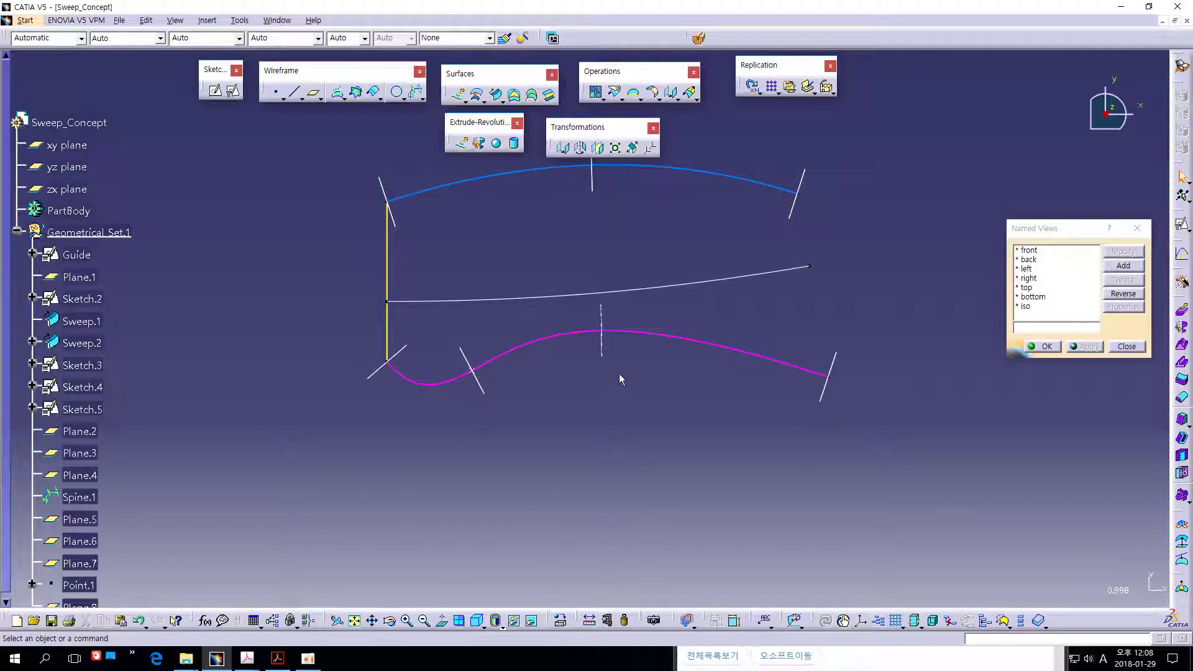
{"action": "middle_click_drag", "start_coordinate": [602, 402], "coordinate": [595, 402]}
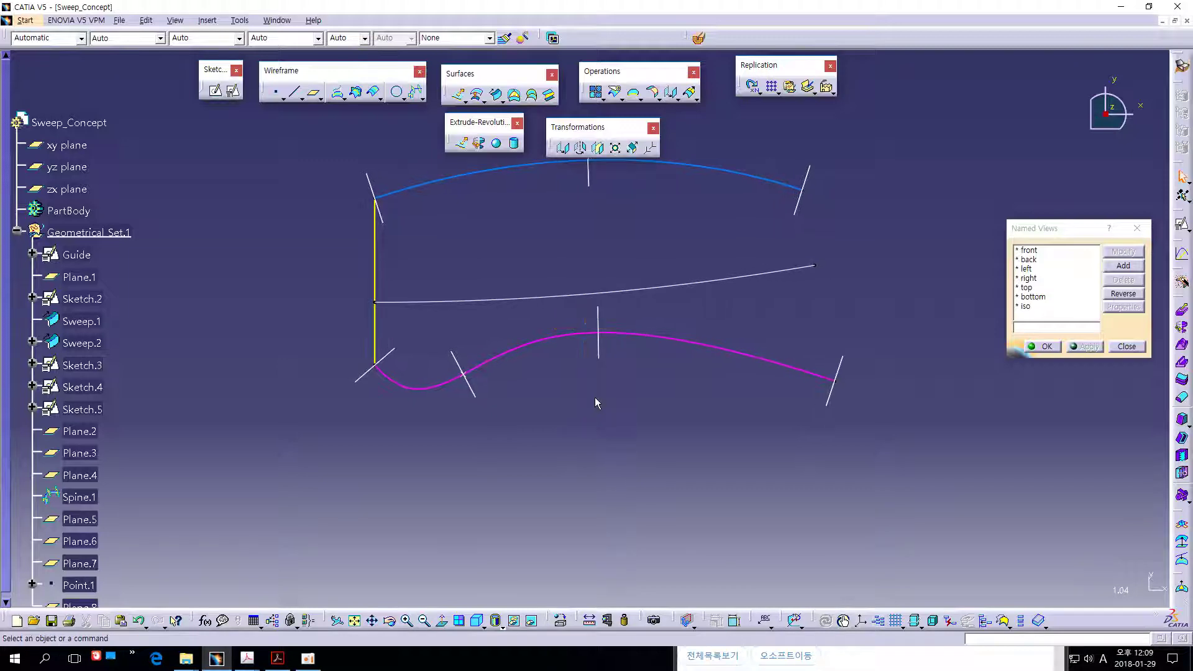
Examine the region between the guides that a sweep with spine Sketch.5 can cover, extending its end normals towards Sketch.4.
{"action": "left_click", "coordinate": [497, 96]}
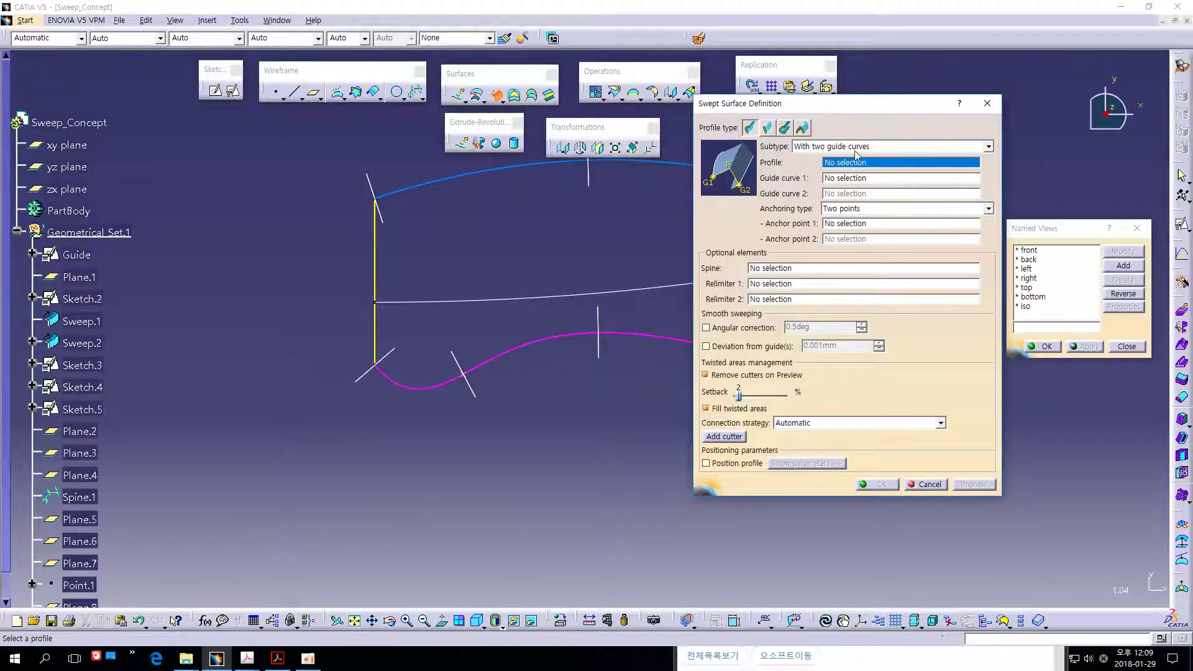
{"action": "left_click", "coordinate": [926, 485]}
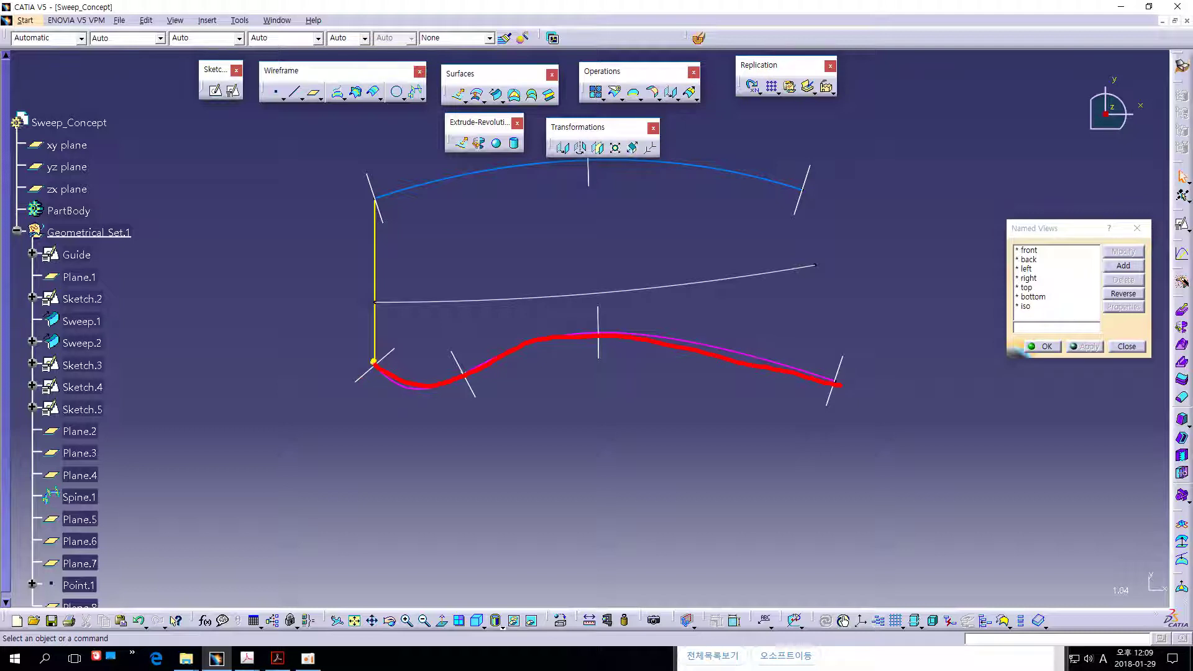
{"action": "mouse_move", "coordinate": [375, 362]}
{"action": "left_mouse_down"}
{"action": "mouse_move", "coordinate": [472, 297]}
{"action": "mouse_move", "coordinate": [600, 164]}
{"action": "left_mouse_up"}
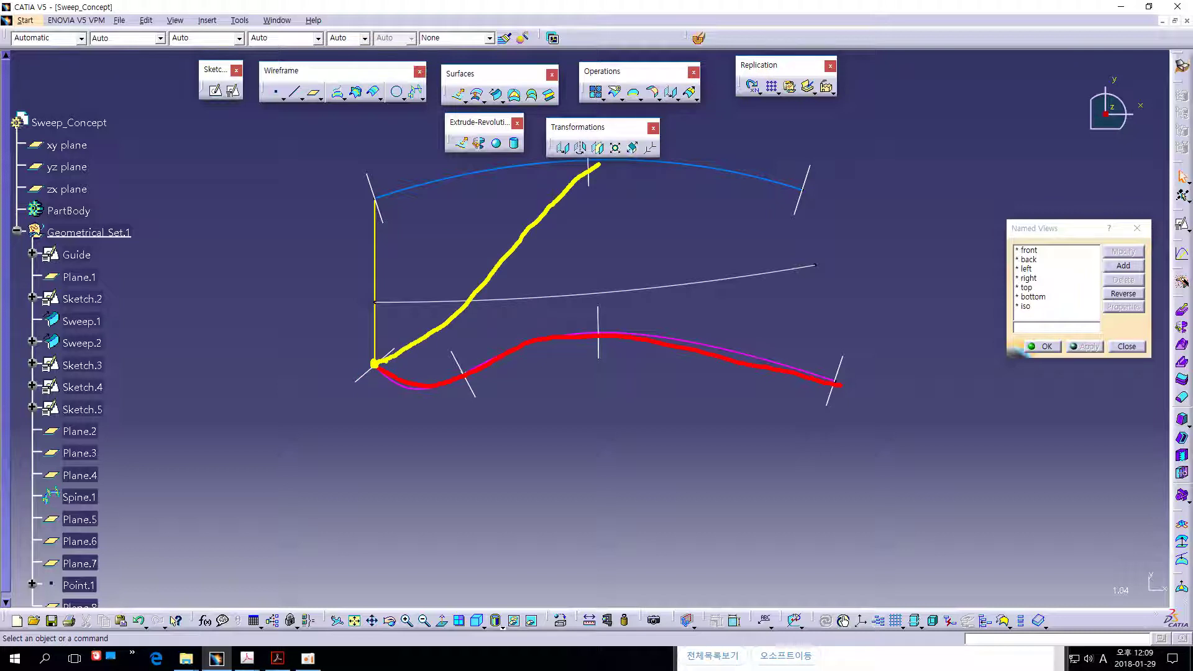
{"action": "left_click_drag", "start_coordinate": [382, 365], "coordinate": [391, 362]}
{"action": "mouse_move", "coordinate": [837, 375]}
{"action": "left_mouse_down"}
{"action": "mouse_move", "coordinate": [826, 395]}
{"action": "mouse_move", "coordinate": [895, 211]}
{"action": "left_mouse_up"}
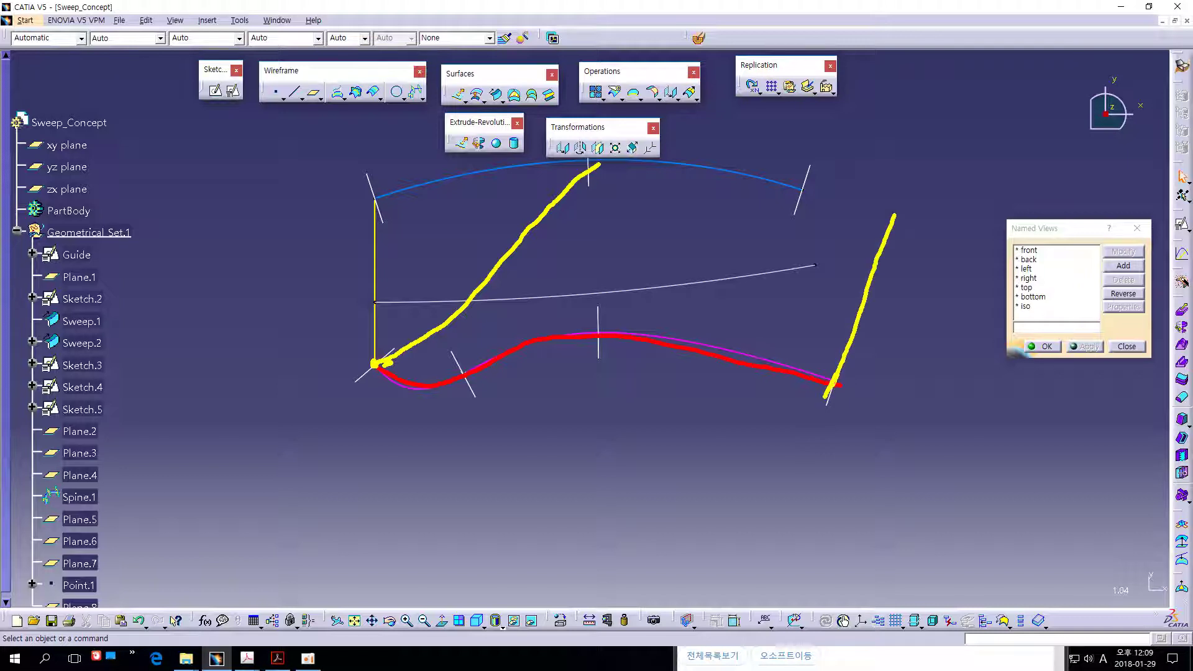
{"action": "left_click_drag", "start_coordinate": [808, 190], "coordinate": [835, 196]}
{"action": "left_click_drag", "start_coordinate": [846, 200], "coordinate": [867, 205]}
{"action": "left_click_drag", "start_coordinate": [873, 209], "coordinate": [885, 214]}
{"action": "mouse_move", "coordinate": [802, 189]}
{"action": "left_mouse_down"}
{"action": "mouse_move", "coordinate": [746, 364]}
{"action": "mouse_move", "coordinate": [782, 277]}
{"action": "mouse_move", "coordinate": [797, 190]}
{"action": "mouse_move", "coordinate": [618, 161]}
{"action": "left_mouse_up"}
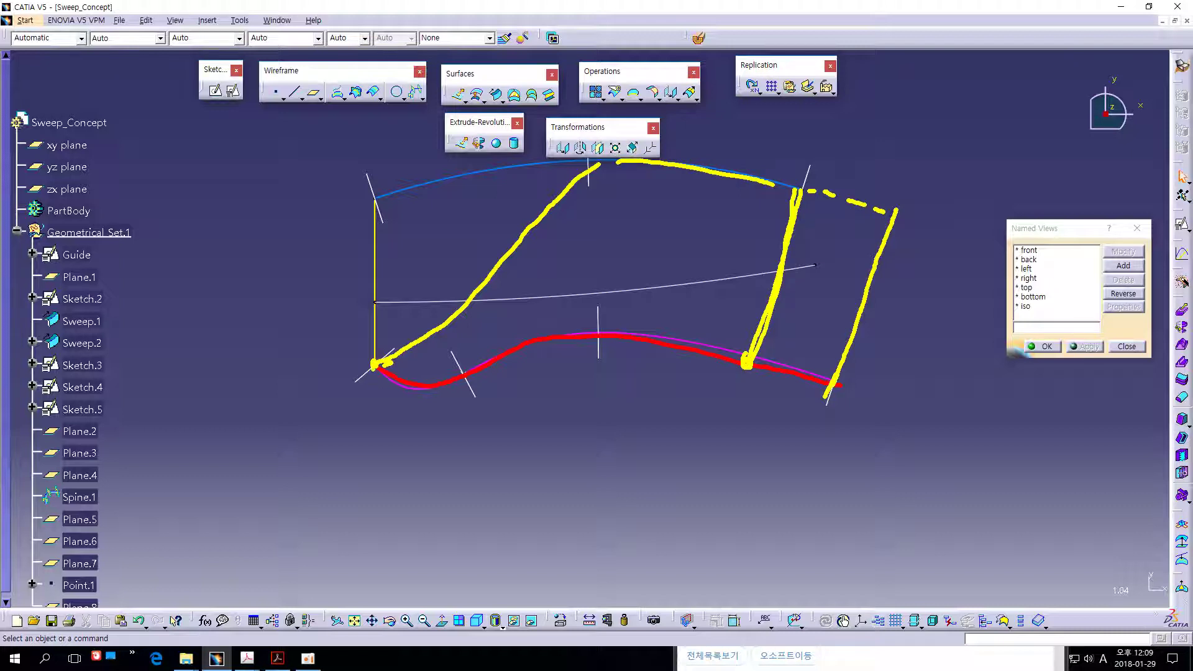
{"action": "mouse_move", "coordinate": [376, 365]}
{"action": "left_mouse_down"}
{"action": "mouse_move", "coordinate": [497, 377]}
{"action": "mouse_move", "coordinate": [590, 329]}
{"action": "mouse_move", "coordinate": [730, 368]}
{"action": "left_mouse_up"}
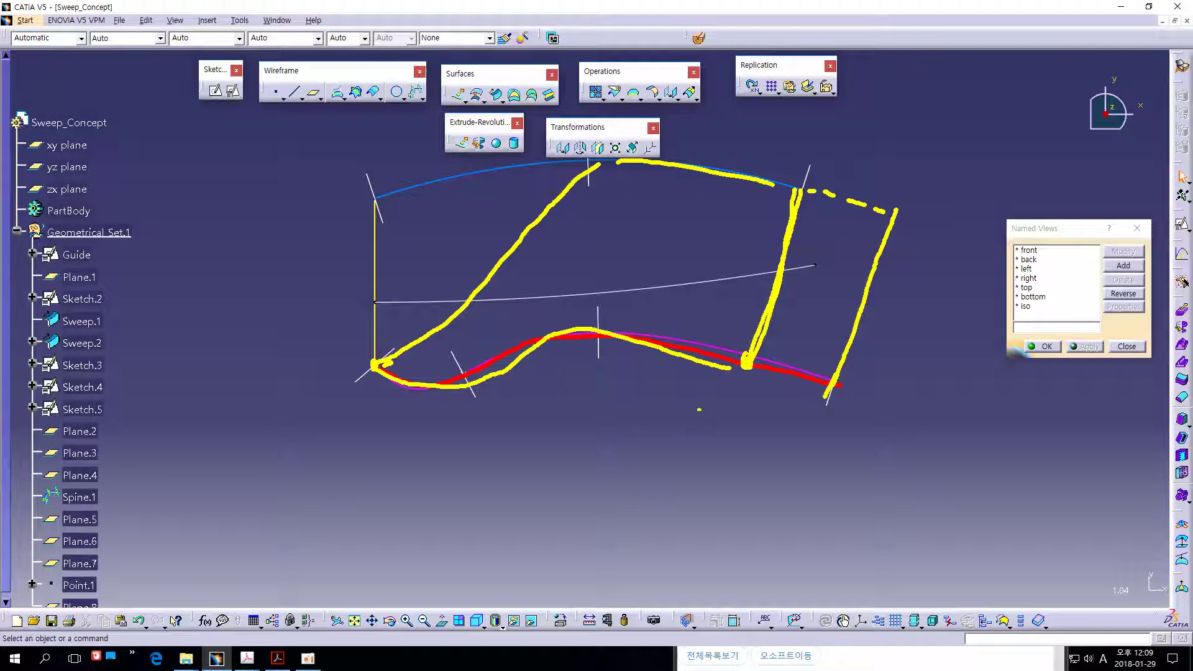
{"action": "key", "text": "ctrl+z"}
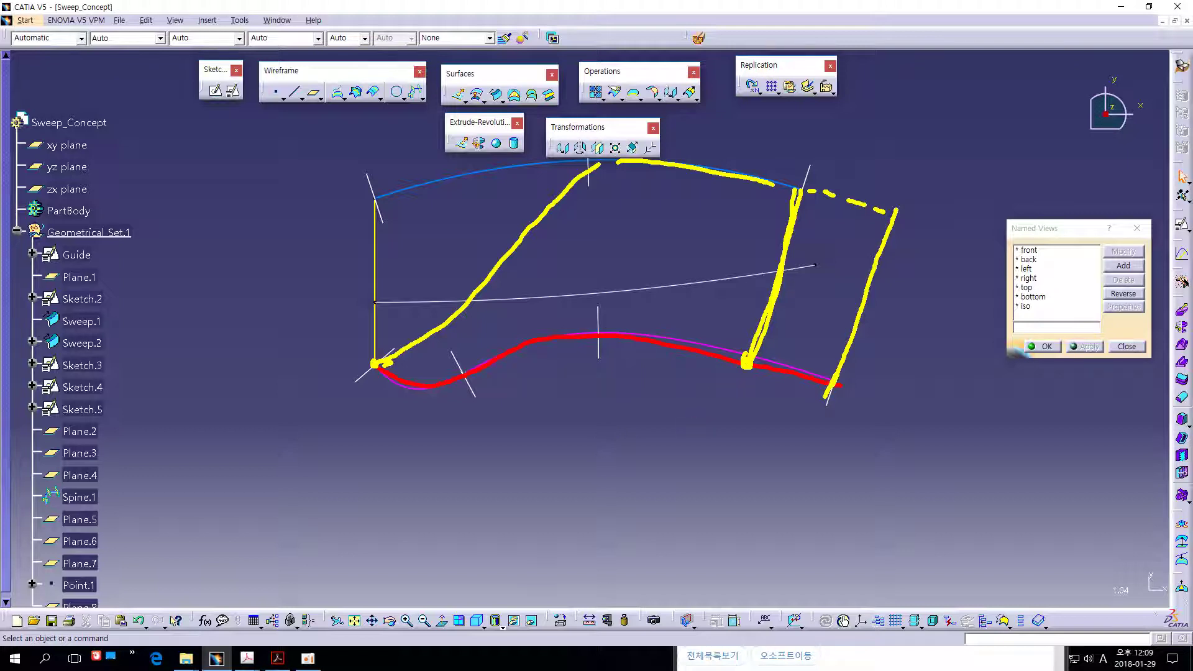
Examine the directions of the sections normal to Sketch.5 along its first dip and crest, and where they cross each other.
{"action": "left_click_drag", "start_coordinate": [391, 374], "coordinate": [604, 201]}
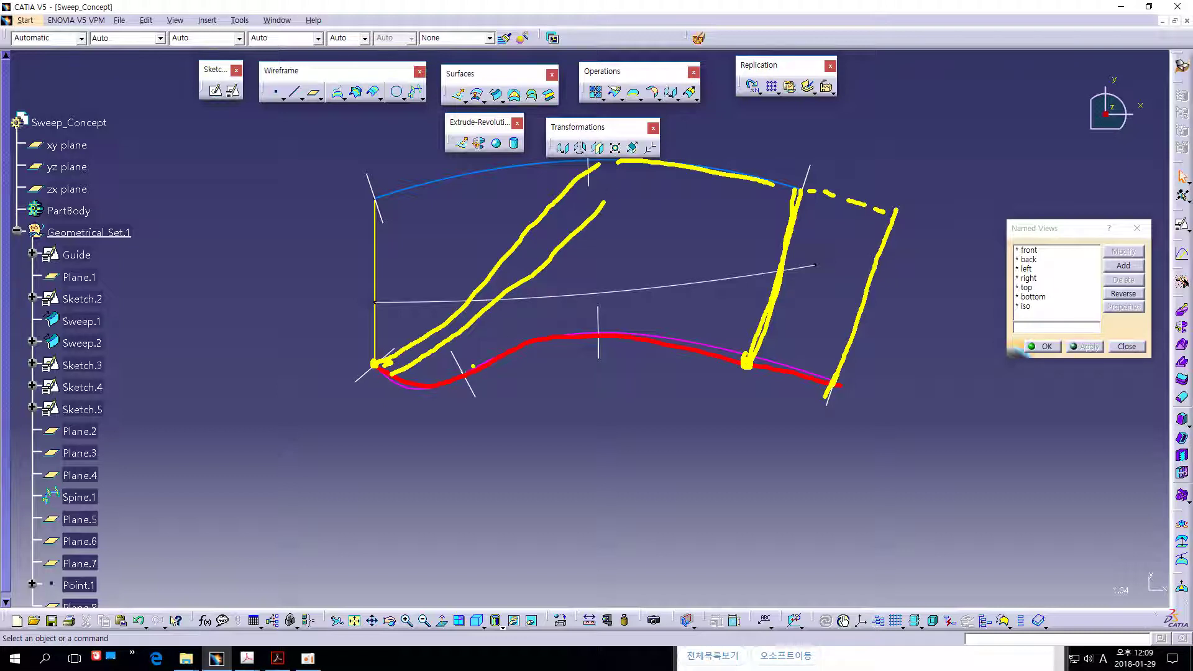
{"action": "key", "text": "ctrl+z"}
{"action": "key", "text": "ctrl+z"}
{"action": "mouse_move", "coordinate": [456, 360]}
{"action": "left_mouse_down"}
{"action": "mouse_move", "coordinate": [476, 395]}
{"action": "mouse_move", "coordinate": [406, 259]}
{"action": "left_mouse_up"}
{"action": "left_click", "coordinate": [403, 246]}
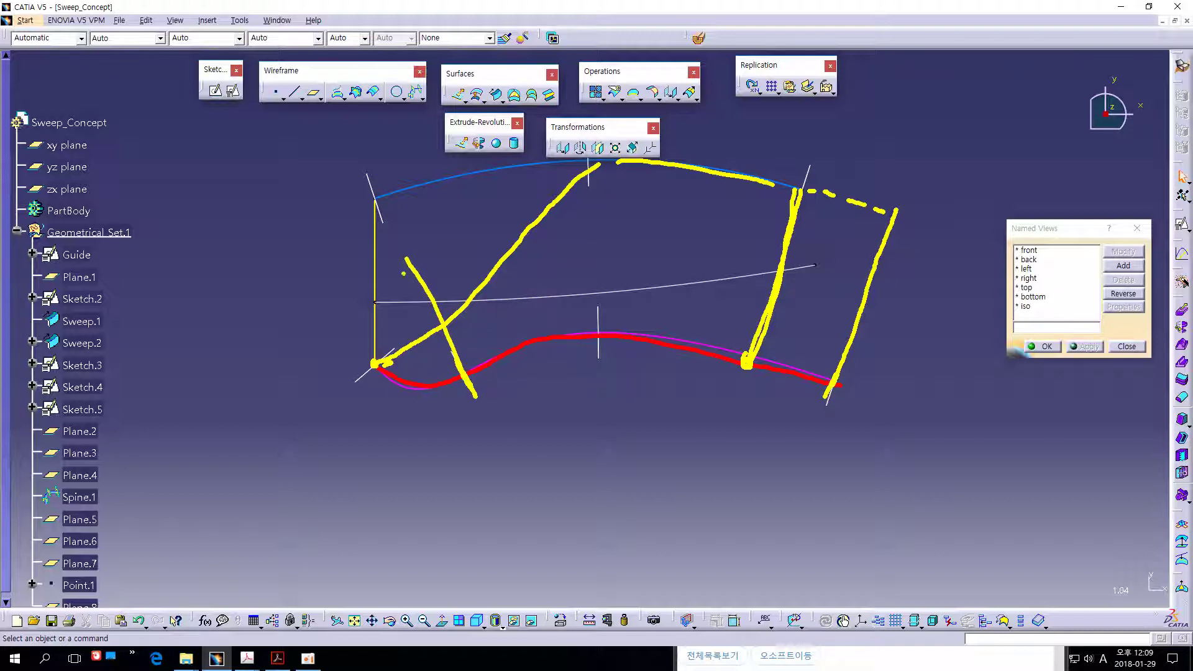
{"action": "key", "text": "ctrl+z"}
{"action": "key", "text": "ctrl+z"}
{"action": "left_click", "coordinate": [462, 373]}
{"action": "left_click_drag", "start_coordinate": [462, 373], "coordinate": [465, 376]}
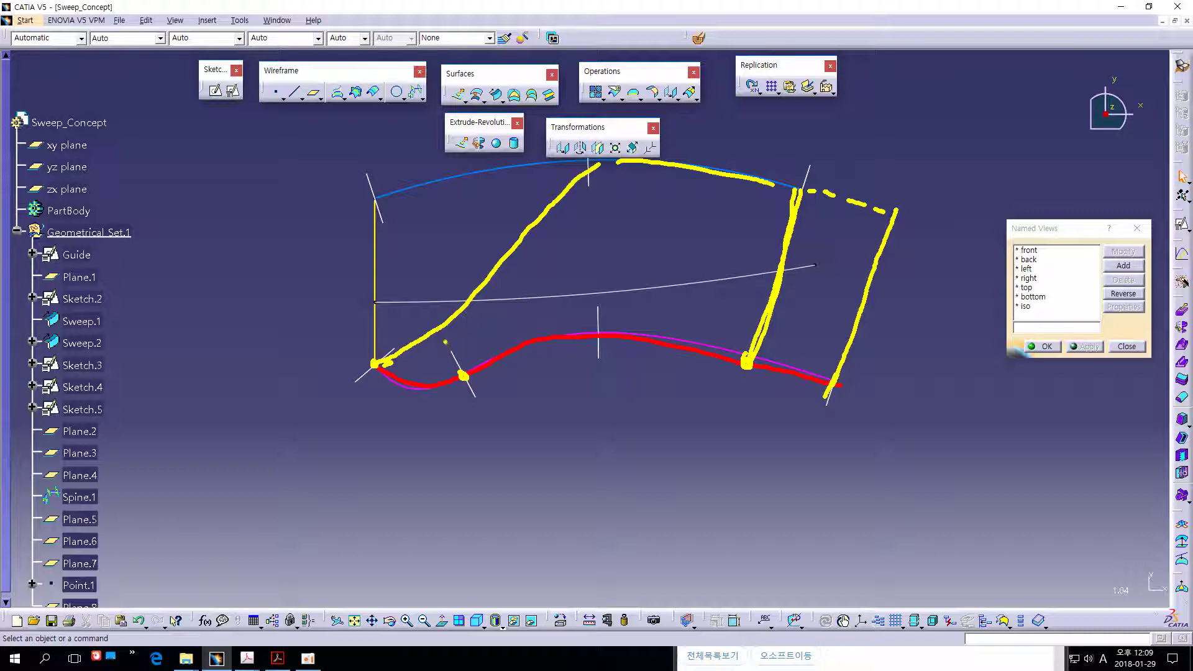
{"action": "mouse_move", "coordinate": [464, 375]}
{"action": "left_mouse_down"}
{"action": "mouse_move", "coordinate": [395, 211]}
{"action": "mouse_move", "coordinate": [421, 228]}
{"action": "left_mouse_up"}
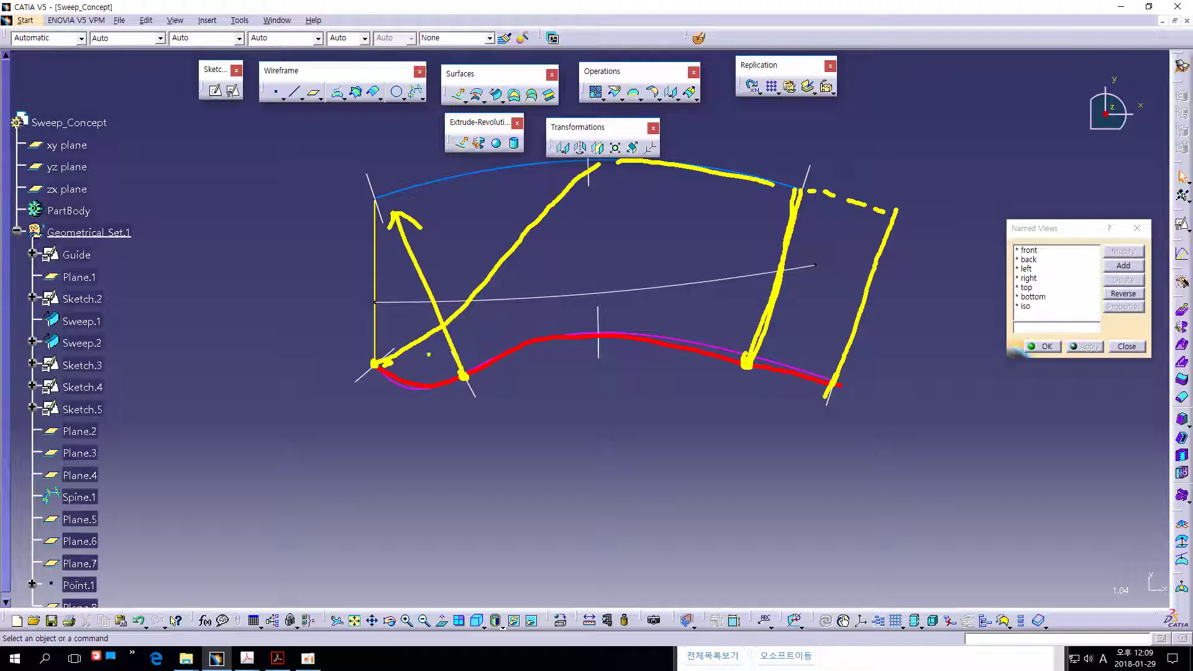
{"action": "mouse_move", "coordinate": [482, 366]}
{"action": "left_mouse_down"}
{"action": "mouse_move", "coordinate": [443, 268]}
{"action": "mouse_move", "coordinate": [464, 283]}
{"action": "left_mouse_up"}
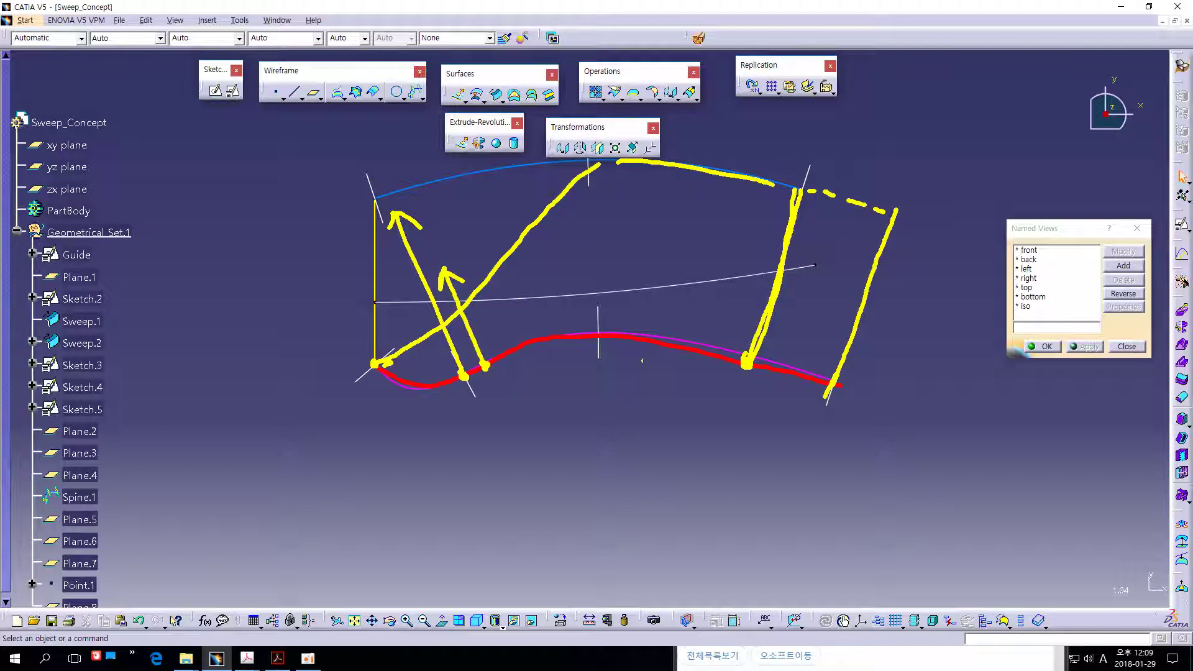
{"action": "mouse_move", "coordinate": [650, 339]}
{"action": "left_mouse_down"}
{"action": "mouse_move", "coordinate": [691, 226]}
{"action": "mouse_move", "coordinate": [702, 244]}
{"action": "mouse_move", "coordinate": [697, 231]}
{"action": "left_mouse_up"}
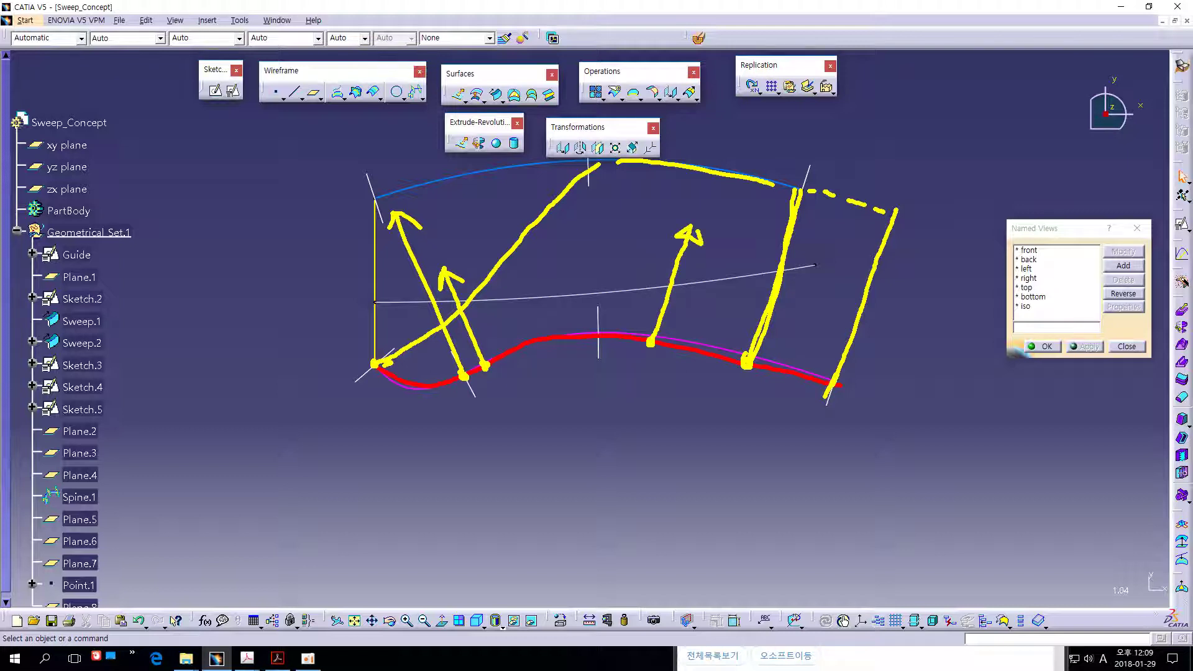
{"action": "left_click_drag", "start_coordinate": [377, 366], "coordinate": [513, 247]}
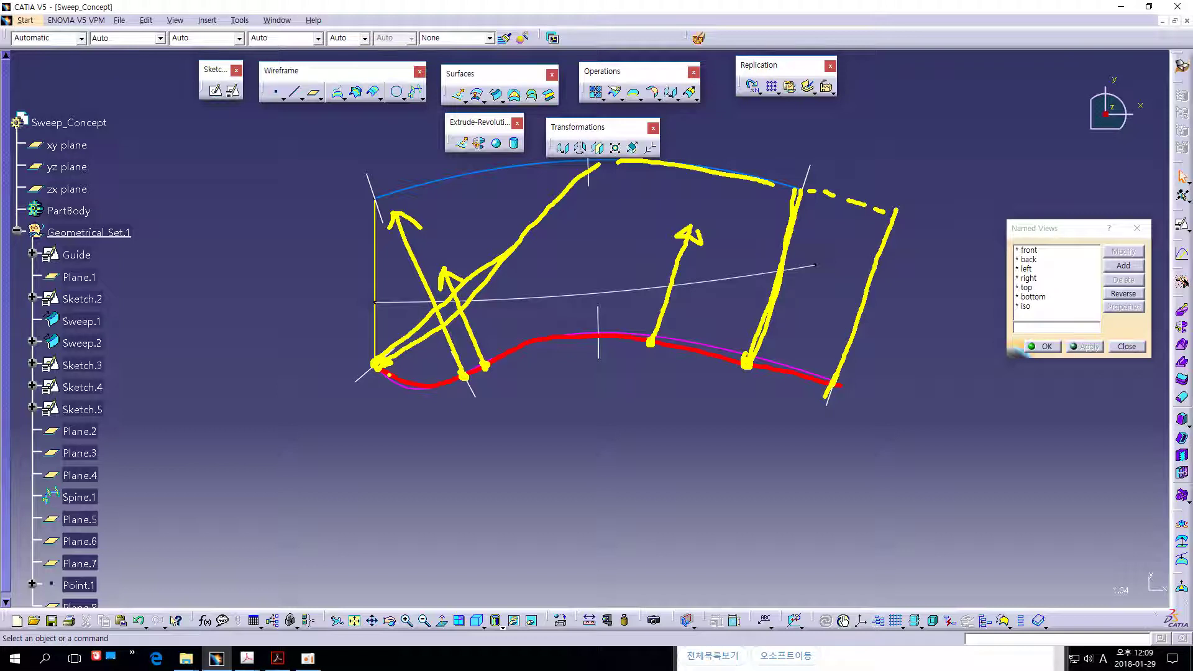
{"action": "mouse_move", "coordinate": [387, 376]}
{"action": "left_mouse_down"}
{"action": "mouse_move", "coordinate": [430, 342]}
{"action": "mouse_move", "coordinate": [415, 384]}
{"action": "mouse_move", "coordinate": [428, 344]}
{"action": "left_mouse_up"}
{"action": "left_click_drag", "start_coordinate": [433, 386], "coordinate": [427, 308]}
{"action": "left_click_drag", "start_coordinate": [477, 368], "coordinate": [433, 273]}
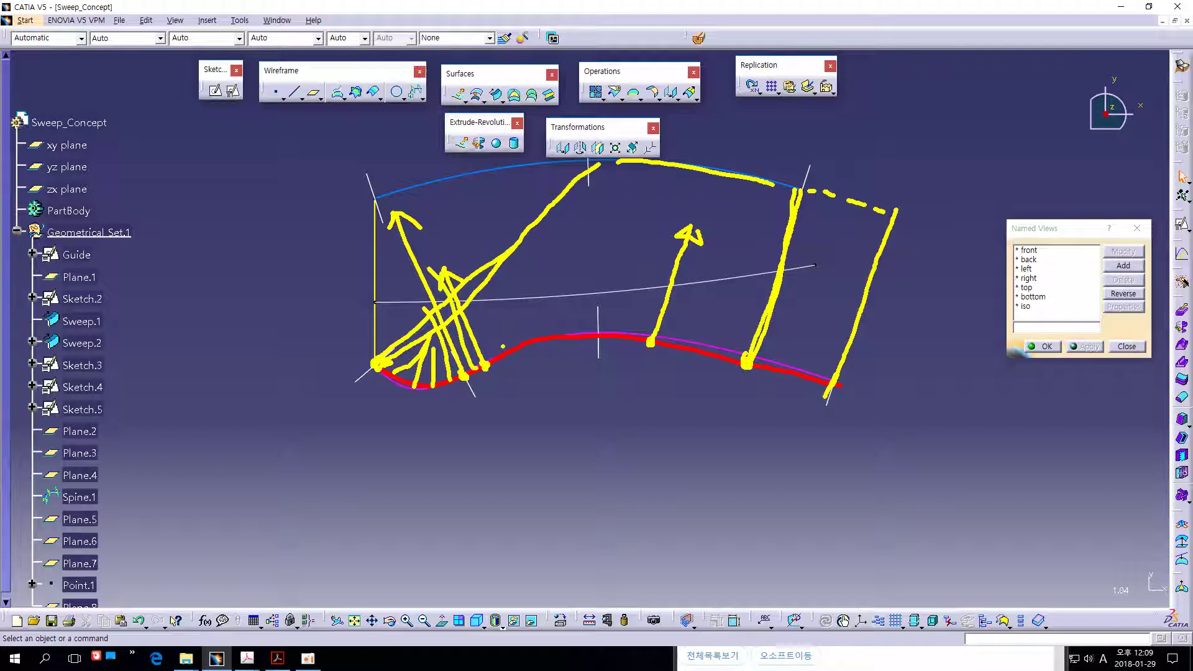
{"action": "left_click_drag", "start_coordinate": [503, 343], "coordinate": [437, 255]}
{"action": "mouse_move", "coordinate": [426, 242]}
{"action": "left_mouse_down"}
{"action": "mouse_move", "coordinate": [409, 250]}
{"action": "mouse_move", "coordinate": [478, 324]}
{"action": "mouse_move", "coordinate": [431, 268]}
{"action": "left_mouse_up"}
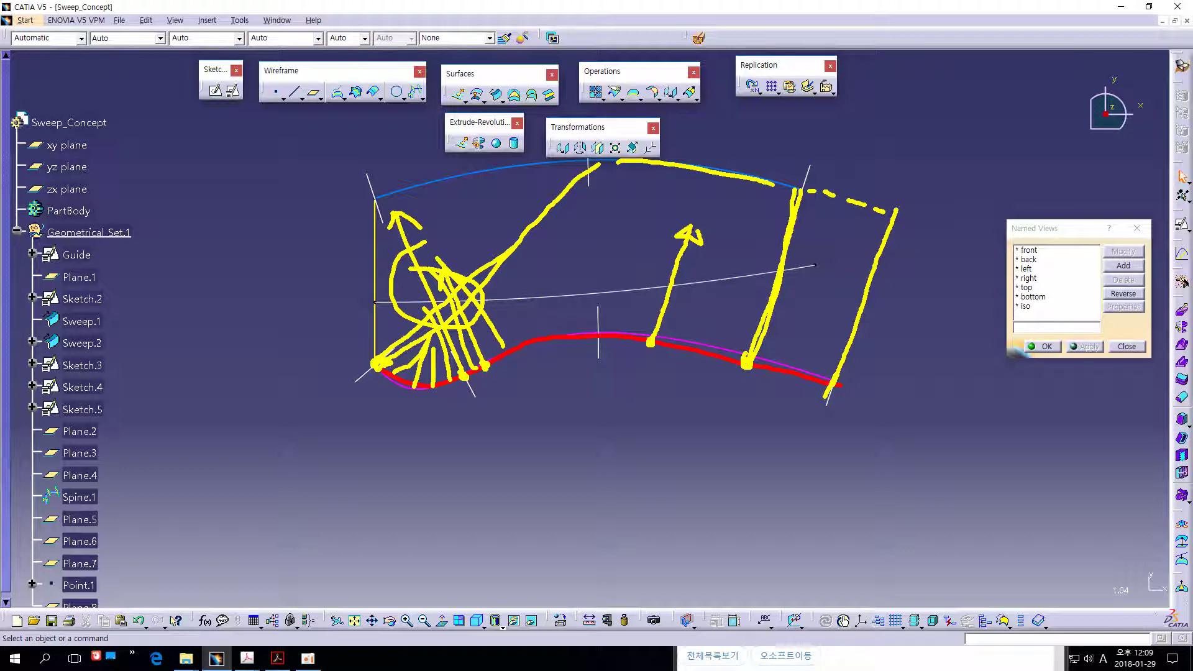
{"action": "key", "text": "Escape"}
{"action": "left_click", "coordinate": [584, 336]}
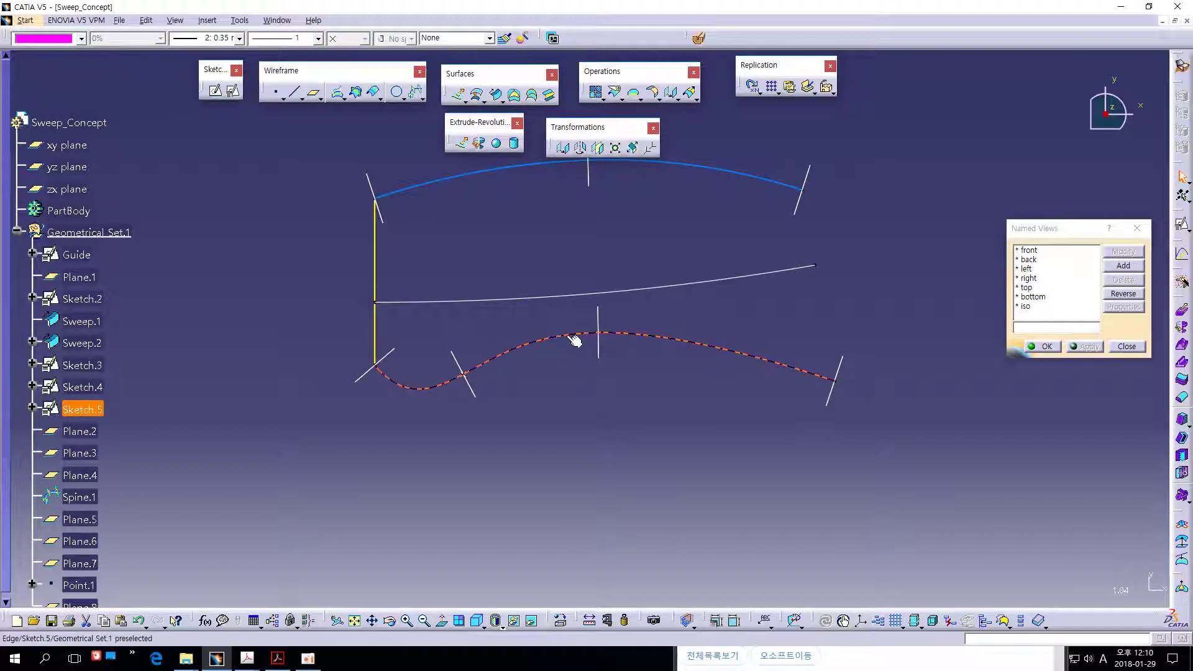
{"action": "left_click", "coordinate": [601, 467]}
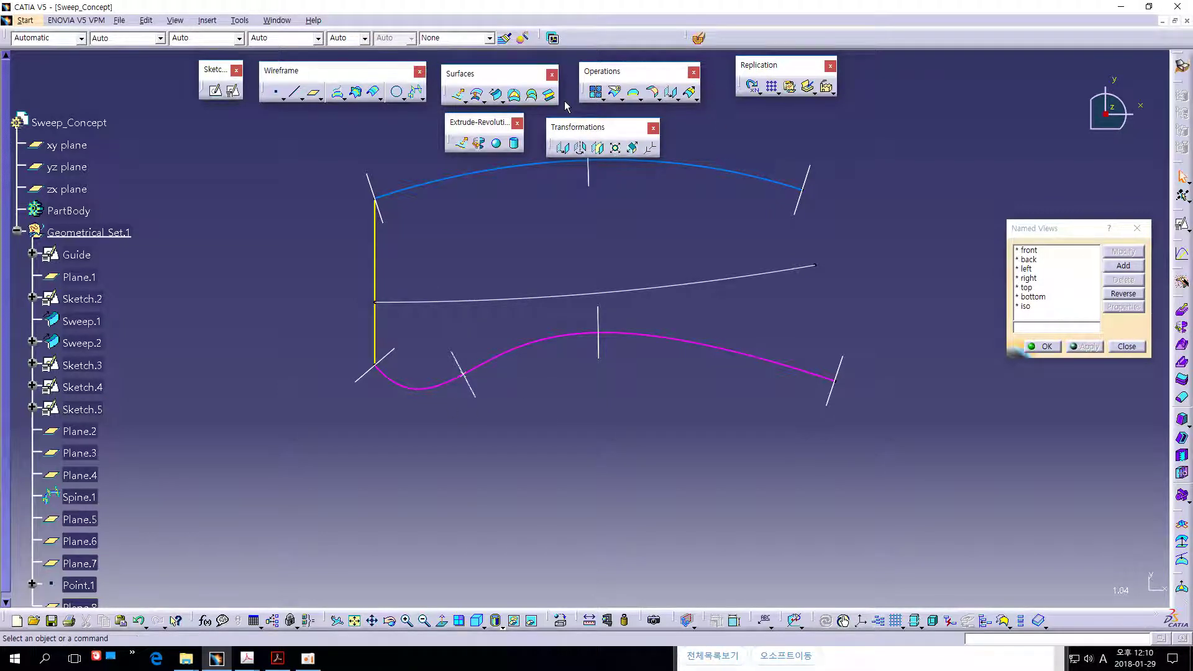
{"action": "left_click", "coordinate": [559, 349]}
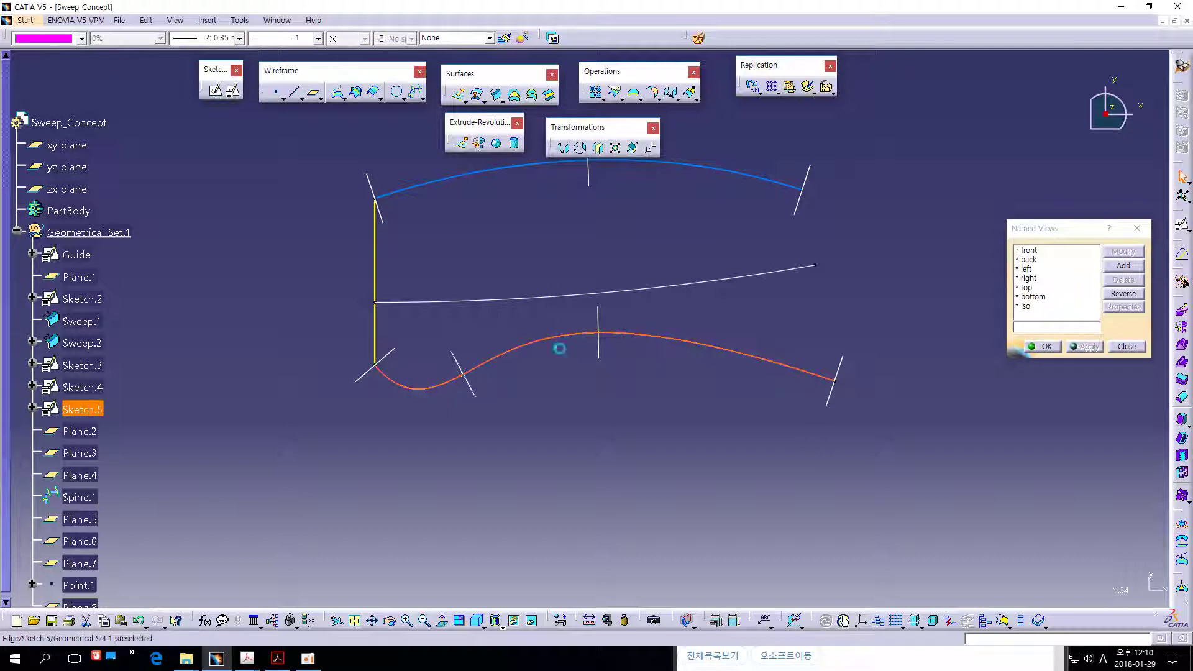
{"action": "left_click", "coordinate": [572, 434]}
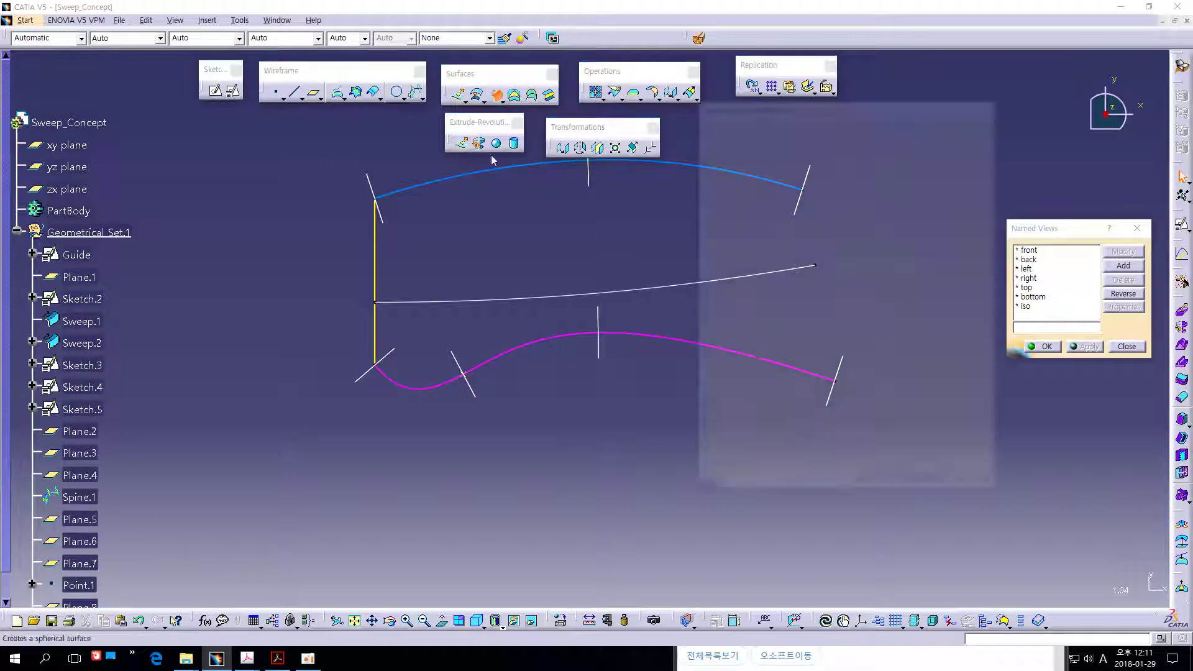
Start a two-guide sweep with Sketch.3 as the profile, Sketch.5 as guide curve 1 and Sketch.4 as guide curve 2.
{"action": "left_click", "coordinate": [375, 254]}
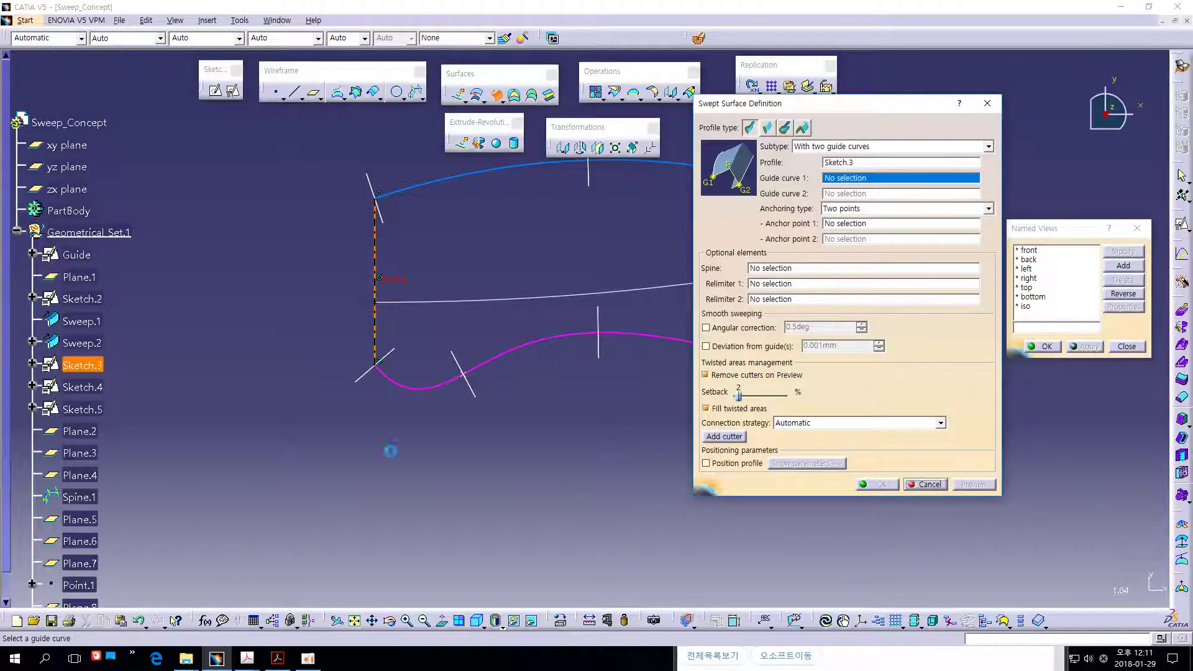
{"action": "left_click", "coordinate": [513, 355]}
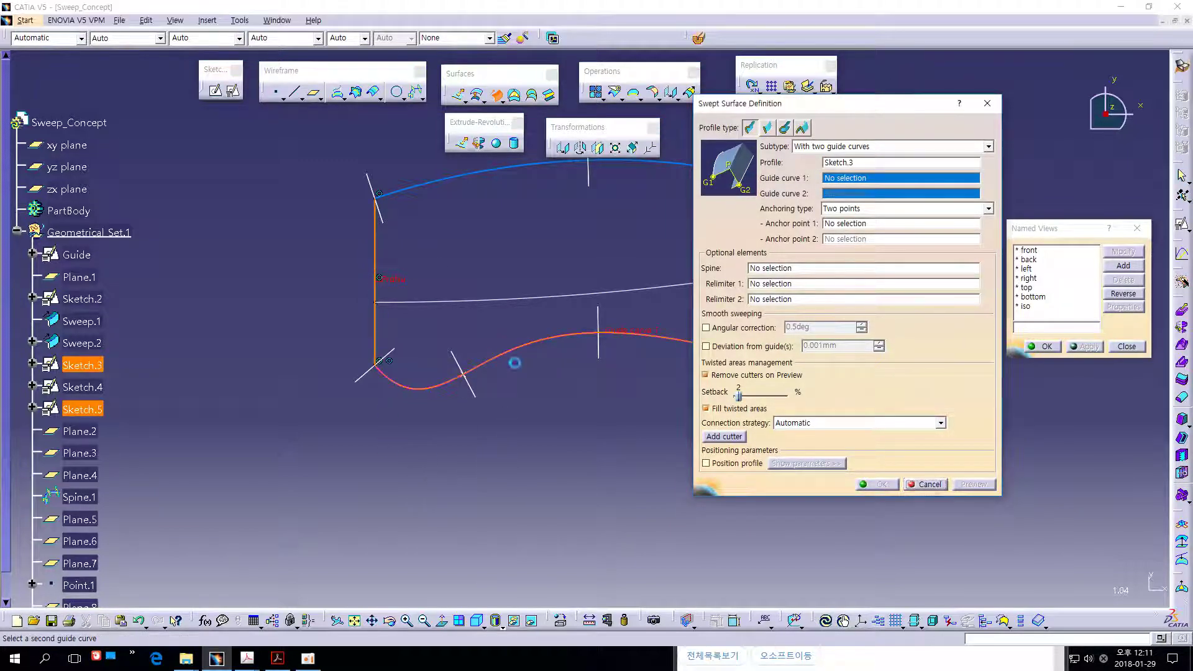
{"action": "middle_click_drag", "start_coordinate": [544, 380], "coordinate": [528, 423]}
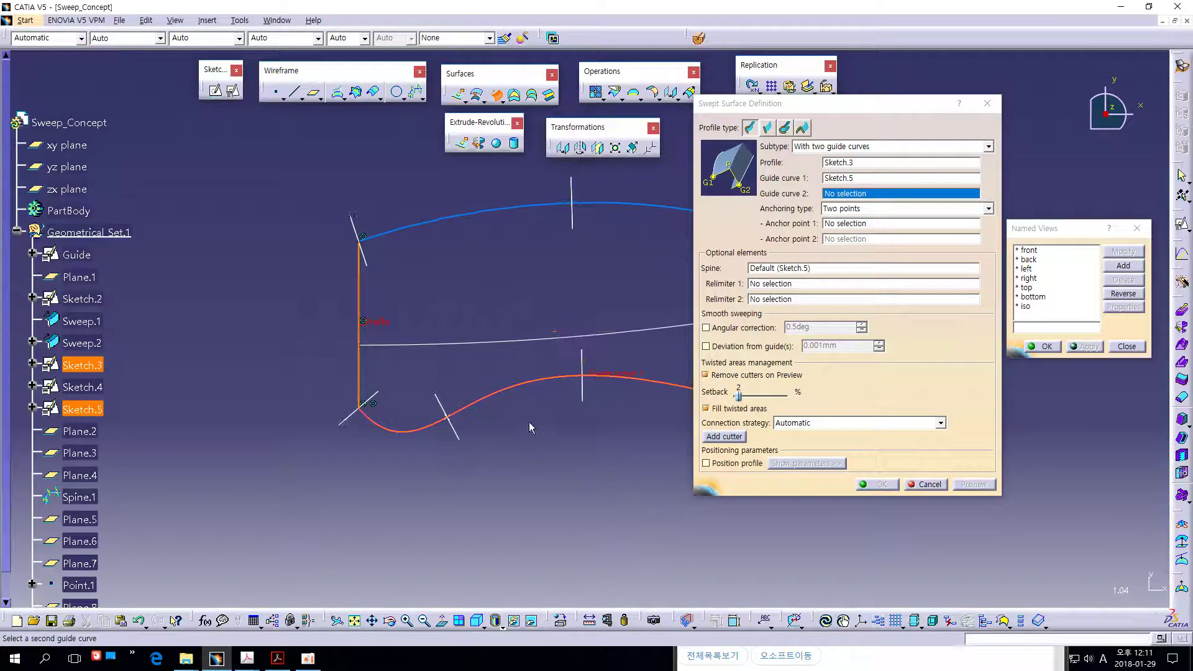
{"action": "left_click", "coordinate": [505, 211]}
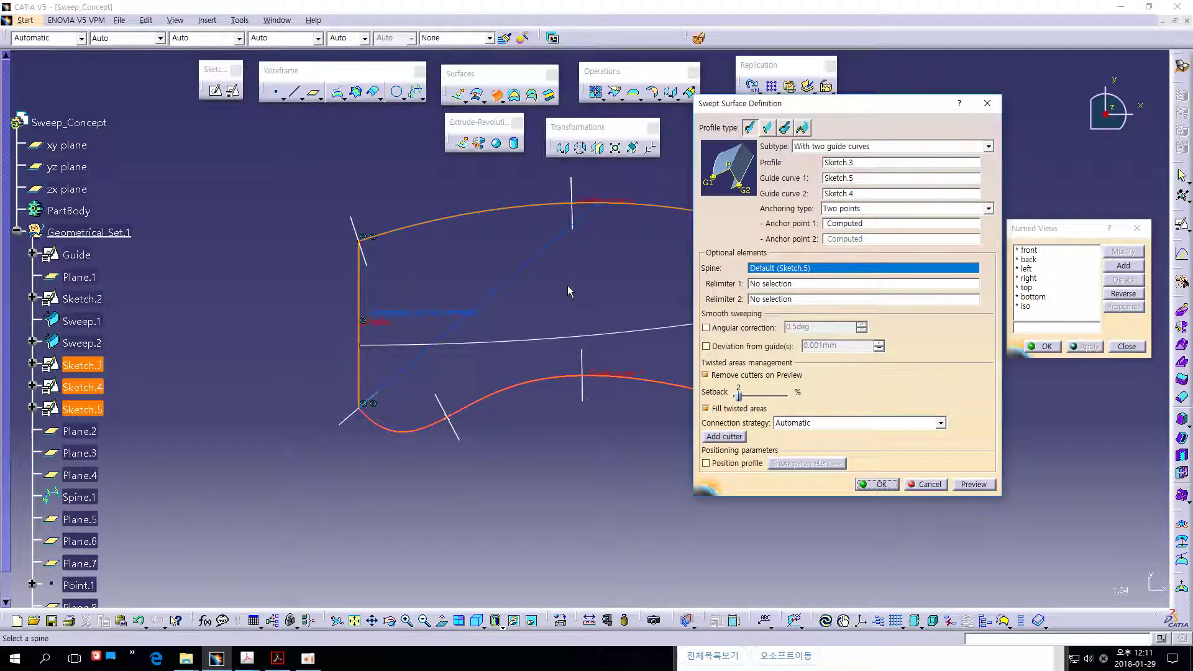
{"action": "middle_click_drag", "start_coordinate": [568, 285], "coordinate": [542, 251]}
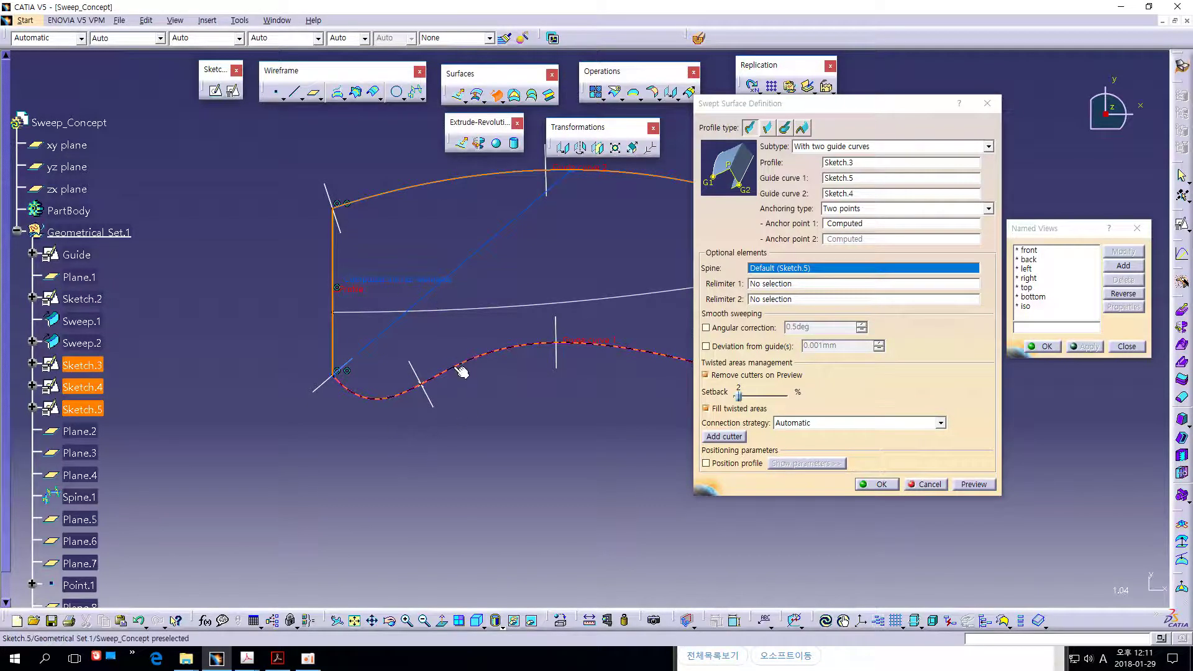
Set Spine.1 as the sweep's spine instead of the default guide curve and preview the surface.
{"action": "left_click", "coordinate": [758, 273]}
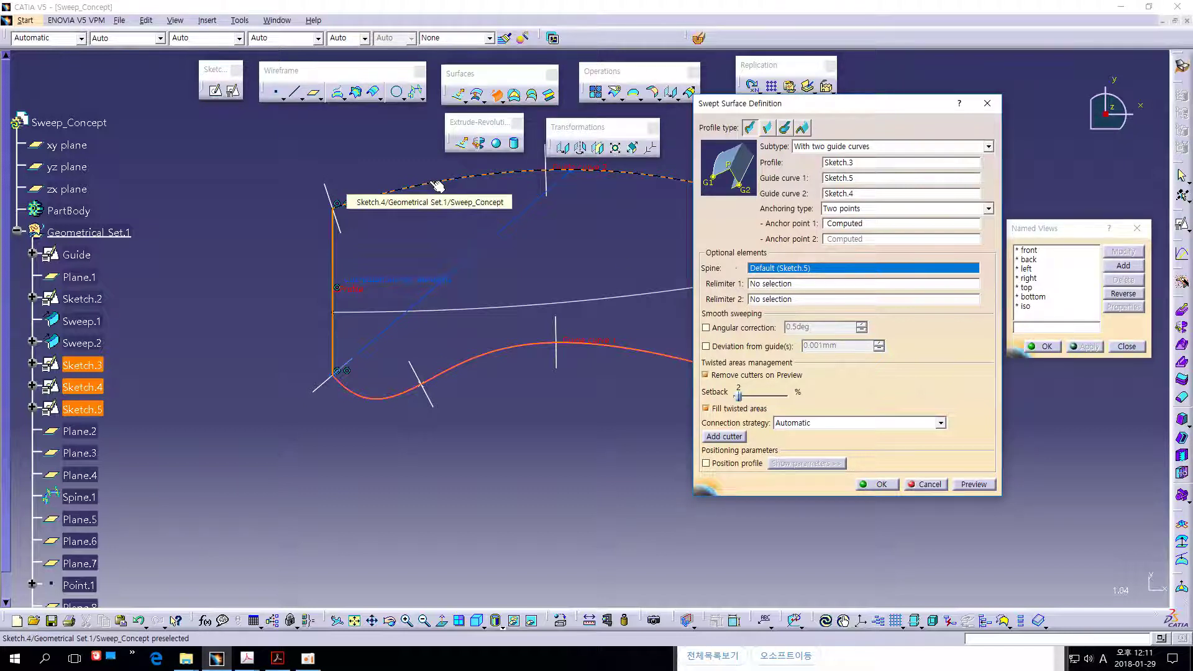
{"action": "left_click", "coordinate": [499, 312]}
{"action": "middle_click_drag", "start_coordinate": [627, 262], "coordinate": [584, 244]}
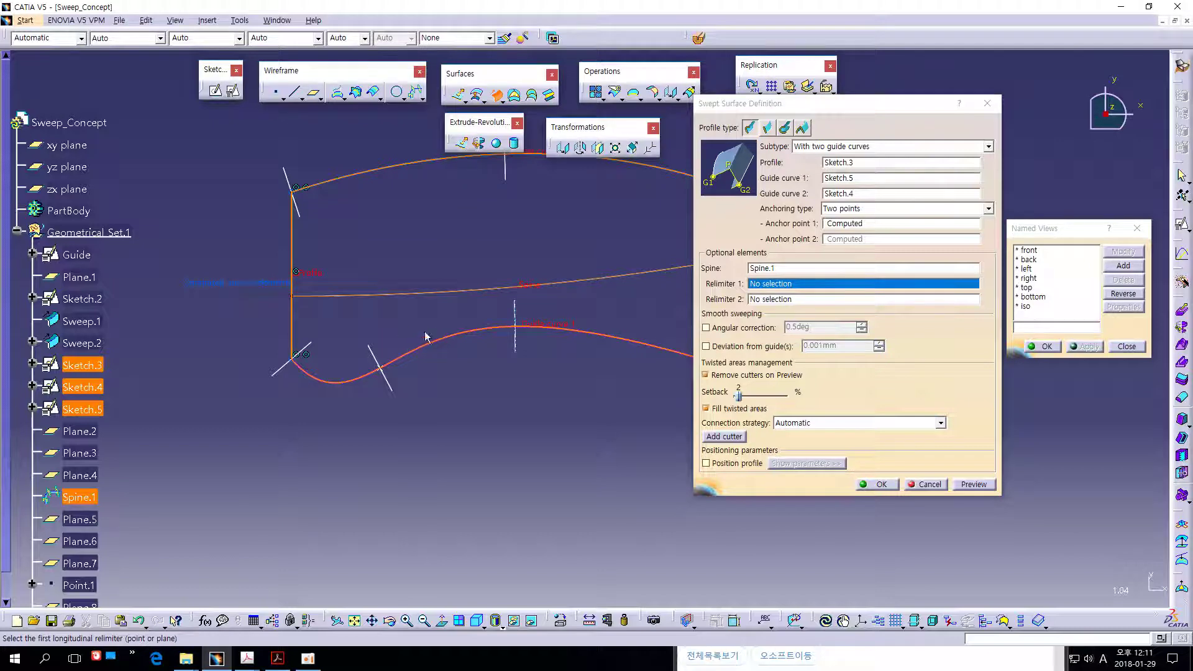
{"action": "left_click", "coordinate": [963, 486]}
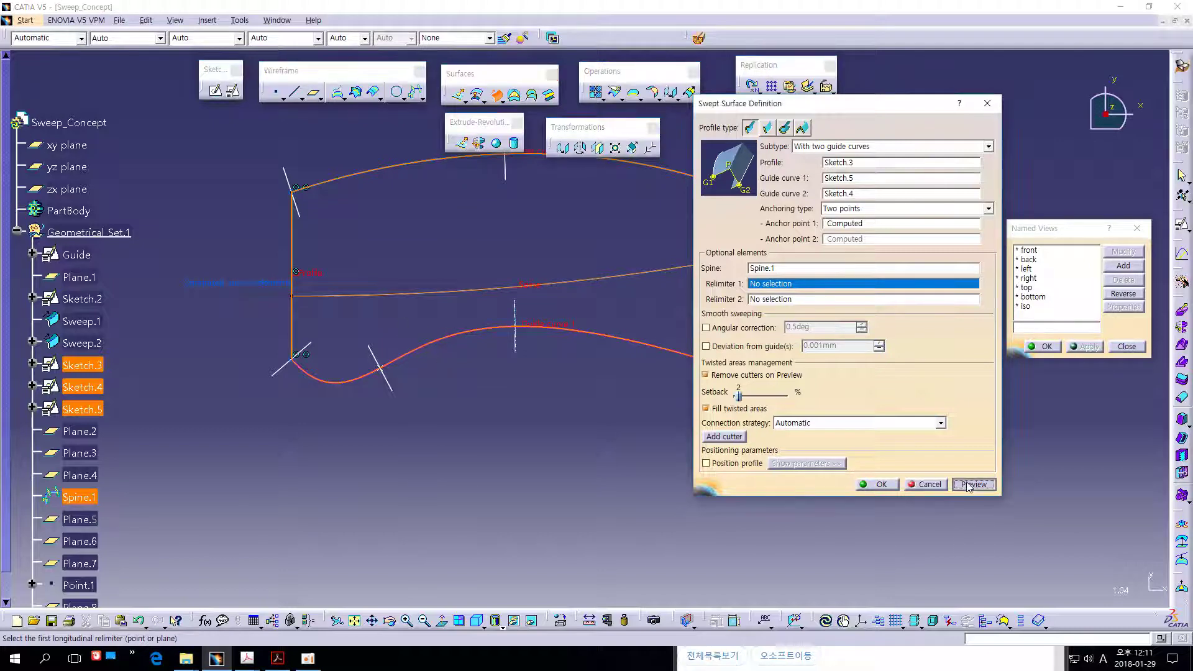
{"action": "middle_click_drag", "start_coordinate": [471, 469], "coordinate": [419, 491]}
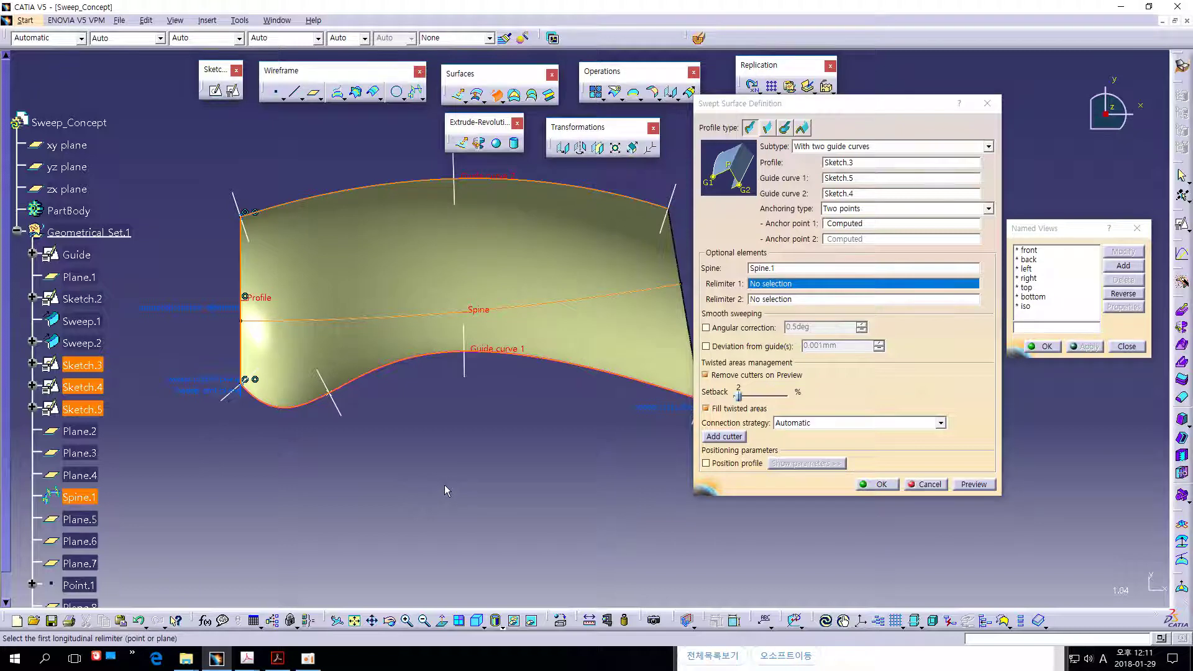
Examine the previewed surface's boundaries, the section directions around Sketch.5's first dip, and the course of Spine.1 between the end sections.
{"action": "middle_click_drag", "start_coordinate": [444, 485], "coordinate": [441, 461]}
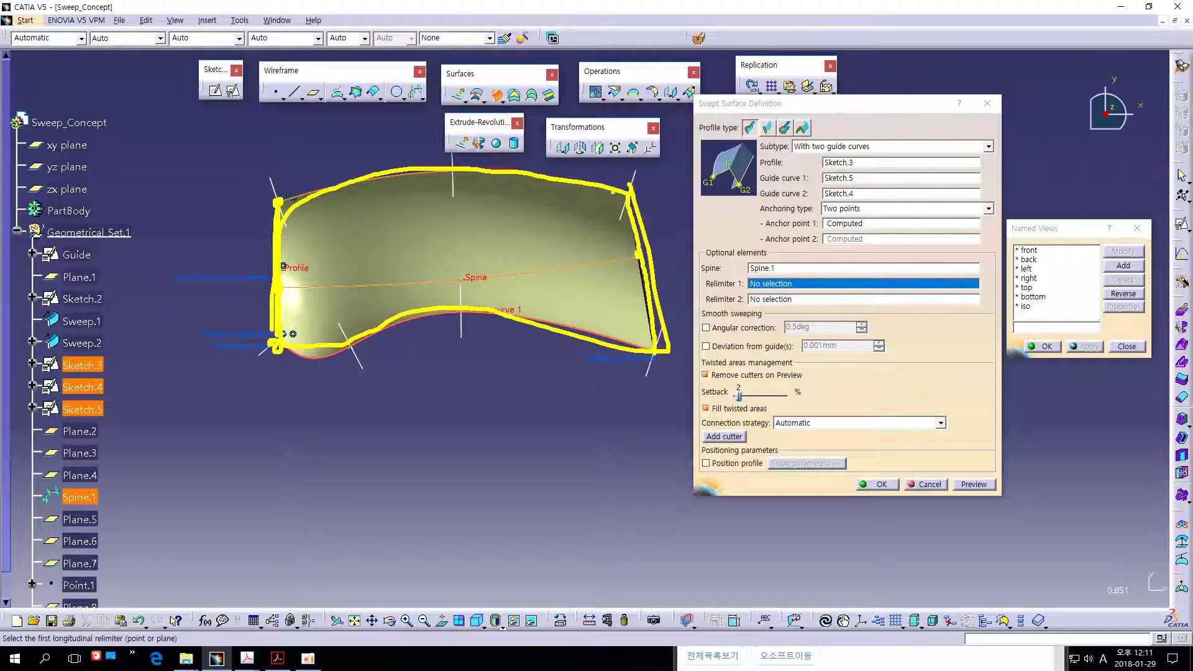
{"action": "mouse_move", "coordinate": [382, 312]}
{"action": "left_mouse_down"}
{"action": "mouse_move", "coordinate": [329, 316]}
{"action": "mouse_move", "coordinate": [294, 375]}
{"action": "mouse_move", "coordinate": [377, 352]}
{"action": "left_mouse_up"}
{"action": "left_click_drag", "start_coordinate": [291, 359], "coordinate": [442, 319]}
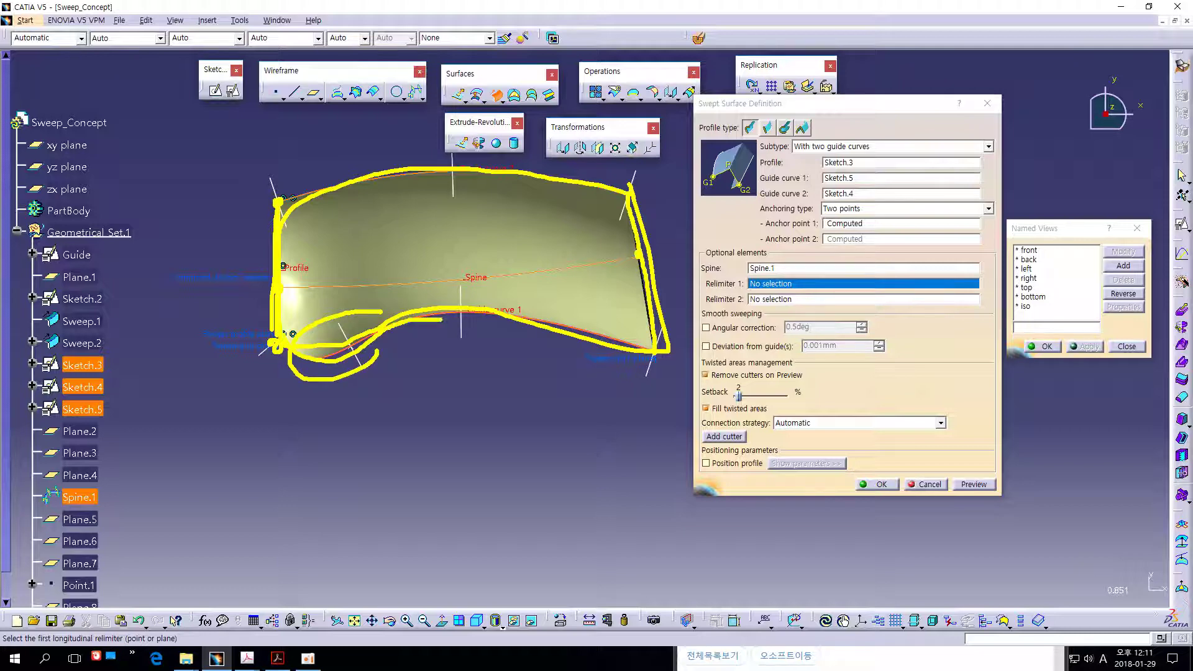
{"action": "left_click_drag", "start_coordinate": [305, 342], "coordinate": [323, 328]}
{"action": "mouse_move", "coordinate": [356, 285]}
{"action": "left_mouse_down"}
{"action": "mouse_move", "coordinate": [295, 348]}
{"action": "mouse_move", "coordinate": [319, 357]}
{"action": "mouse_move", "coordinate": [346, 341]}
{"action": "left_mouse_up"}
{"action": "left_click_drag", "start_coordinate": [314, 287], "coordinate": [346, 339]}
{"action": "mouse_move", "coordinate": [338, 287]}
{"action": "left_mouse_down"}
{"action": "mouse_move", "coordinate": [309, 353]}
{"action": "mouse_move", "coordinate": [357, 308]}
{"action": "mouse_move", "coordinate": [310, 385]}
{"action": "left_mouse_up"}
{"action": "left_click_drag", "start_coordinate": [336, 314], "coordinate": [403, 366]}
{"action": "key", "text": "ctrl+z"}
{"action": "key", "text": "ctrl+z"}
{"action": "key", "text": "ctrl+z"}
{"action": "key", "text": "ctrl+z"}
{"action": "key", "text": "ctrl+z"}
{"action": "key", "text": "ctrl+z"}
{"action": "key", "text": "ctrl+z"}
{"action": "key", "text": "ctrl+z"}
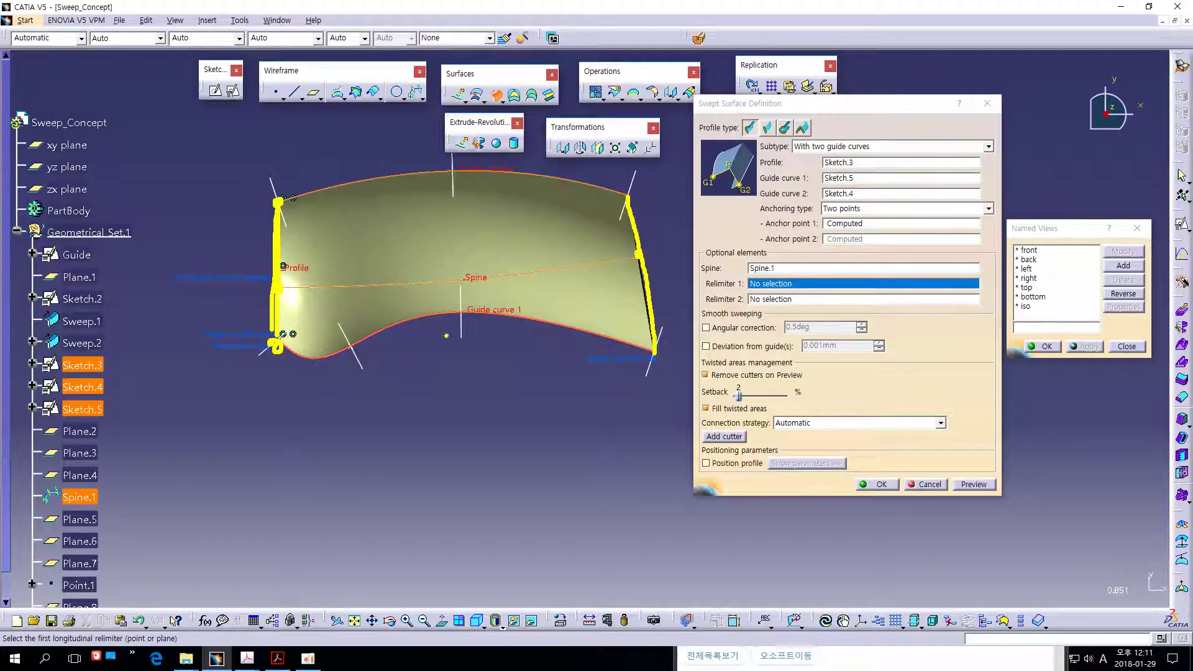
{"action": "mouse_move", "coordinate": [282, 287]}
{"action": "left_mouse_down"}
{"action": "mouse_move", "coordinate": [426, 287]}
{"action": "mouse_move", "coordinate": [638, 255]}
{"action": "left_mouse_up"}
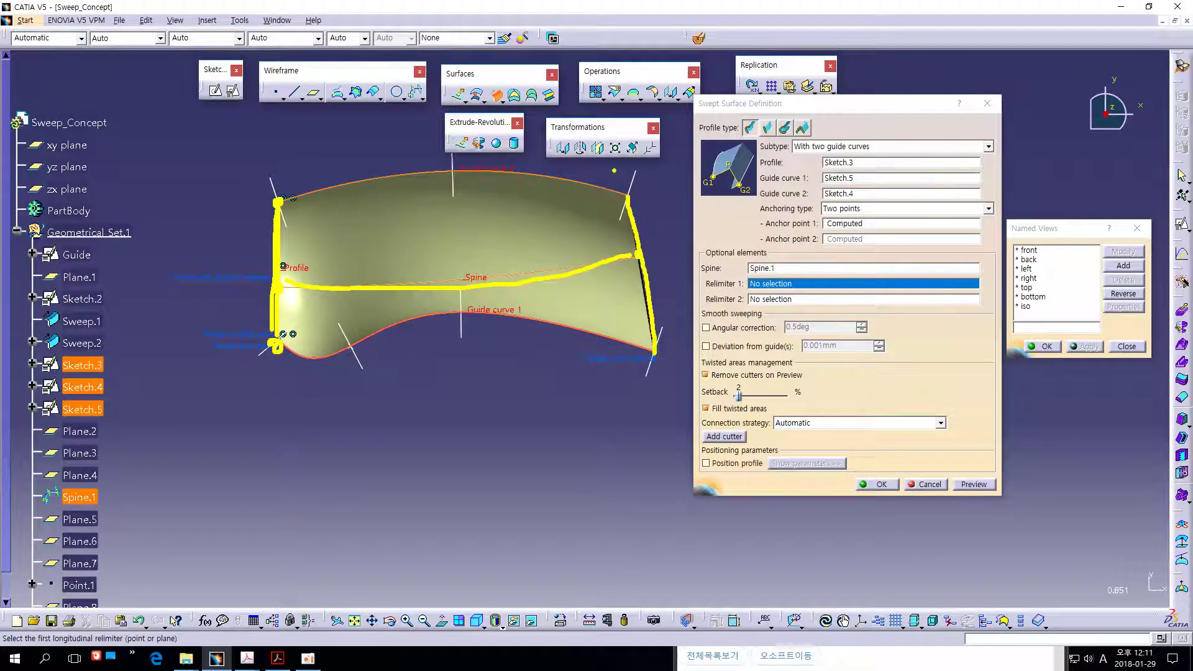
{"action": "mouse_move", "coordinate": [613, 167]}
{"action": "left_mouse_down"}
{"action": "mouse_move", "coordinate": [600, 184]}
{"action": "mouse_move", "coordinate": [584, 179]}
{"action": "left_mouse_up"}
{"action": "key", "text": "Escape"}
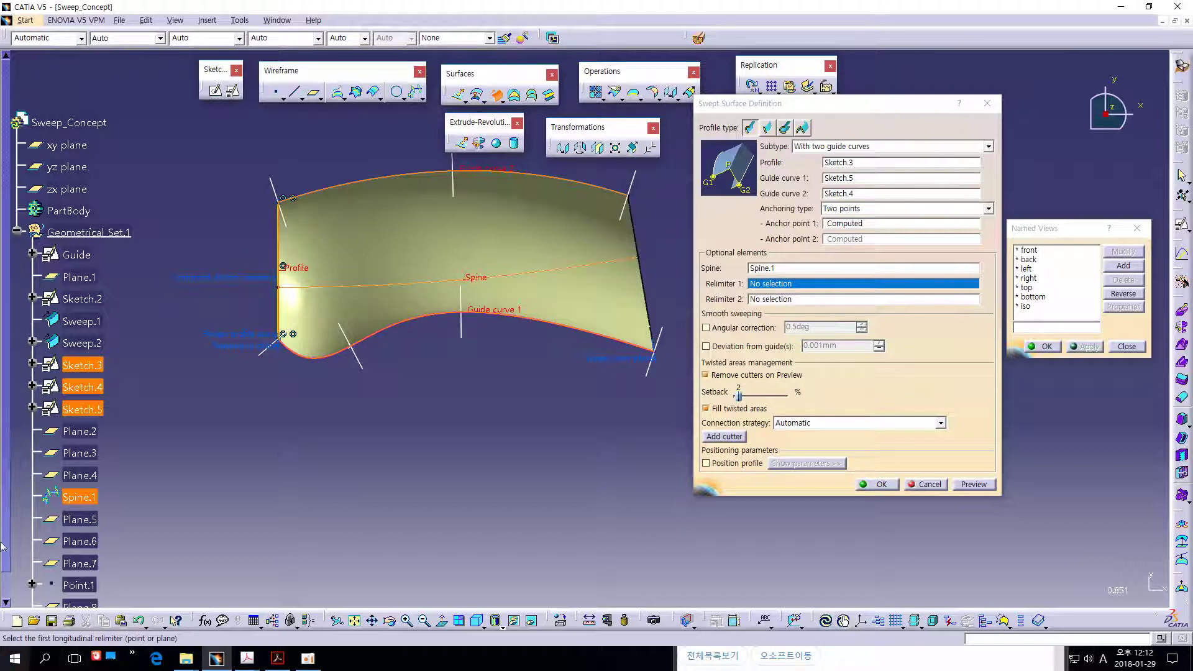
Create the two-guide sweep along Spine.1 and inspect the surface between the guides.
{"action": "left_click", "coordinate": [868, 486]}
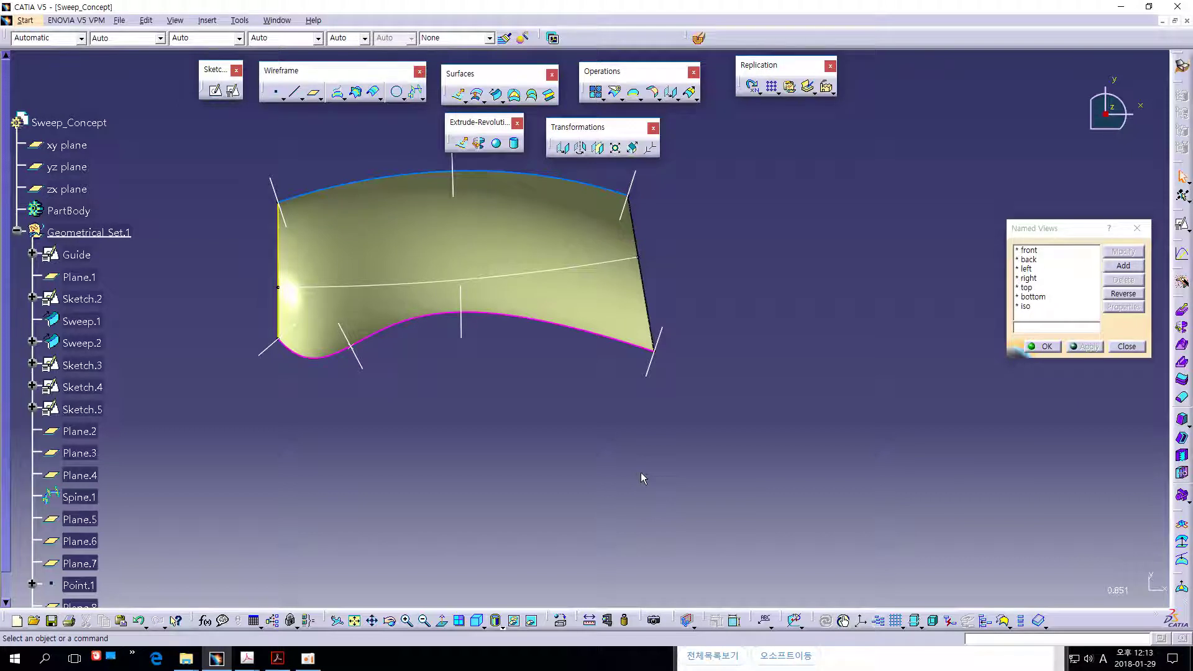
{"action": "middle_click_drag", "start_coordinate": [821, 384], "coordinate": [787, 414]}
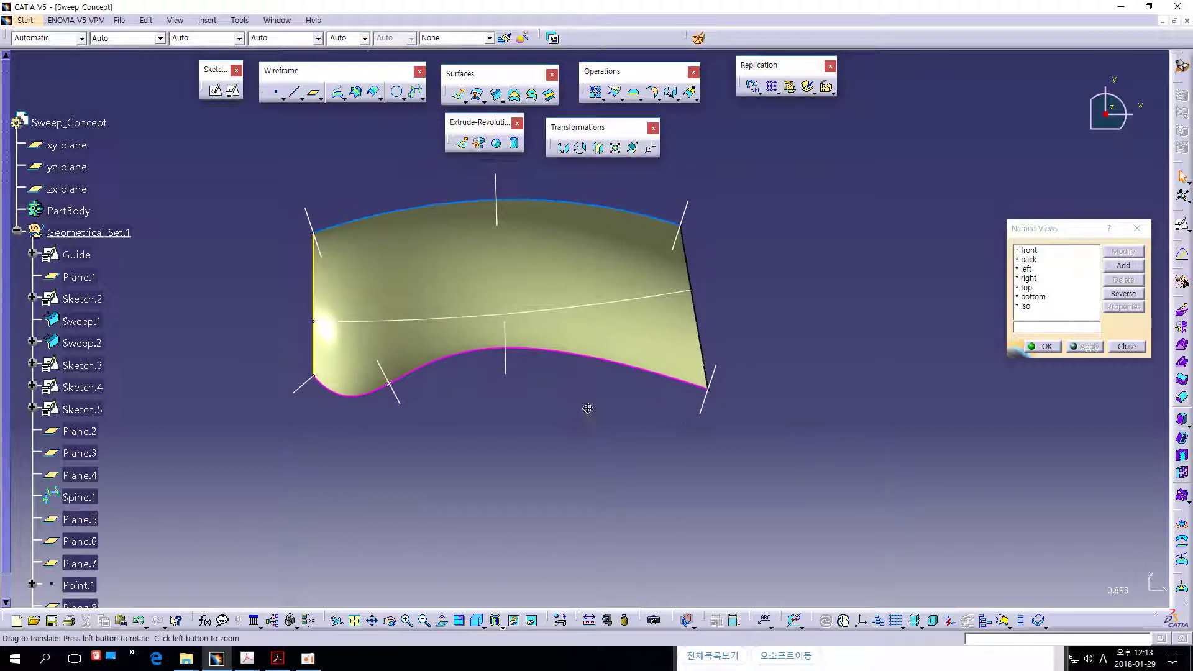
{"action": "middle_click_drag", "start_coordinate": [727, 297], "coordinate": [793, 327]}
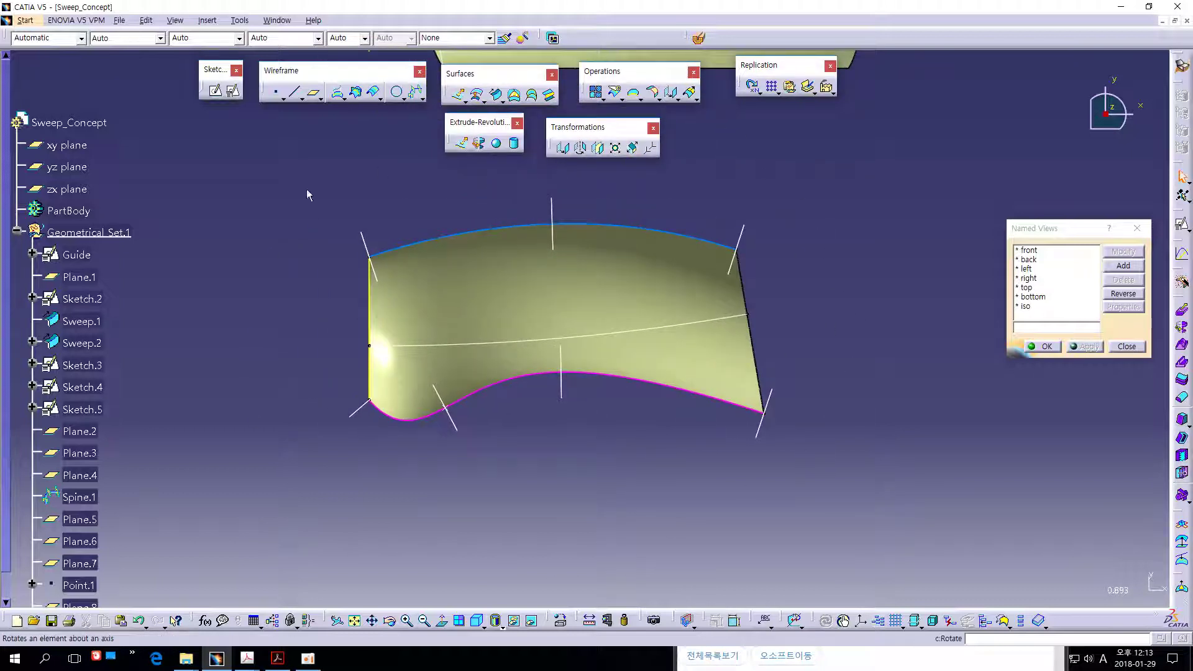
{"action": "middle_click_drag", "start_coordinate": [801, 329], "coordinate": [819, 236]}
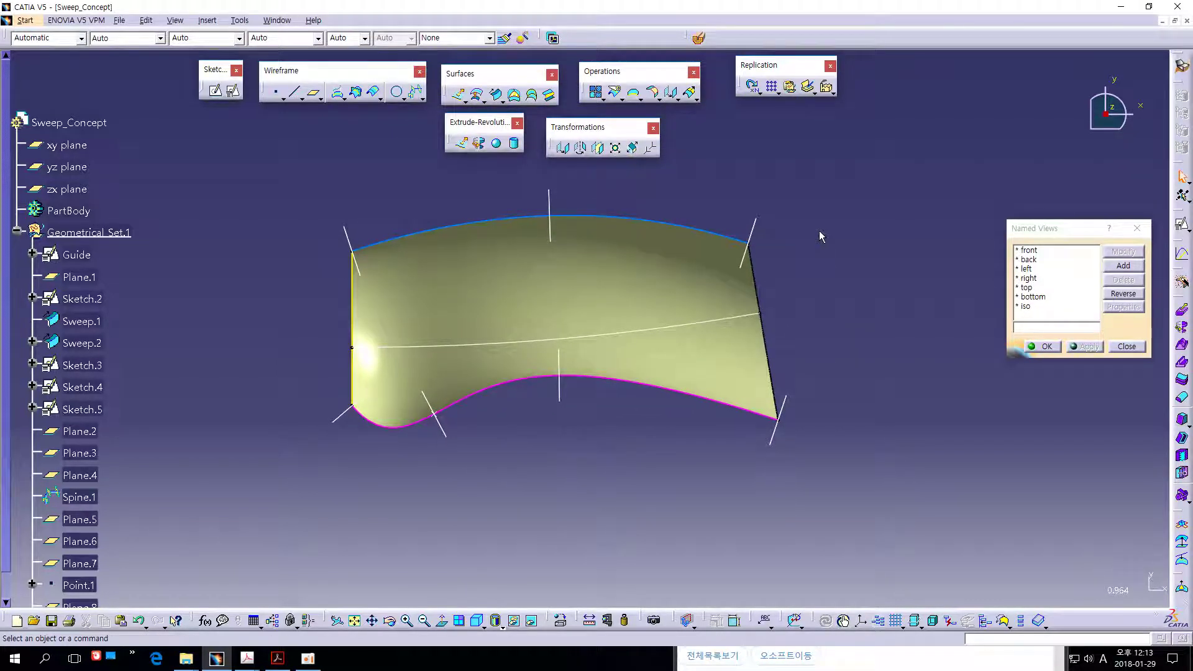
{"action": "middle_click_drag", "start_coordinate": [899, 206], "coordinate": [901, 233]}
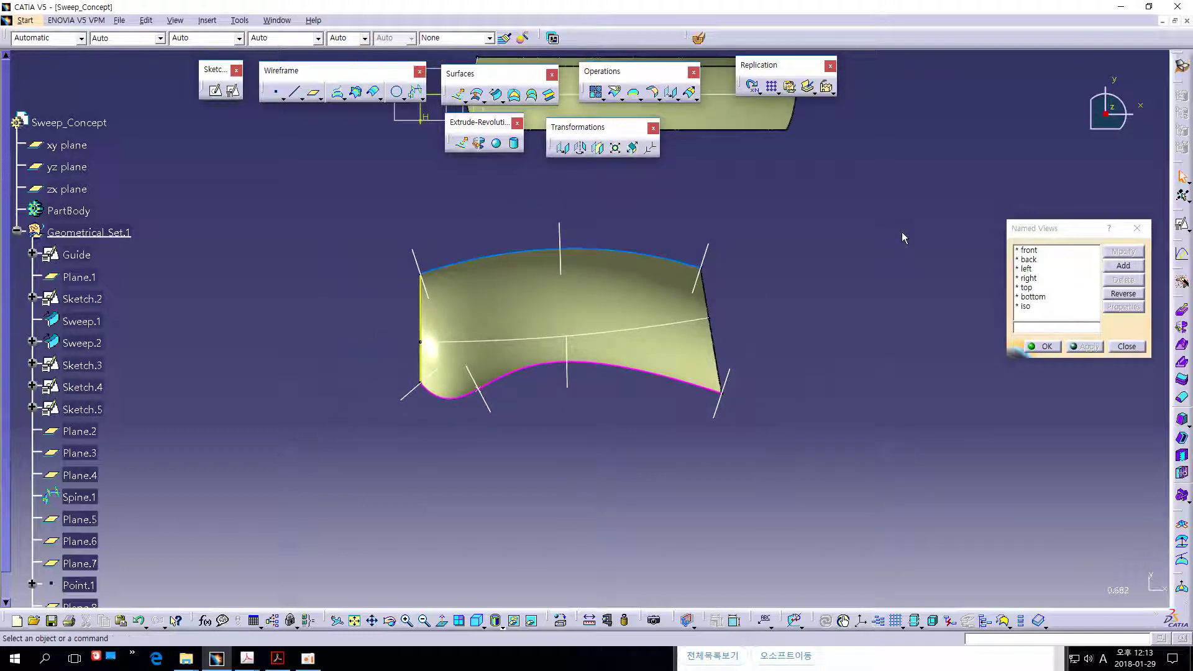